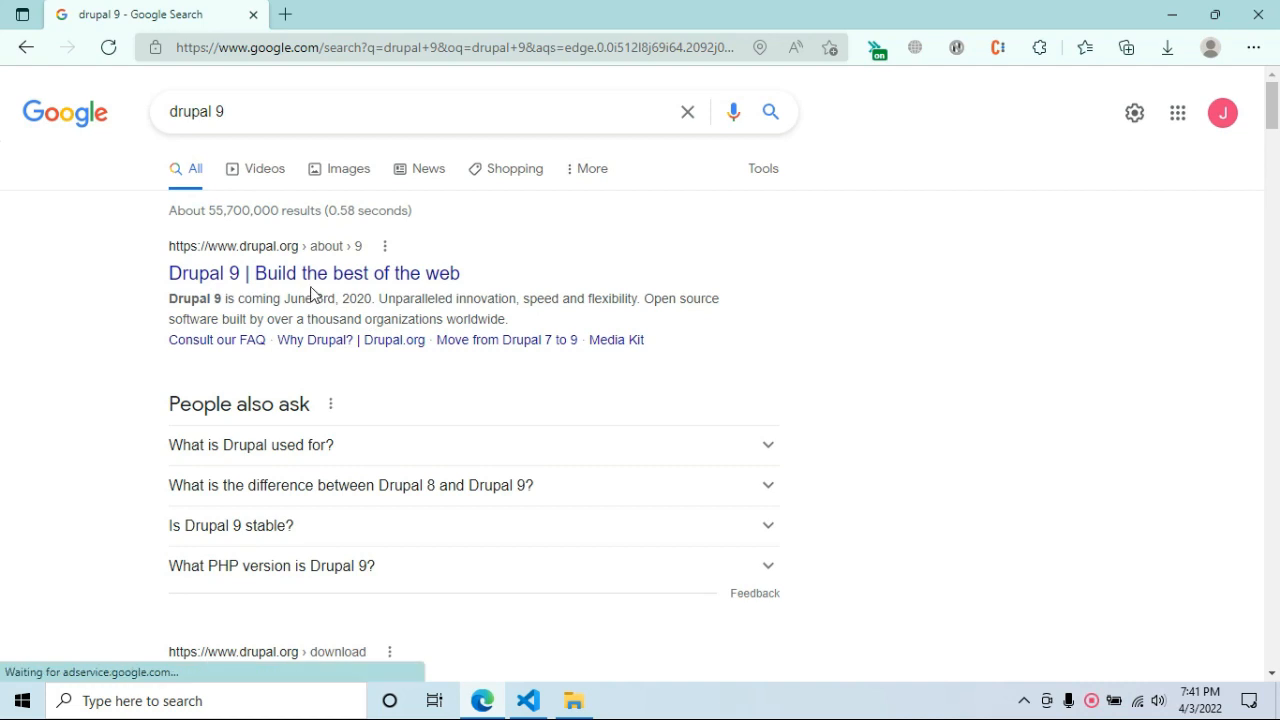
Go from the Drupal 9 search result to the download page and download drupal-9.3.9.zip.
click(323, 273)
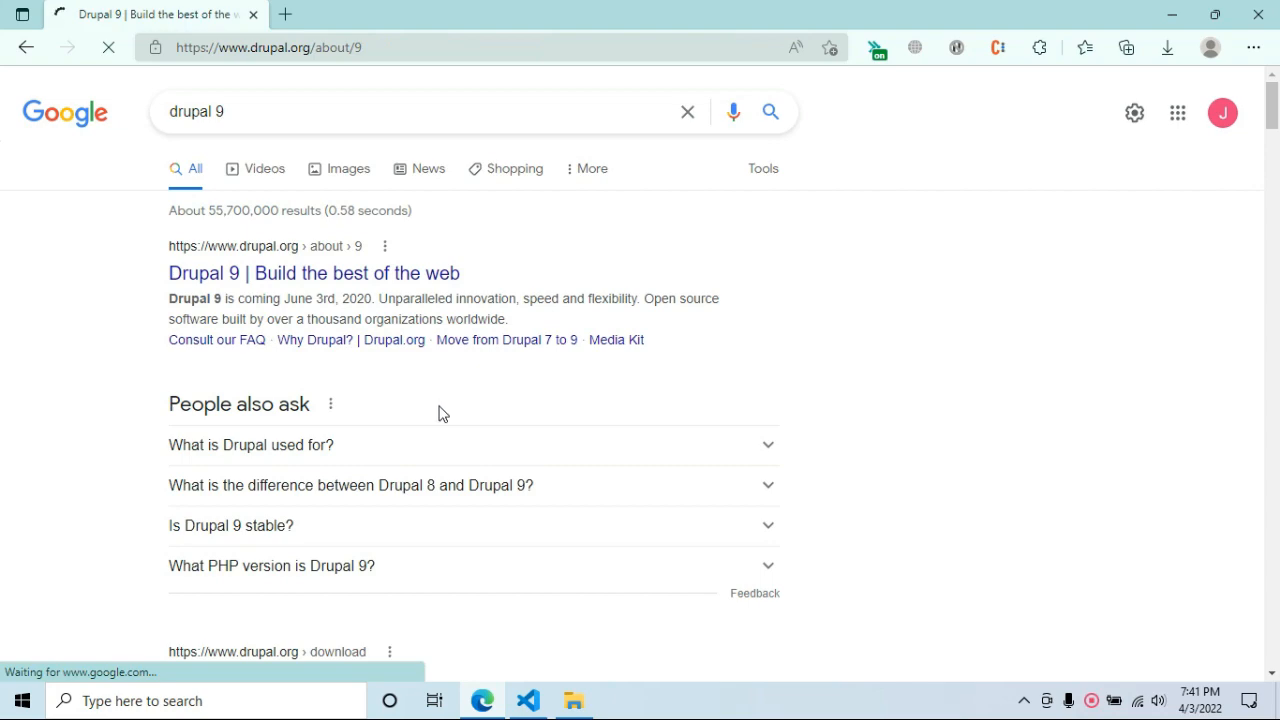
scroll(486, 400, down, 2)
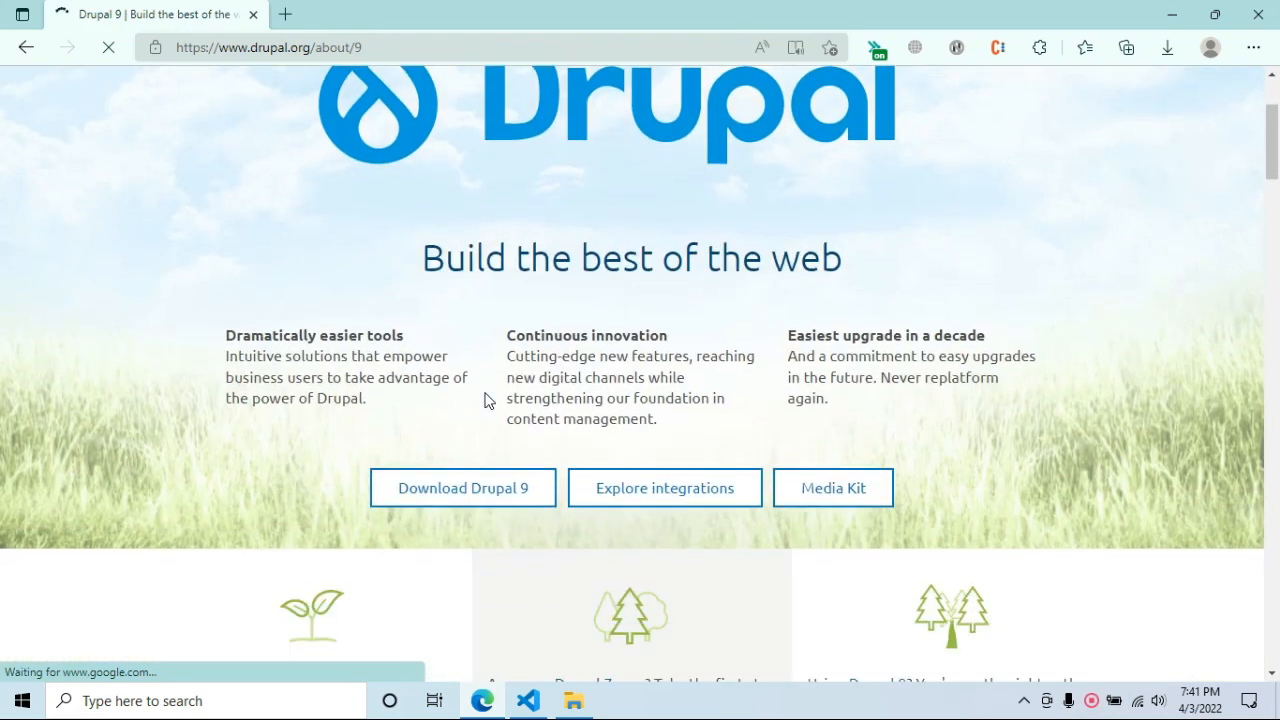
scroll(486, 400, down, 1)
click(486, 400)
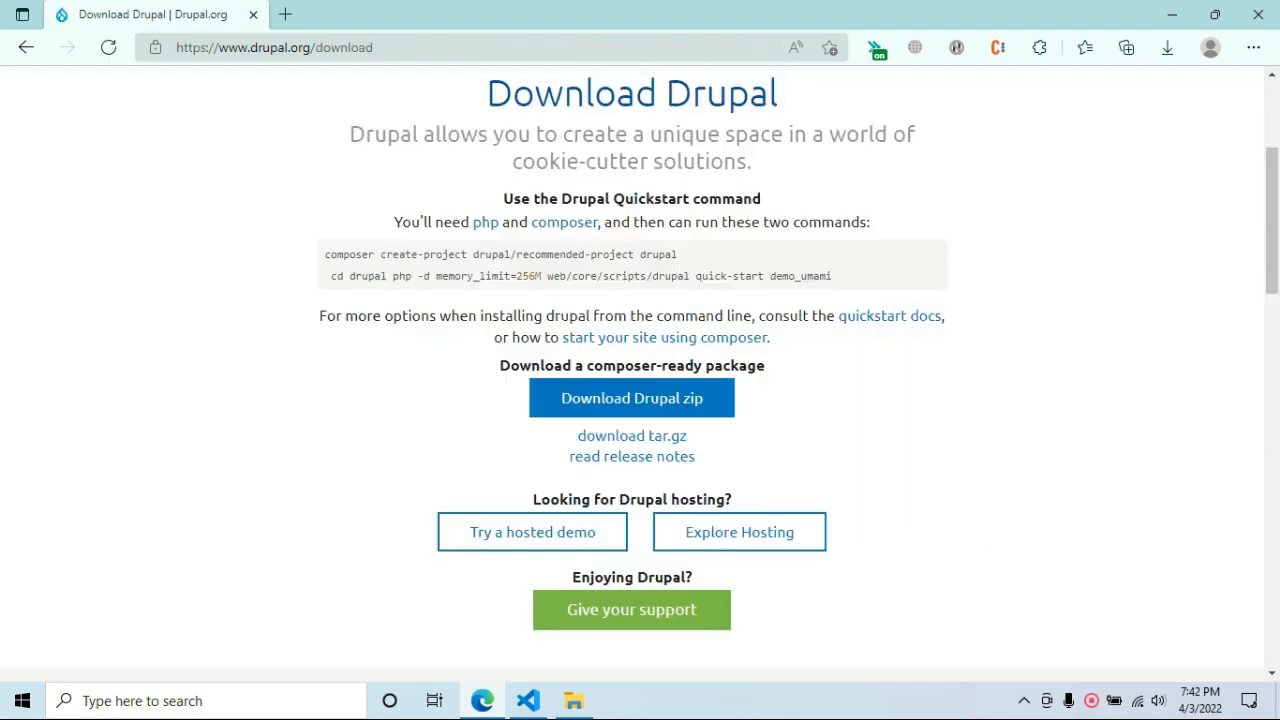
click(535, 400)
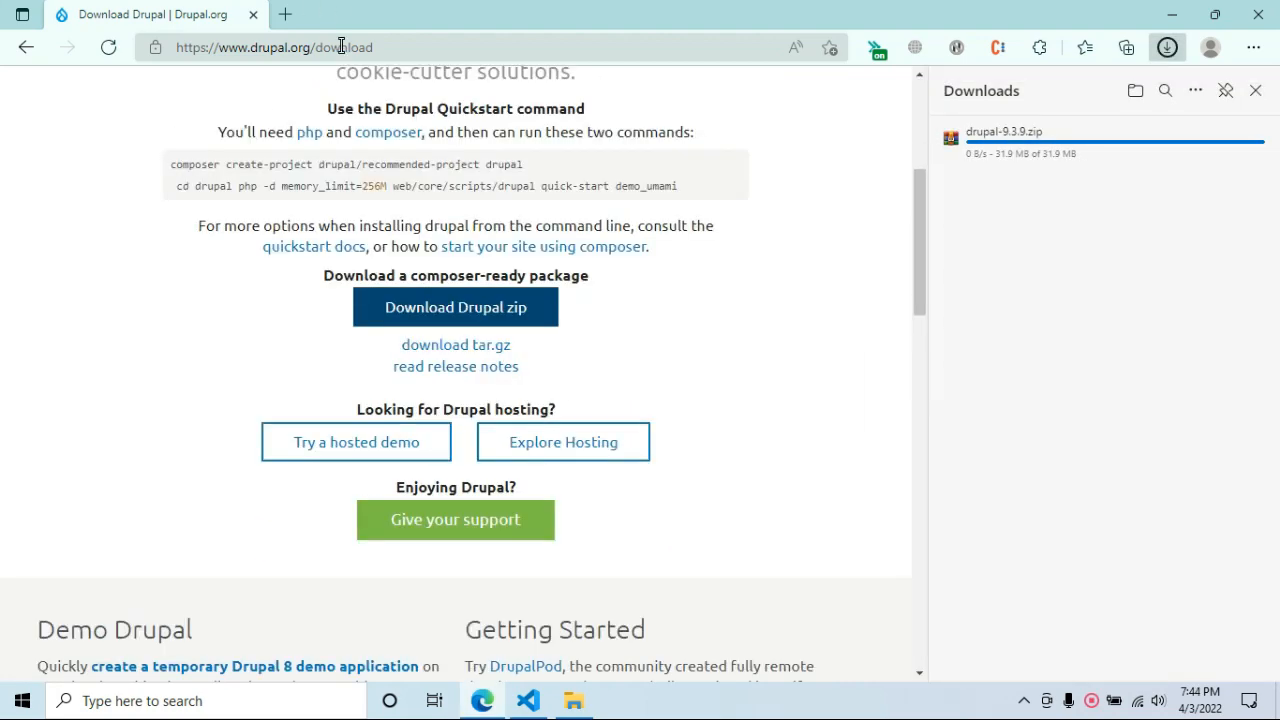
scroll(437, 517, down, 2)
scroll(437, 517, up, 1)
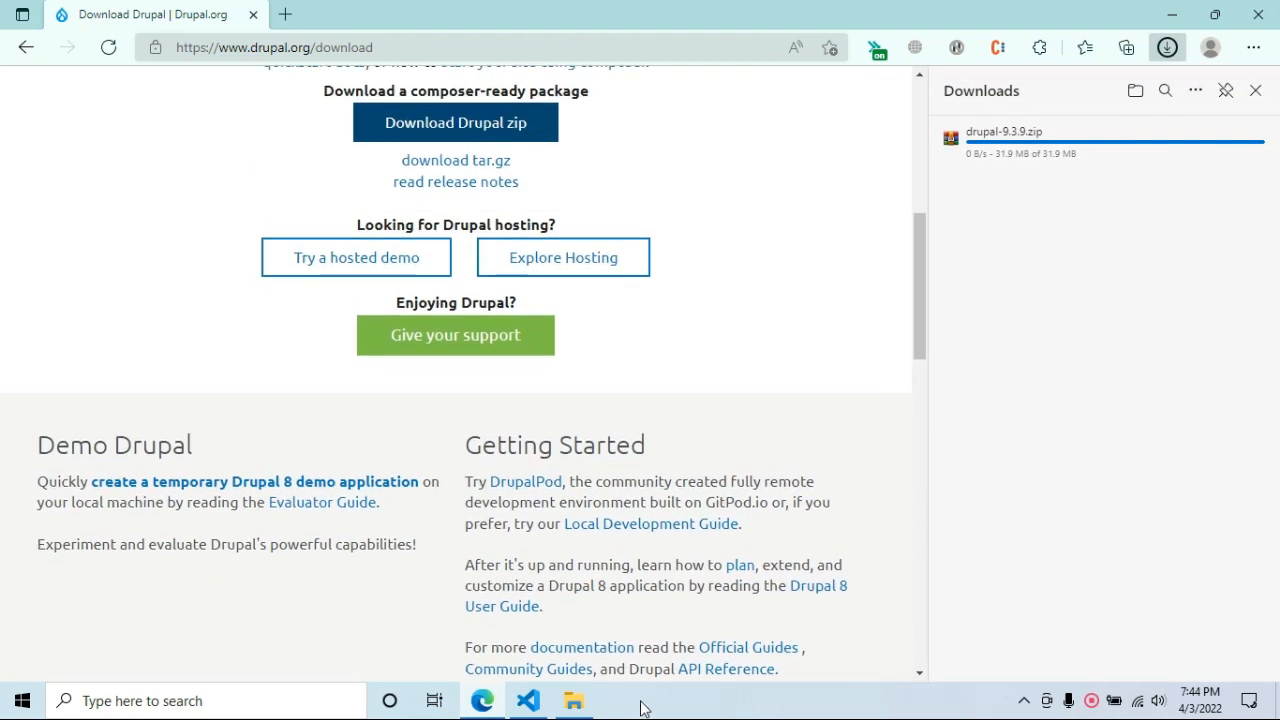
In Downloads, inspect drupal-9.3.9.zip's drupal-9.3.9 folder in WinRAR, then close the archive.
click(576, 702)
click(140, 193)
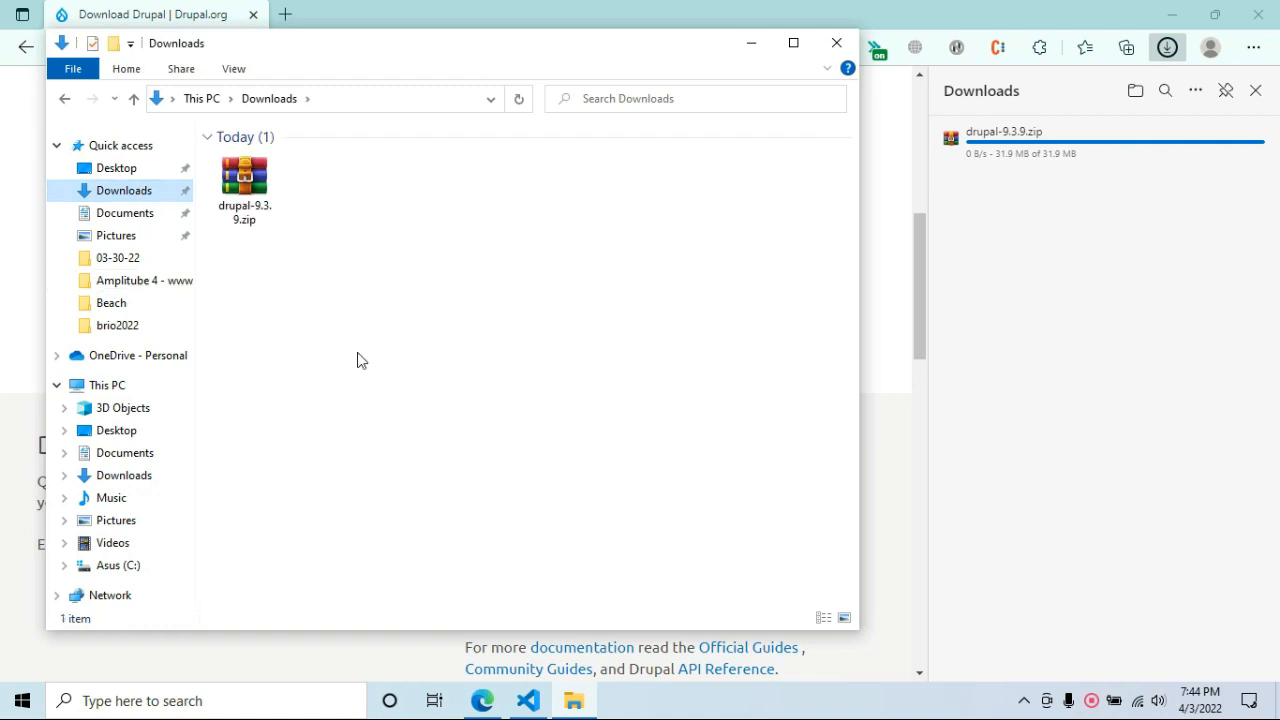
click(268, 196)
click(362, 248)
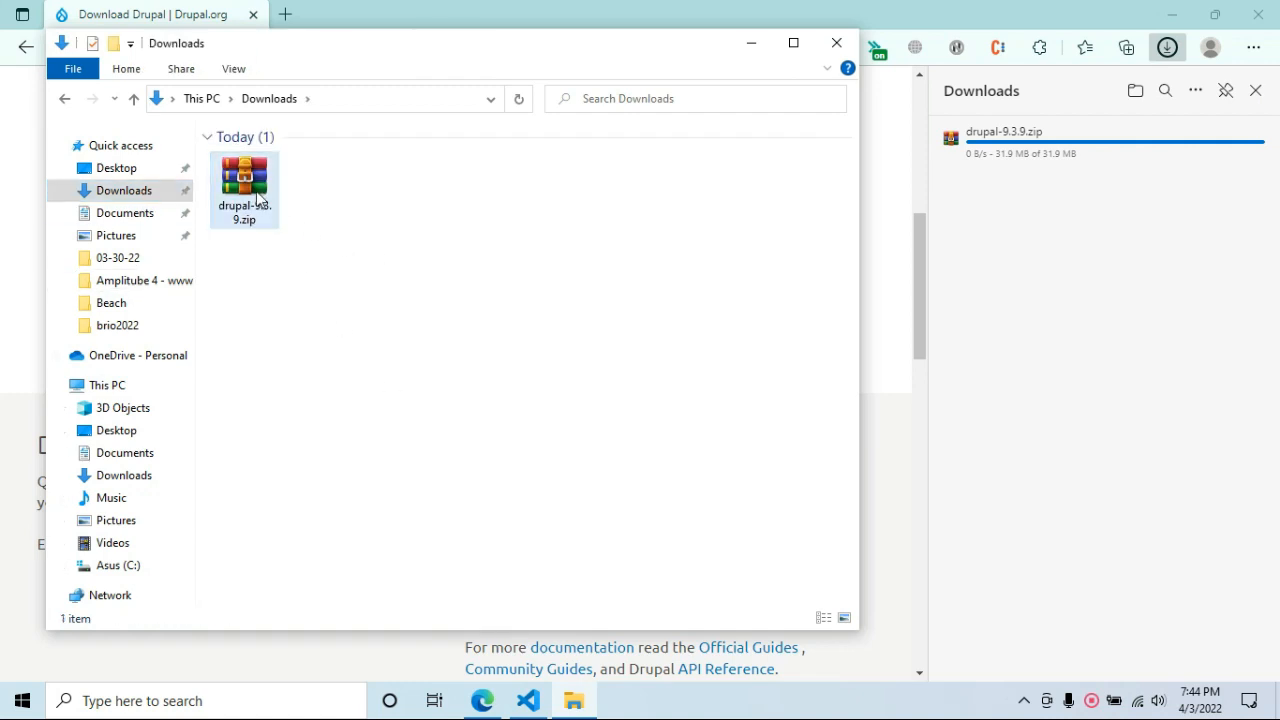
click(258, 198)
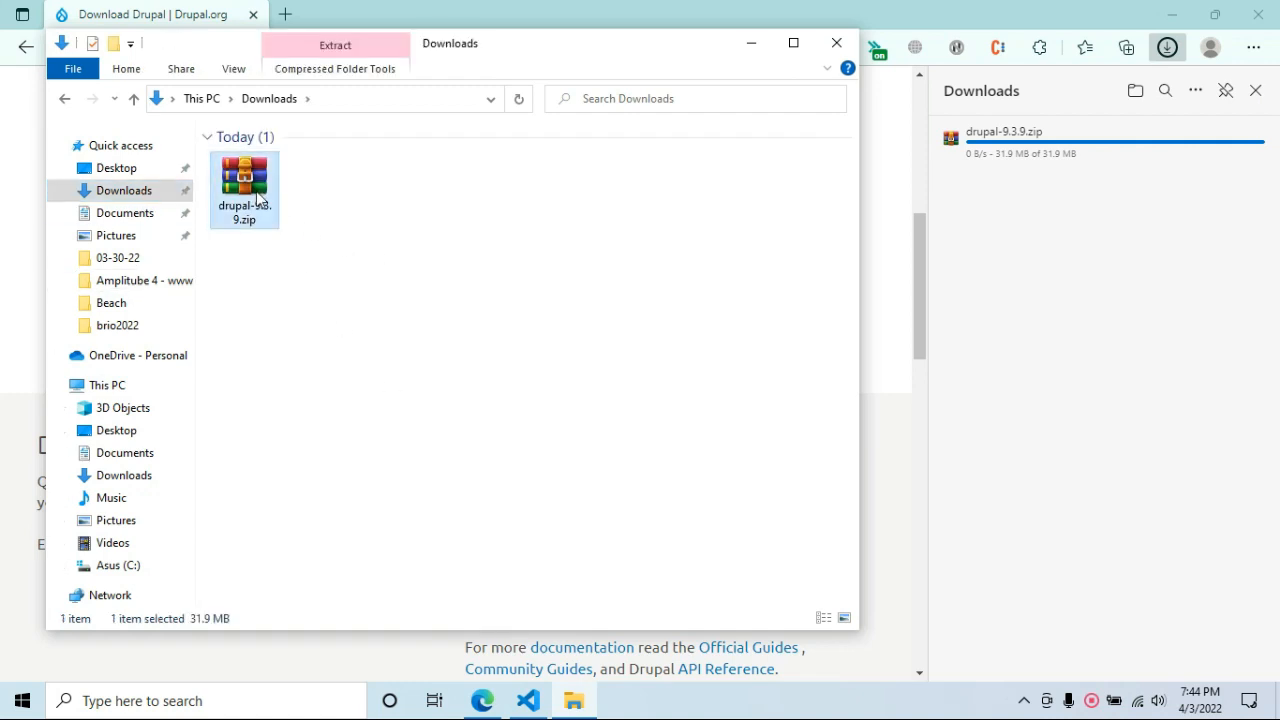
double_click(257, 197)
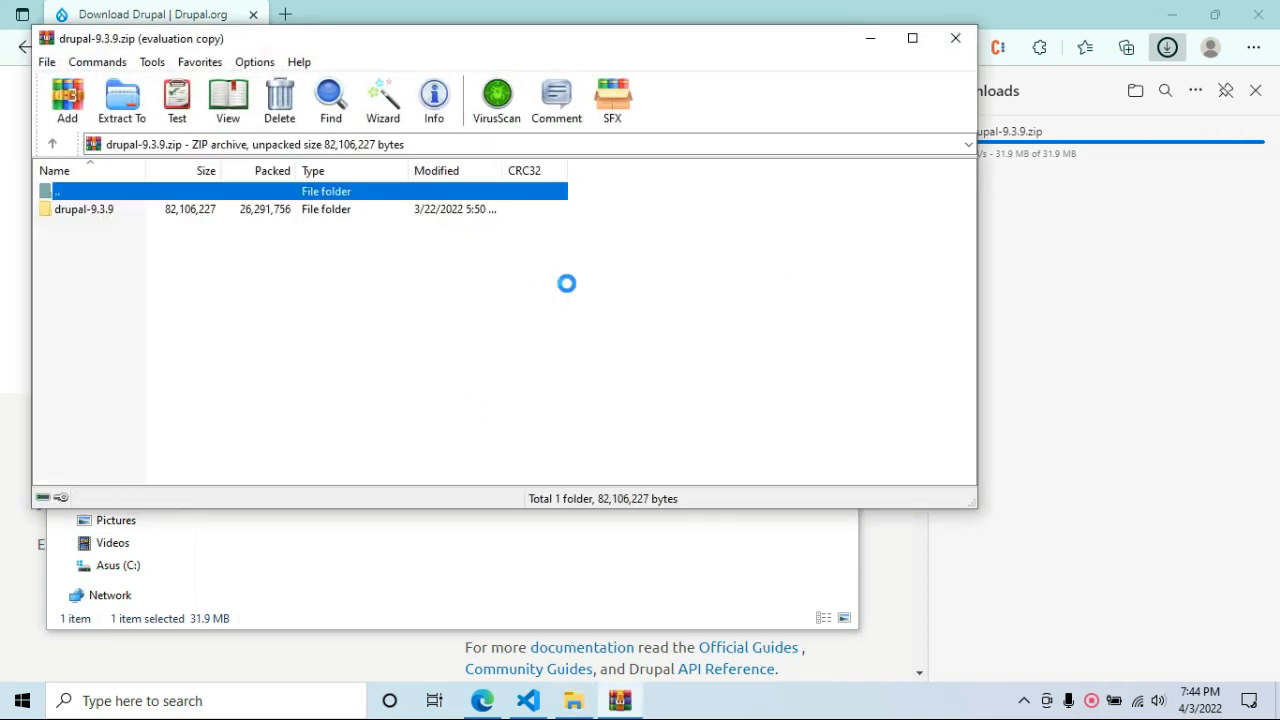
click(640, 281)
double_click(112, 212)
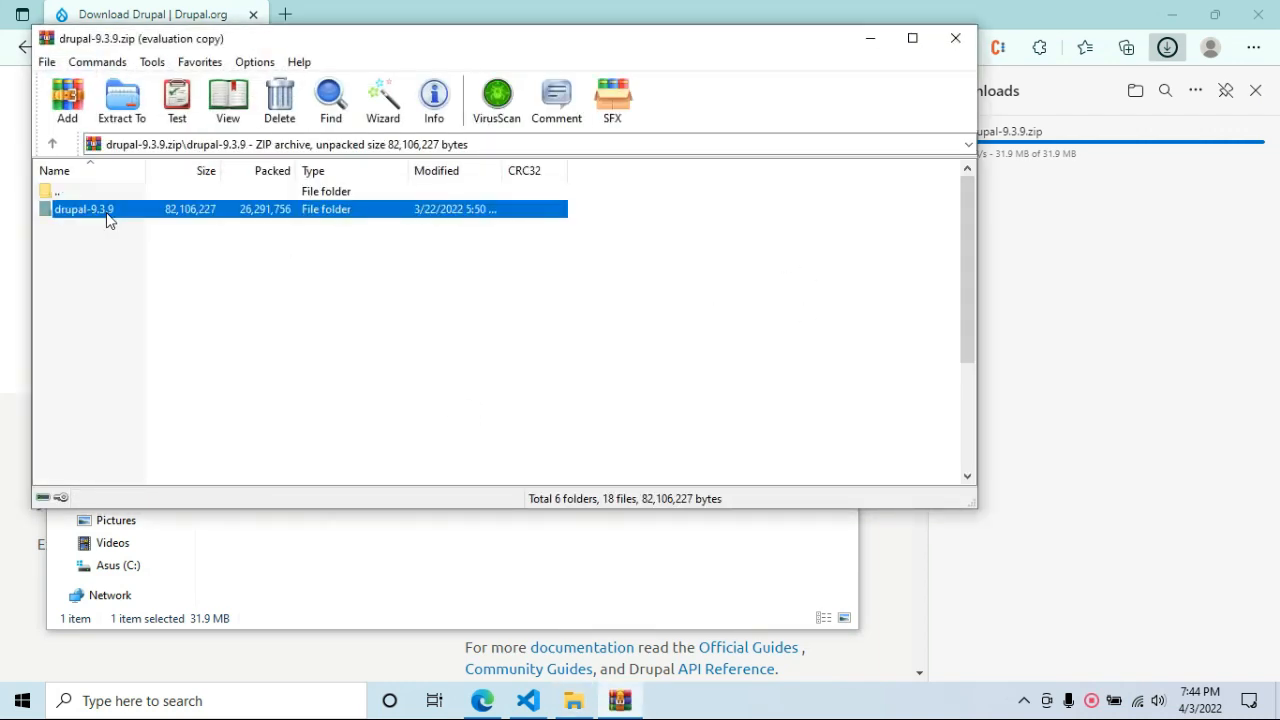
click(956, 40)
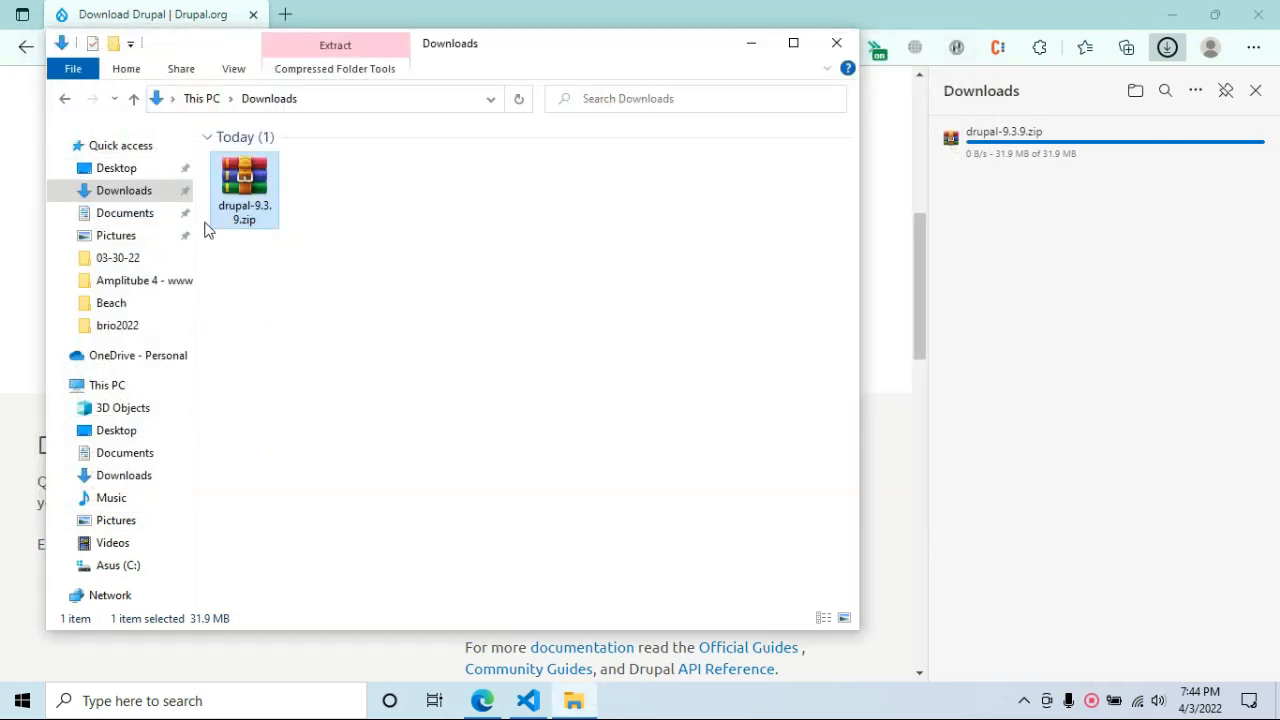
Copy drupal-9.3.9.zip to the clipboard and go to This PC.
right_click(240, 172)
click(285, 462)
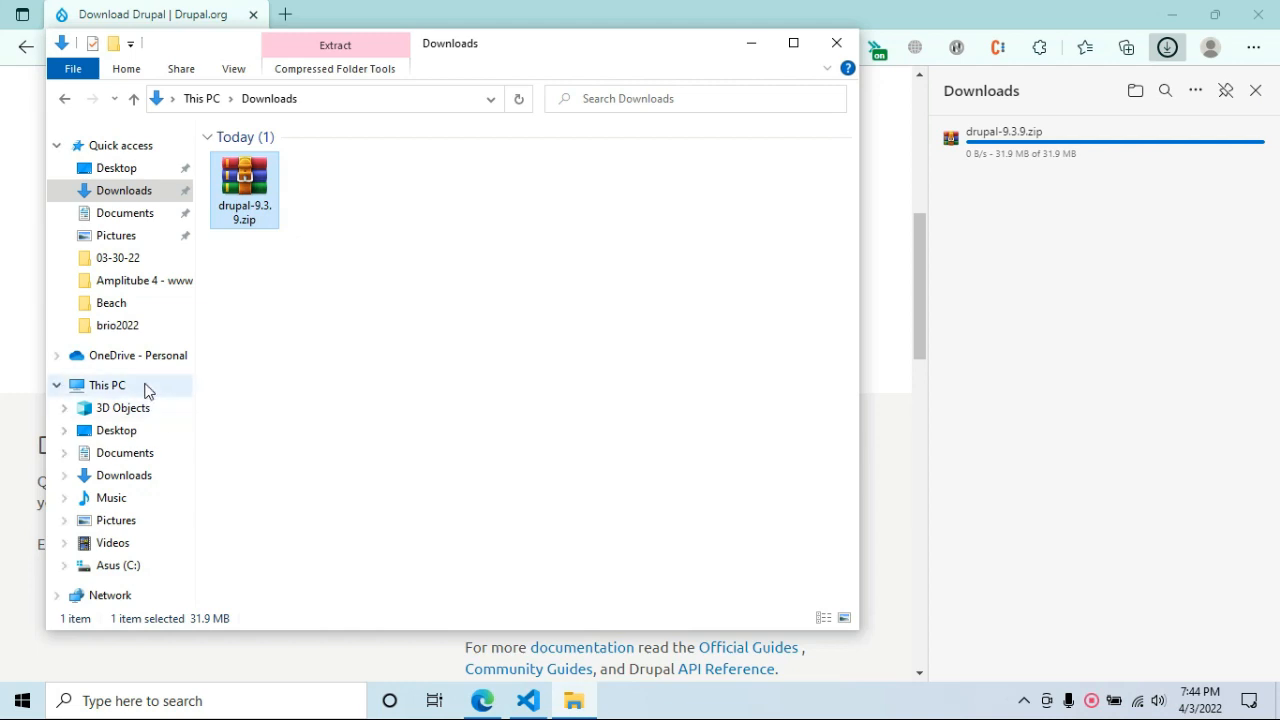
click(146, 388)
Paste drupal-9.3.9.zip into C:\xampp\htdocs.
double_click(296, 420)
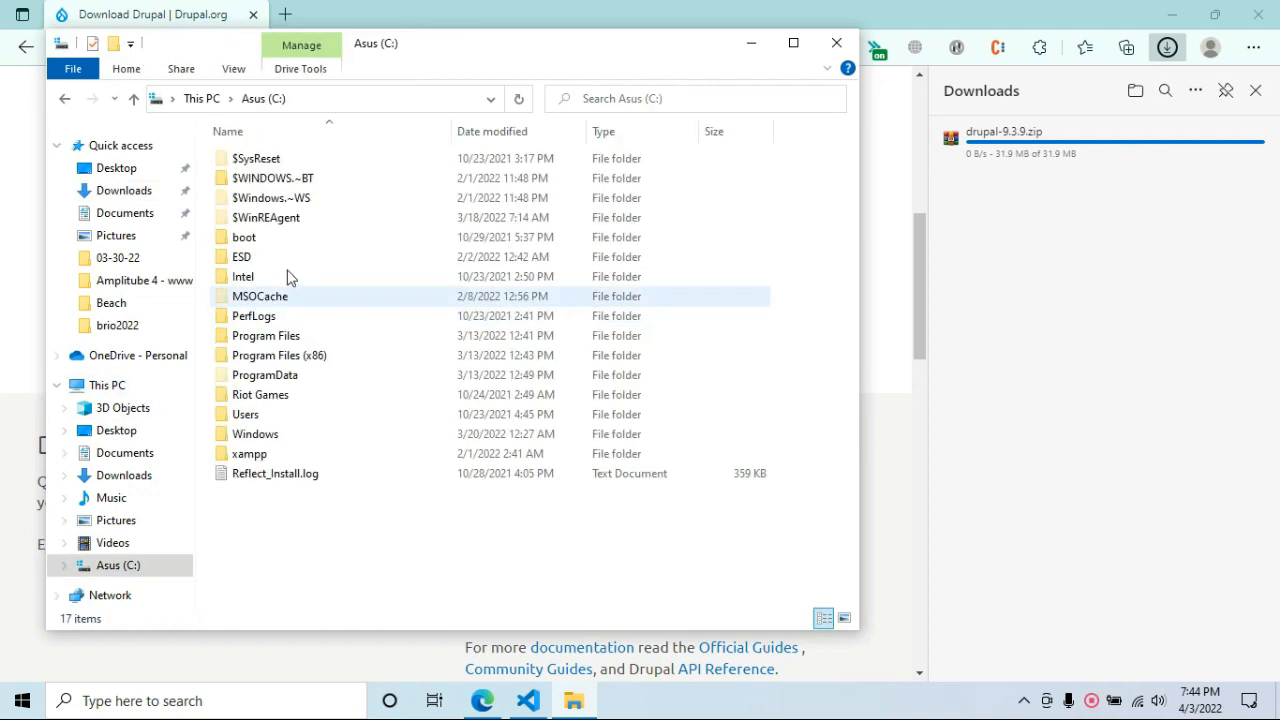
click(290, 455)
double_click(290, 455)
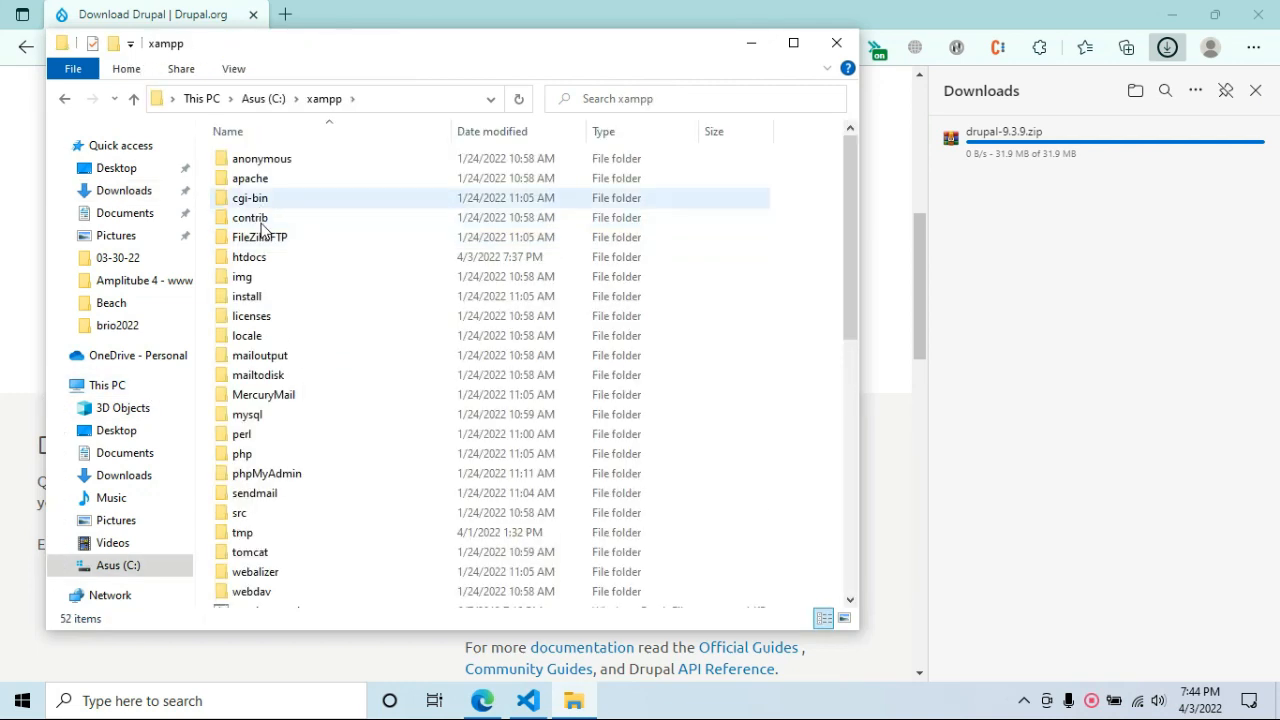
double_click(262, 256)
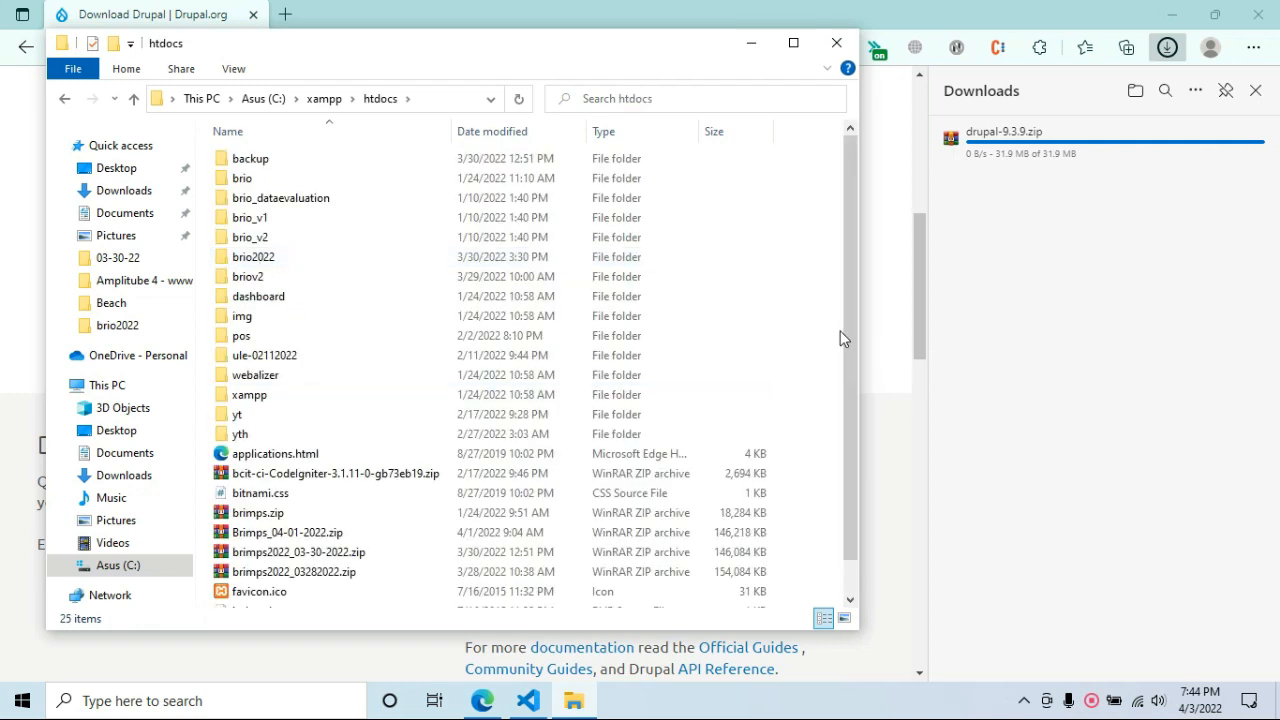
right_click(800, 330)
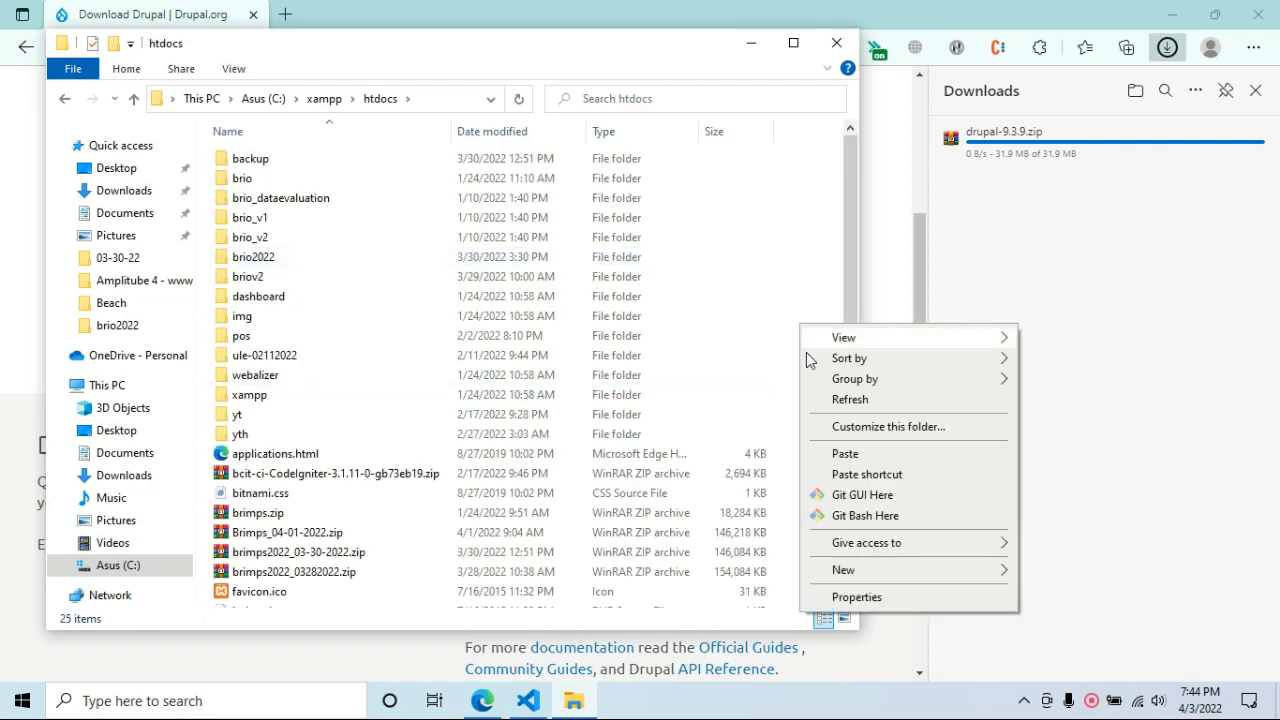
click(848, 456)
Extract the zip into htdocs and check the extracted drupal-9.3.9 folder.
scroll(485, 480, down, 1)
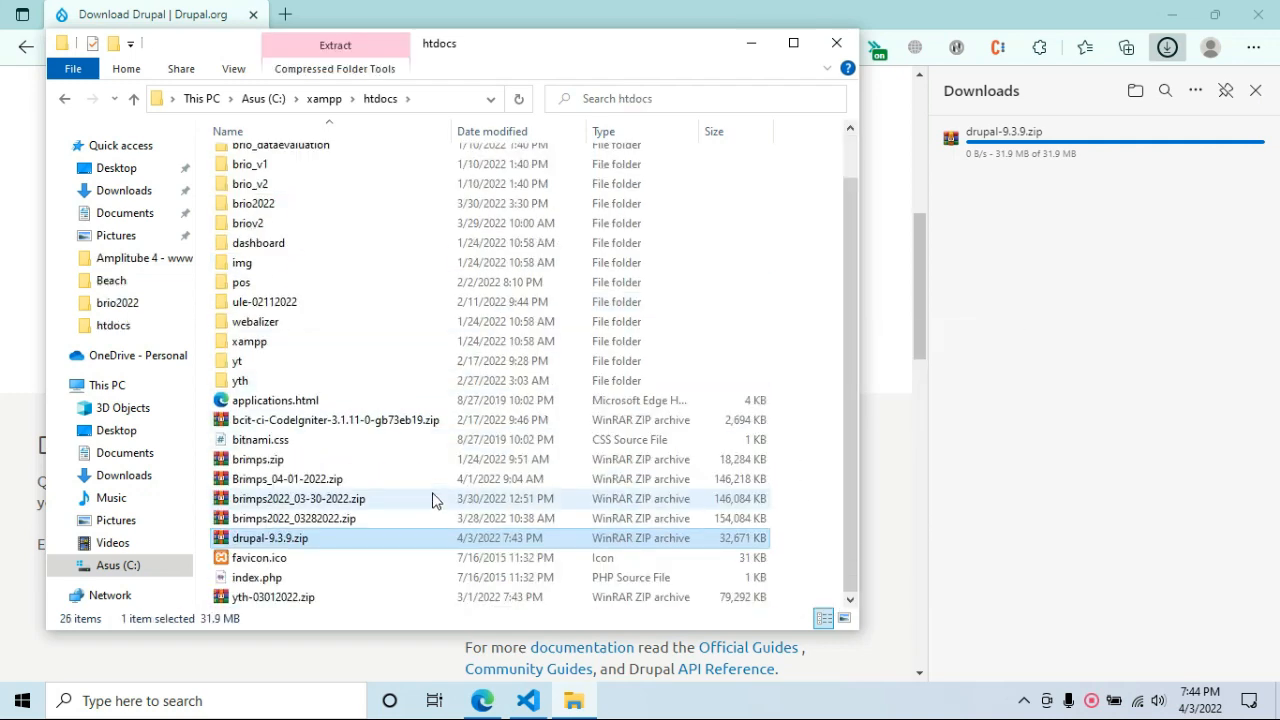
right_click(312, 543)
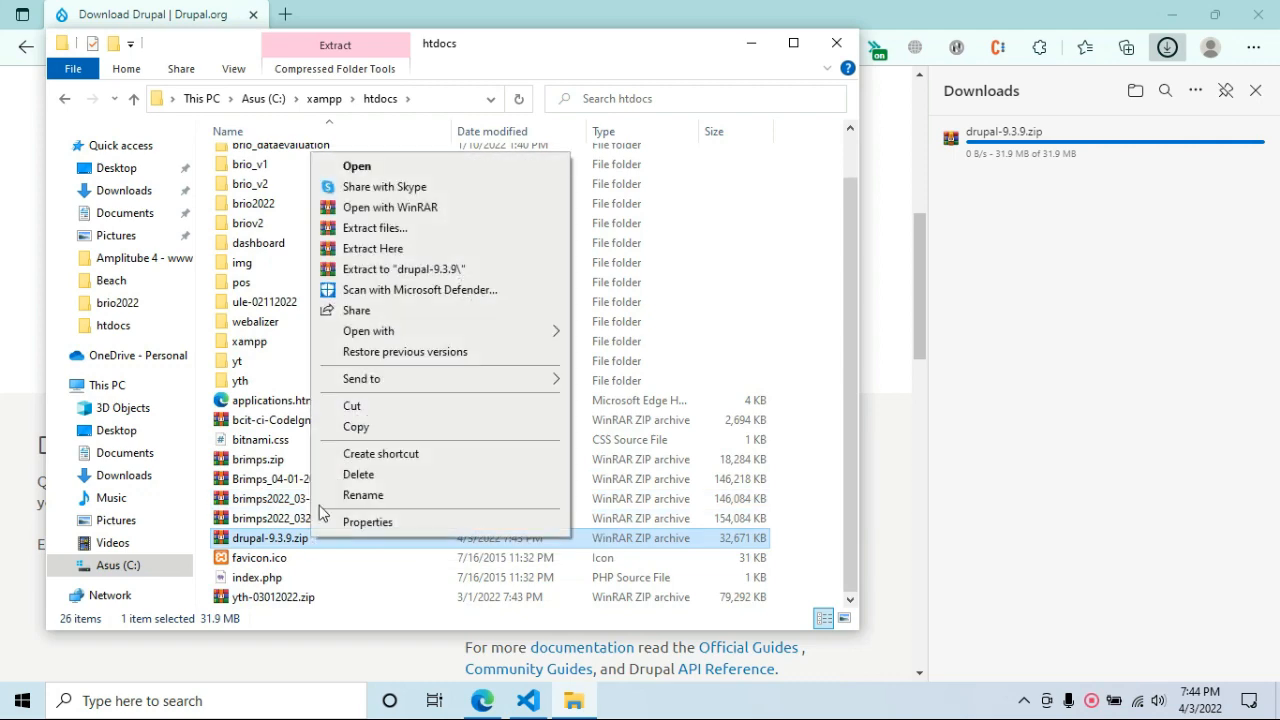
click(389, 250)
click(389, 250)
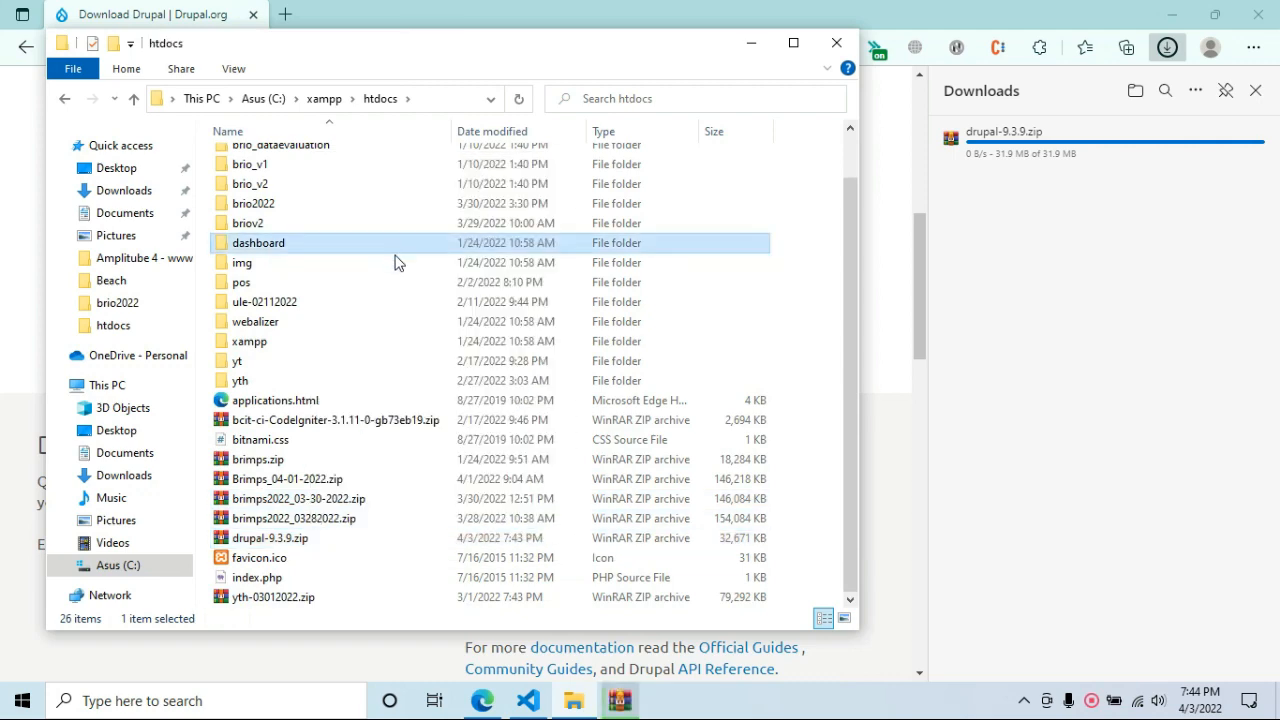
scroll(418, 370, up, 1)
scroll(416, 378, down, 1)
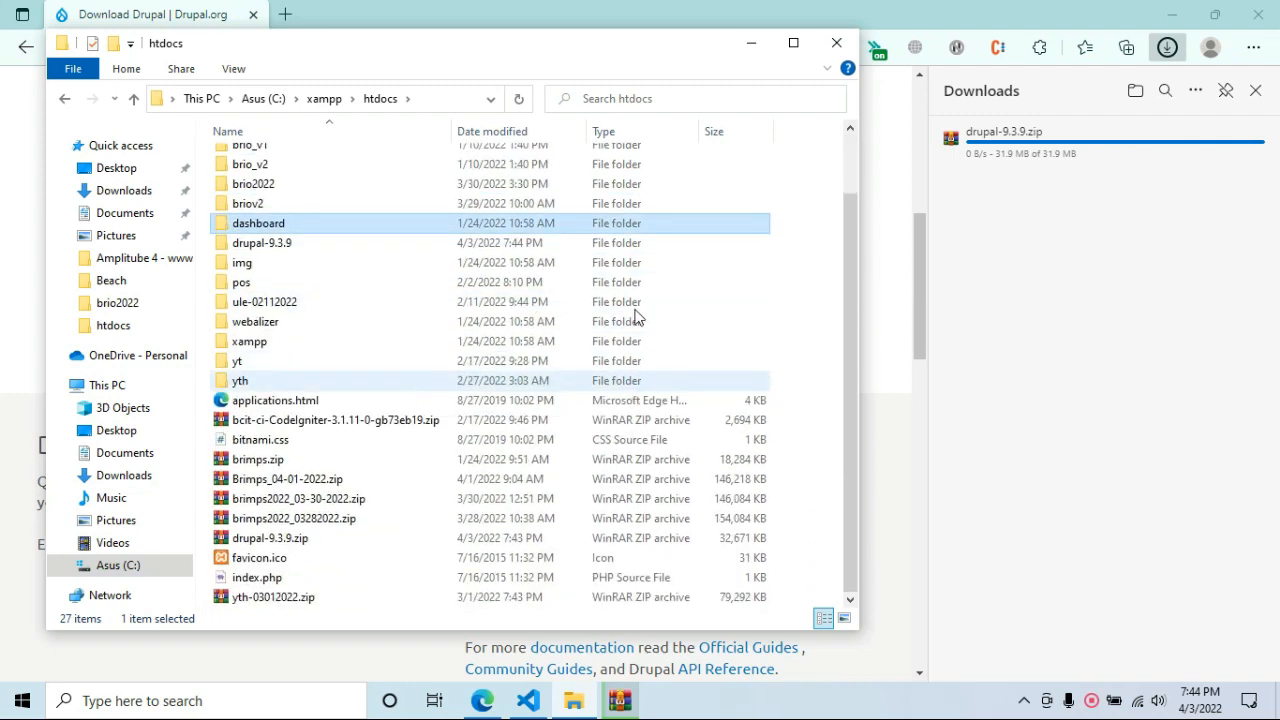
scroll(634, 310, up, 2)
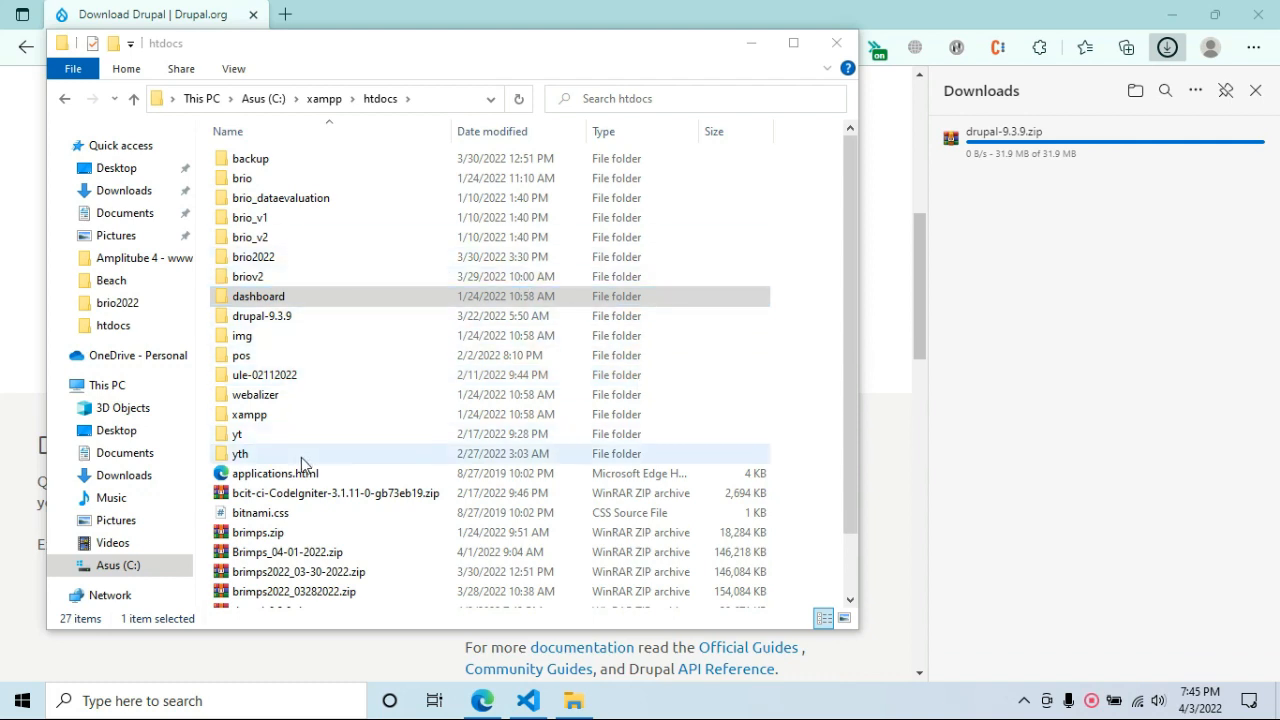
click(285, 375)
double_click(289, 316)
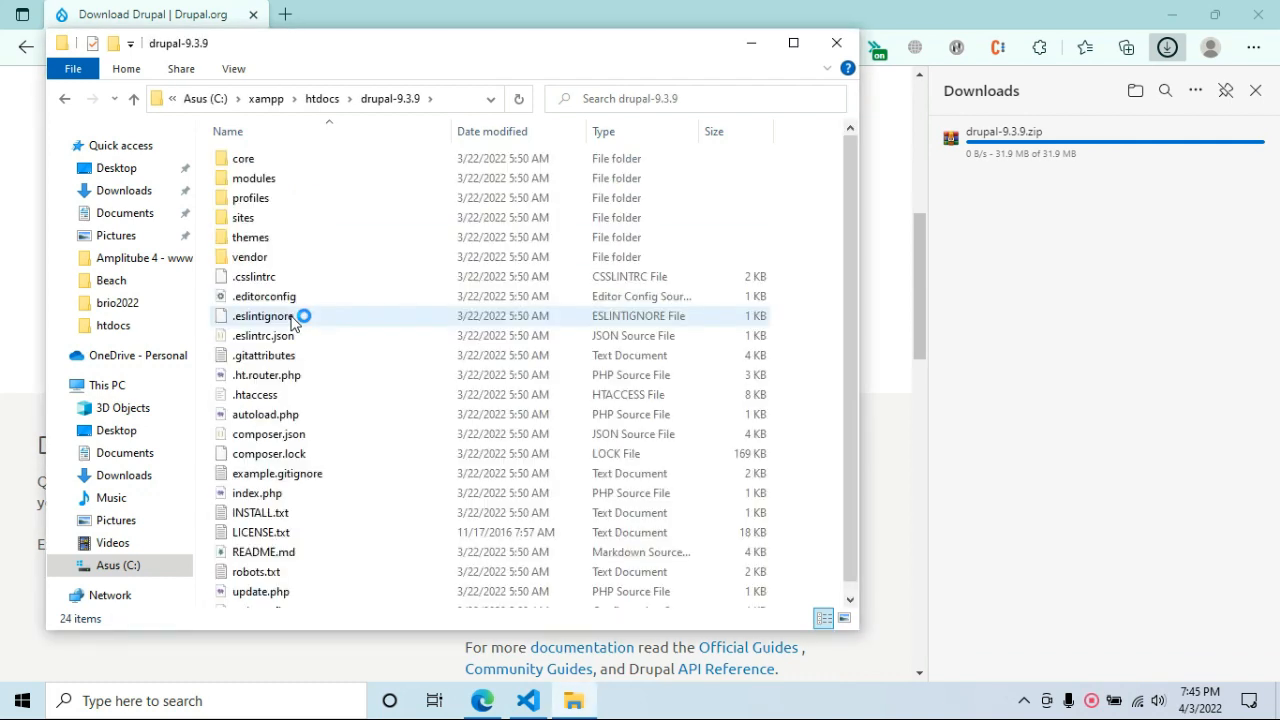
Rename the drupal-9.3.9 folder to drupal9.
key(BackSpace)
key(F2)
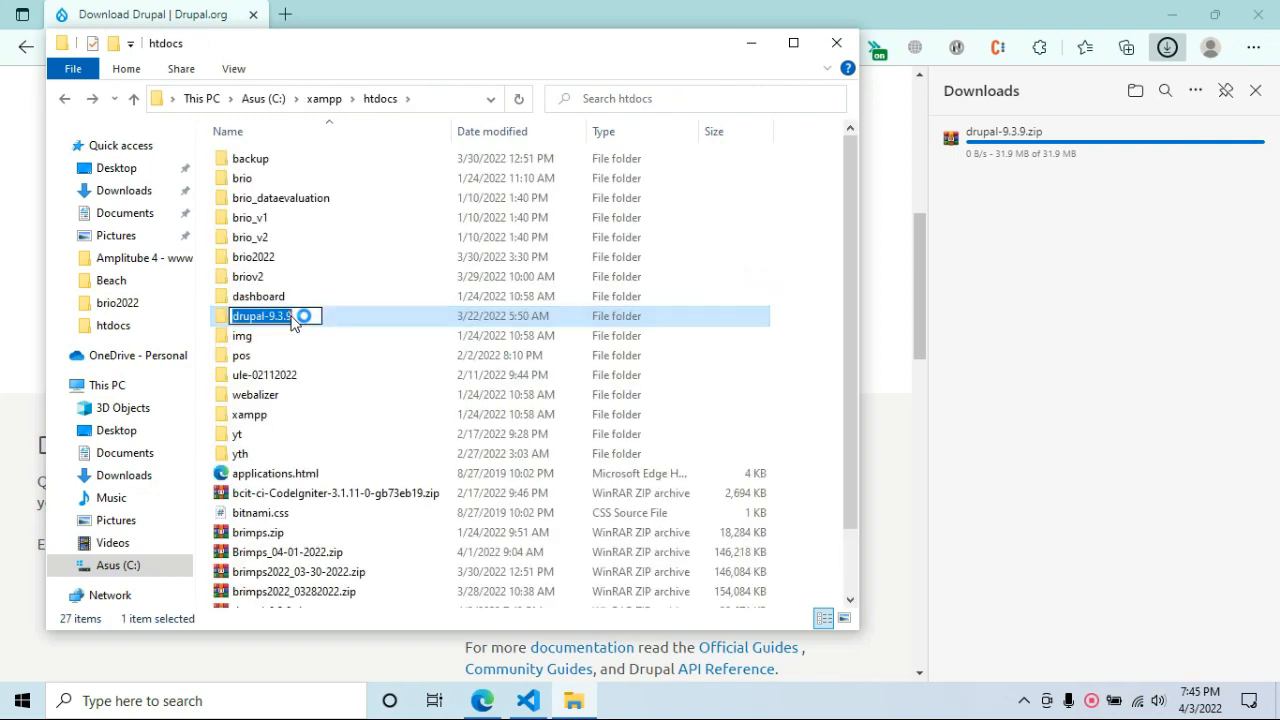
key(End)
key(BackSpace)
key(BackSpace)
key(Return)
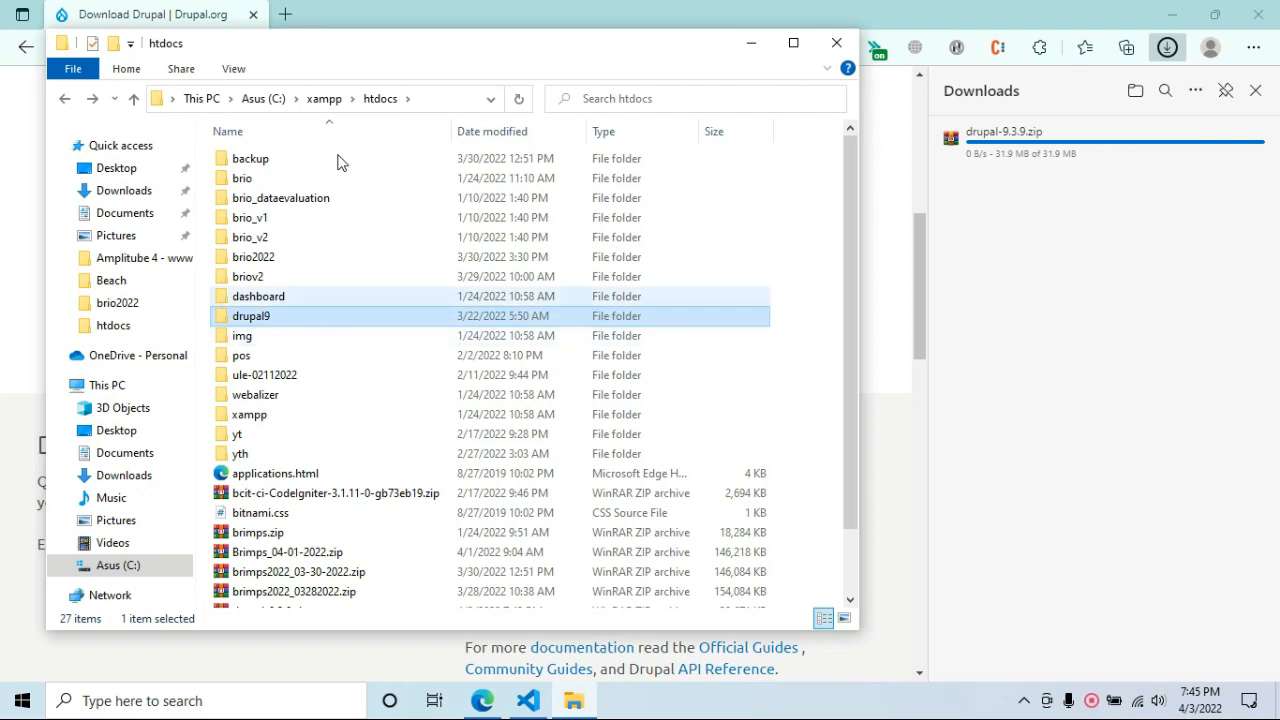
click(351, 8)
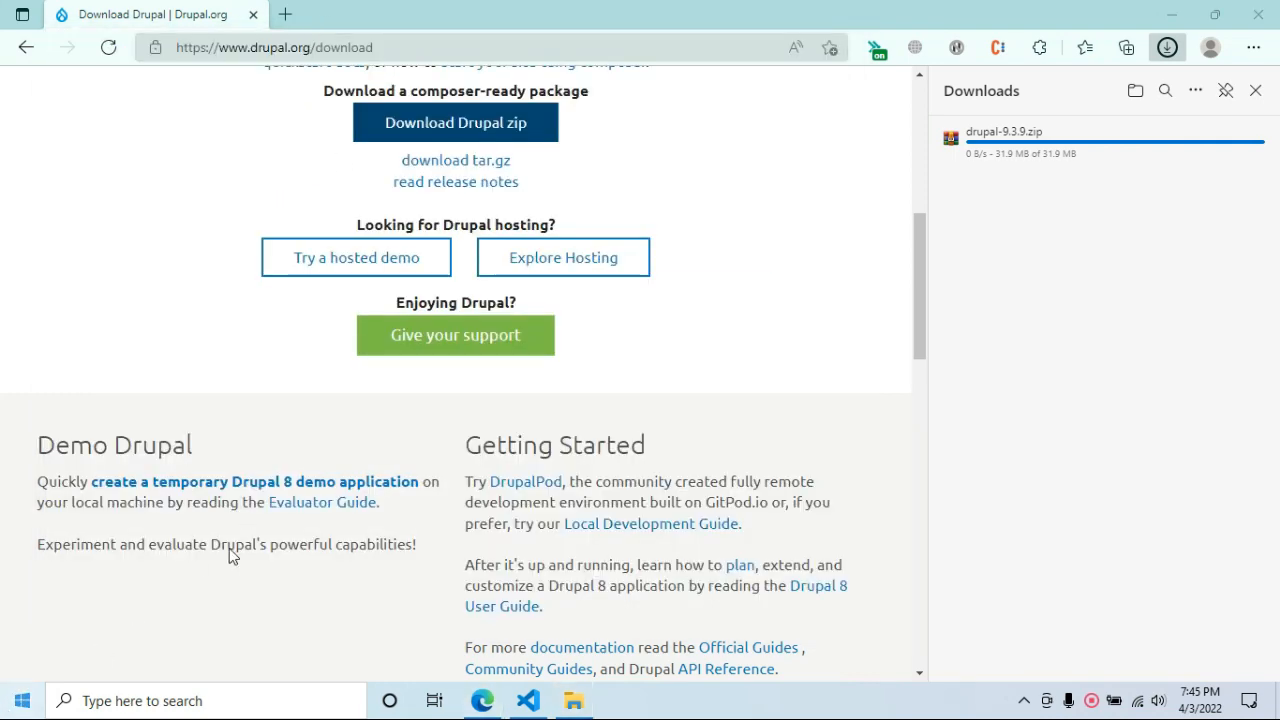
Launch XAMPP Control Panel, start Apache and MySQL, then minimize the panel.
key(super)
click(448, 202)
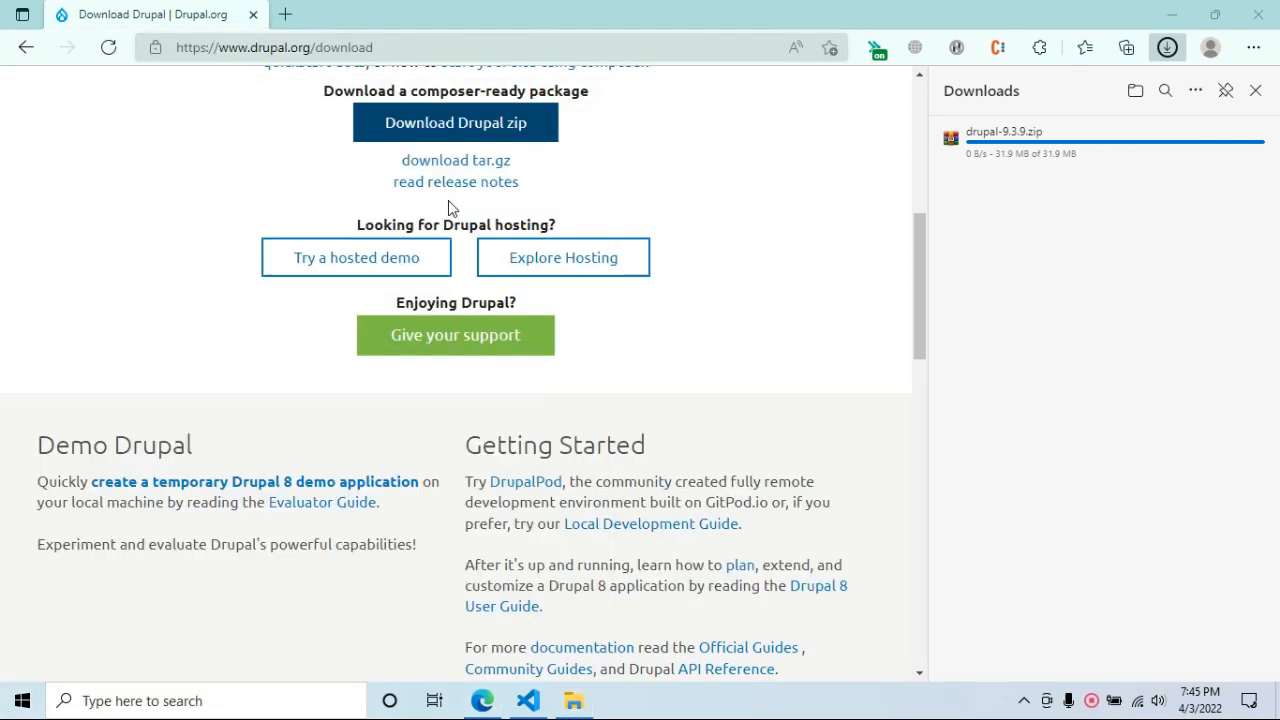
click(1255, 92)
scroll(835, 387, down, 1)
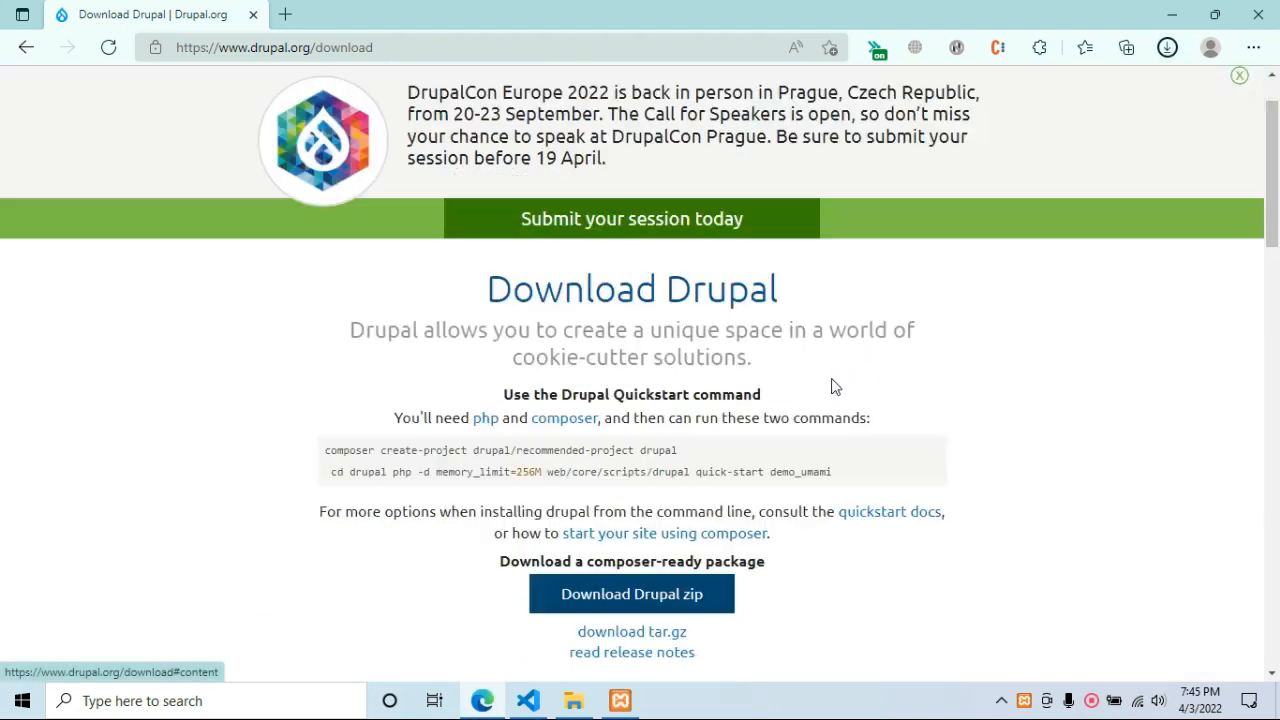
scroll(835, 387, down, 3)
scroll(837, 380, up, 4)
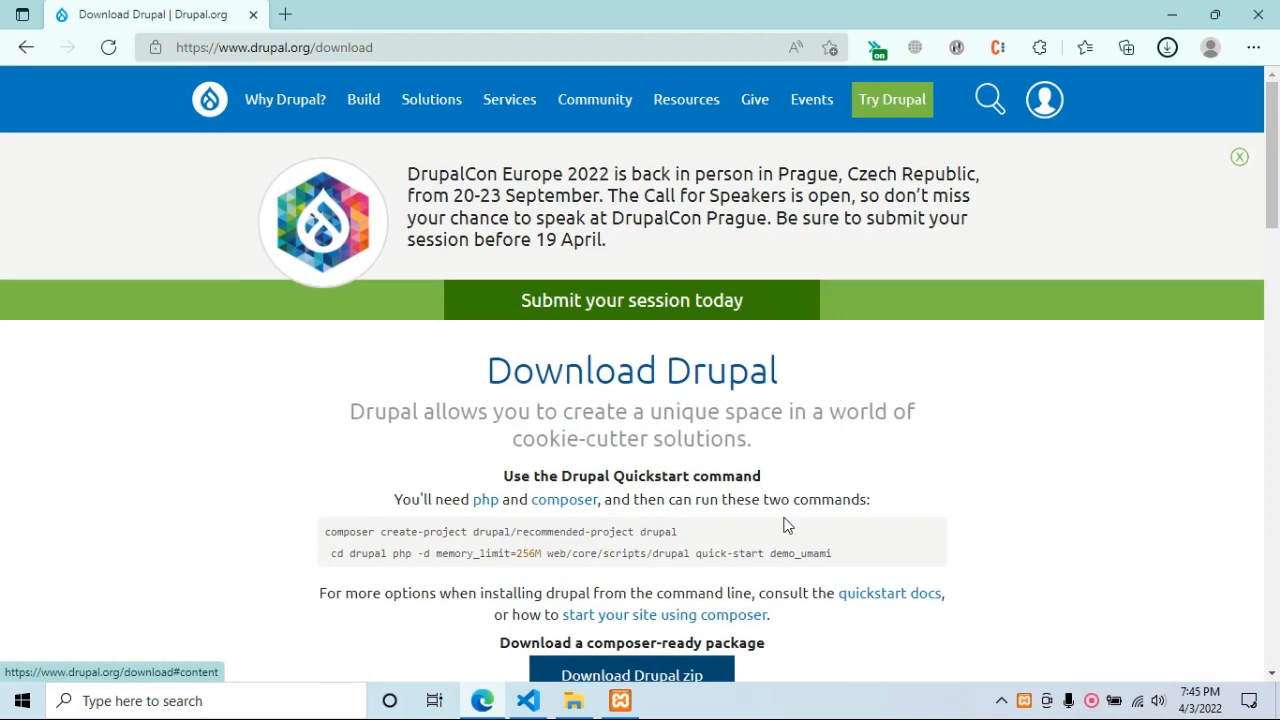
click(628, 702)
click(338, 106)
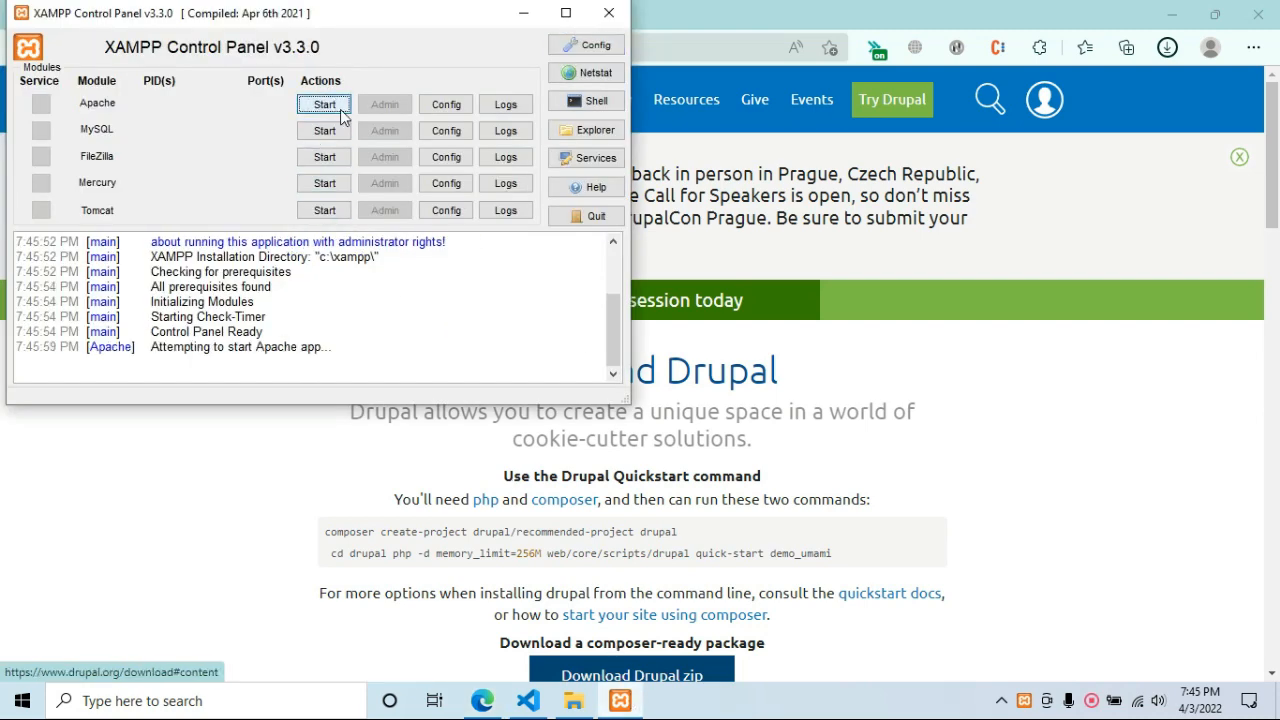
click(340, 133)
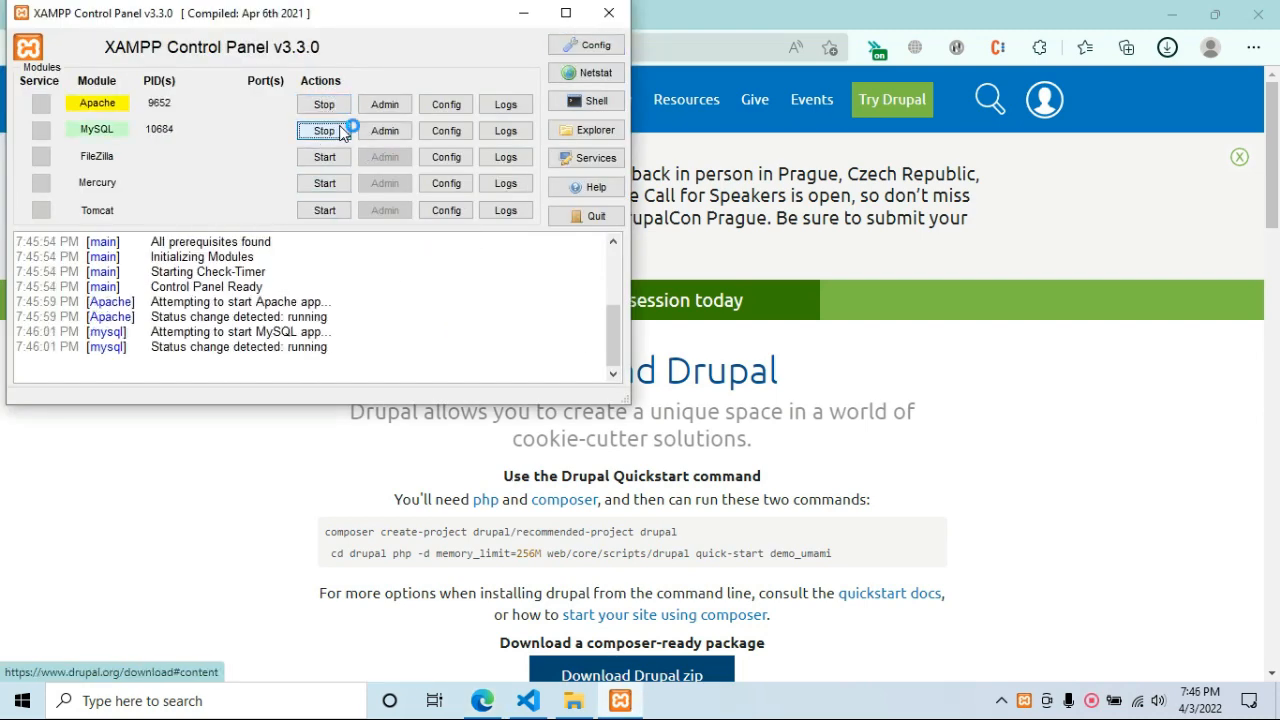
click(530, 12)
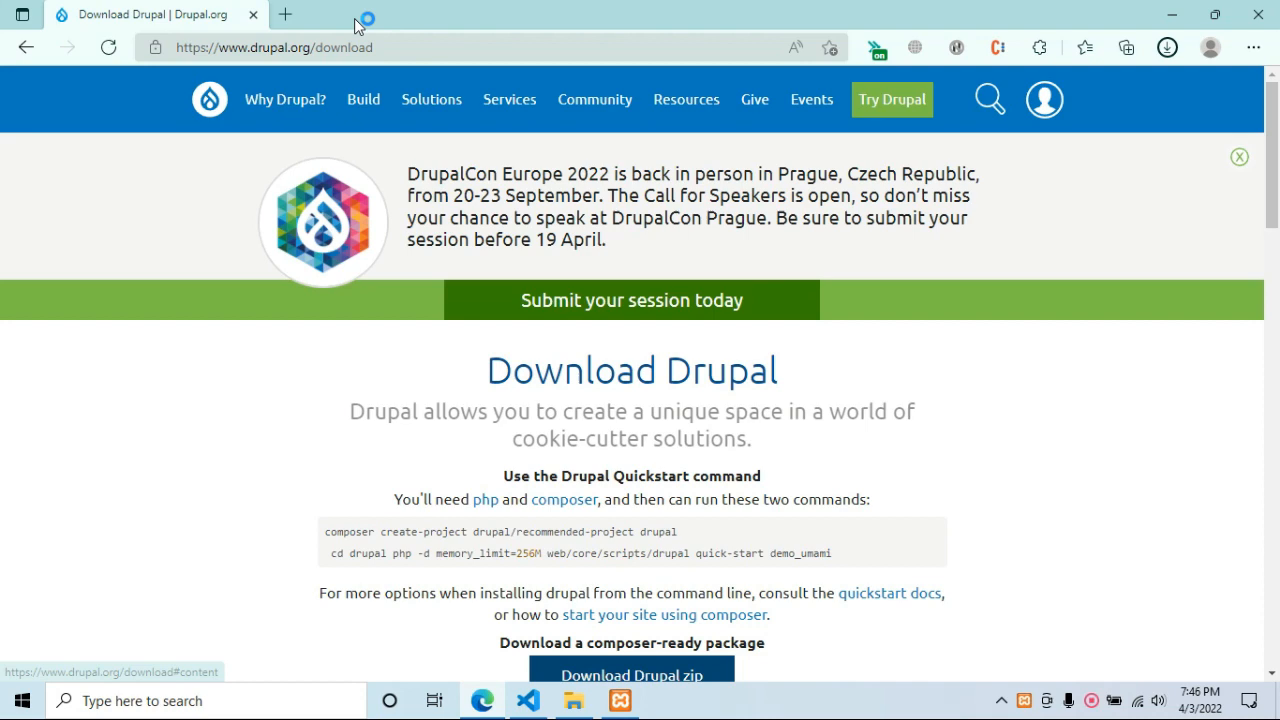
Load localhost/drupal9 in a new tab to reach the installer's Choose language page.
click(290, 14)
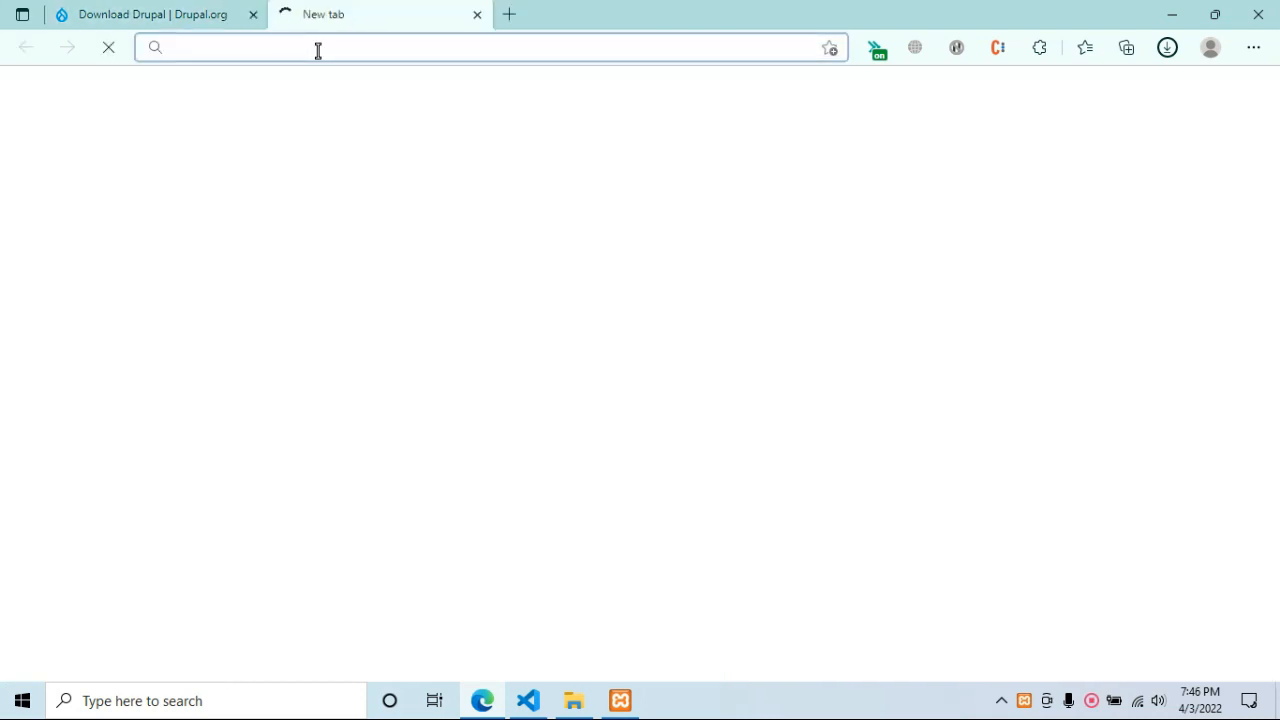
text(localho)
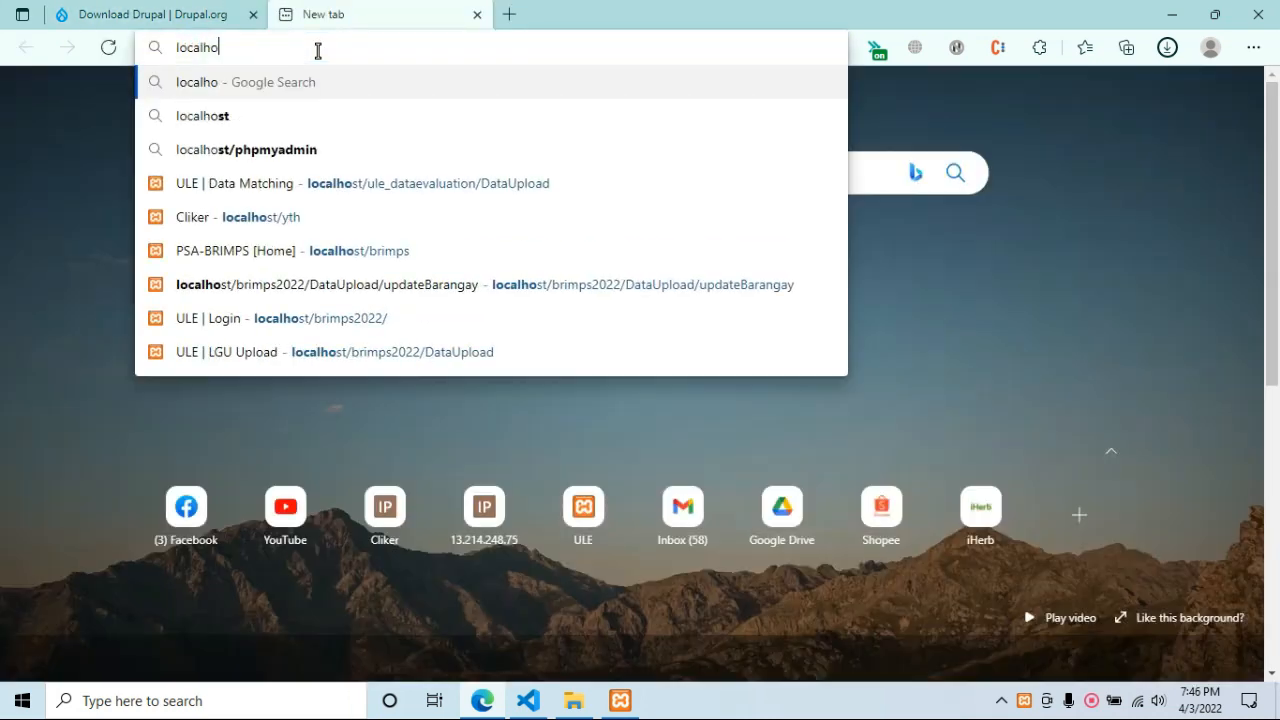
text(st/dr)
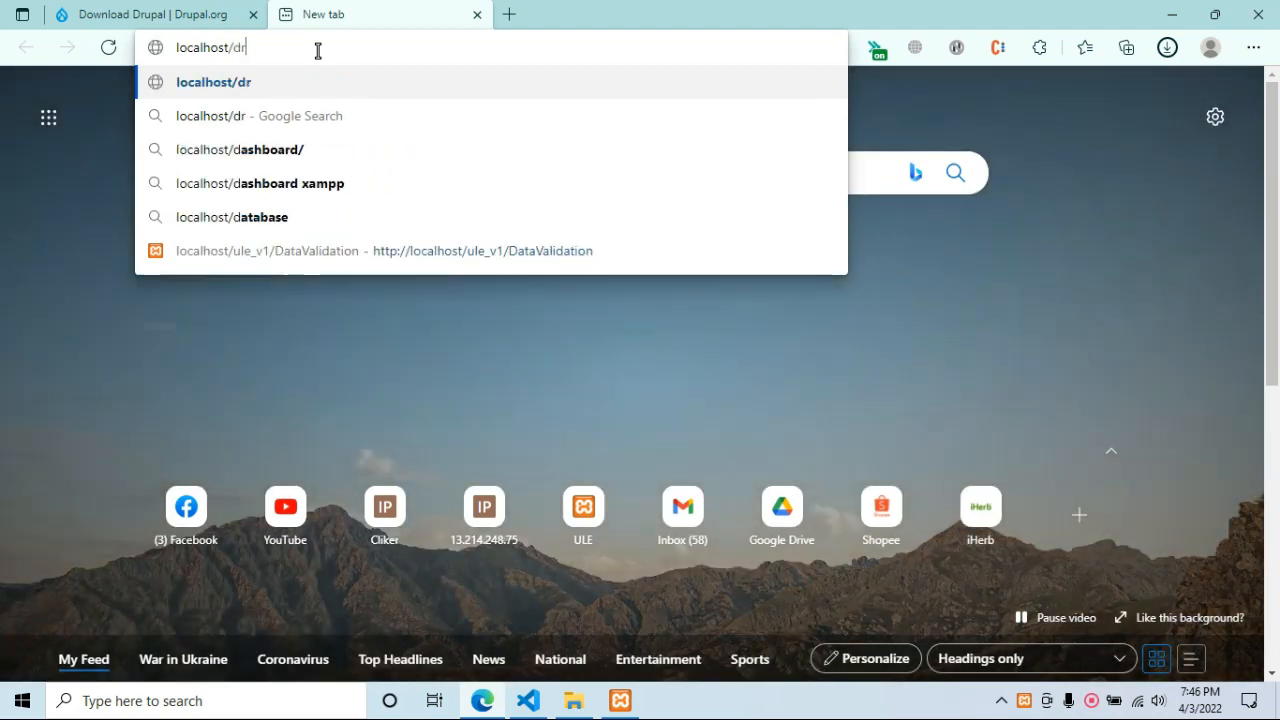
text(upal)
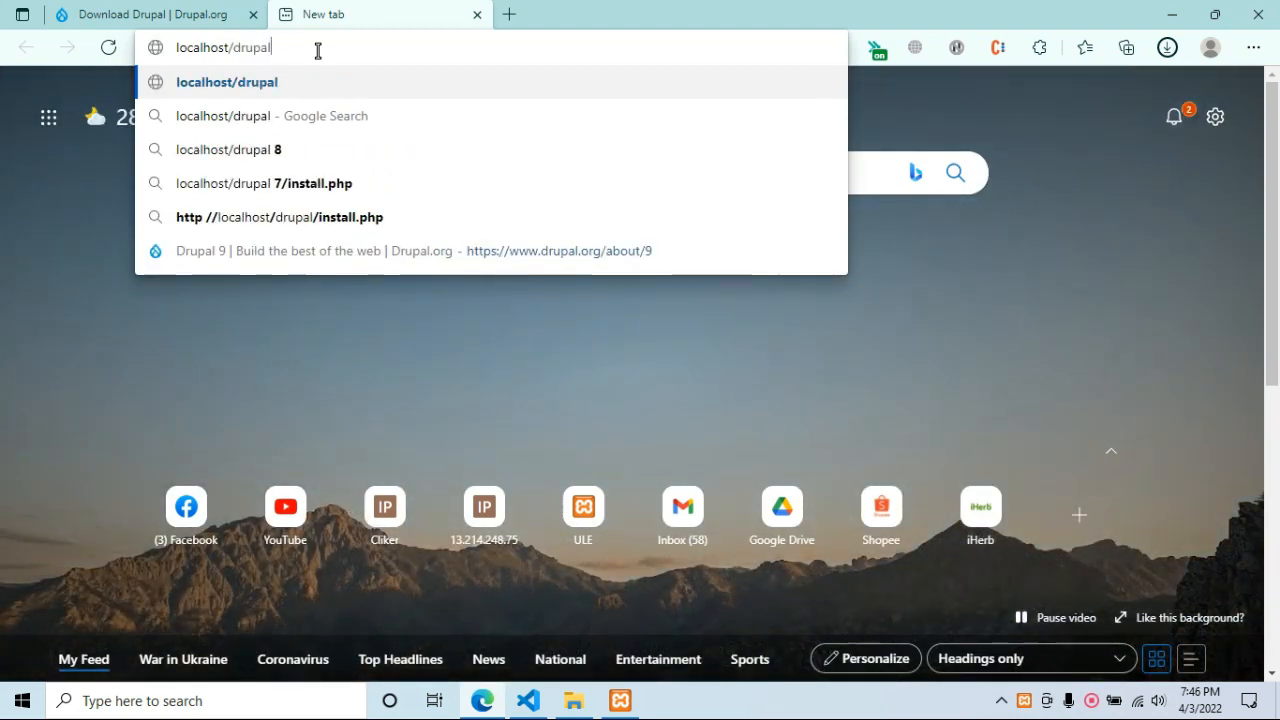
text(9)
key(Return)
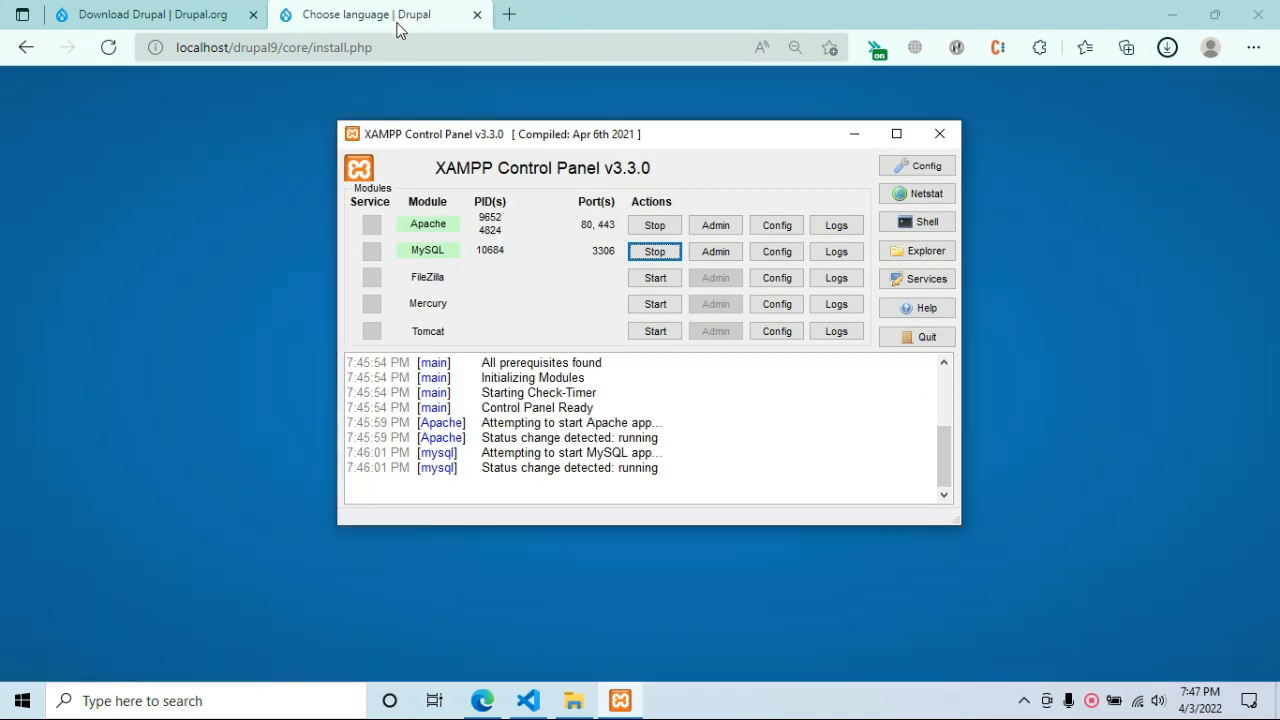
Reset page zoom to 100%, then accept English and the Standard installation profile.
click(399, 20)
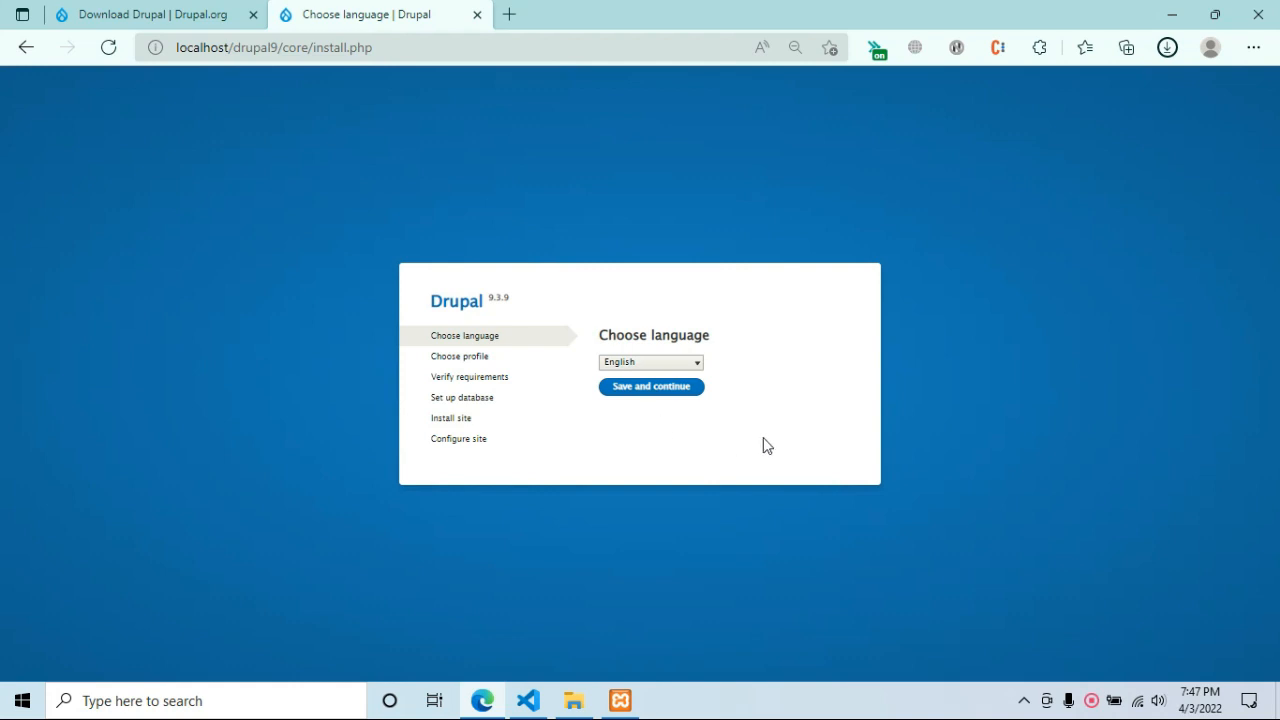
key(ctrl+plus)
click(791, 88)
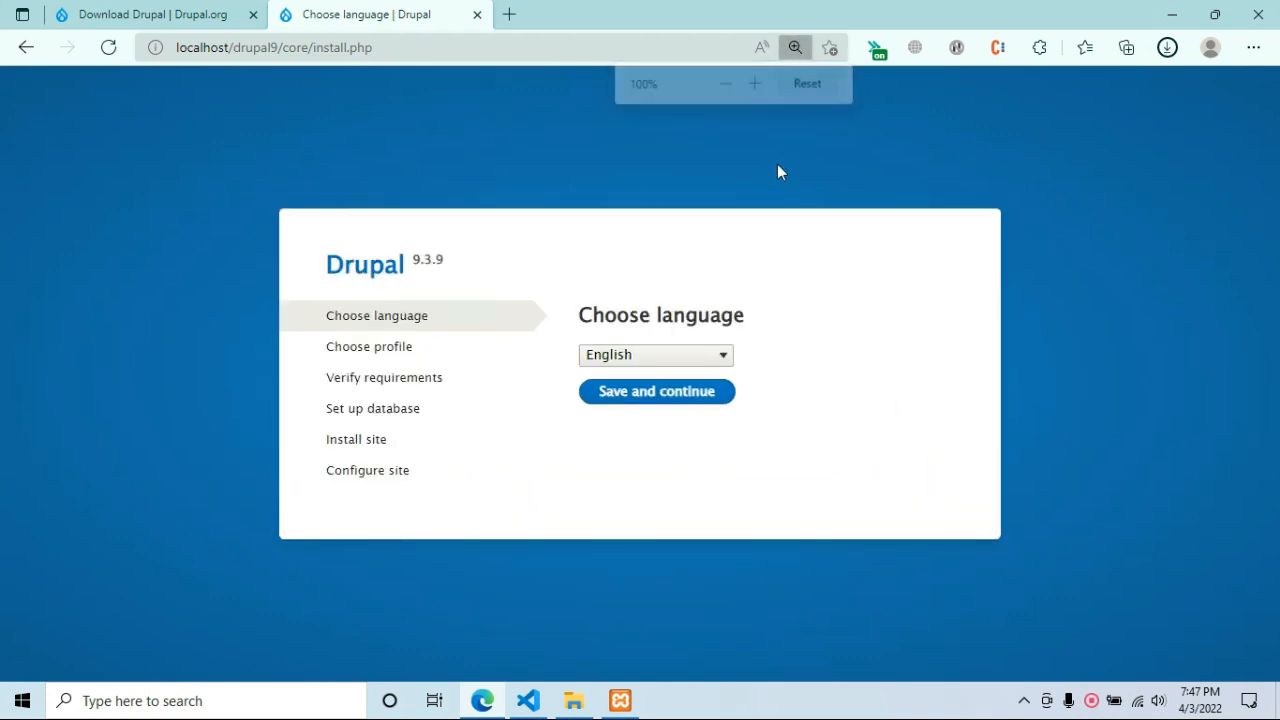
click(680, 391)
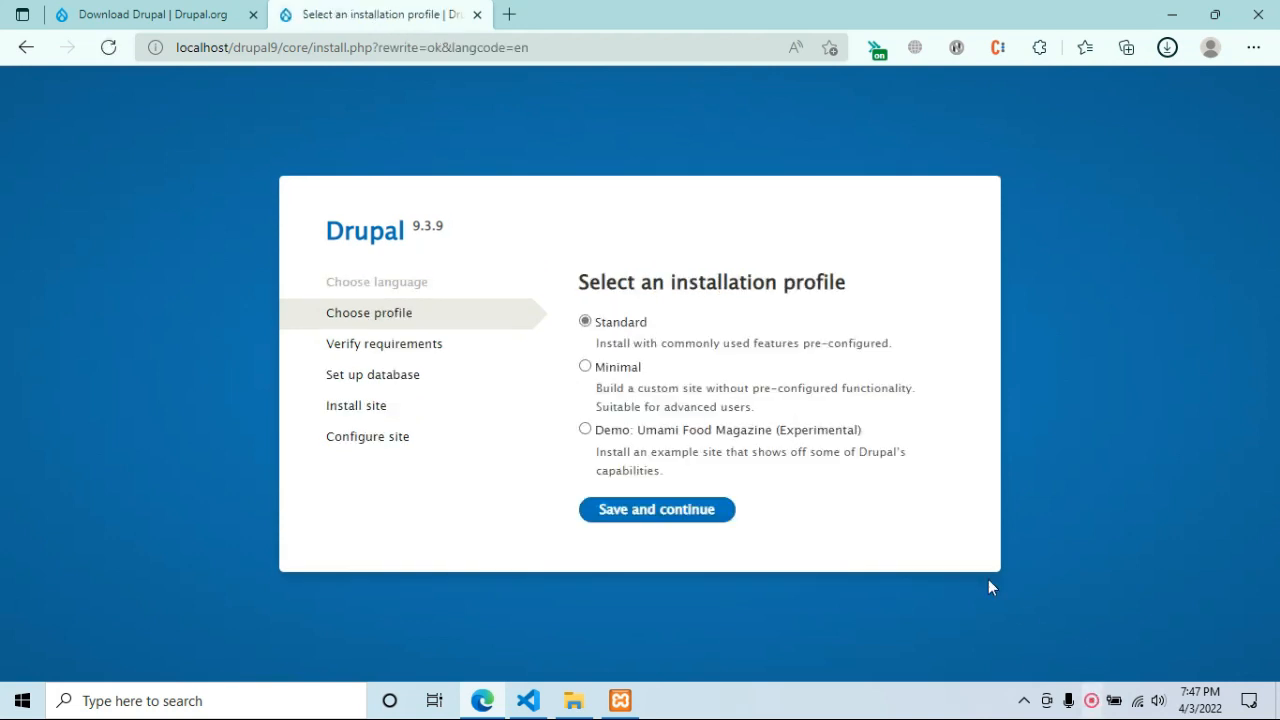
click(705, 510)
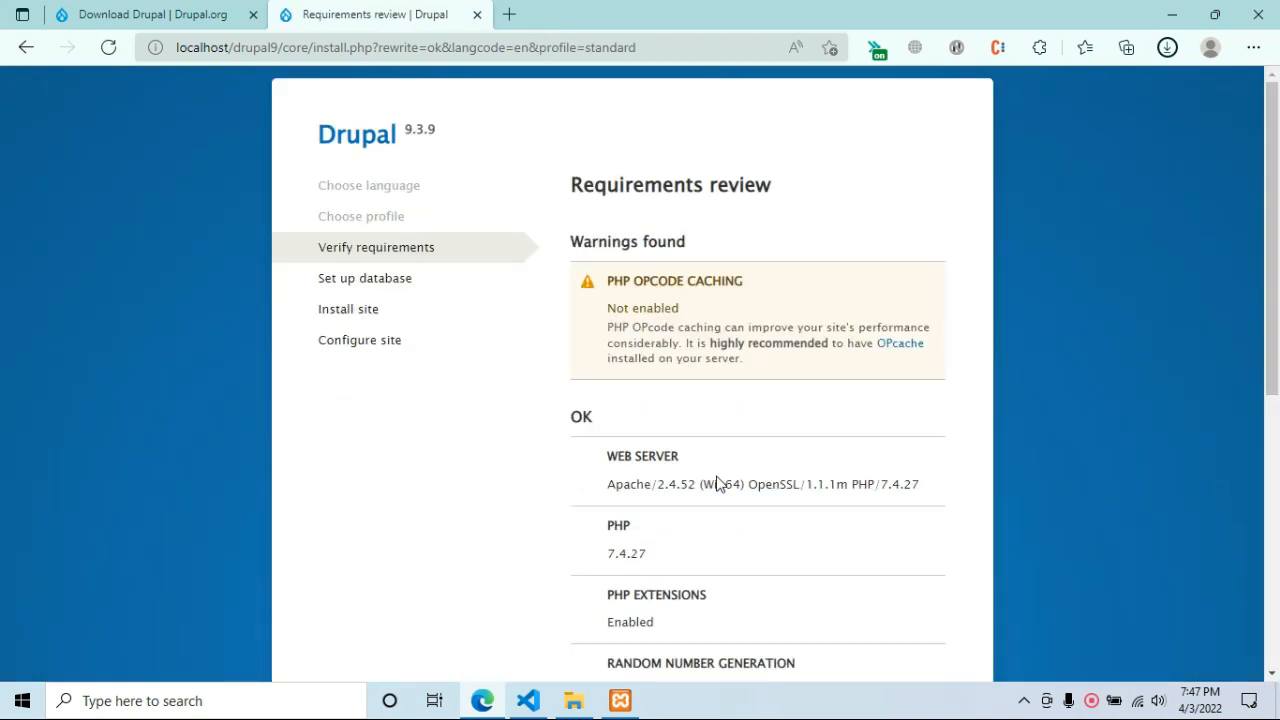
Continue past the OPcache requirements warning to the Database configuration form.
scroll(777, 381, down, 5)
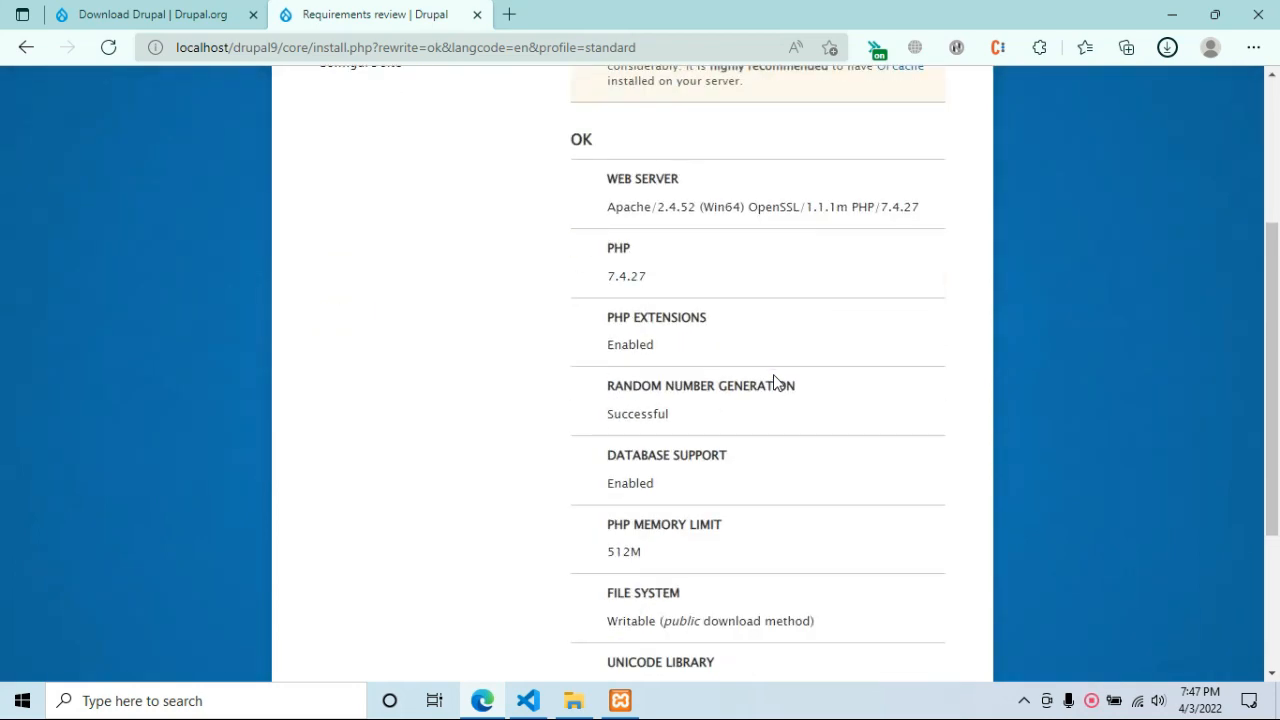
scroll(770, 408, up, 5)
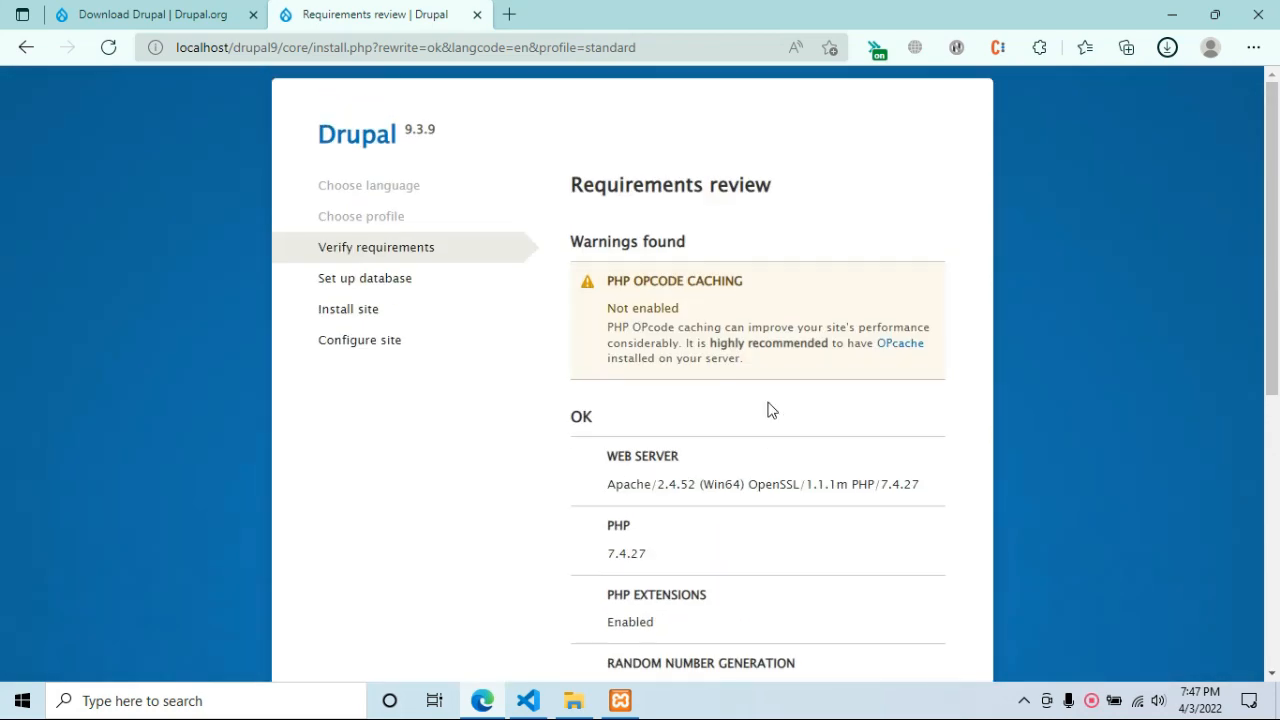
scroll(770, 410, down, 5)
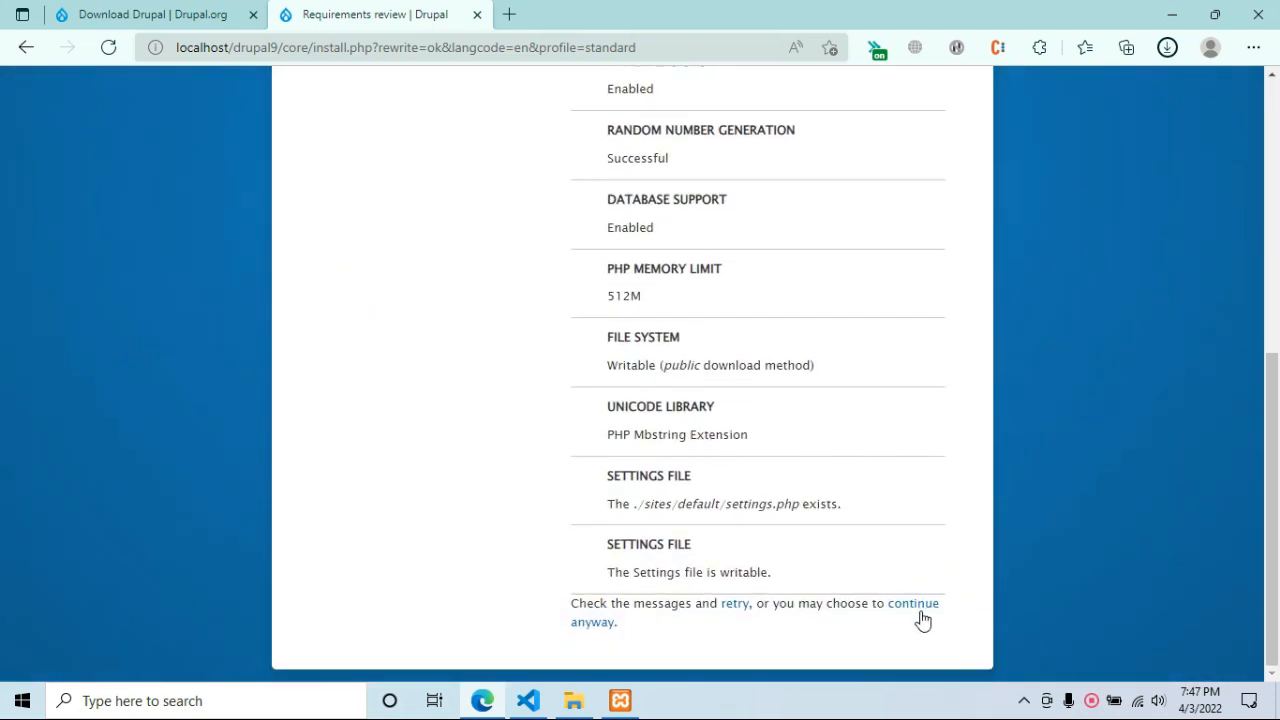
click(924, 619)
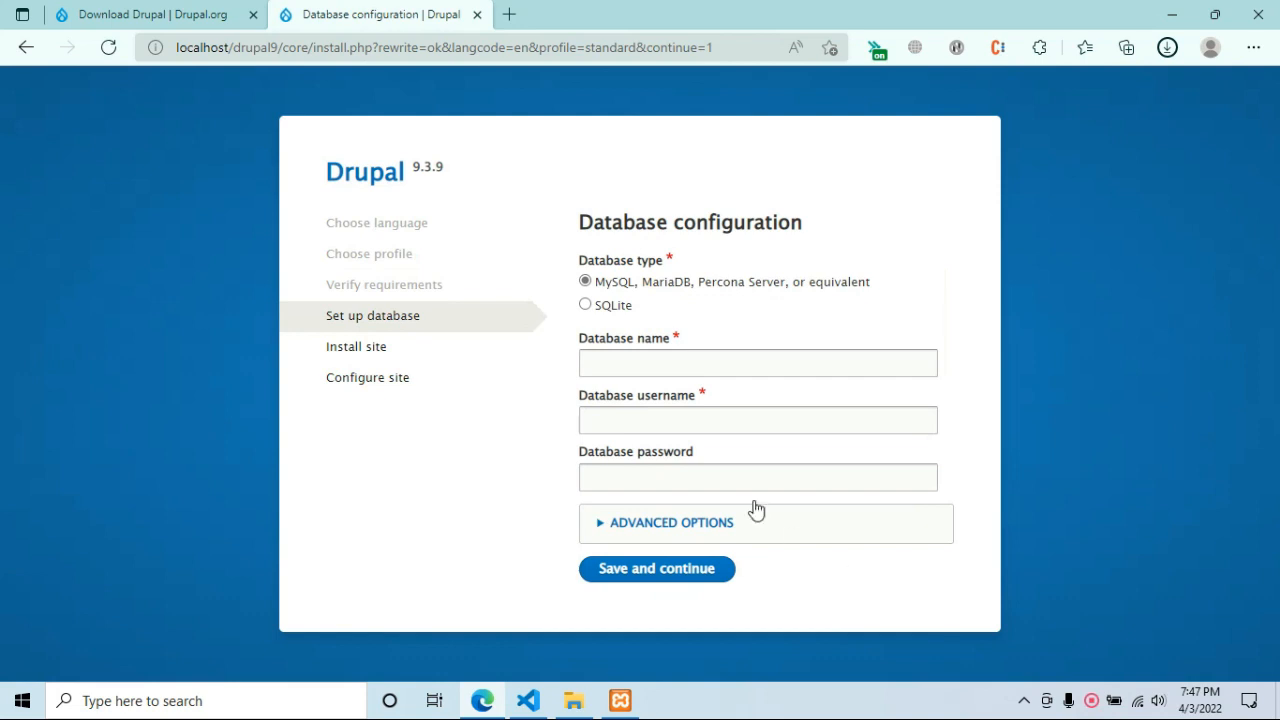
click(677, 363)
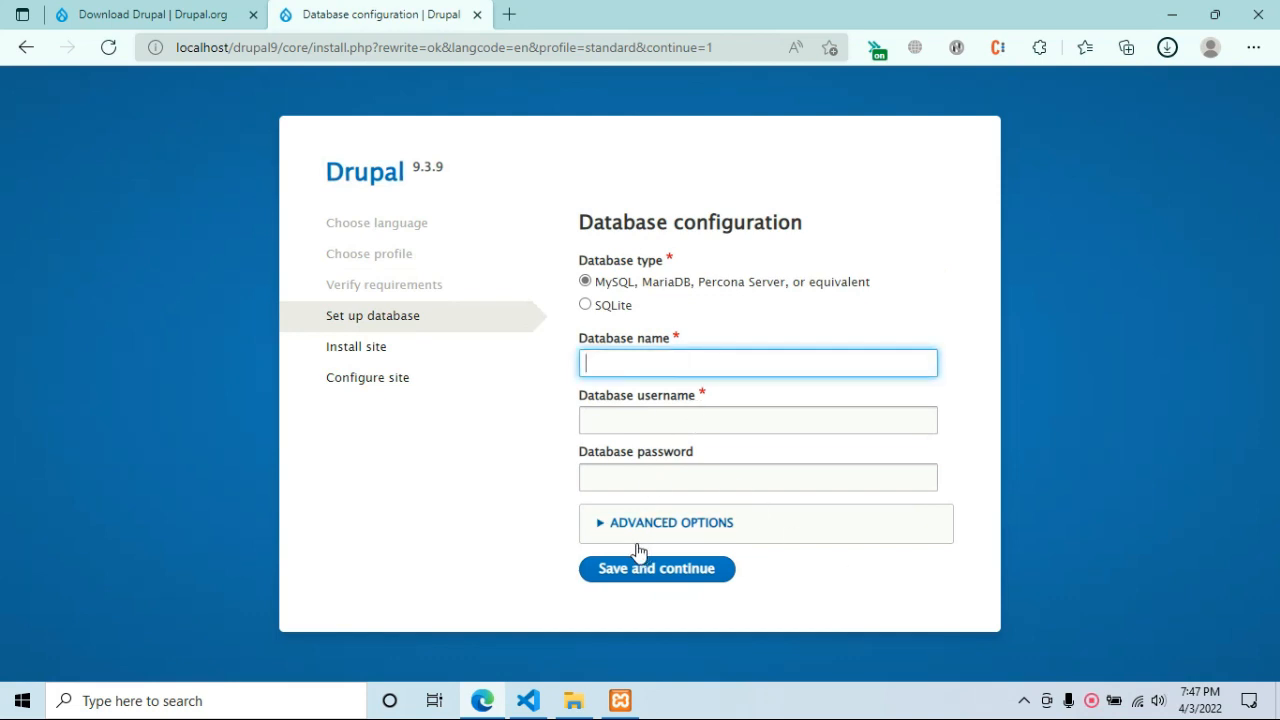
Open localhost/phpmyadmin in a new tab.
click(507, 14)
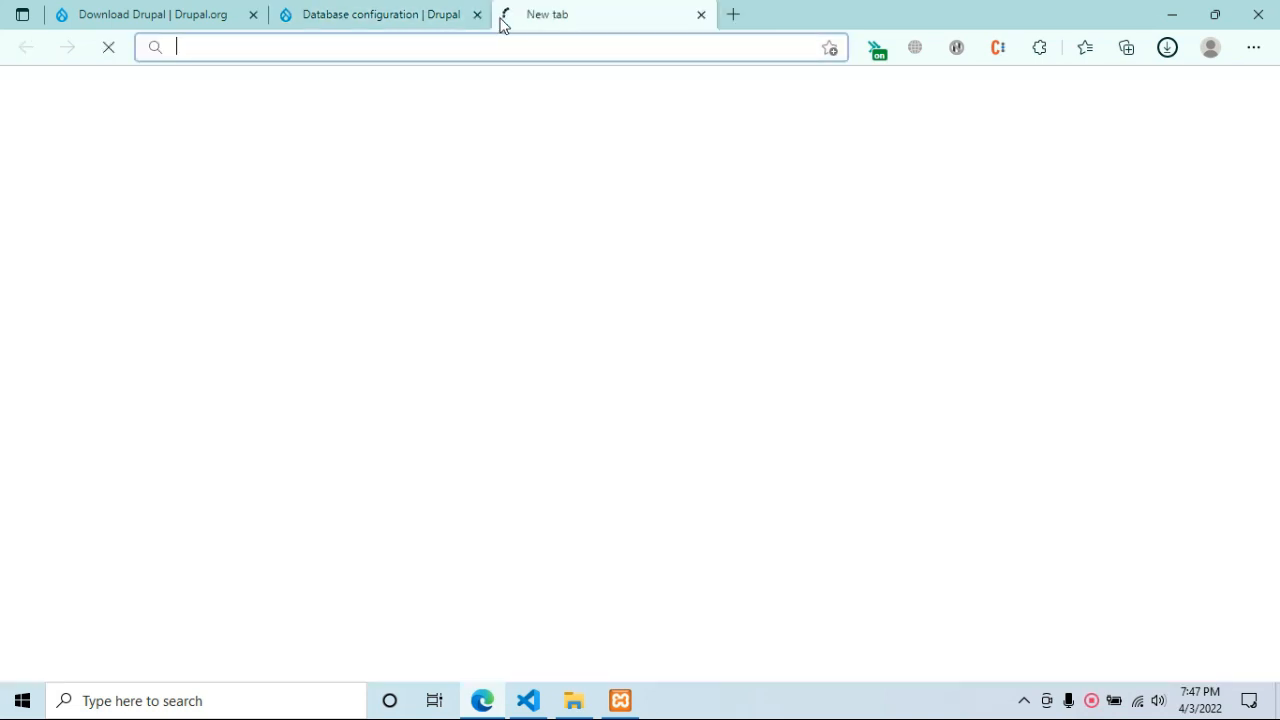
text(localhost/yt)
key(Delete)
key(BackSpace)
key(BackSpace)
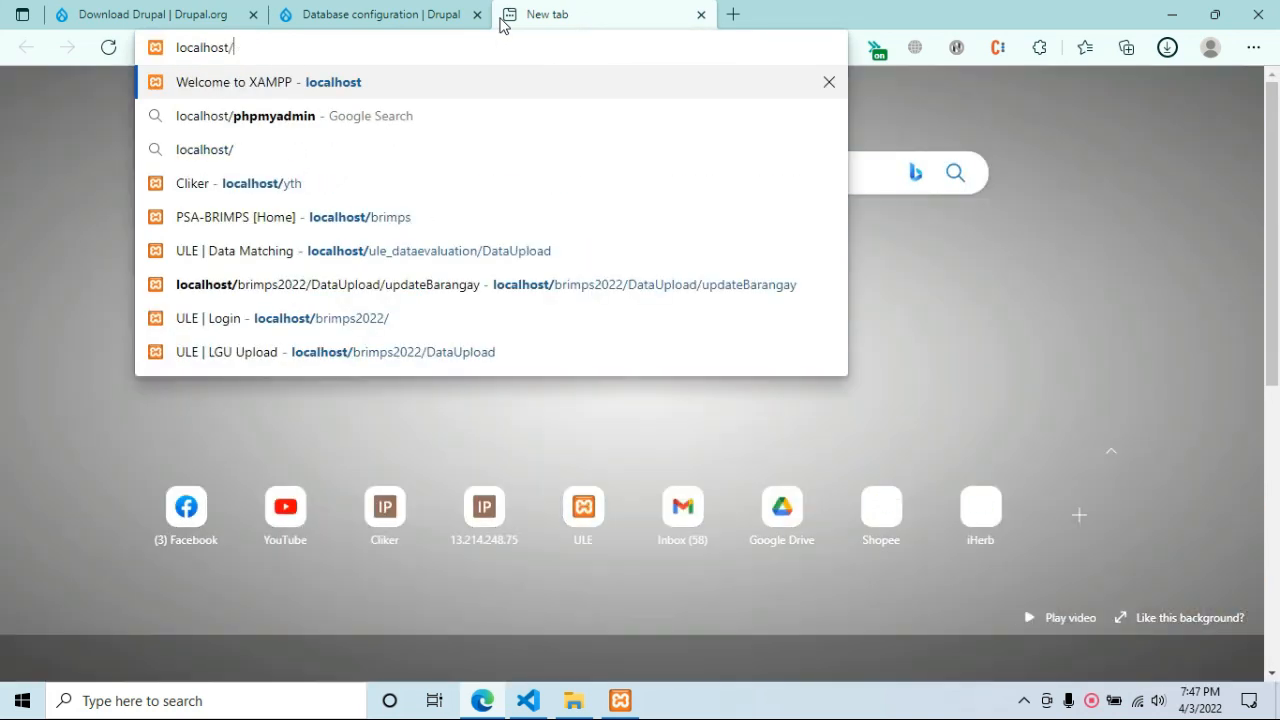
text(phpmyadmin)
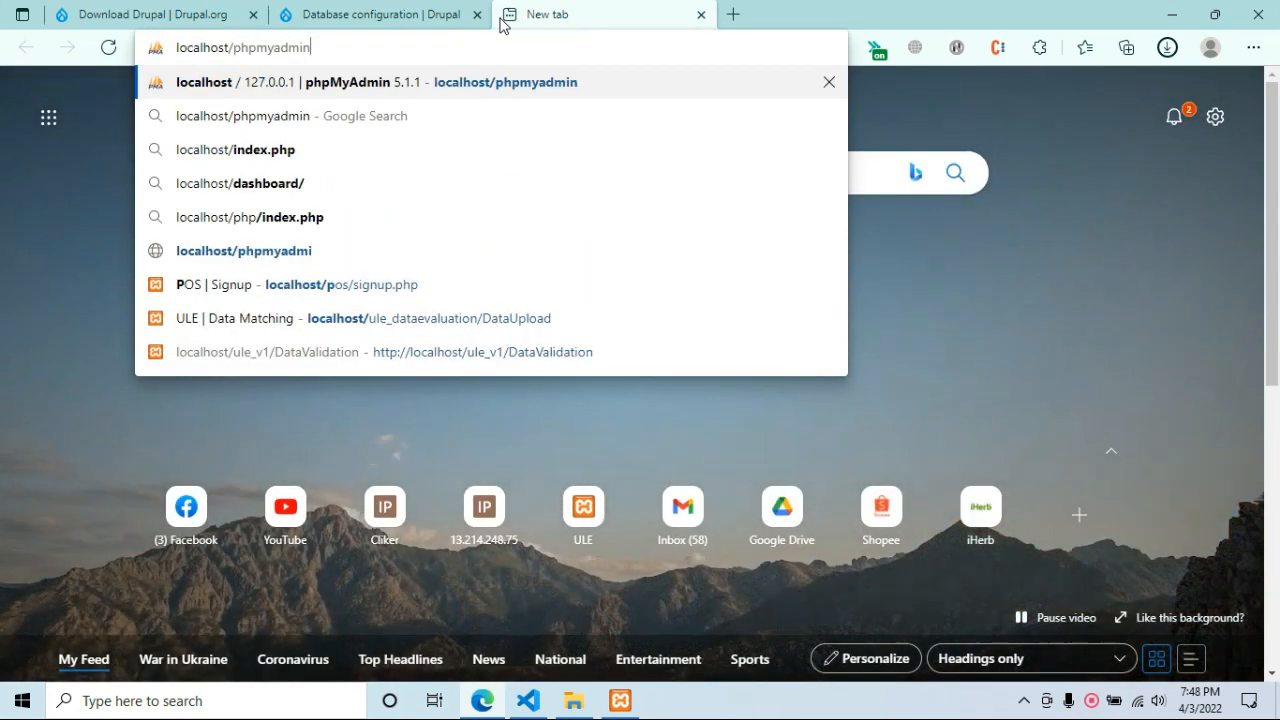
key(Return)
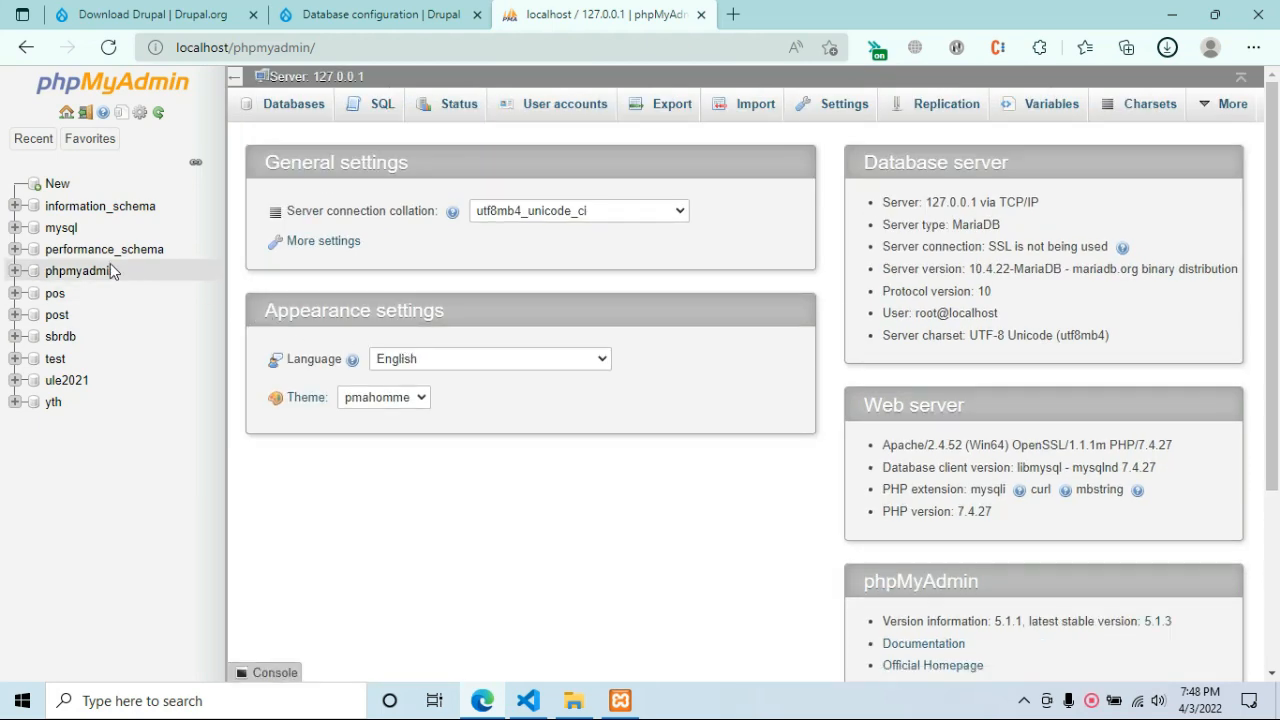
Create a new database named drupal9 and return to the Drupal installer tab.
click(56, 183)
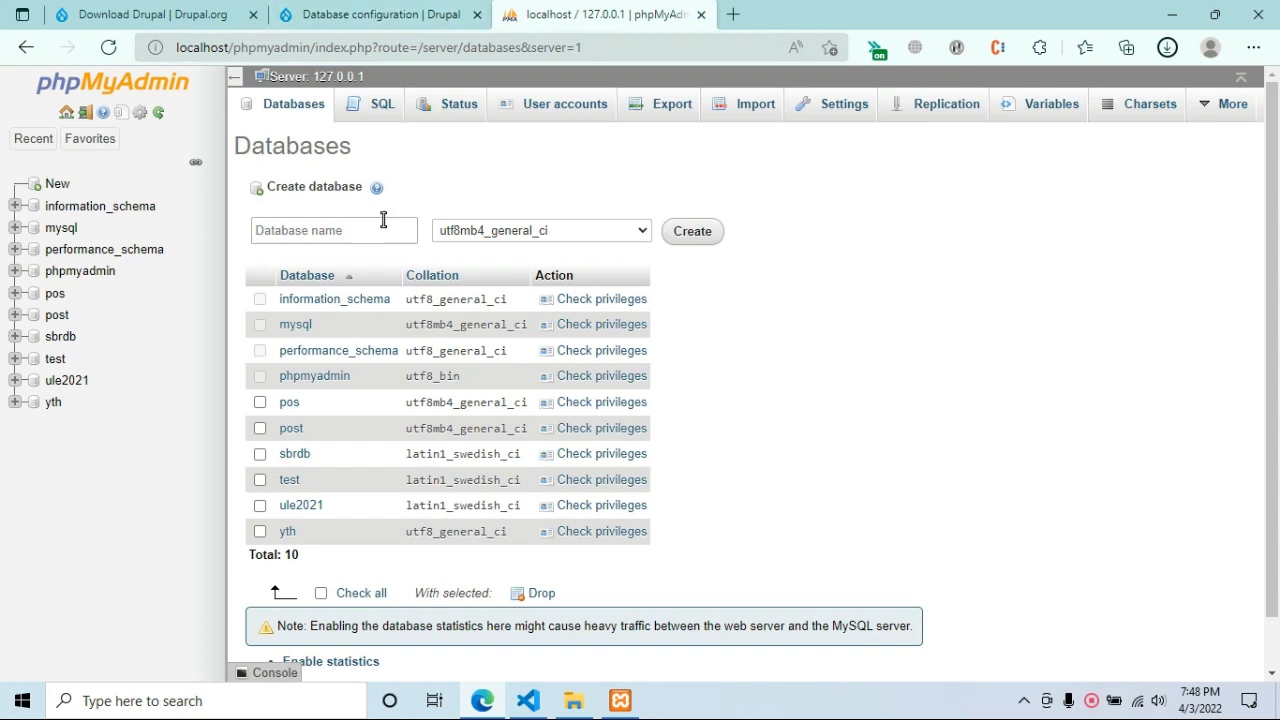
click(389, 220)
text(drupal9)
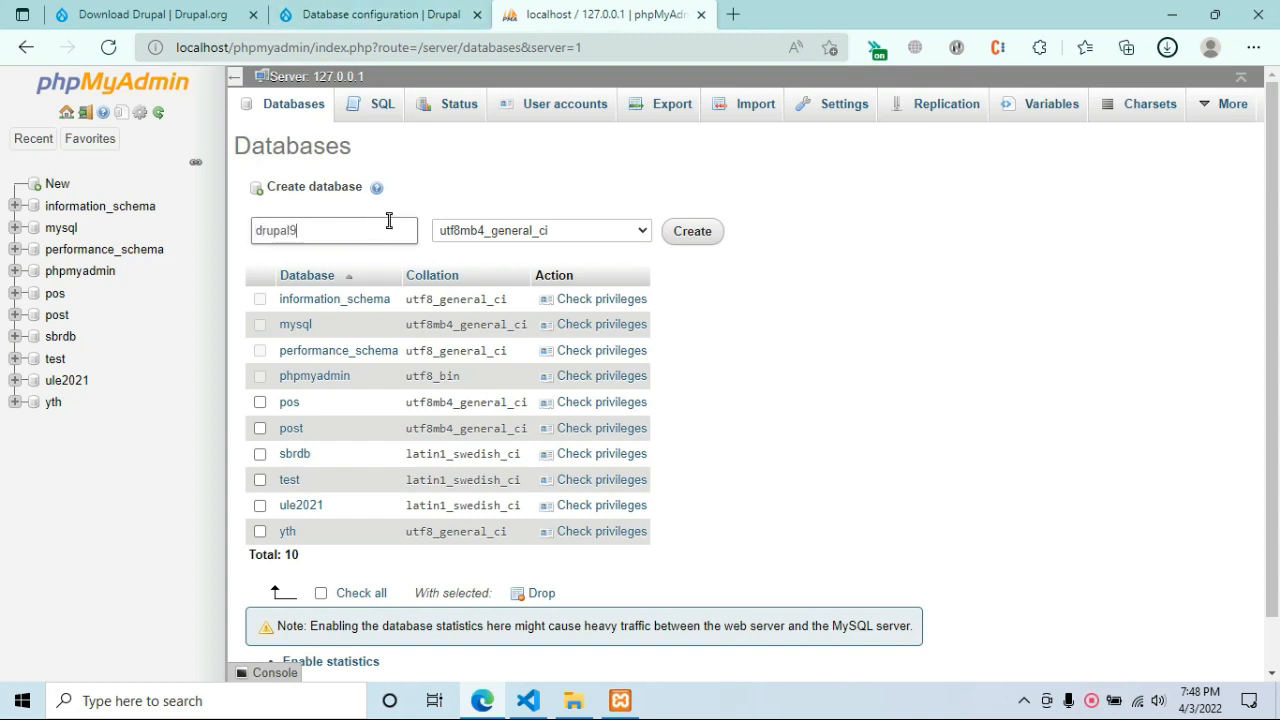
click(700, 236)
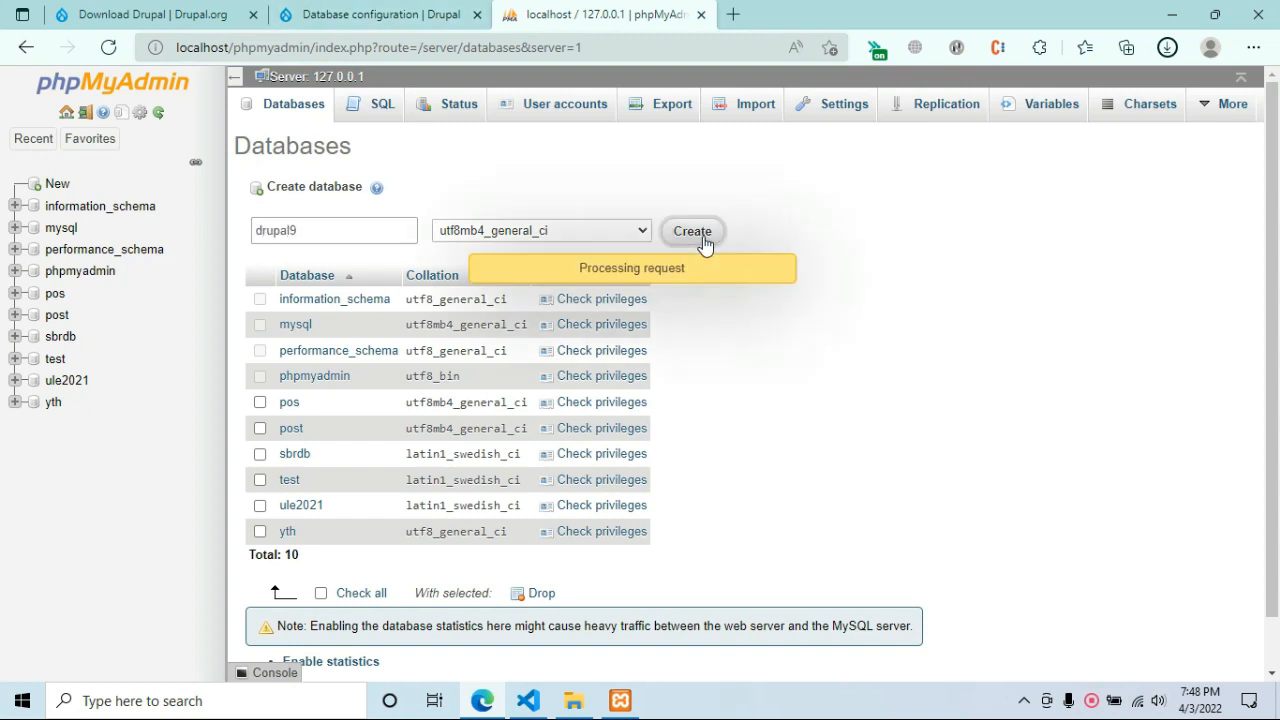
click(370, 14)
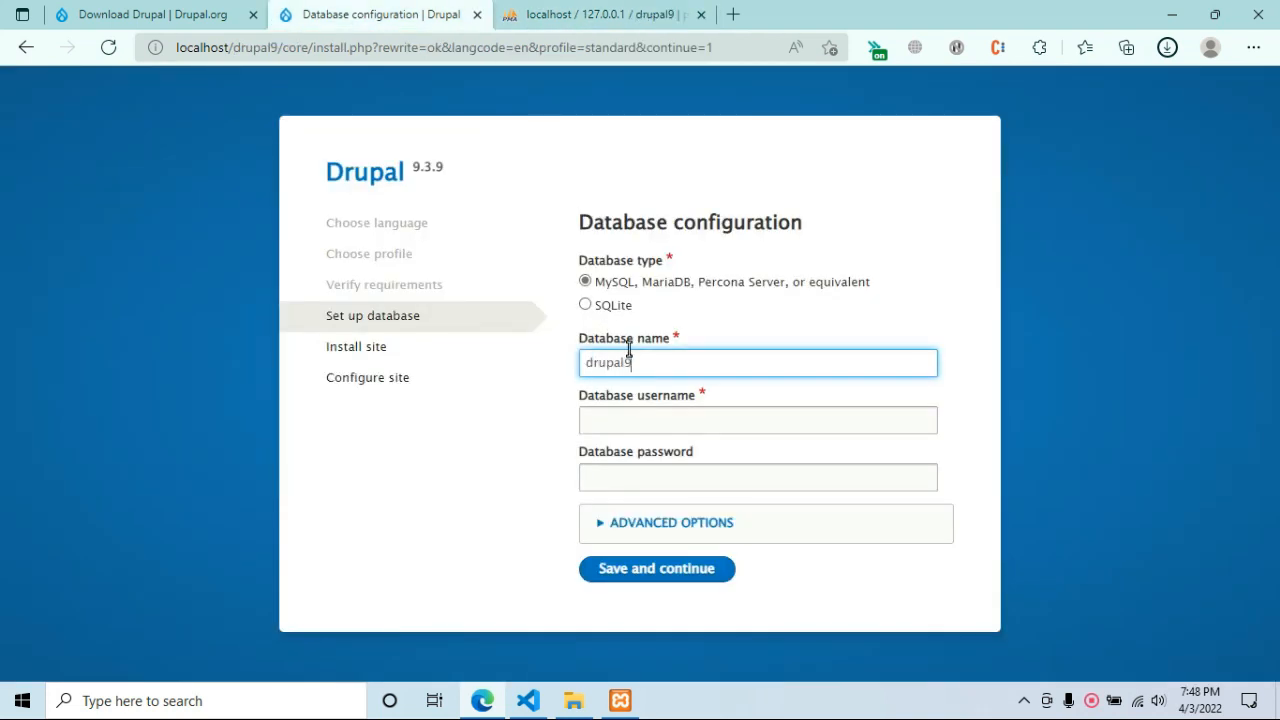
Enter database drupal9 with user root, expand Advanced Options, and start the installation.
key(Return)
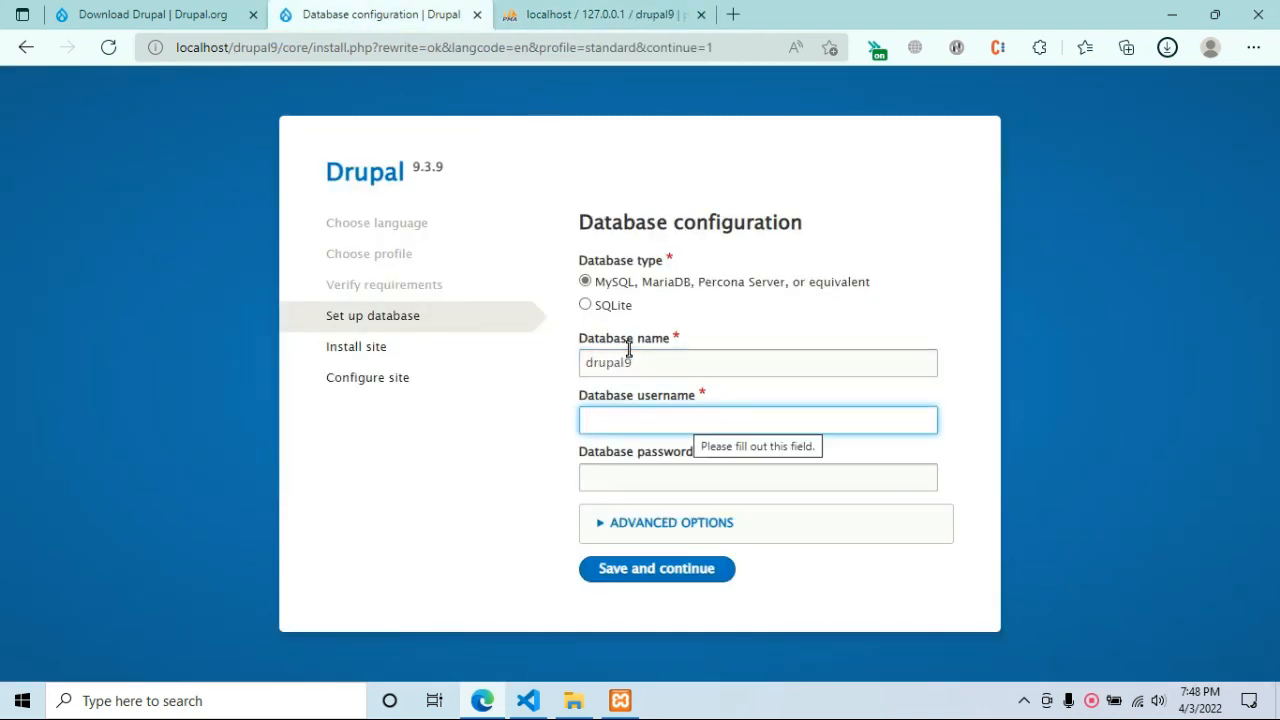
text(root)
key(Tab)
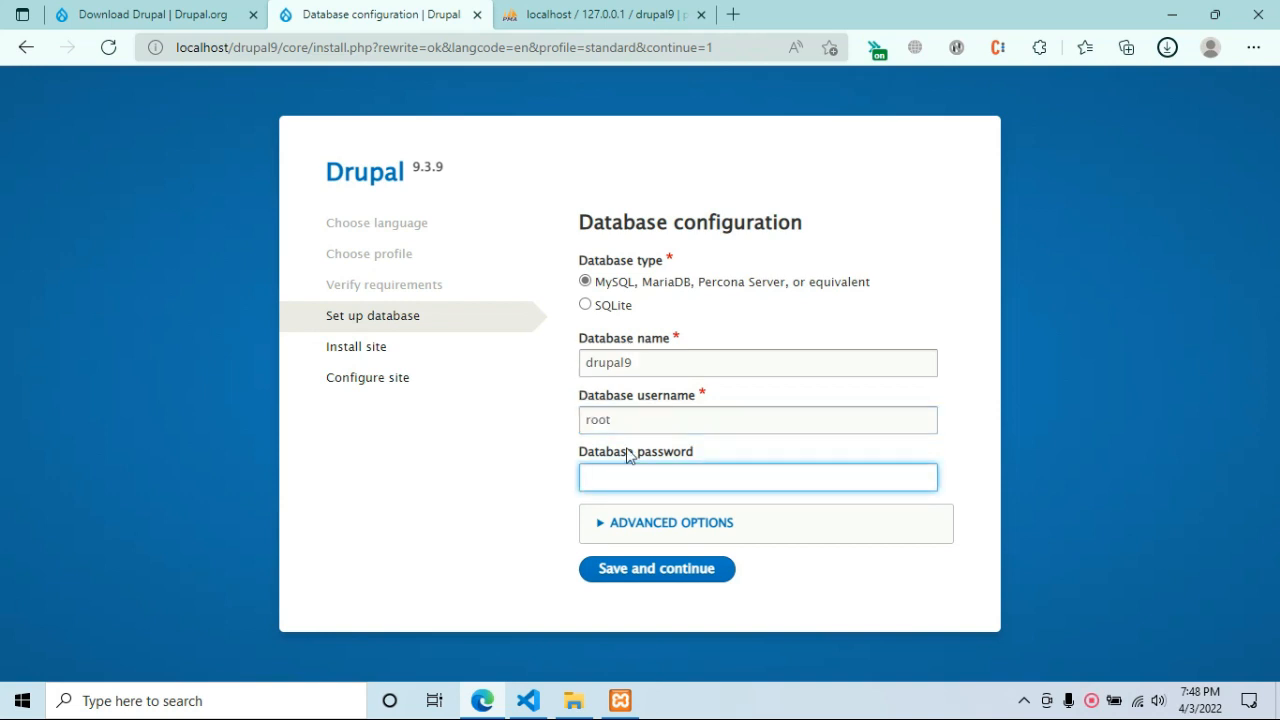
click(731, 524)
scroll(743, 534, down, 2)
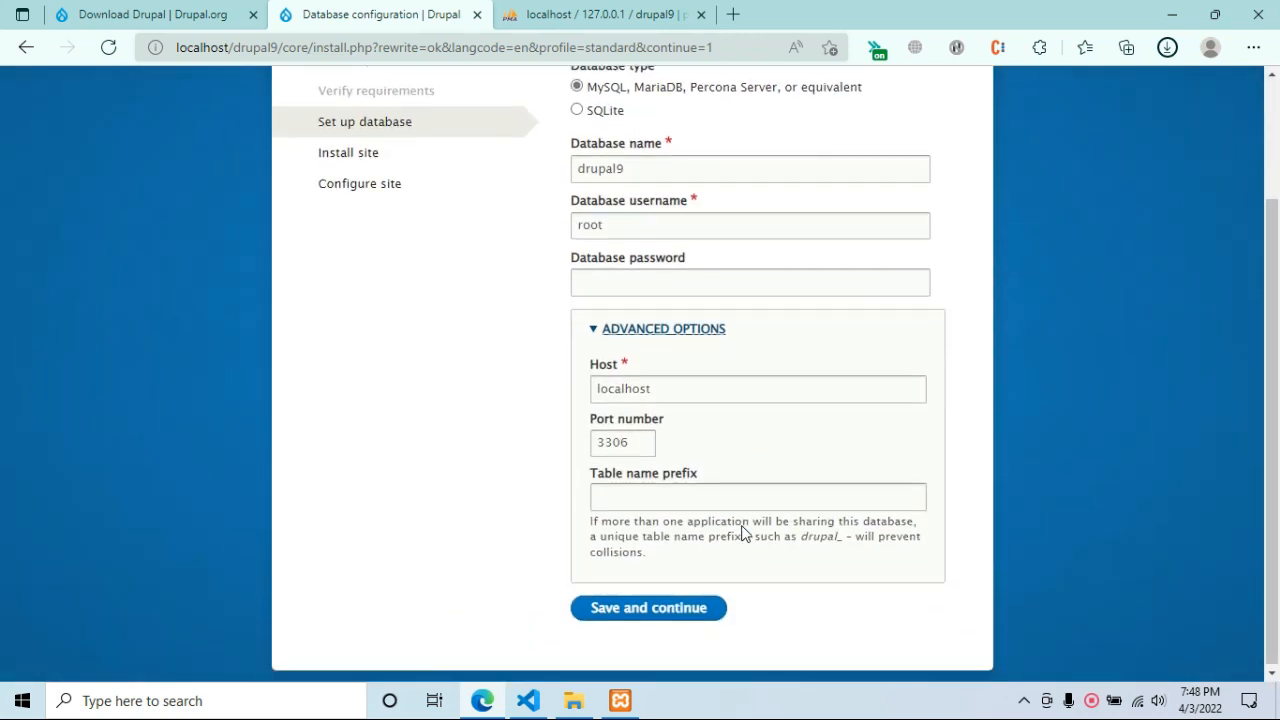
click(692, 607)
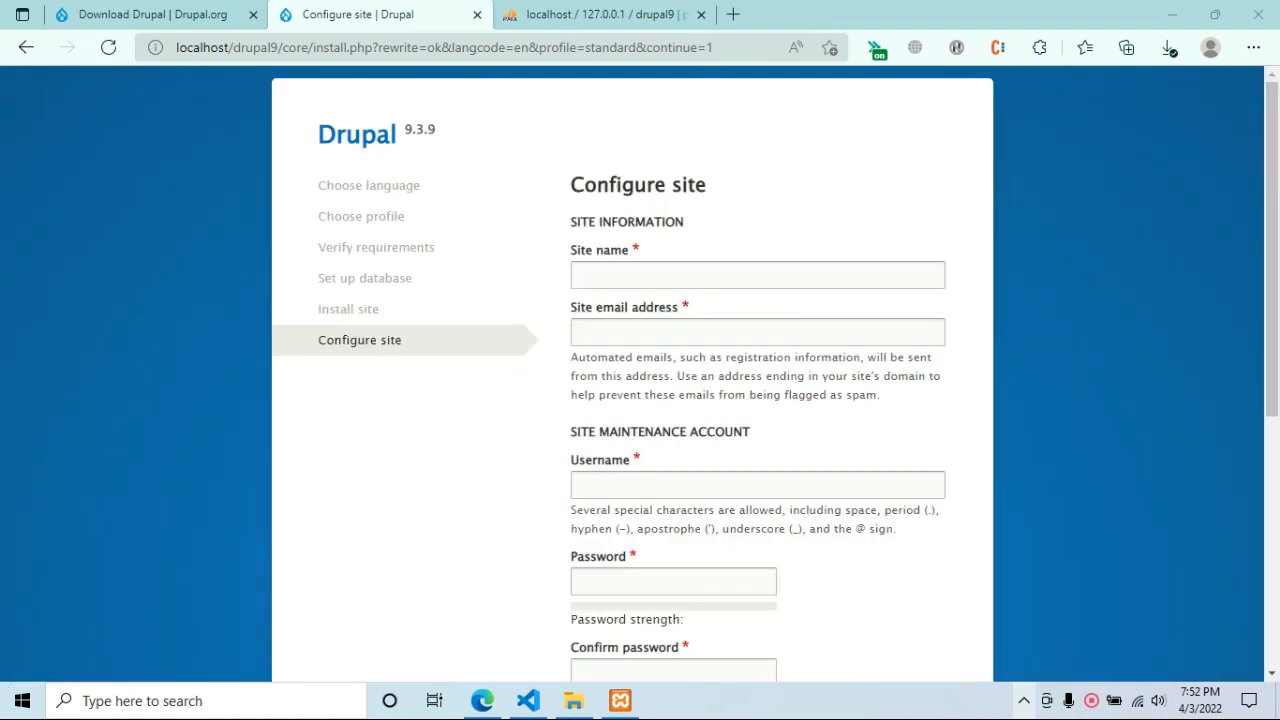
Set the site name to 'Youtube Tutorials' and fill in the site e-mail address.
click(672, 275)
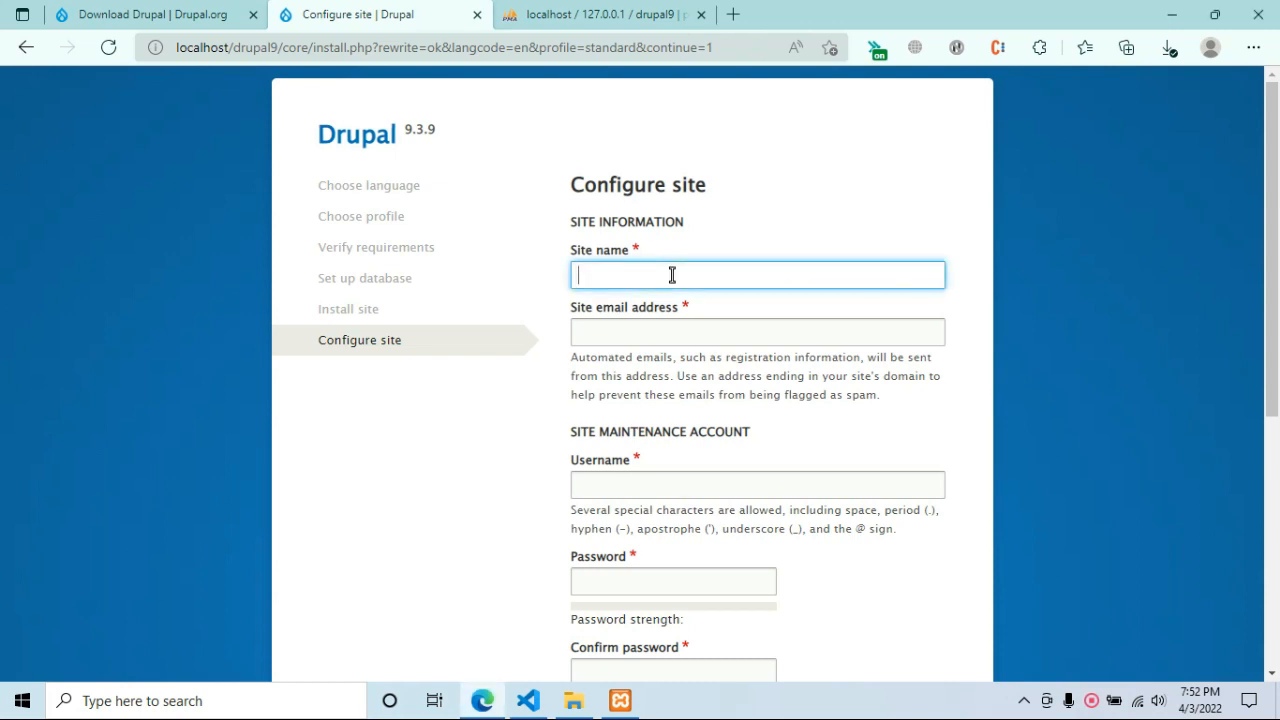
text(Youtube Tutor)
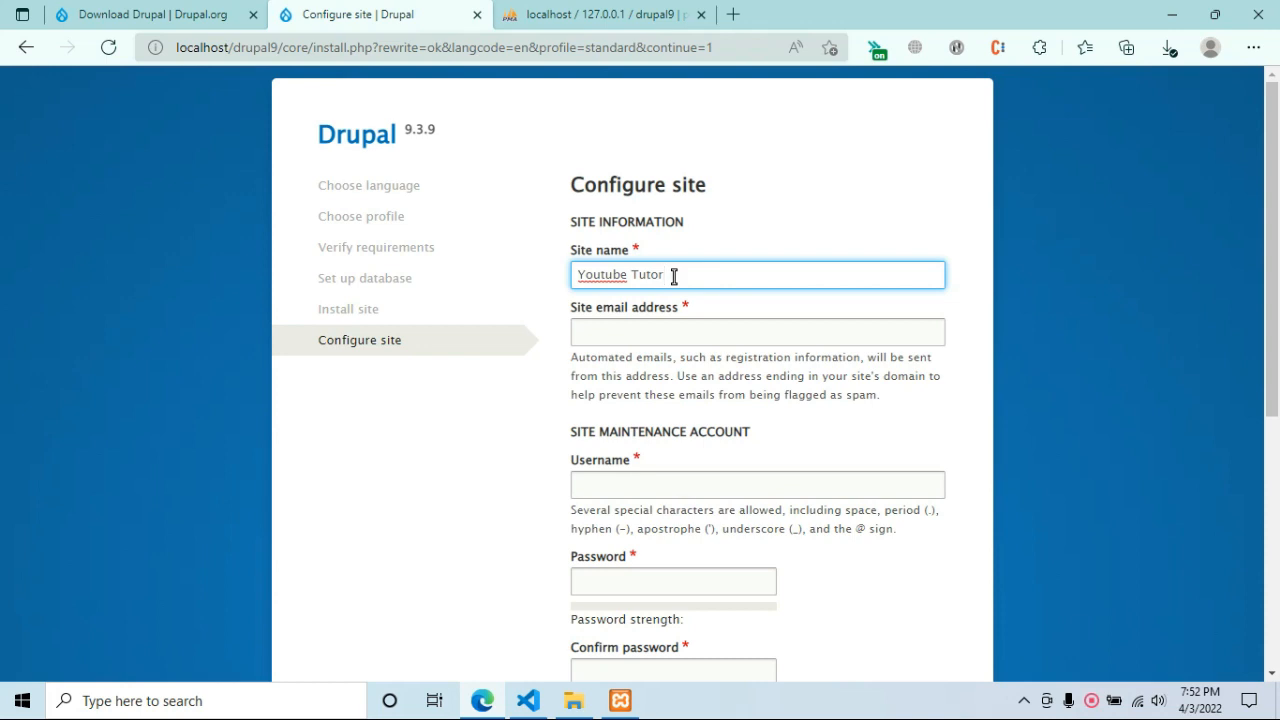
text(ials)
key(Return)
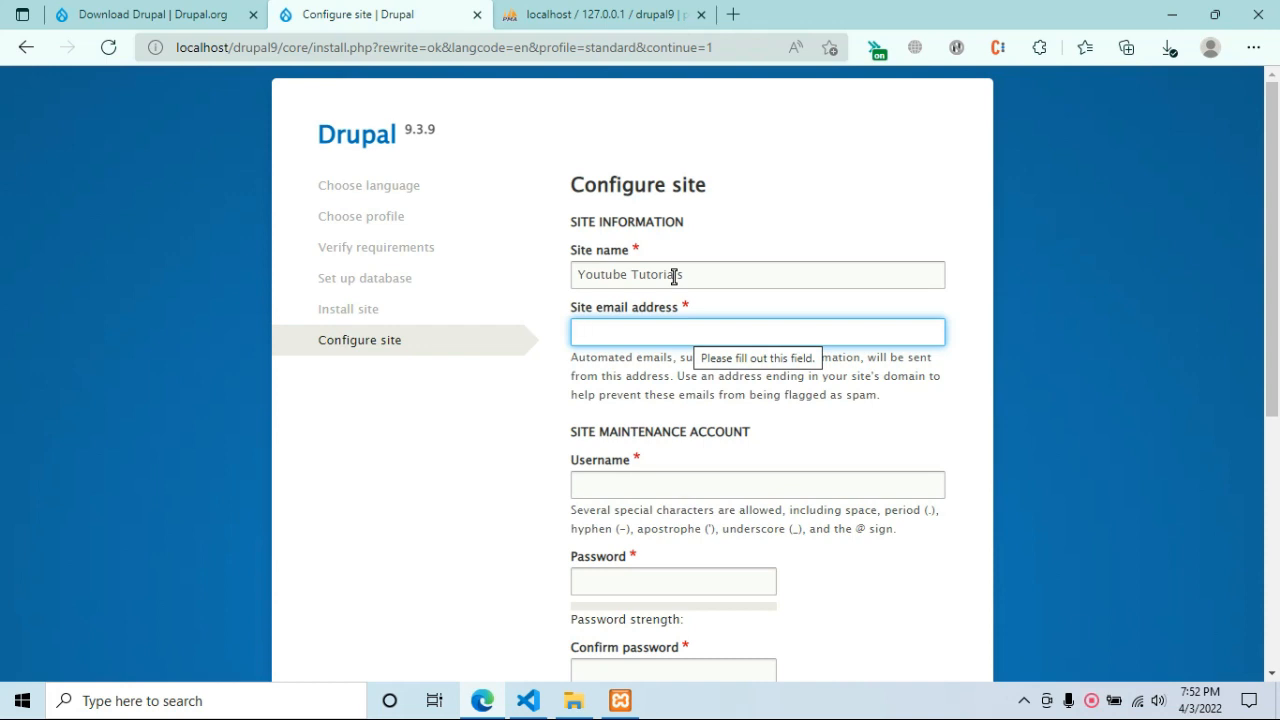
text(tes)
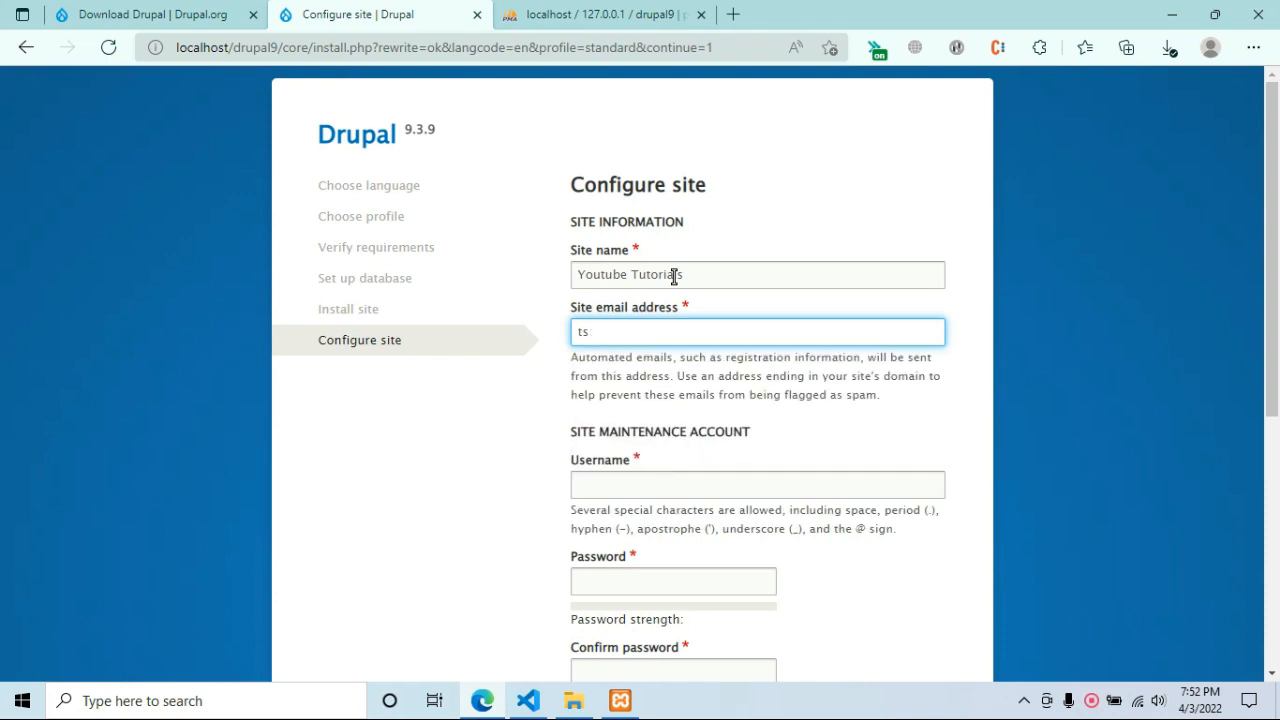
text(t@test.com)
Create the maintenance account with username admin and a matching password.
key(Tab)
key(Tab)
key(shift+Tab)
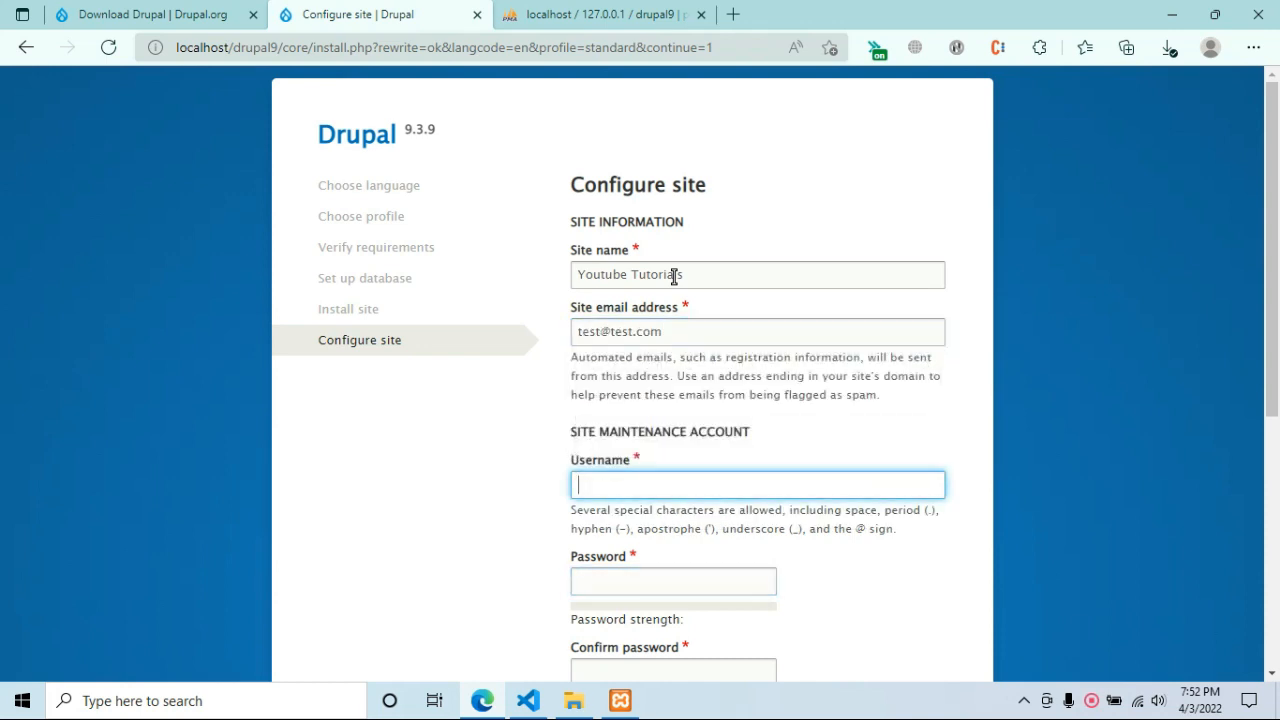
text(admin)
key(Tab)
text(admin)
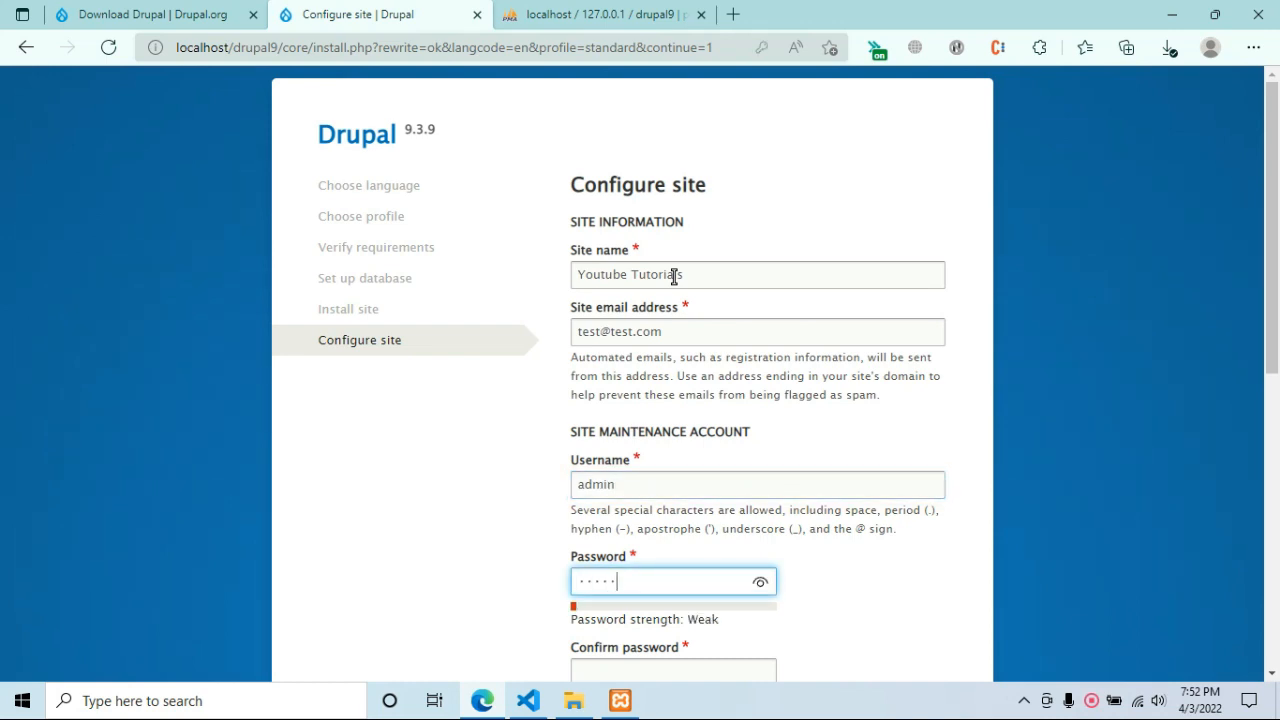
key(Tab)
text(admin)
key(Tab)
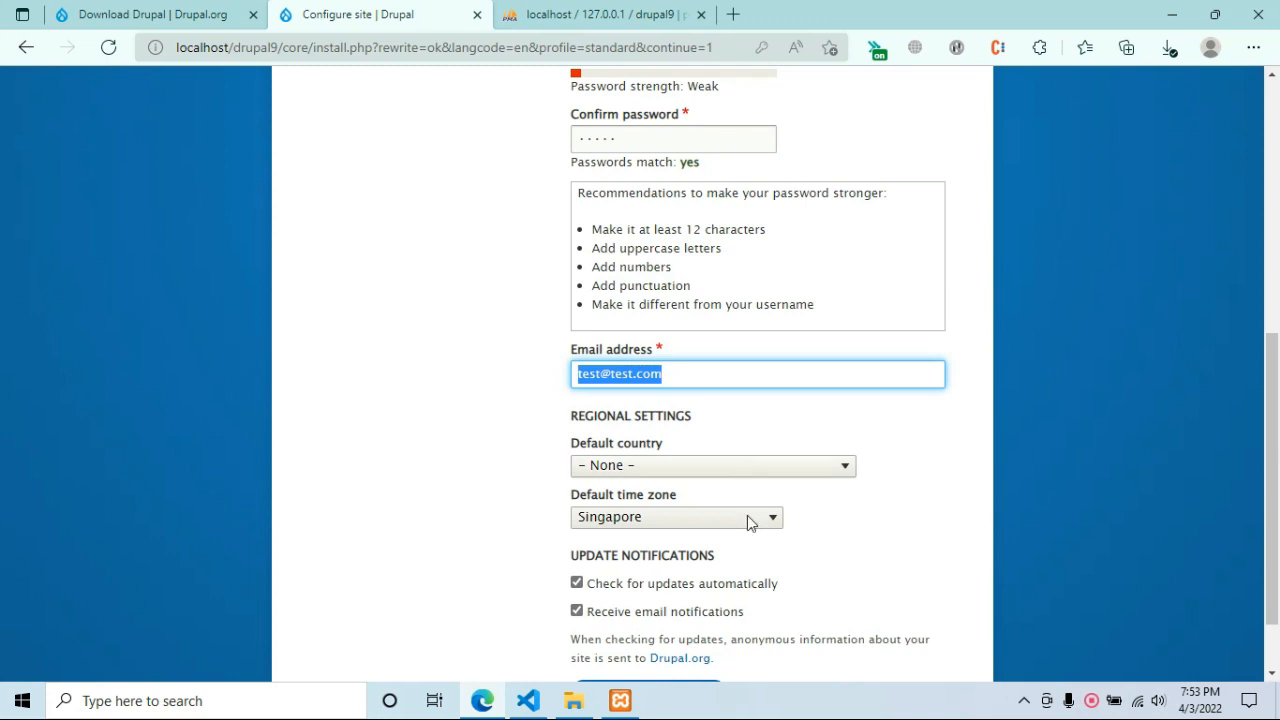
Turn off automatic update checks and submit the site configuration.
scroll(755, 505, down, 1)
click(722, 498)
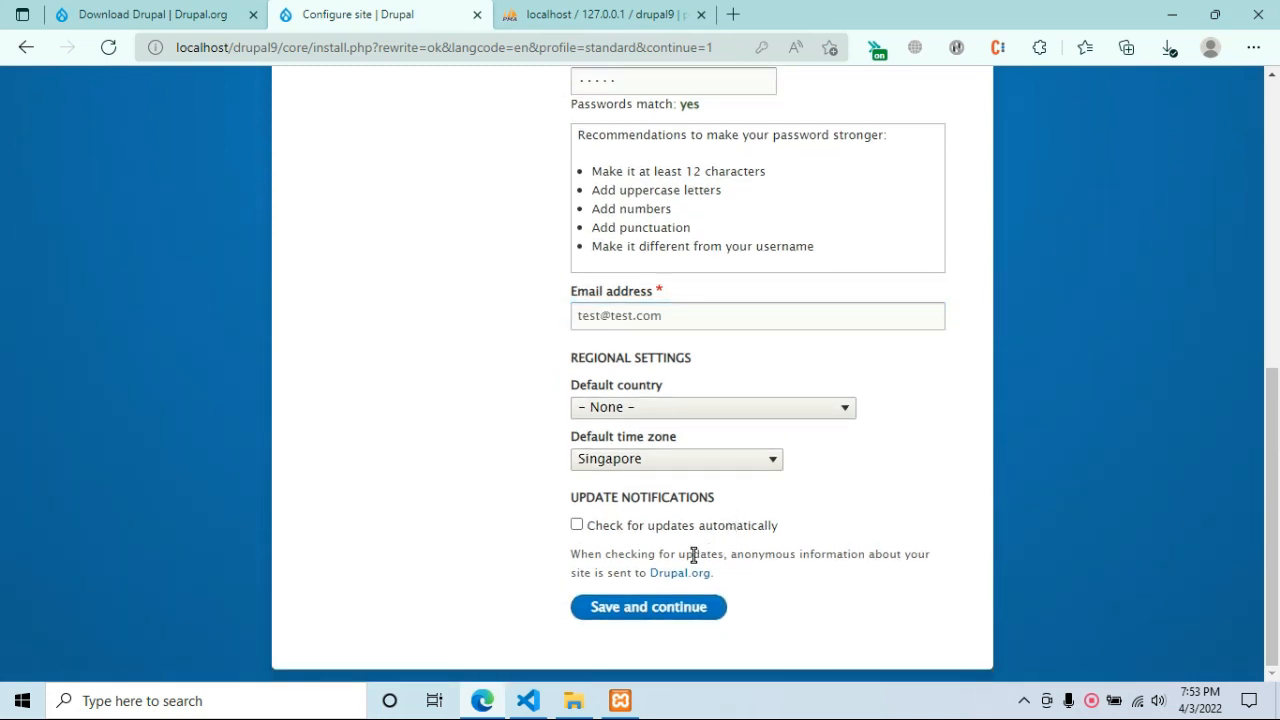
click(665, 610)
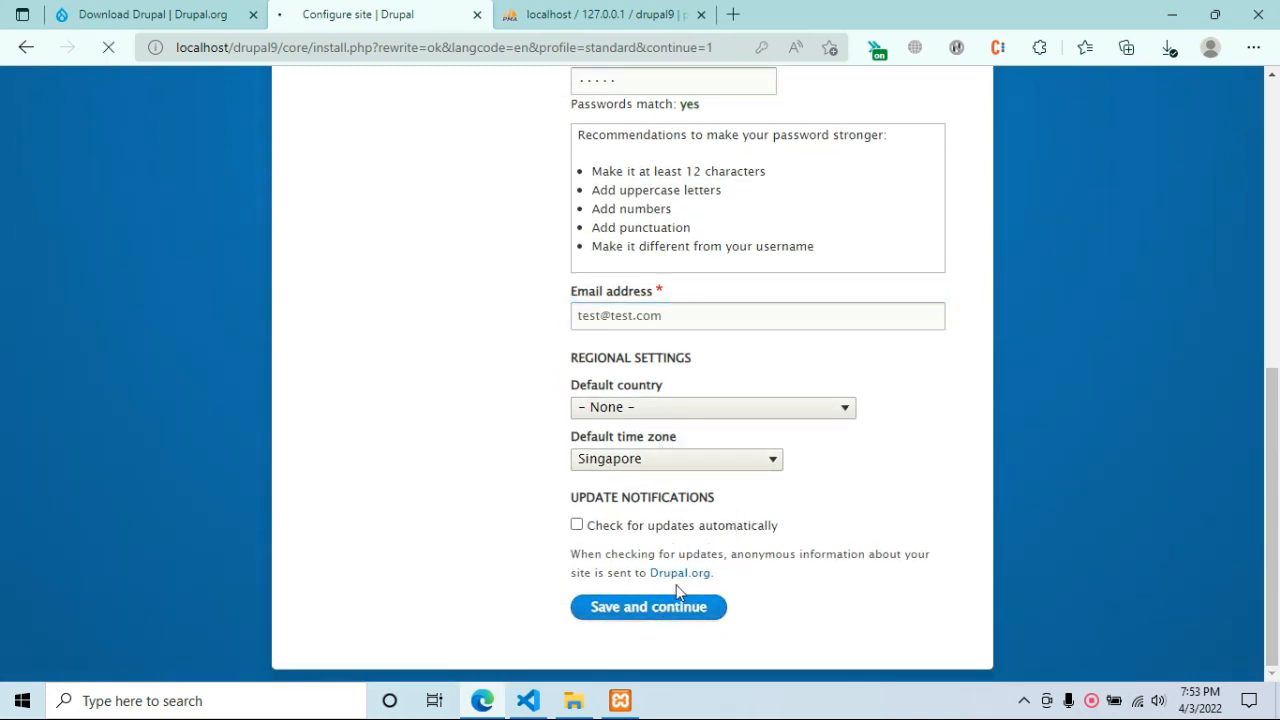
Review the Welcome to Youtube Tutorials page confirming installation, then open a blank tab.
scroll(712, 412, up, 3)
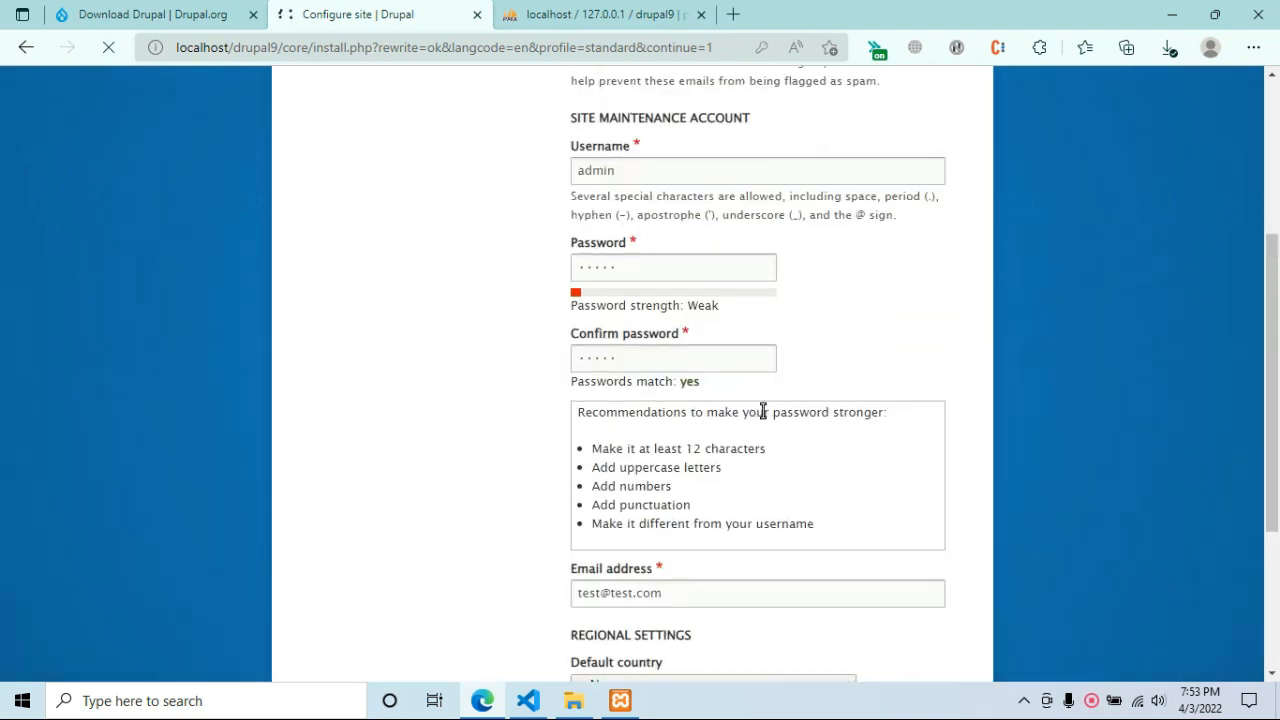
scroll(580, 340, up, 3)
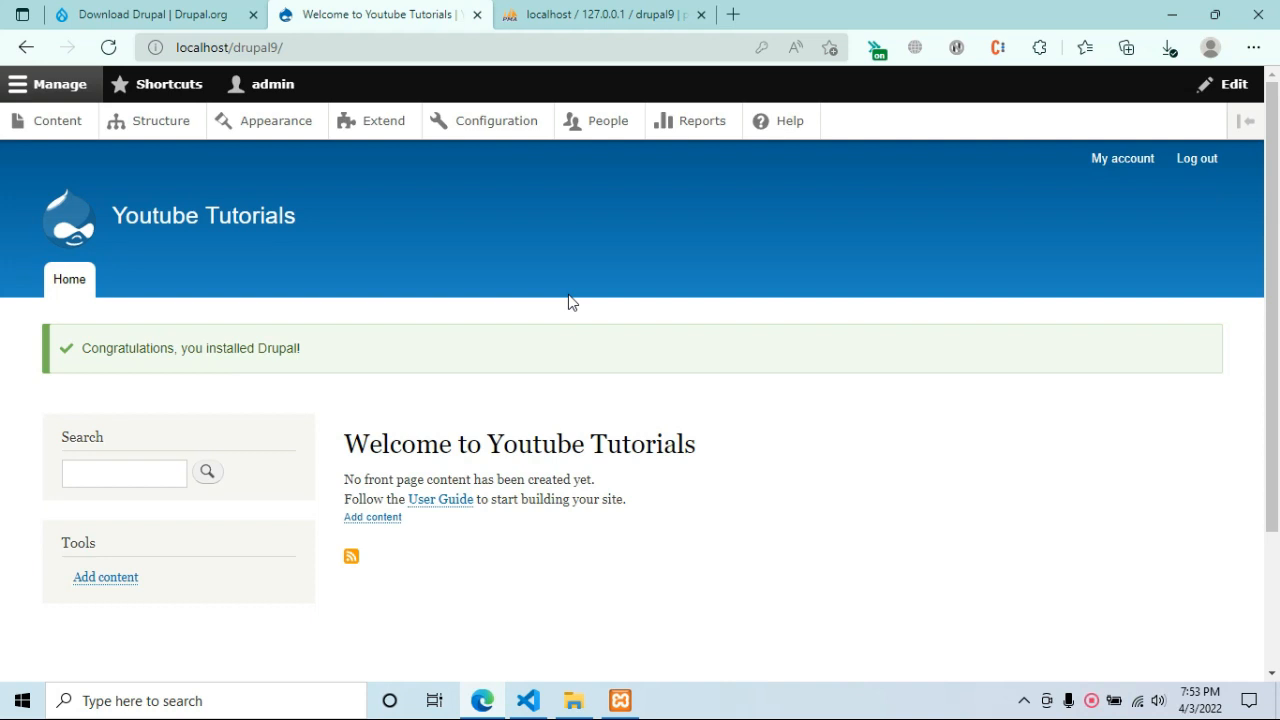
scroll(586, 349, down, 2)
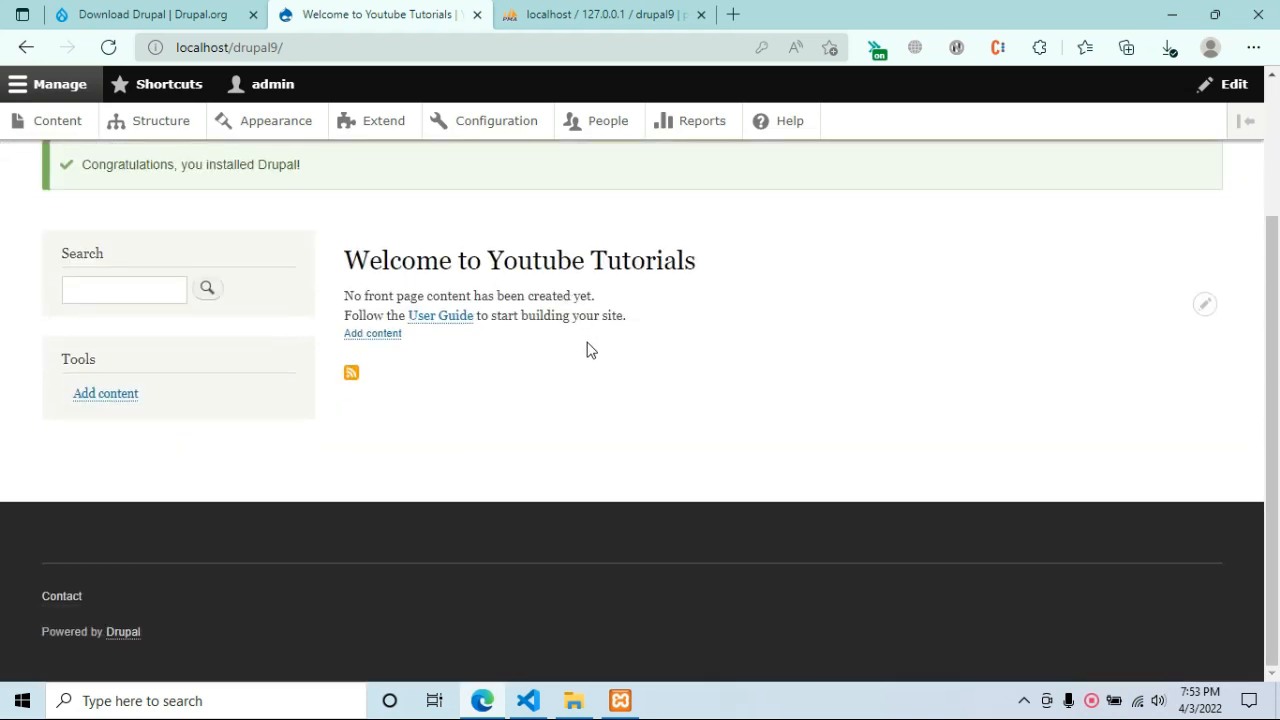
scroll(617, 422, up, 2)
scroll(617, 421, down, 1)
scroll(617, 421, up, 1)
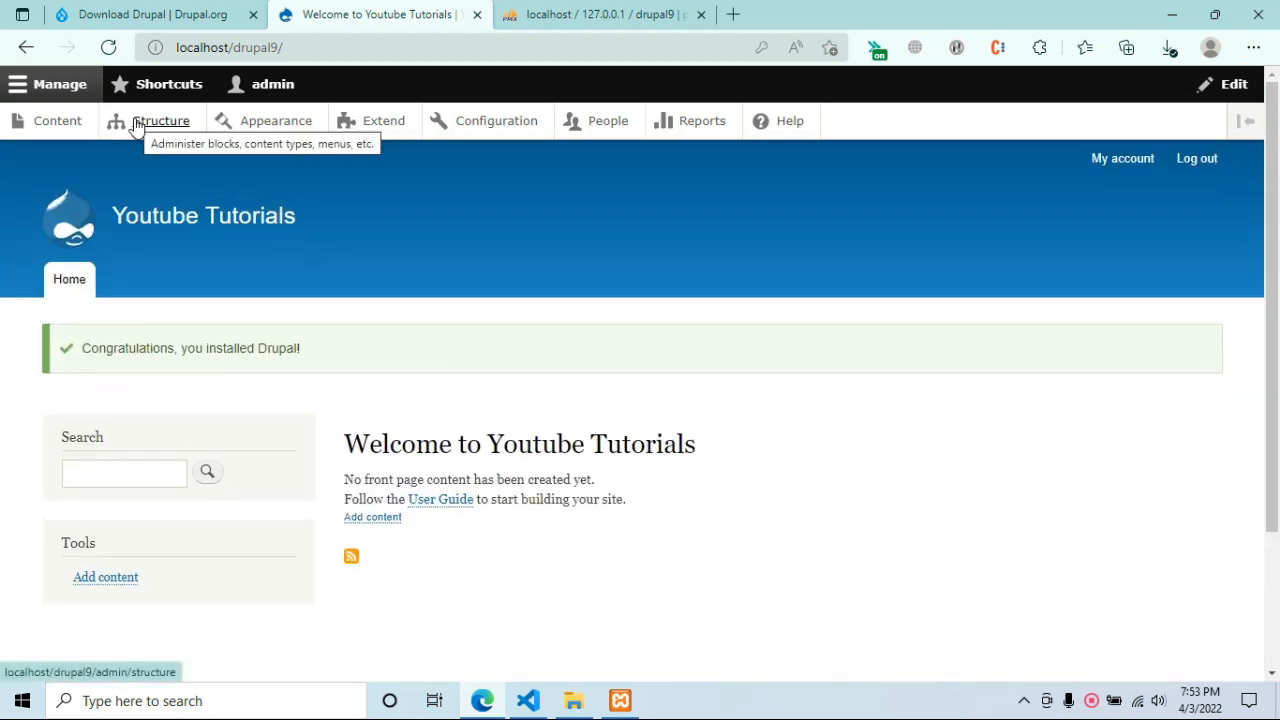
click(734, 14)
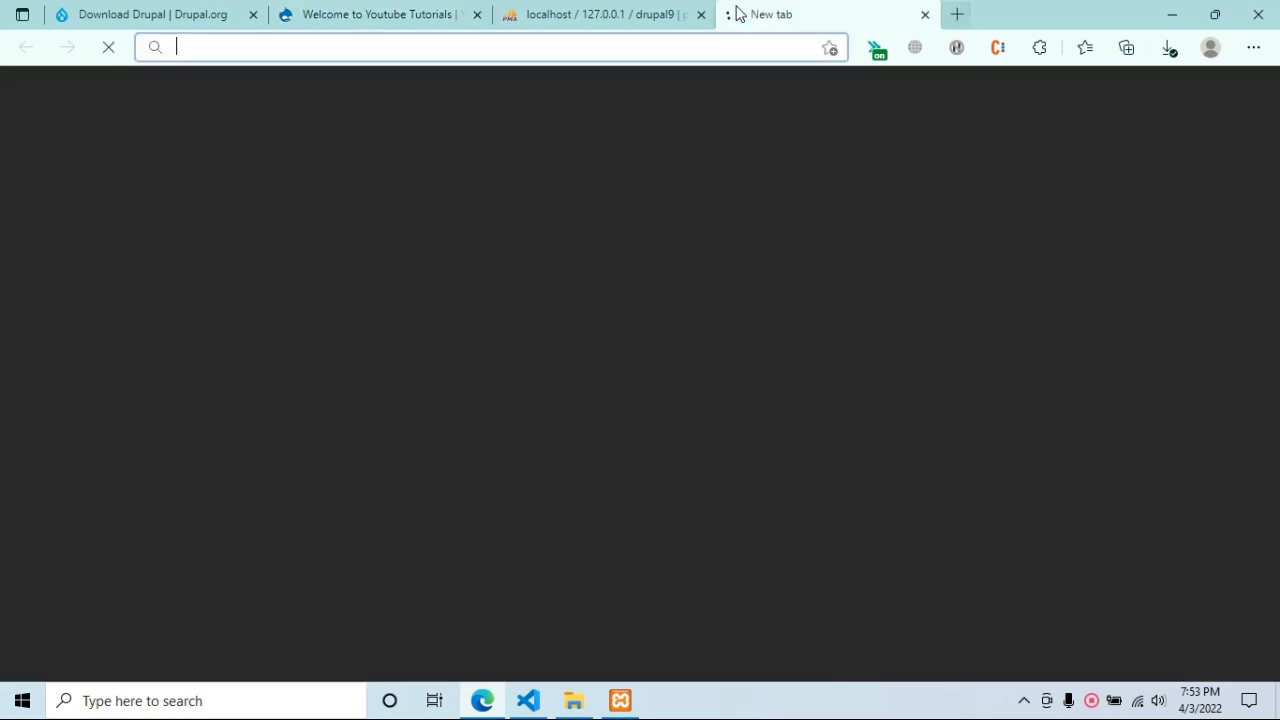
Search Google for 'admin toolbar drupal 9' and open the Admin Toolbar page on Drupal.org.
text(admin too)
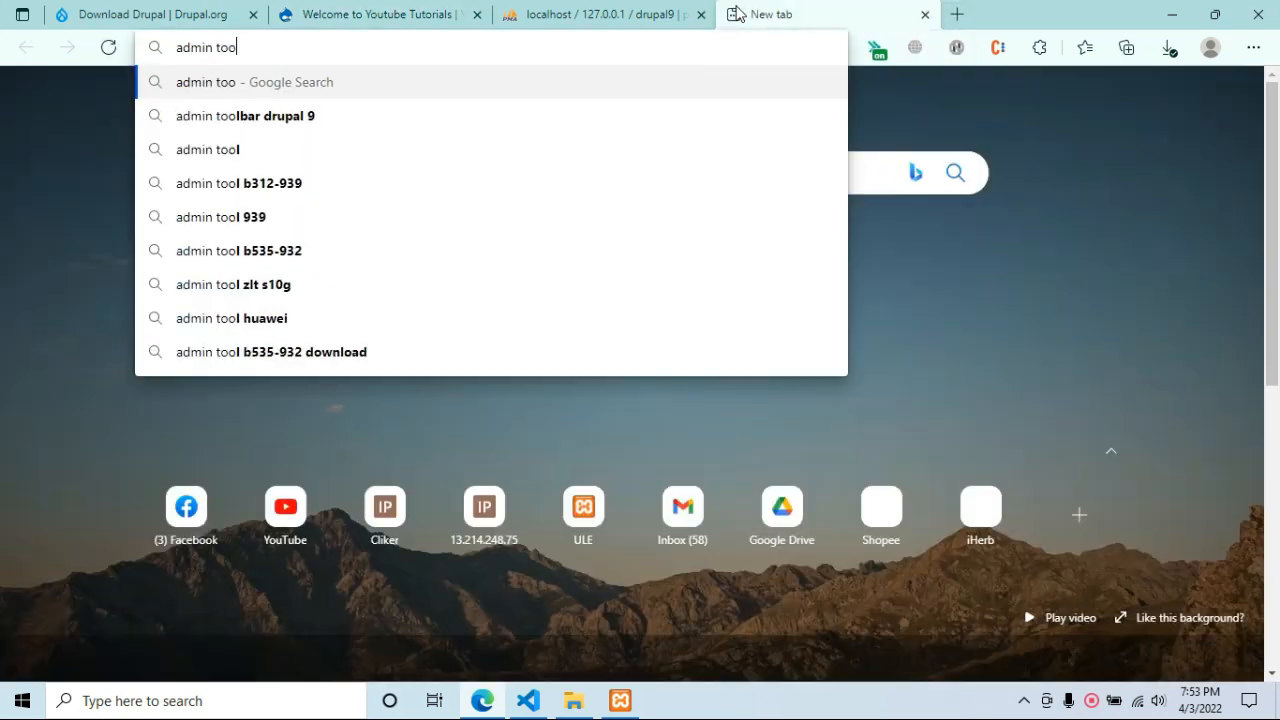
text(lbar)
key(Return)
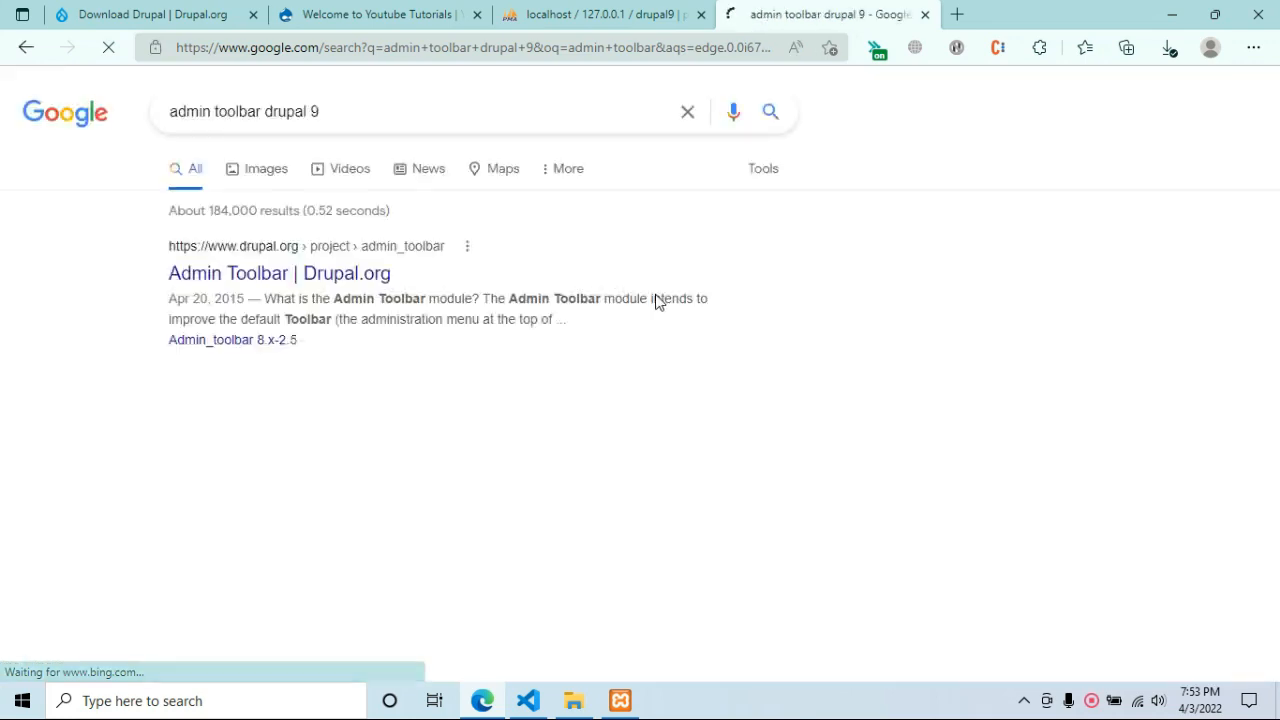
click(376, 279)
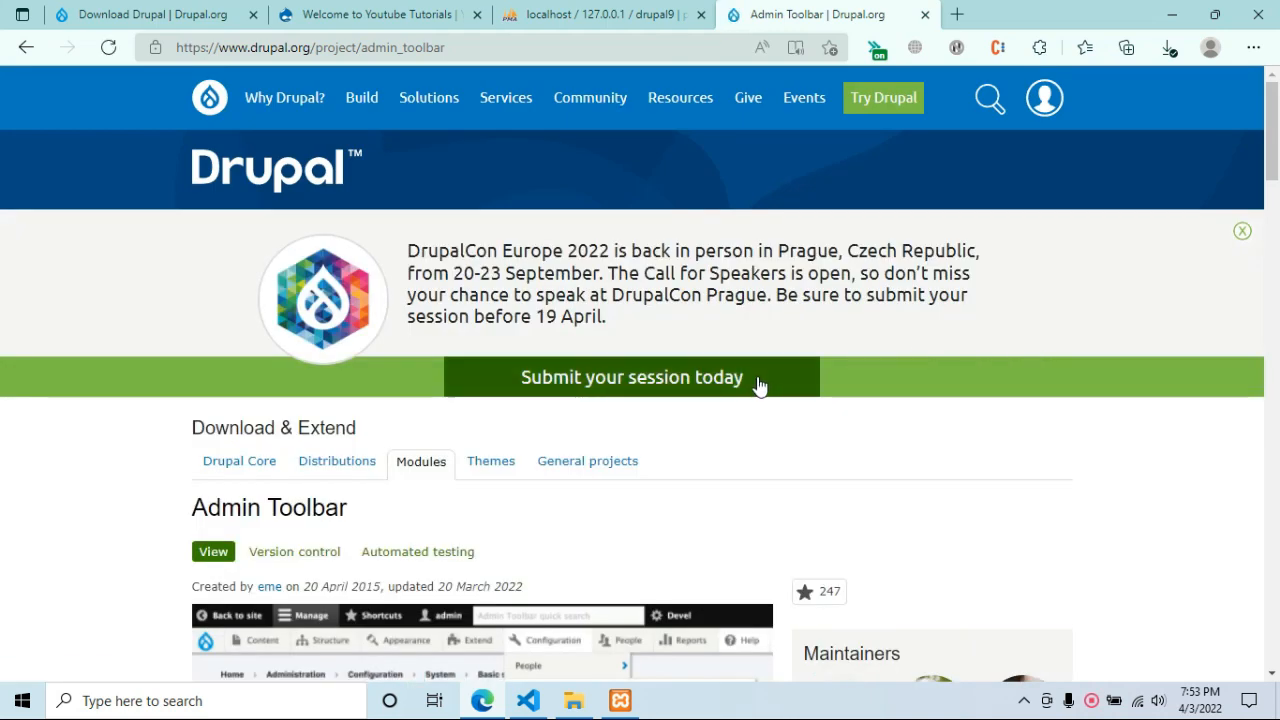
Scroll to the Releases section showing the 3.1.0 composer require command.
scroll(770, 384, down, 2)
scroll(780, 384, down, 12)
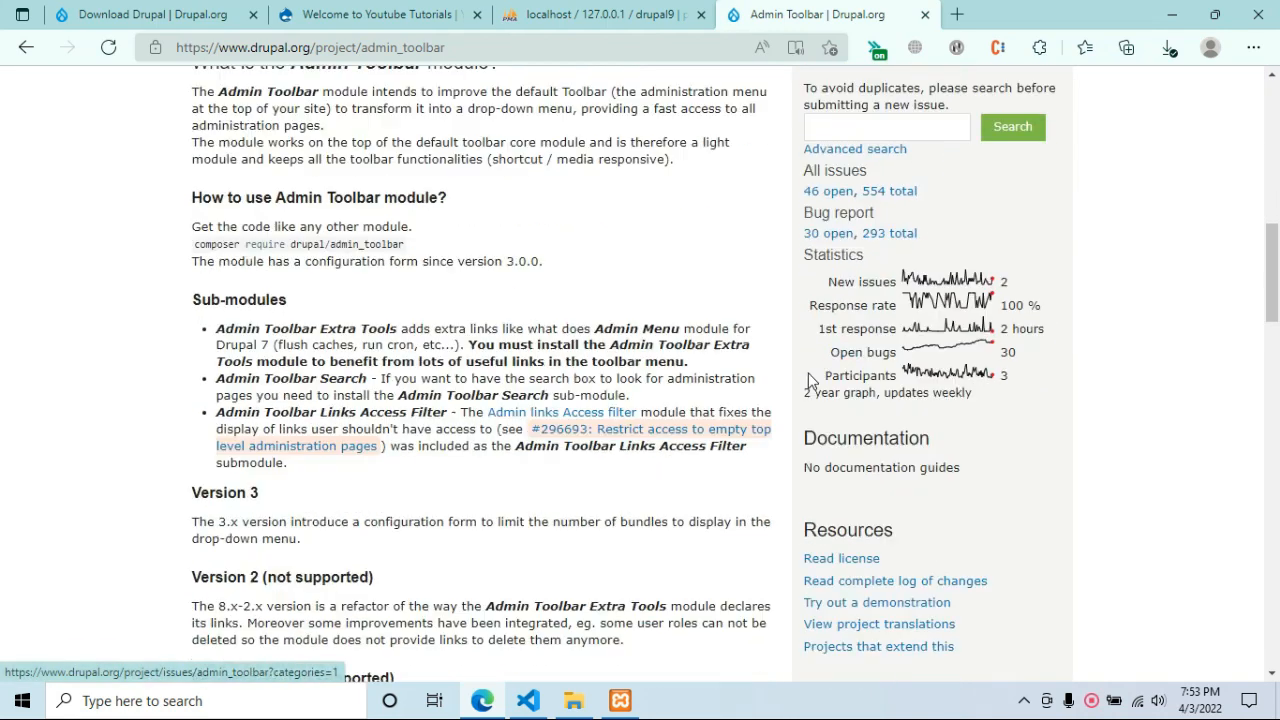
scroll(797, 380, down, 10)
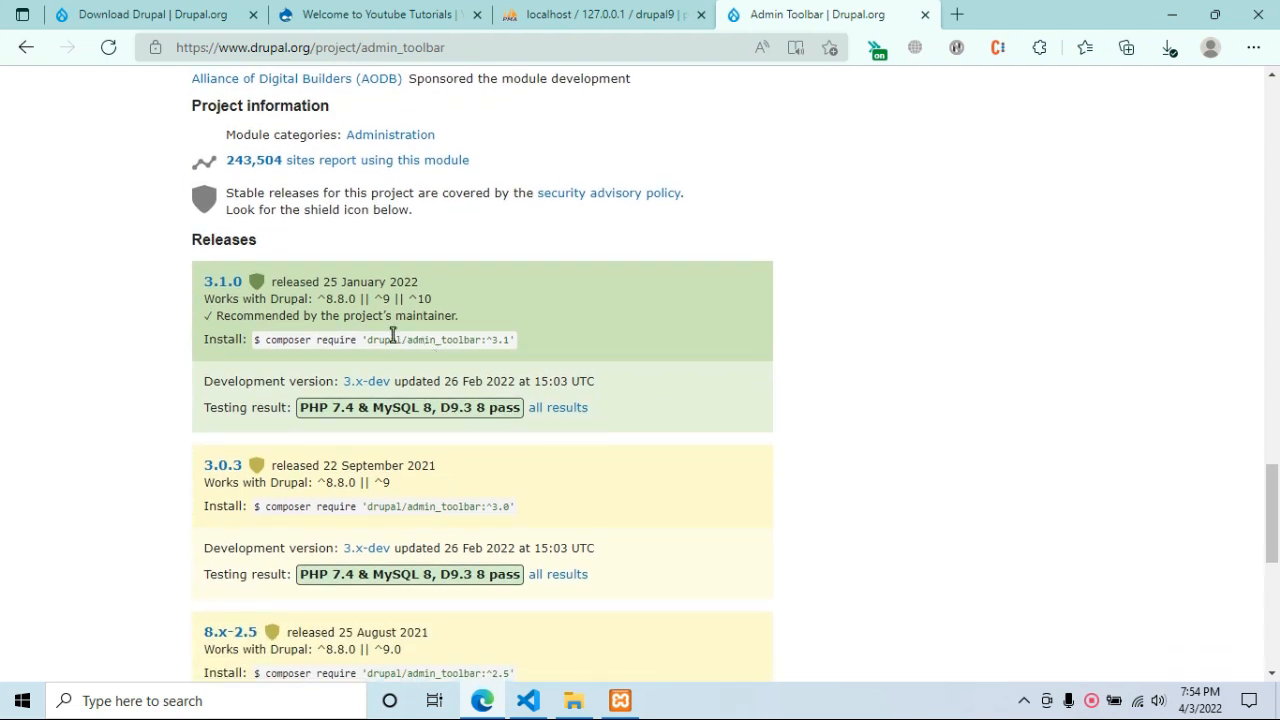
double_click(388, 340)
click(350, 343)
scroll(368, 360, down, 2)
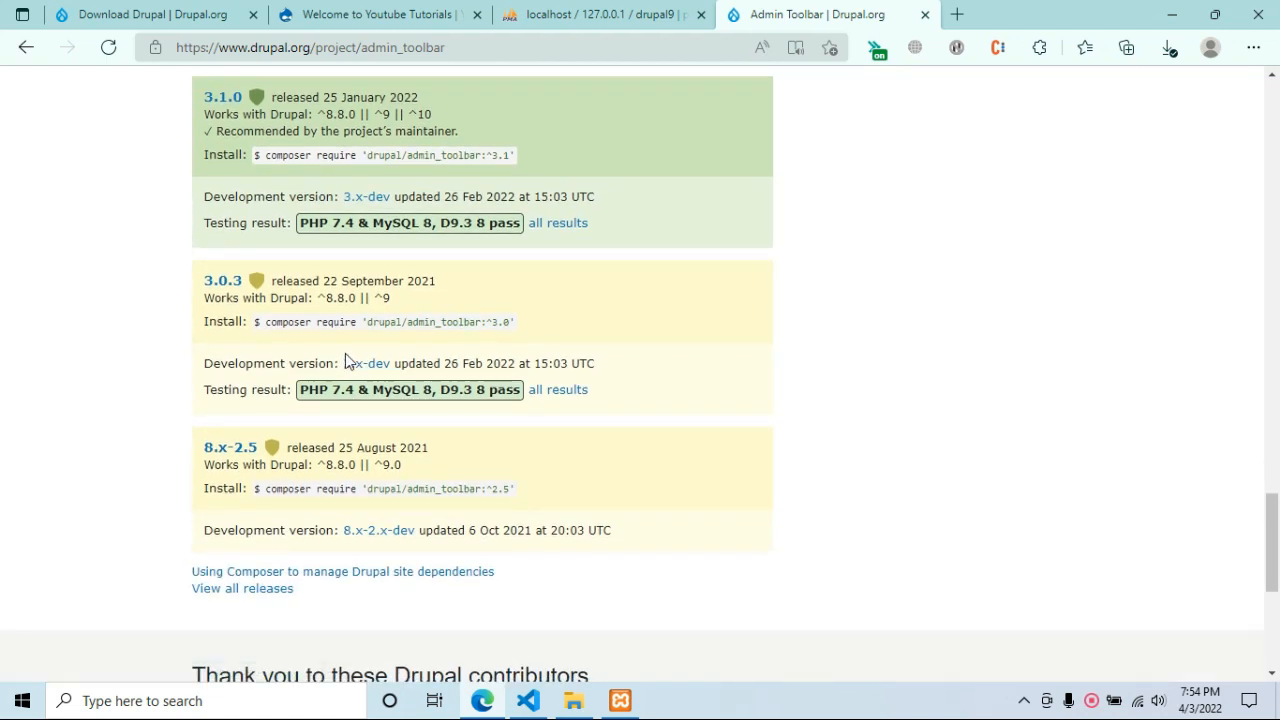
scroll(335, 357, up, 2)
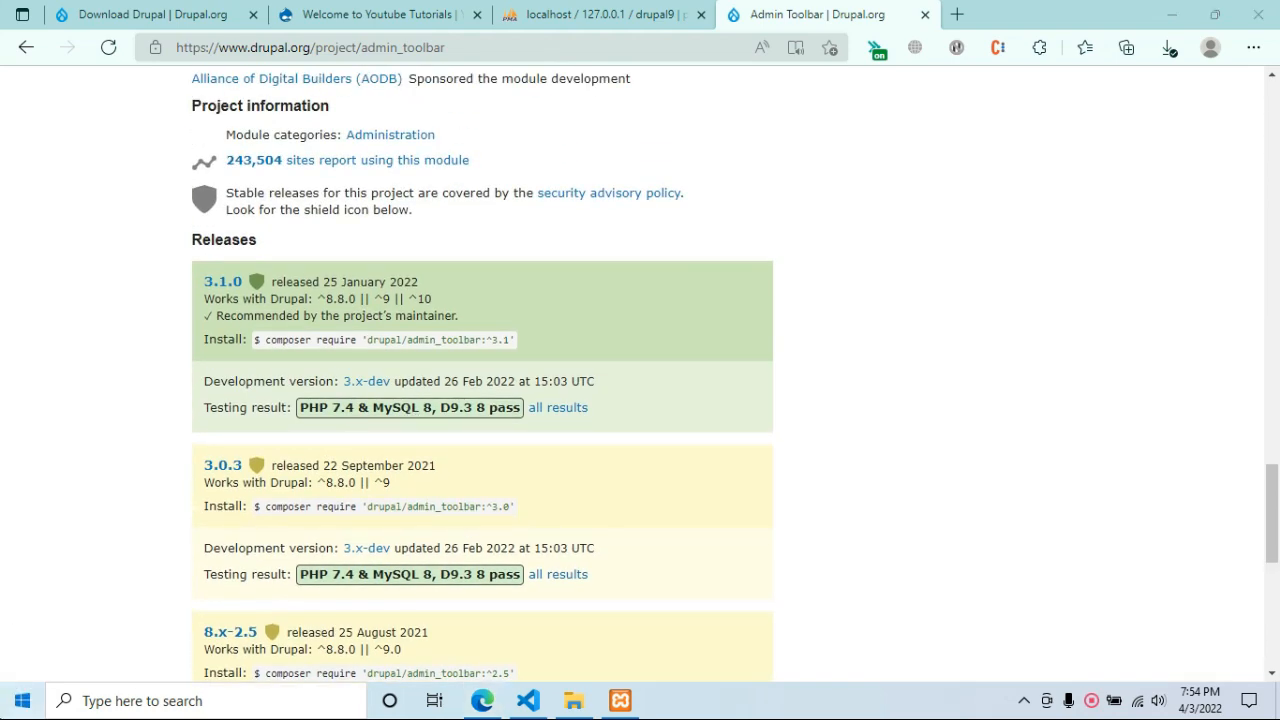
key(super)
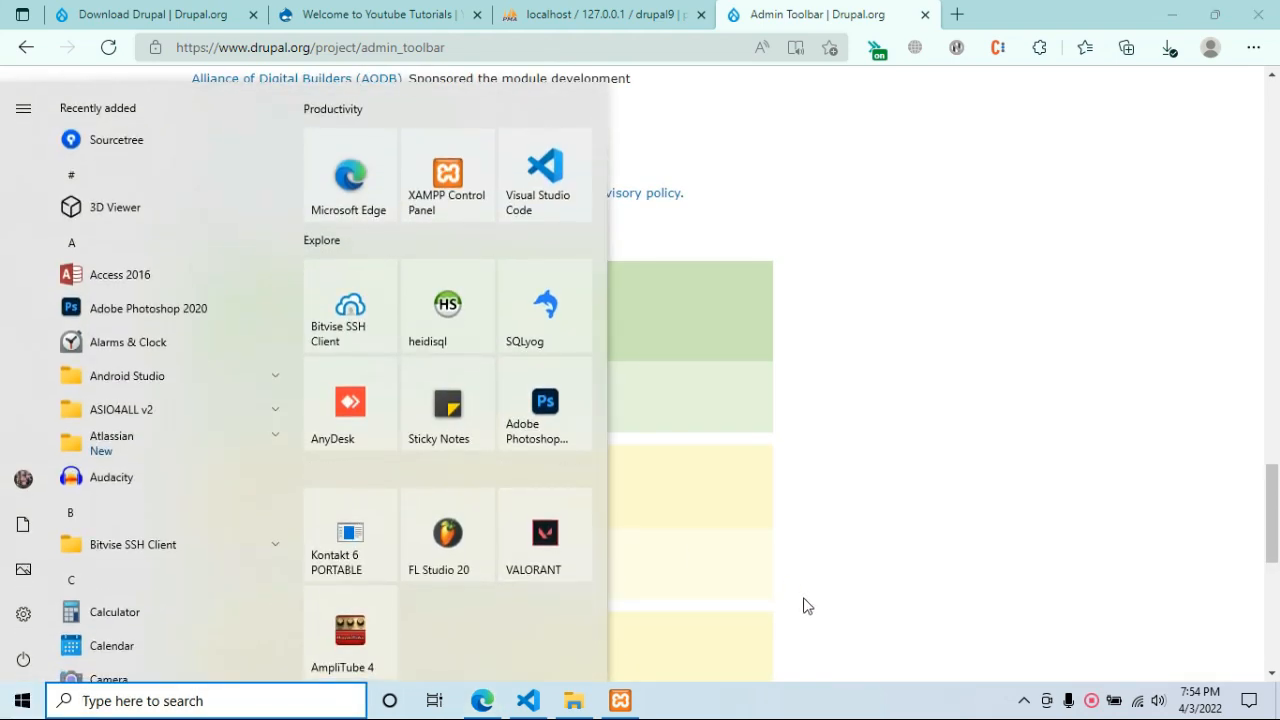
Run composer in Git Bash in C:\xampp\htdocs\drupal9; it fails with 'php: command not found'.
text(cm)
click(573, 701)
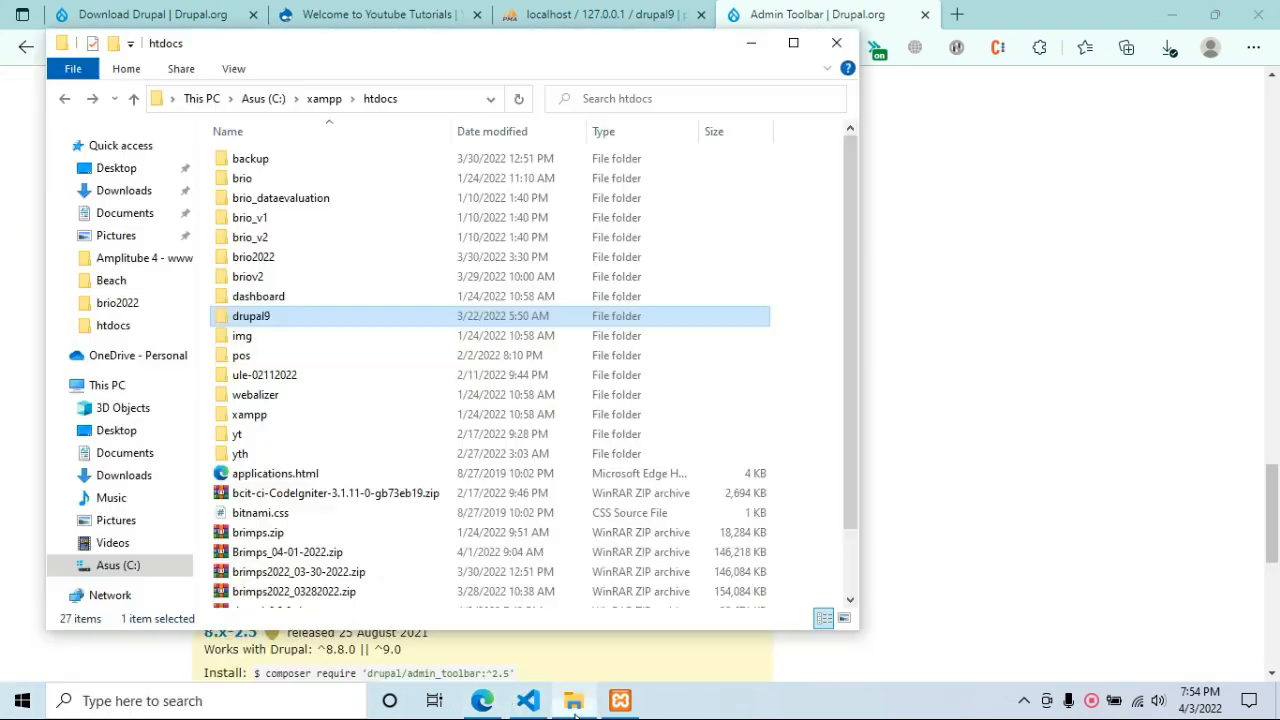
double_click(497, 319)
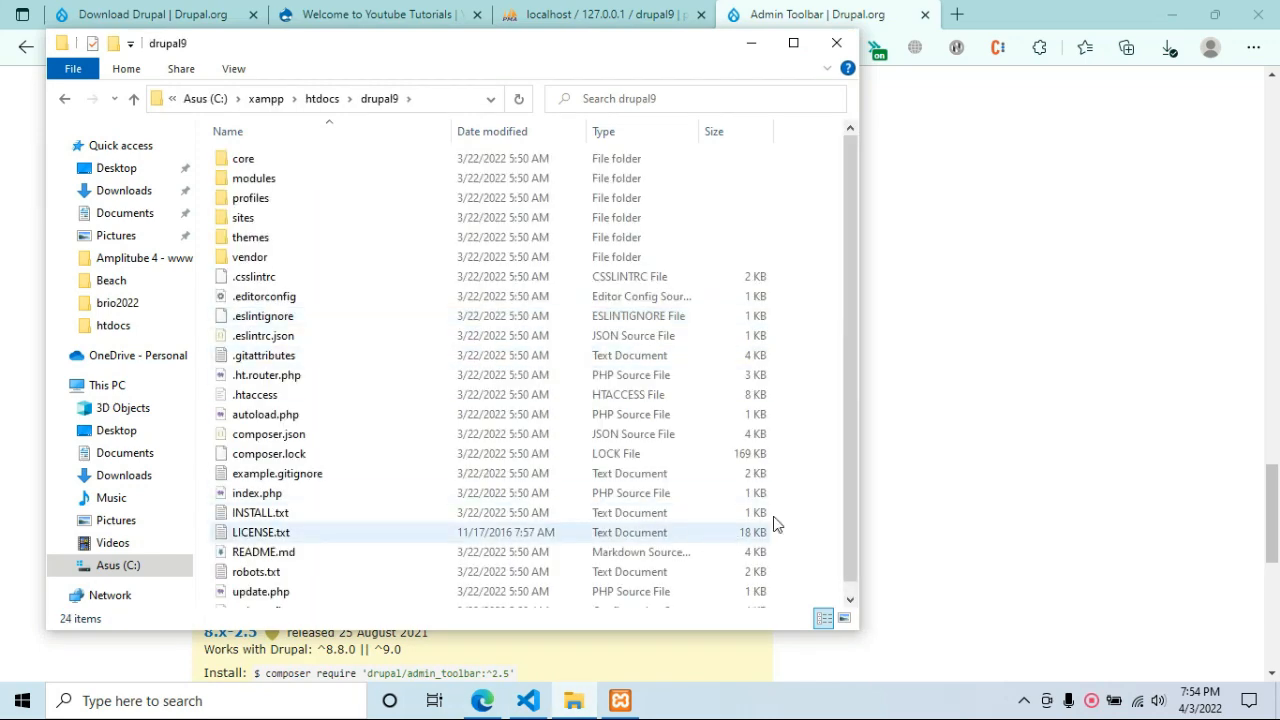
right_click(803, 499)
click(852, 396)
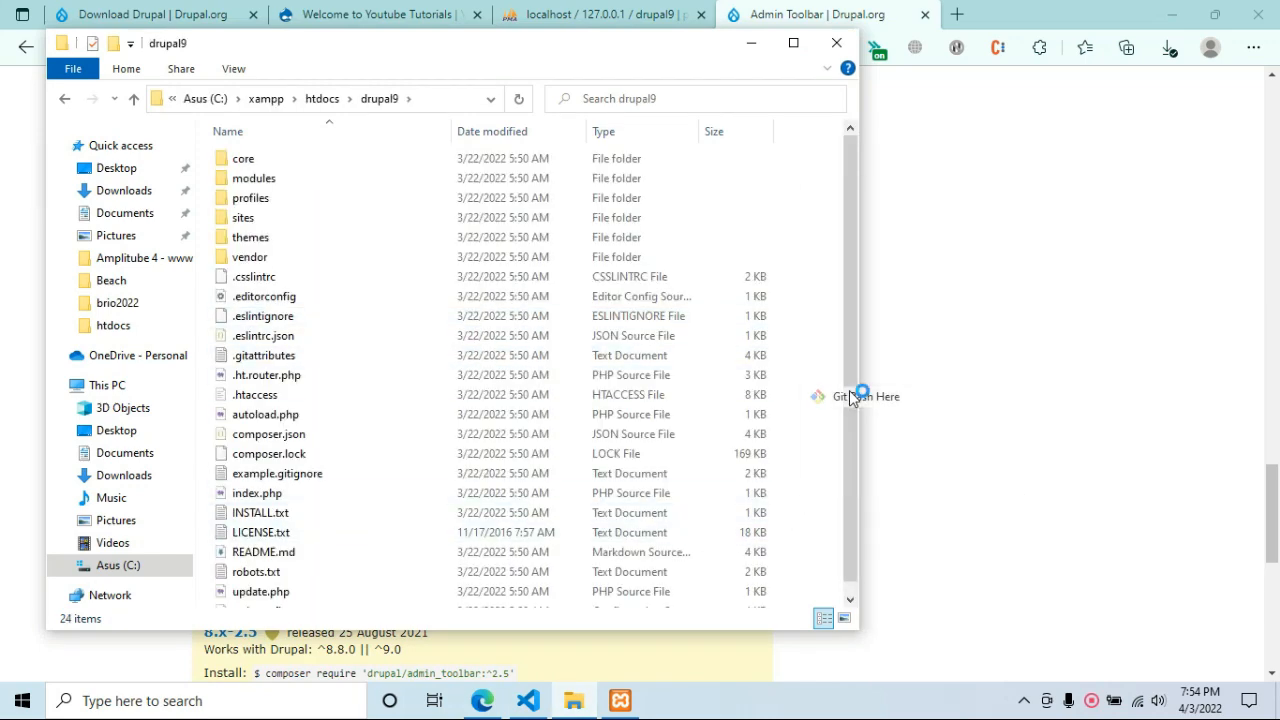
click(864, 552)
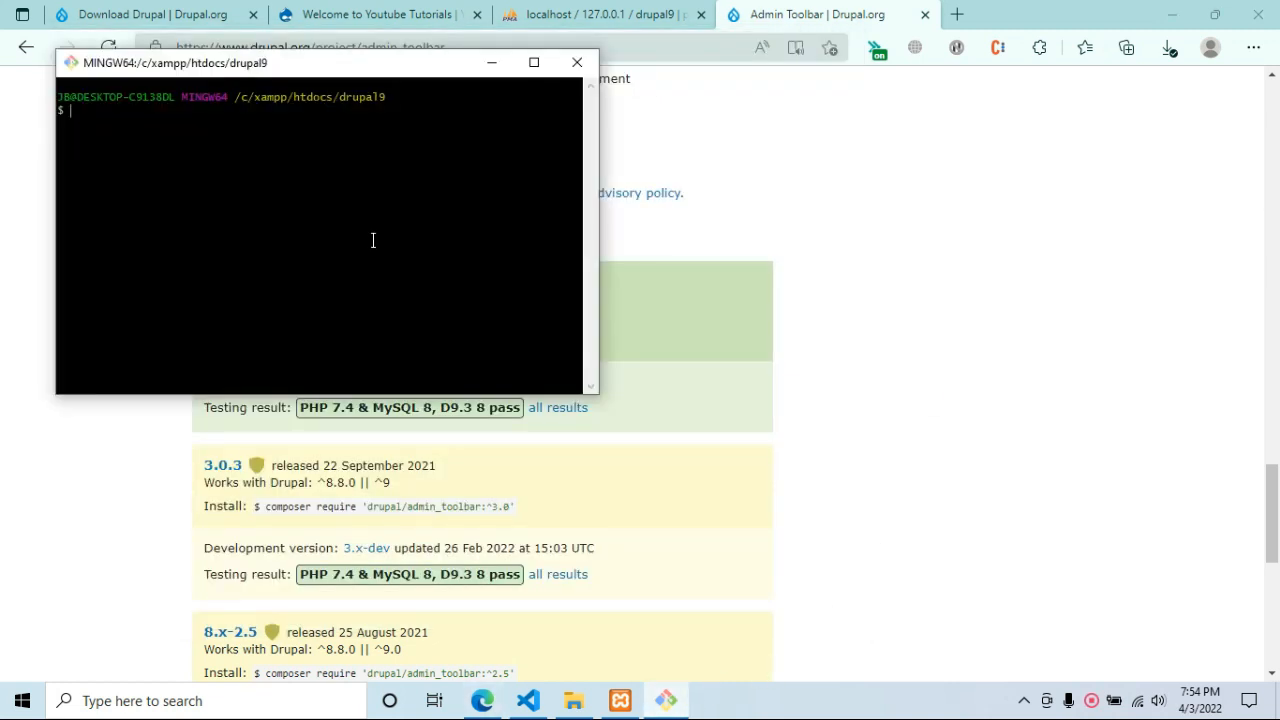
text(composer)
key(Return)
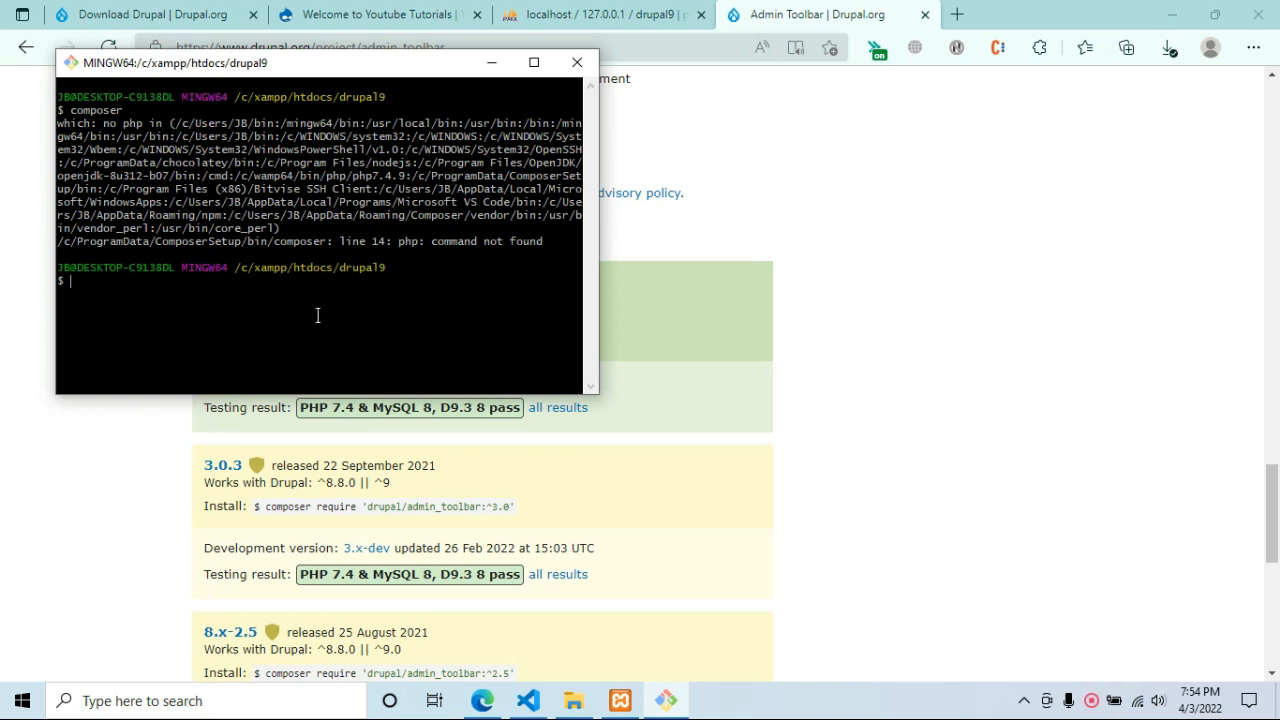
Run composer from a Command Prompt, which also reports php as unrecognized.
key(super+r)
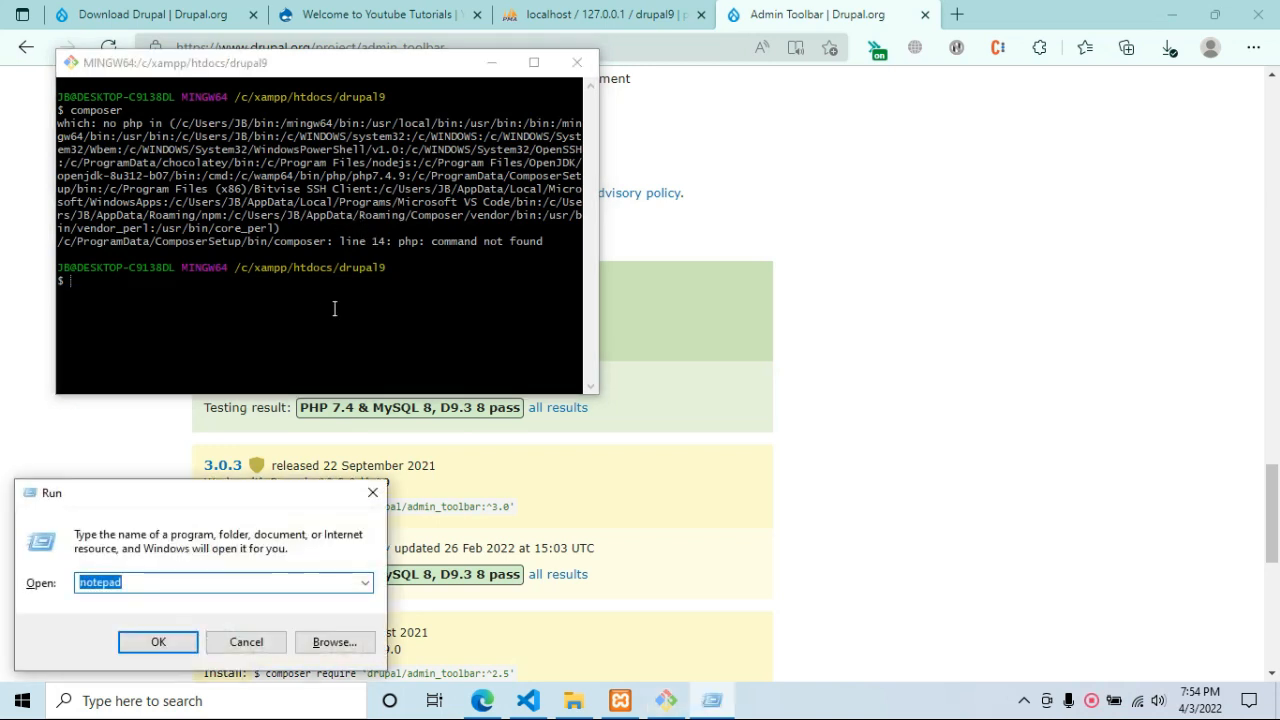
text(cmd)
key(Return)
text(c)
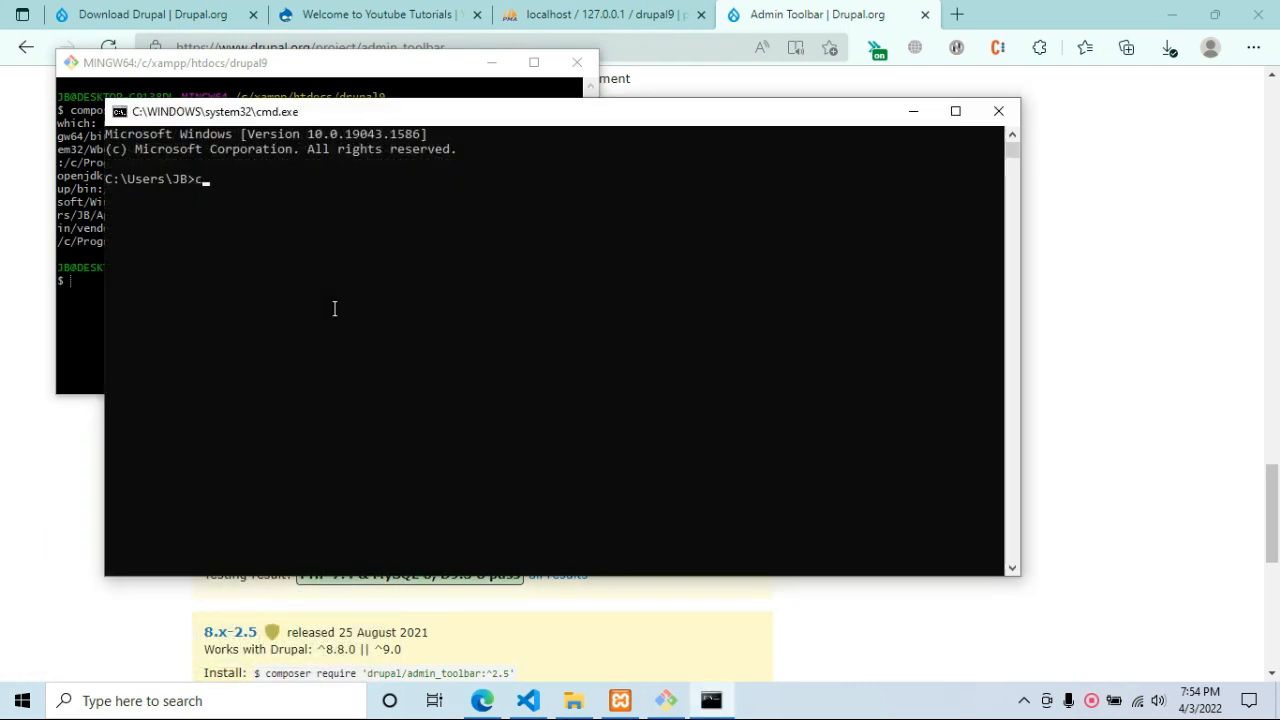
text(omposer)
key(Return)
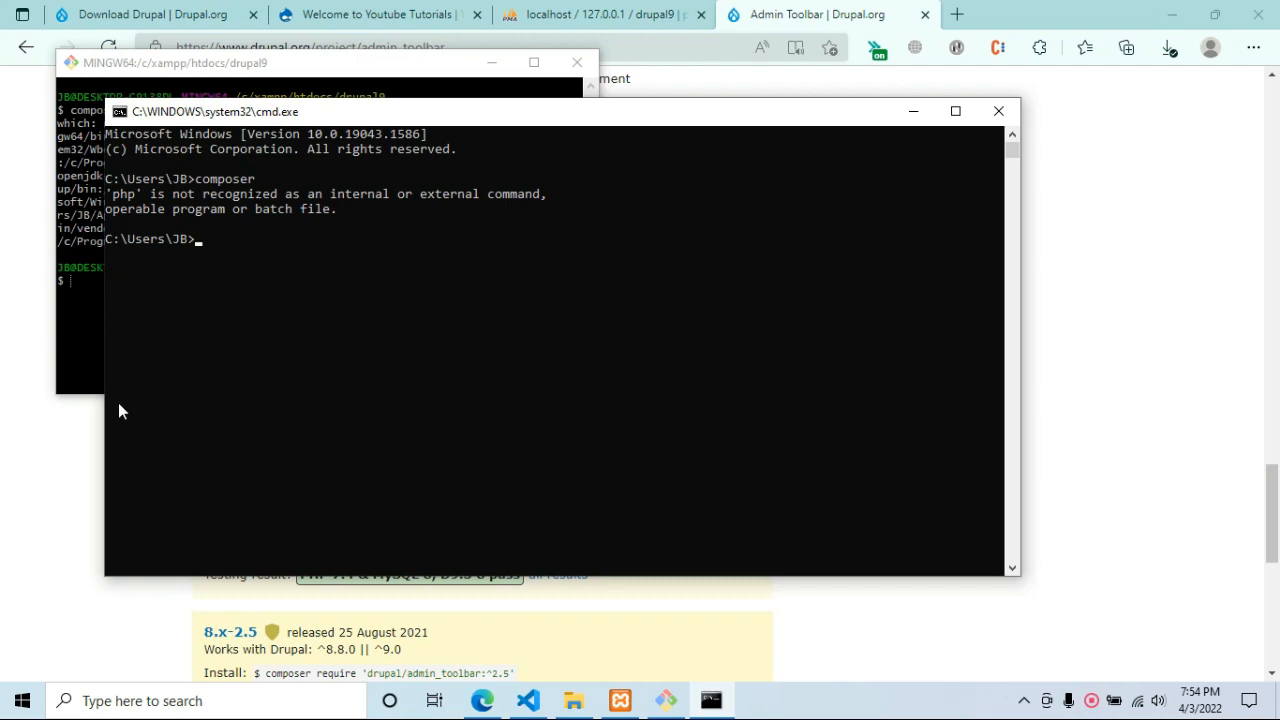
click(82, 456)
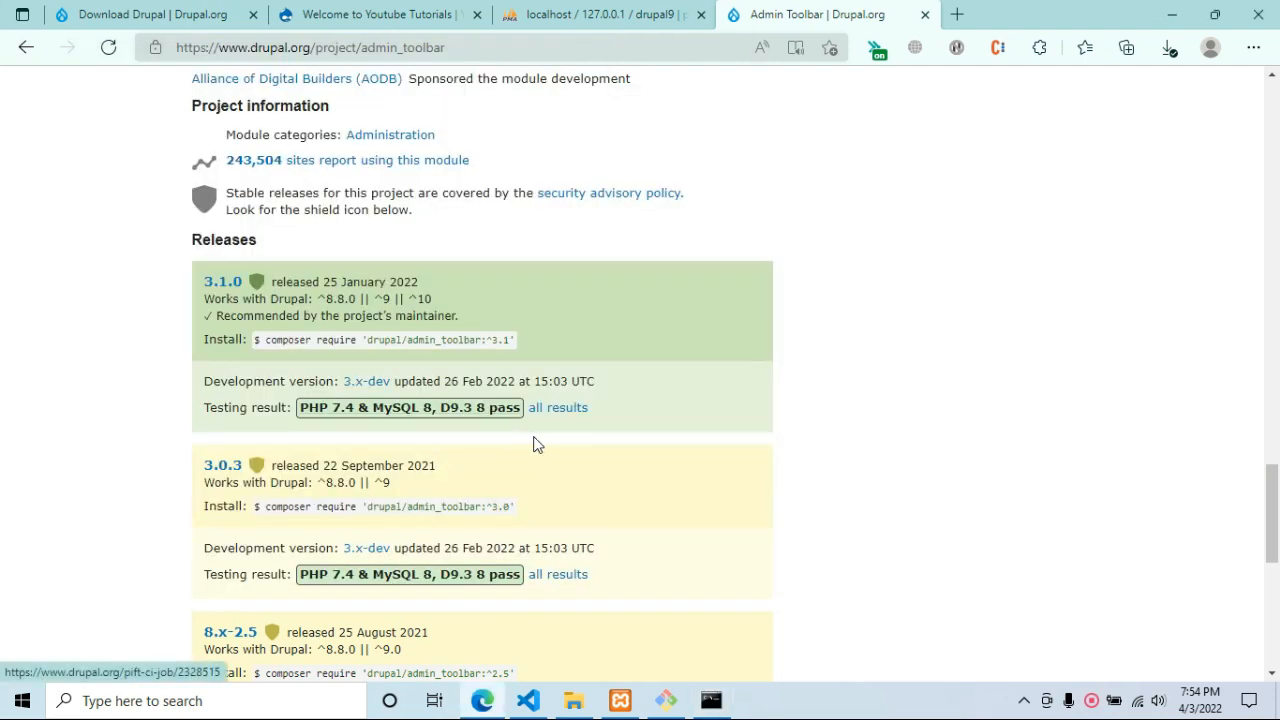
Open the admin_toolbar 3.1.0 release page and look through it.
scroll(534, 444, down, 2)
scroll(510, 440, up, 2)
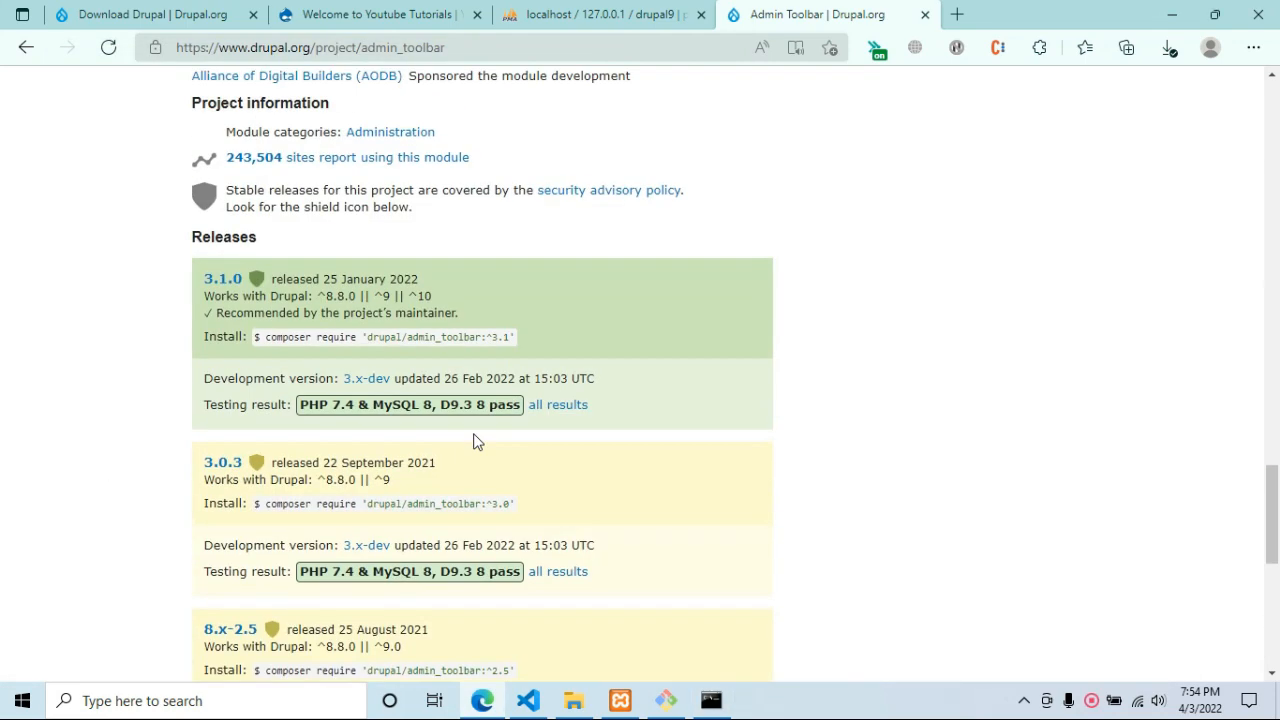
click(214, 283)
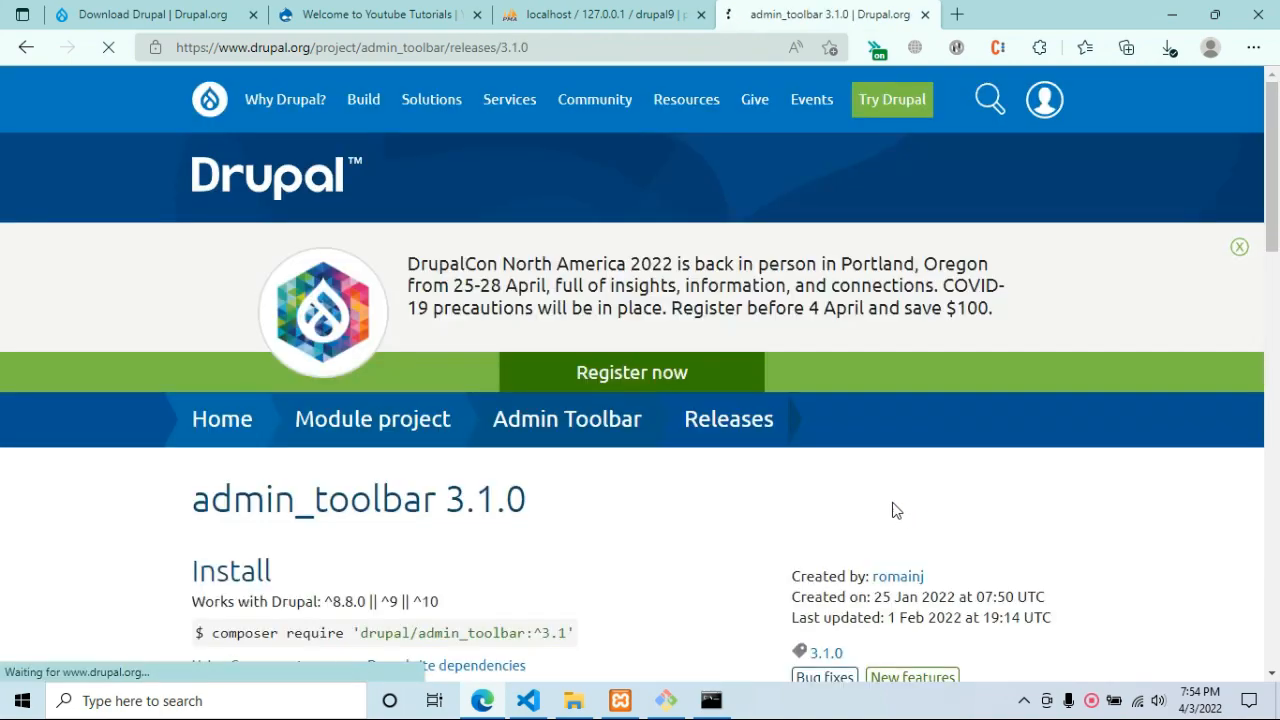
scroll(894, 514, down, 5)
scroll(757, 490, down, 13)
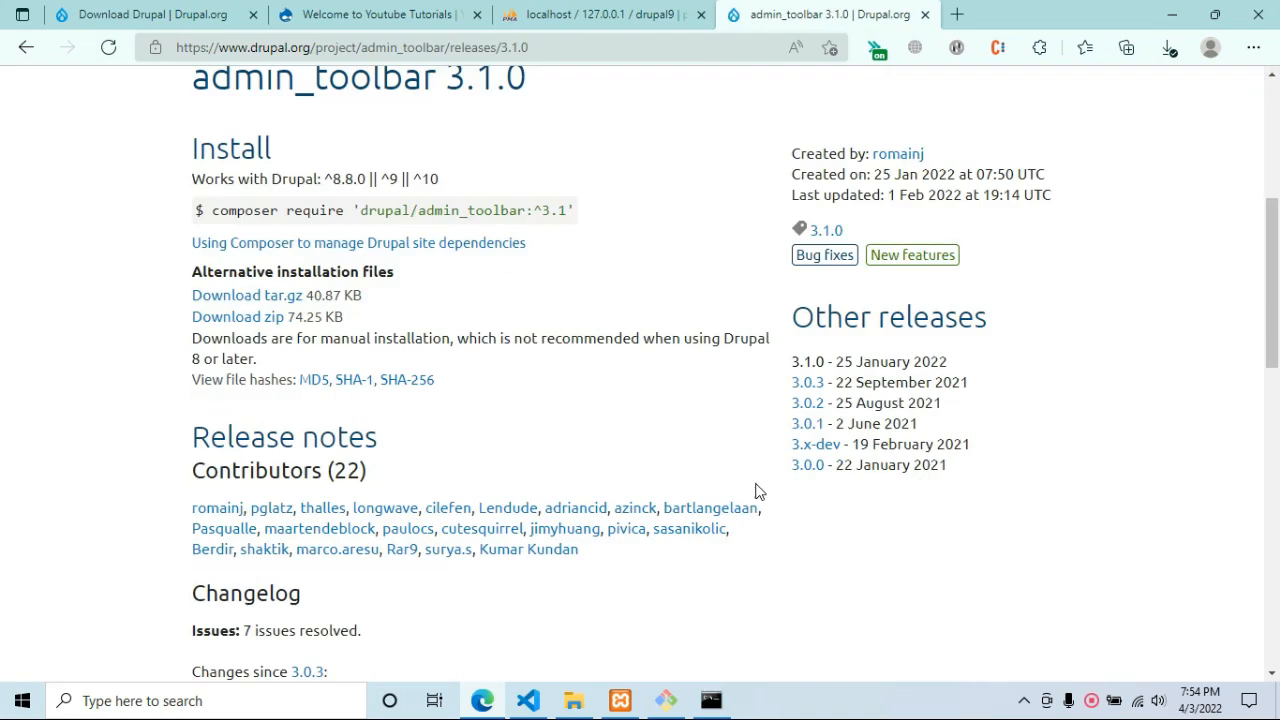
scroll(755, 483, up, 7)
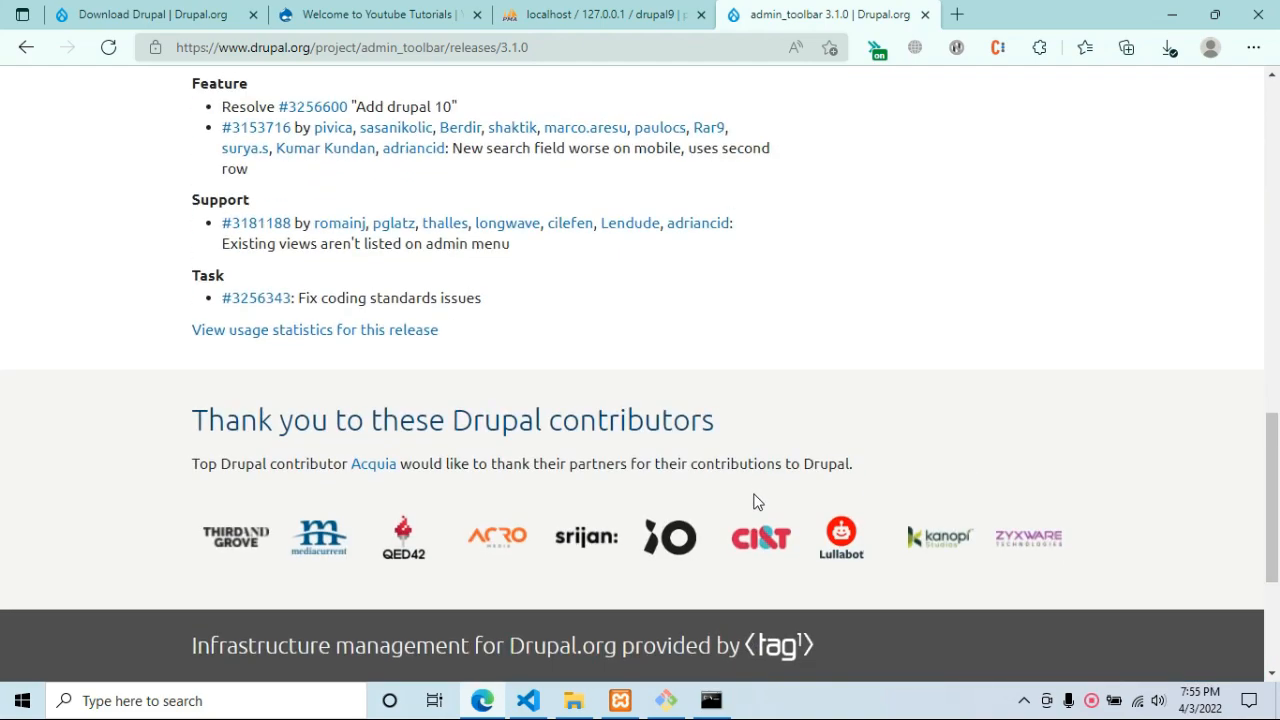
scroll(755, 472, up, 5)
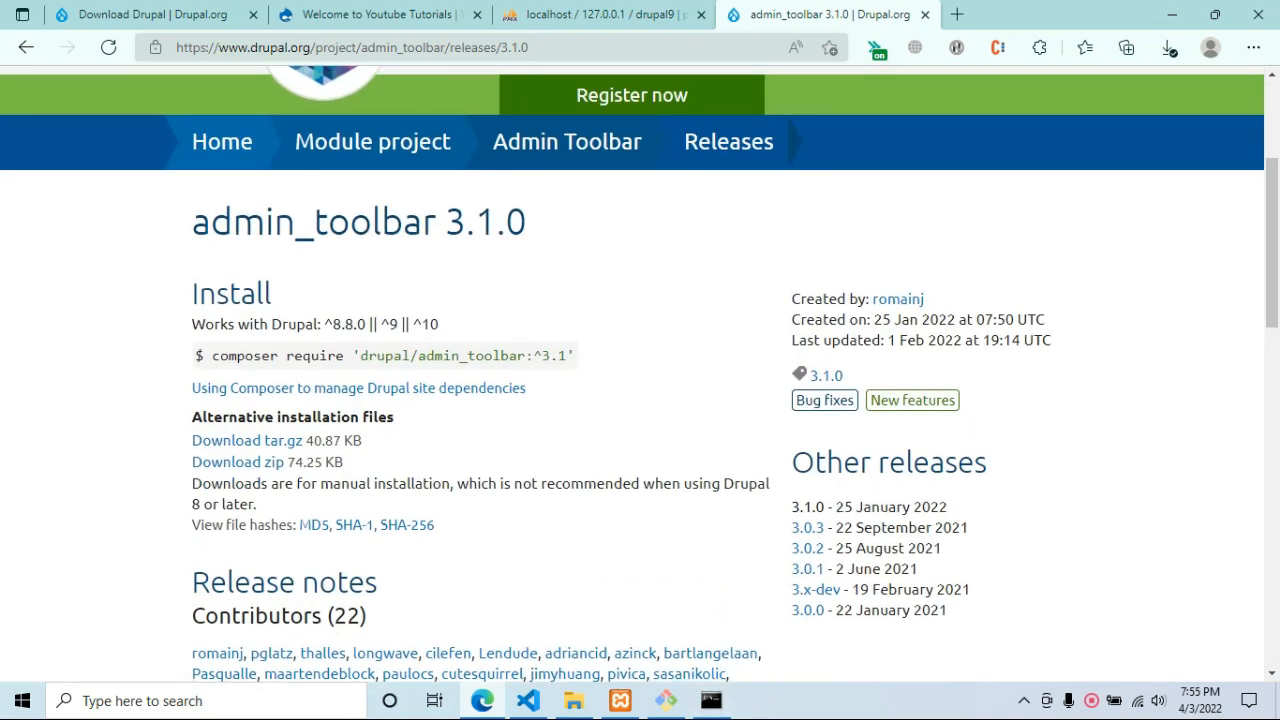
Rerun composer in the Command Prompt, which still reports php not recognized.
click(711, 700)
text(composer)
key(Return)
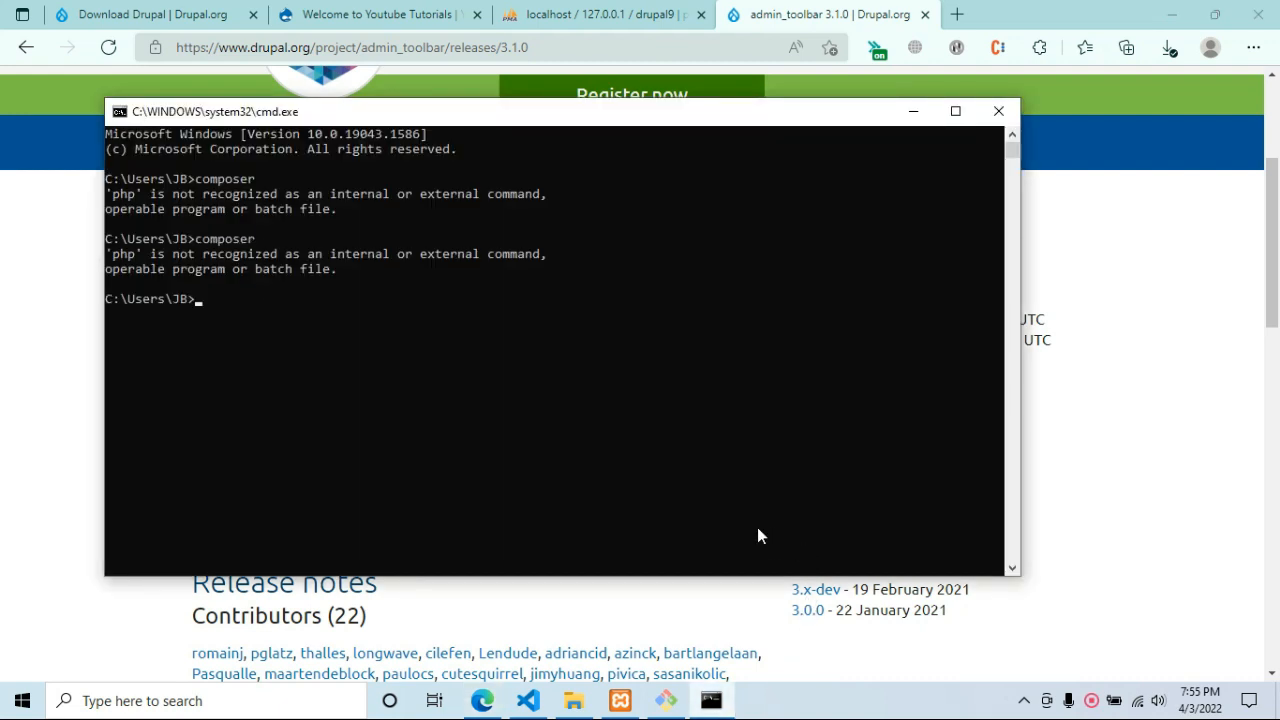
click(5, 419)
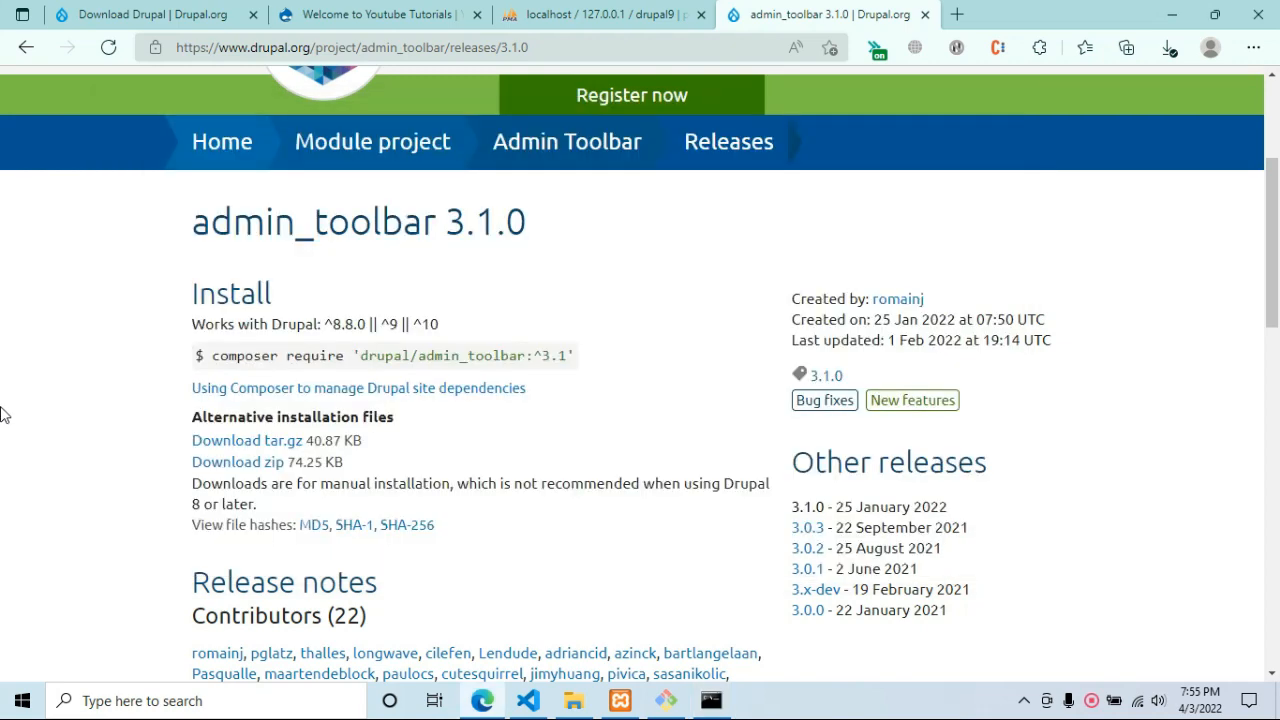
key(ctrl+t)
Search for 'composer' and go to the getcomposer.org Download page for Composer-Setup.exe.
text(compose)
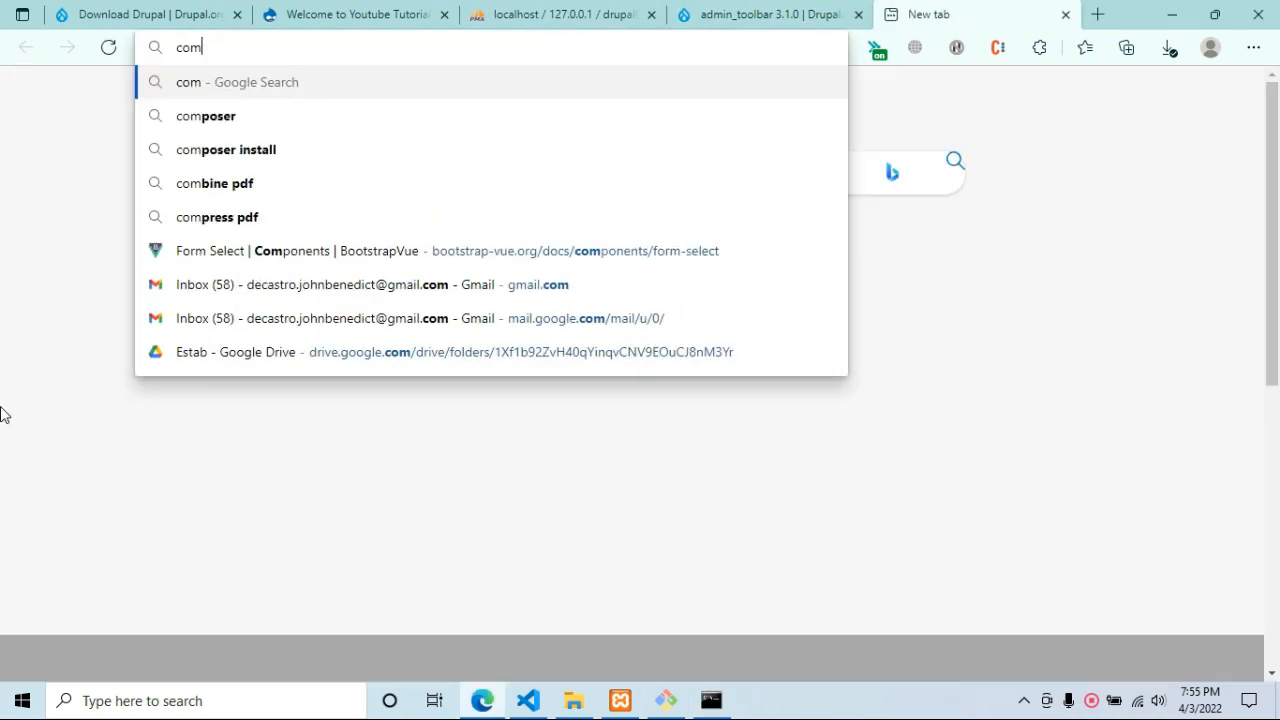
text(r)
key(Return)
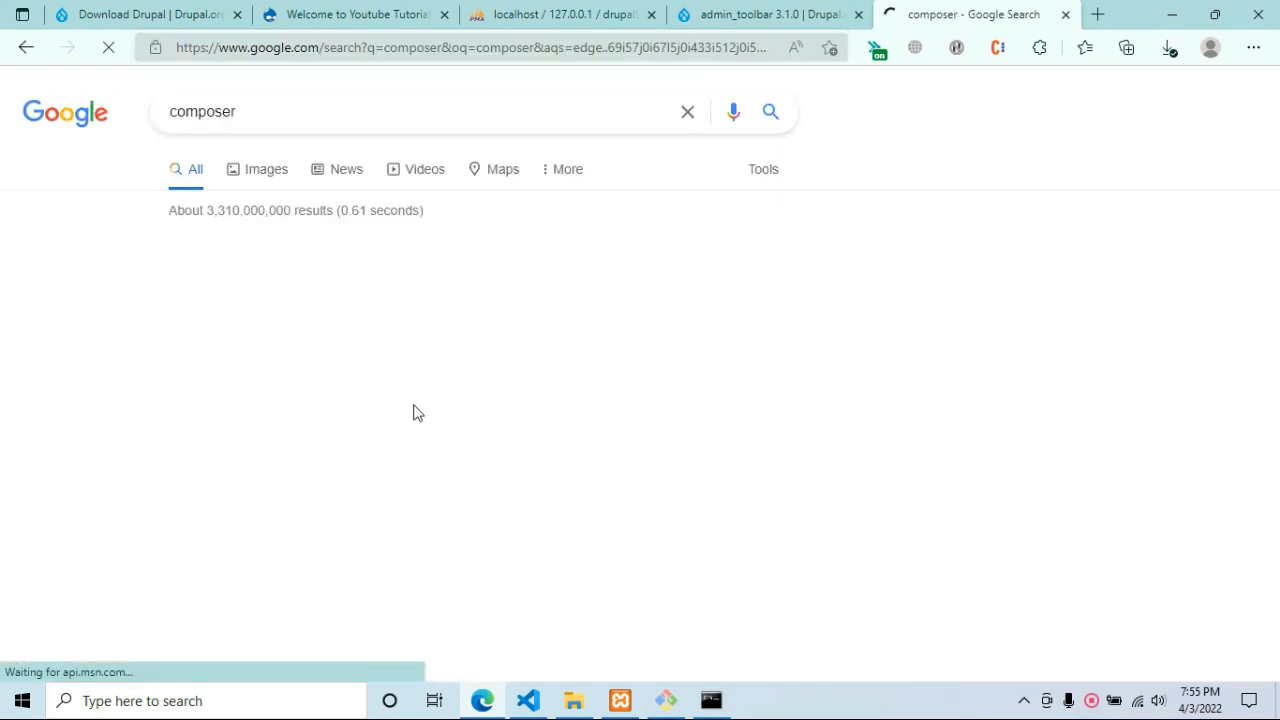
click(219, 342)
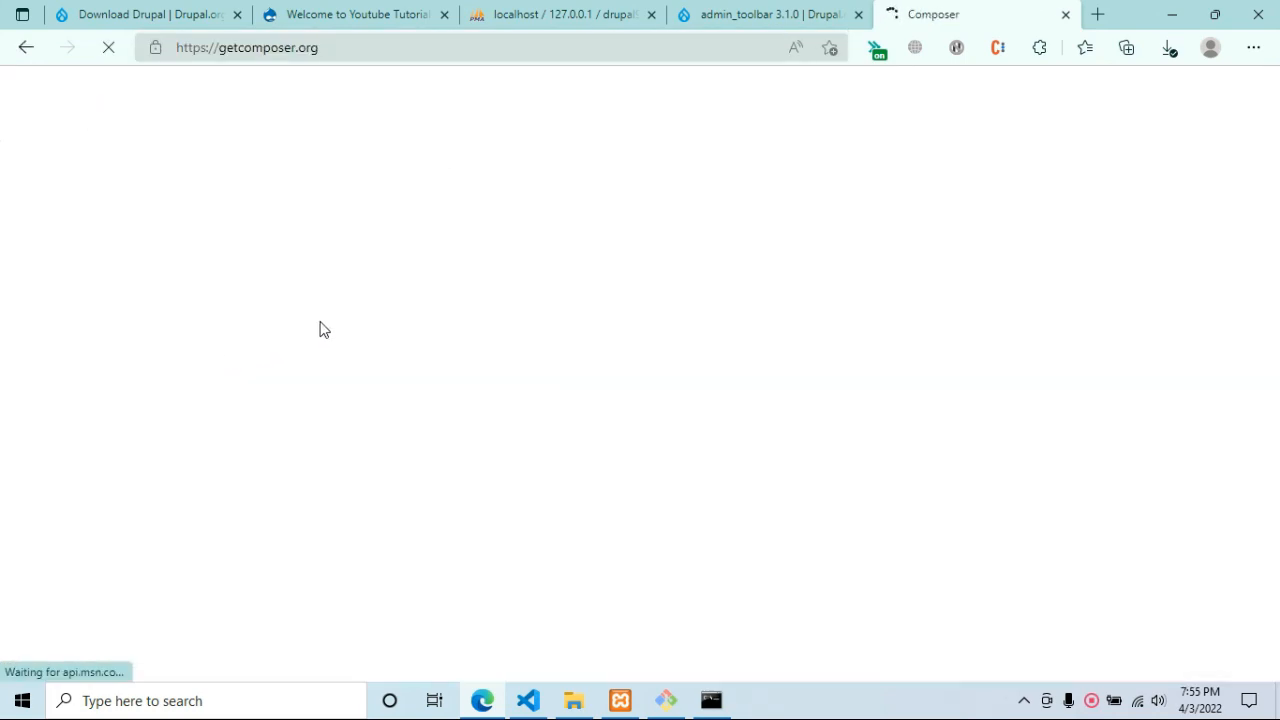
scroll(720, 400, down, 3)
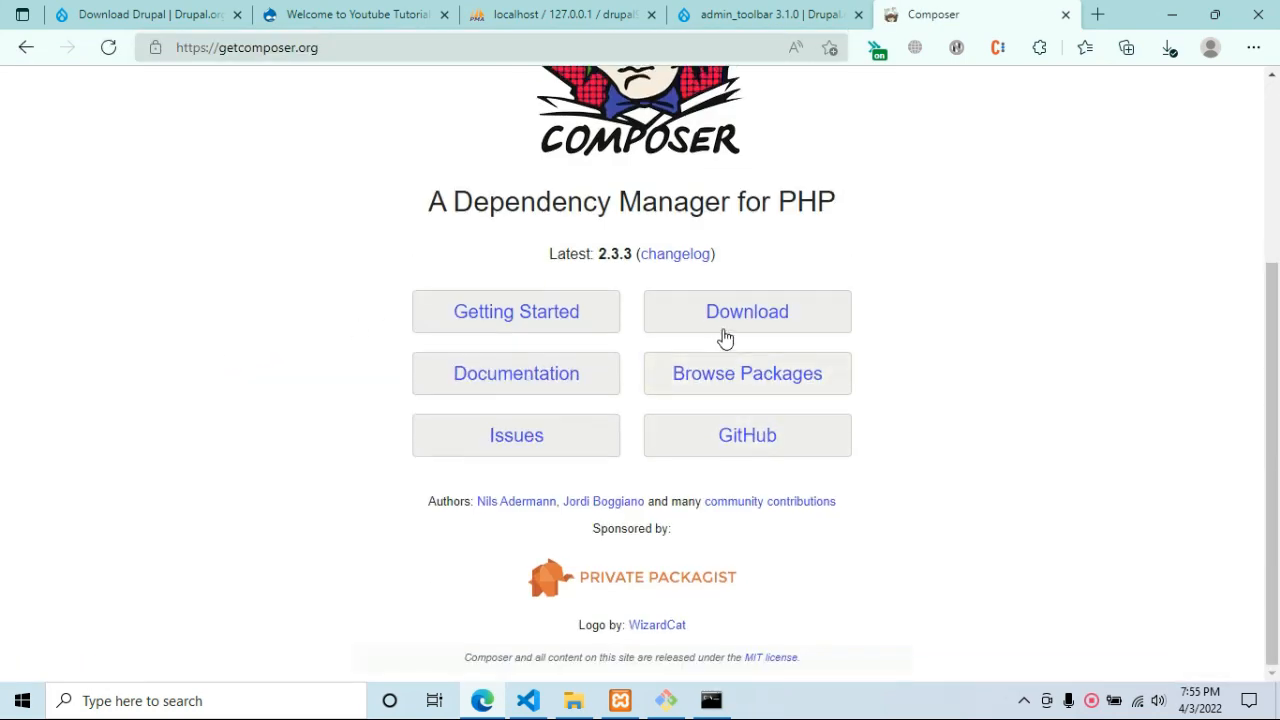
click(728, 318)
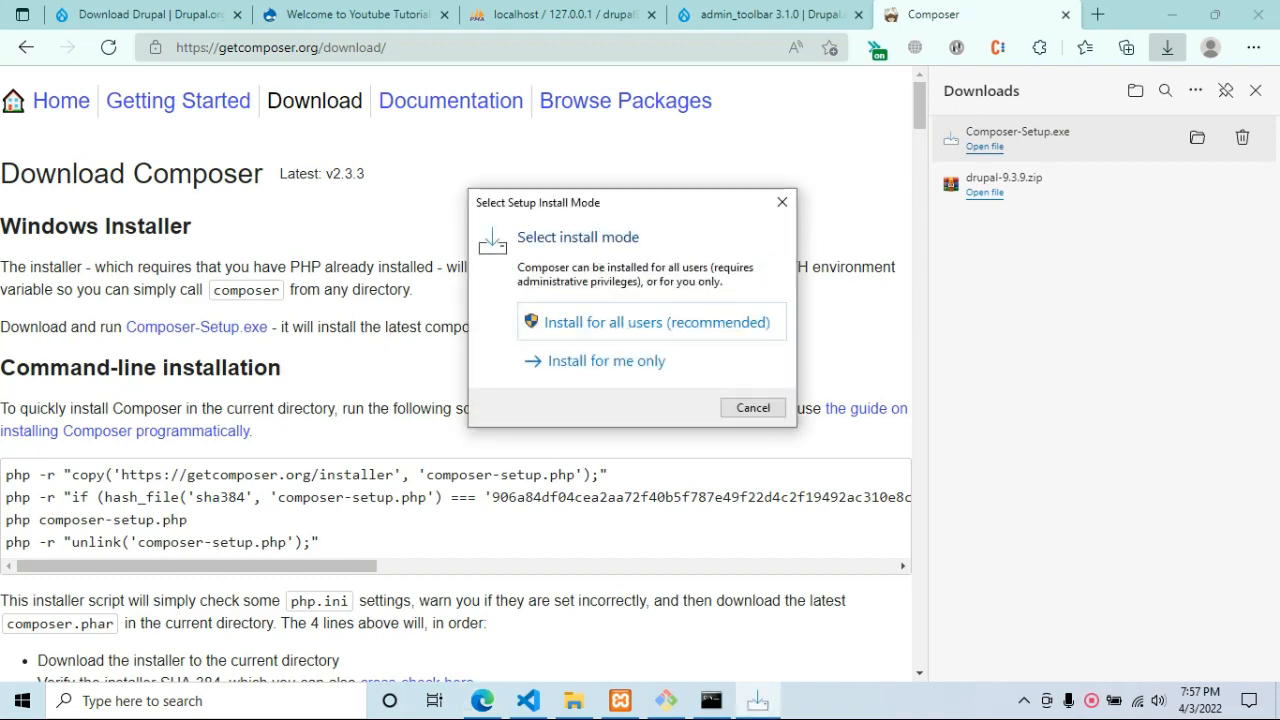
Install Composer for all users with C:\xampp\php\php.exe added to PATH and no proxy.
click(729, 324)
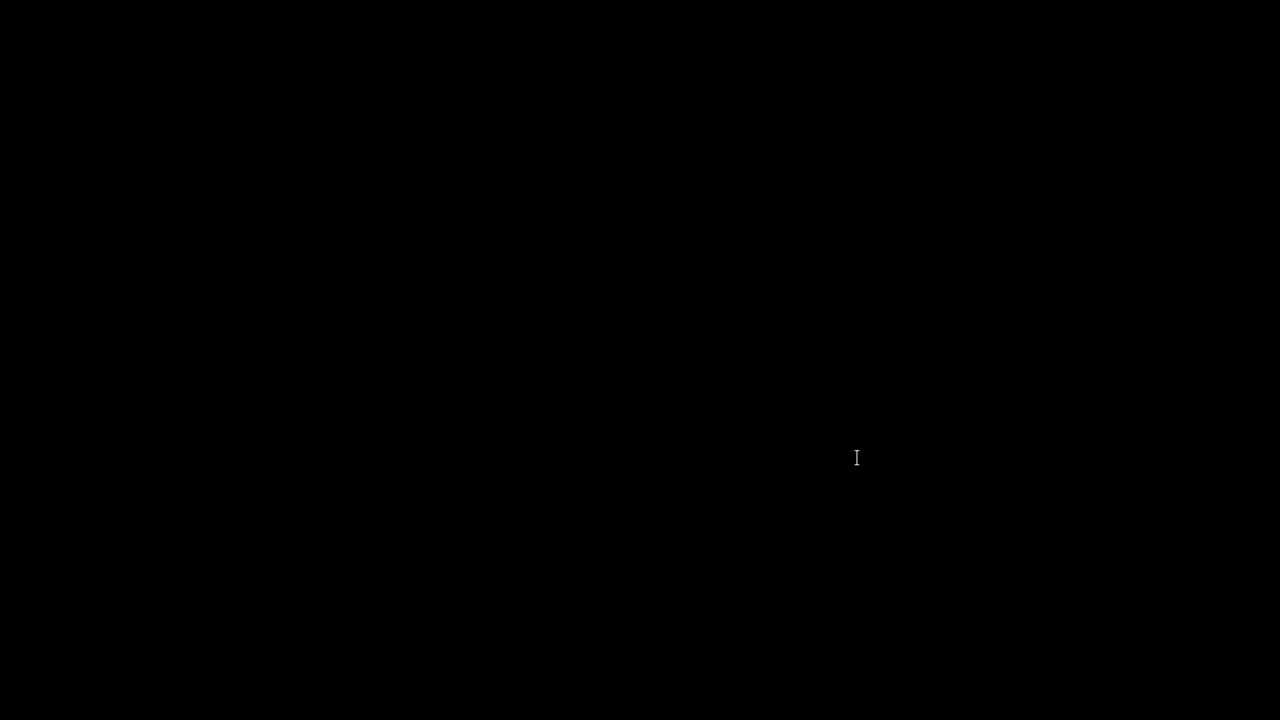
click(532, 480)
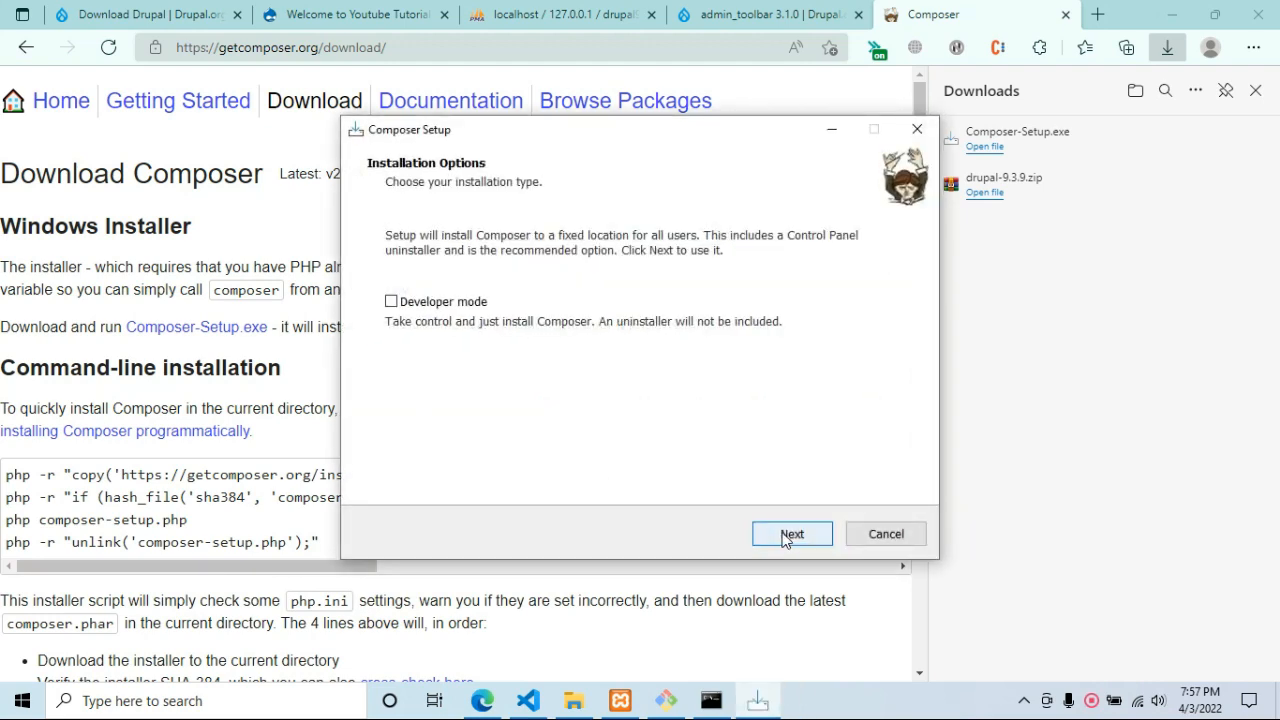
click(814, 535)
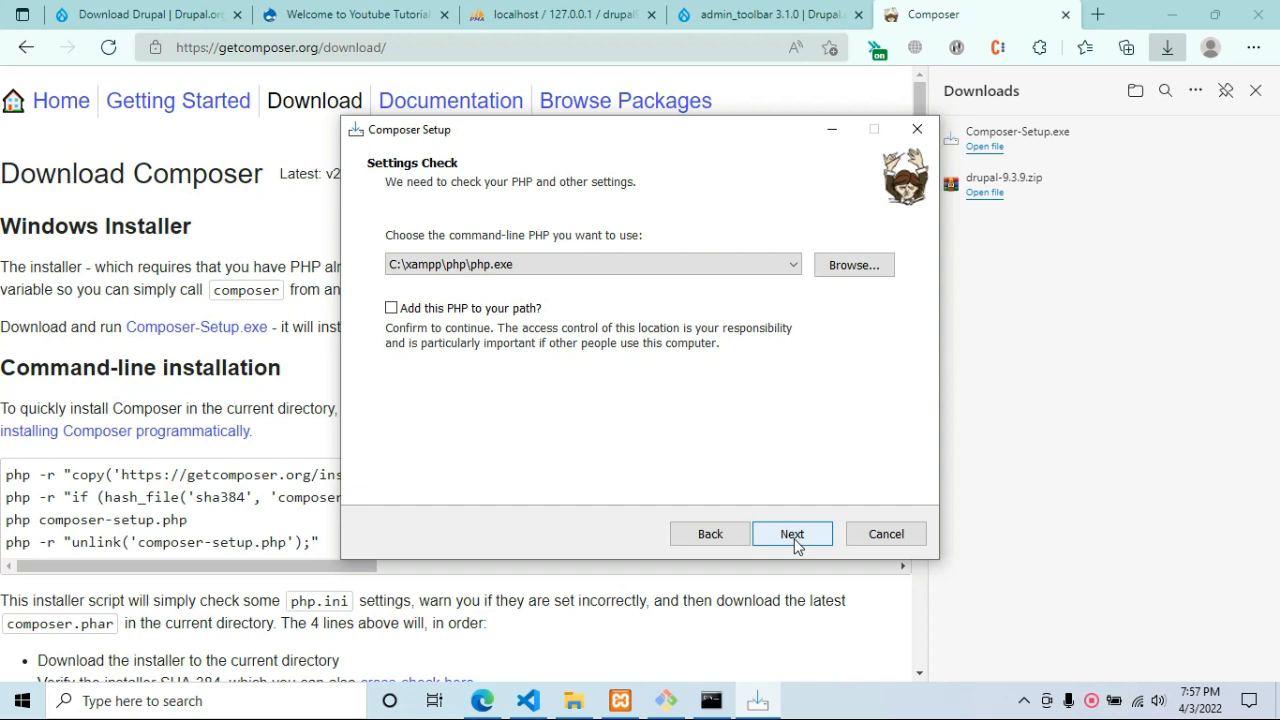
click(466, 310)
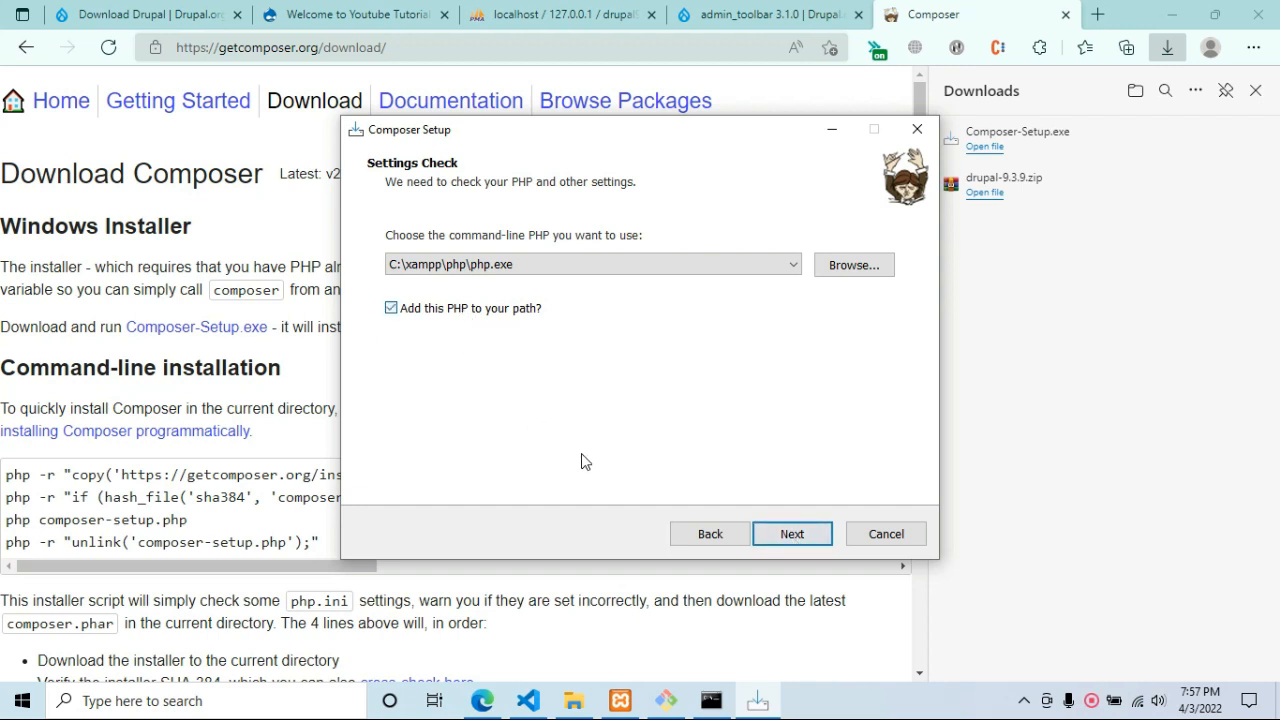
click(775, 545)
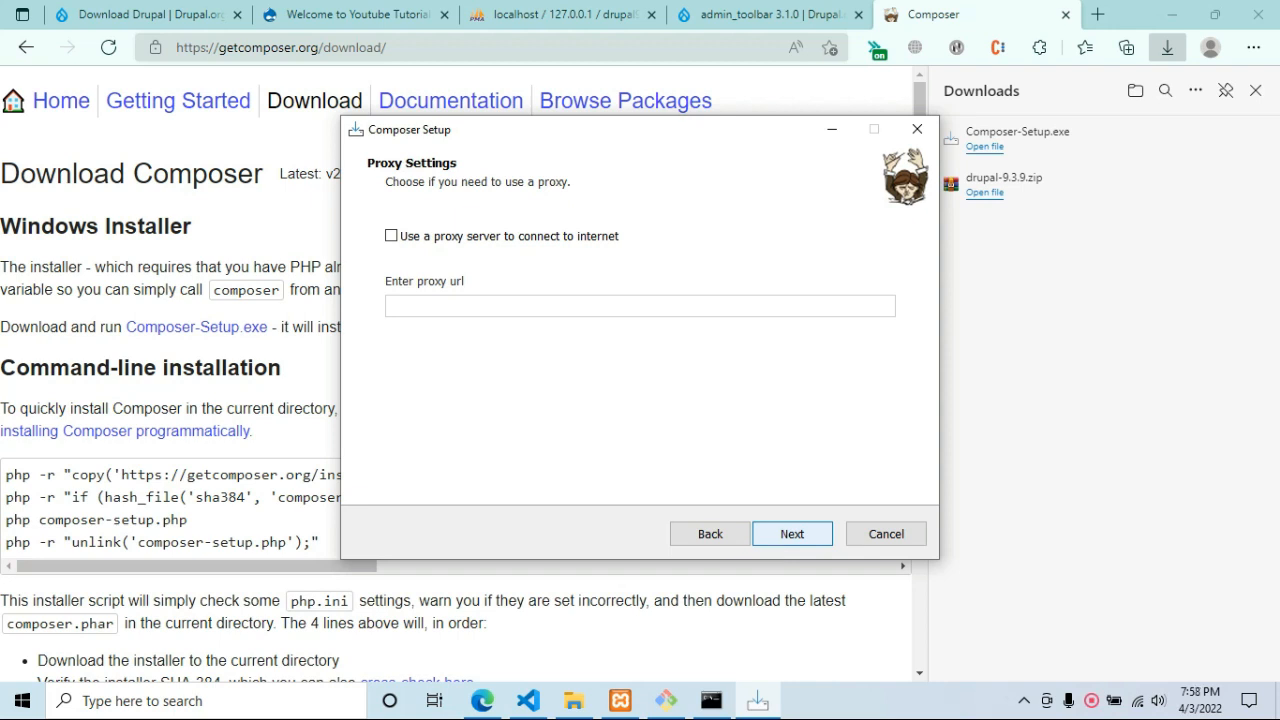
click(800, 536)
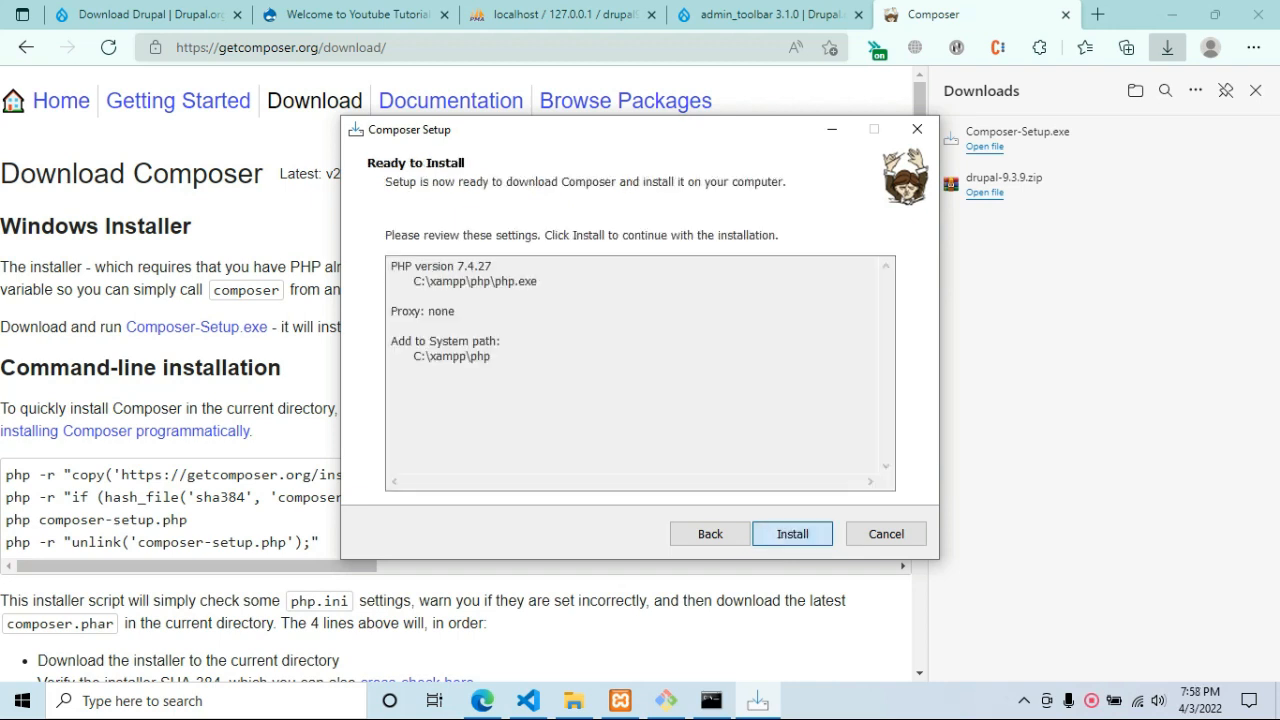
click(802, 538)
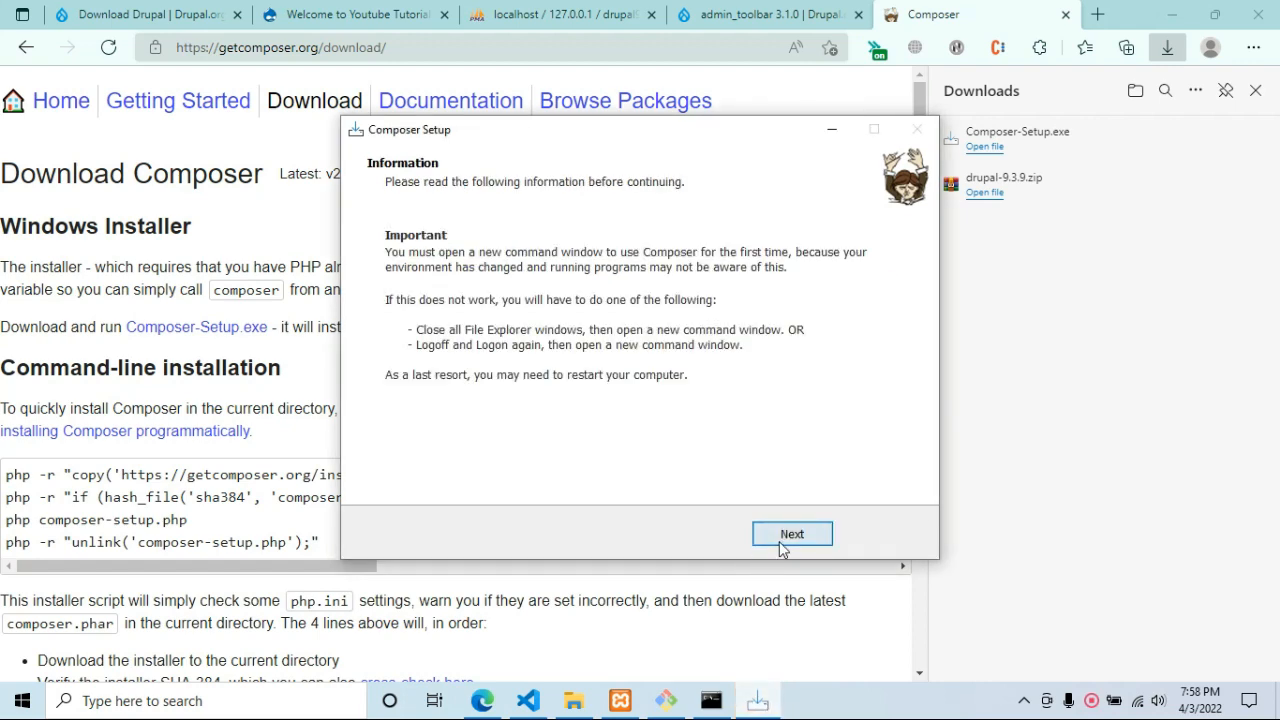
click(779, 542)
click(779, 540)
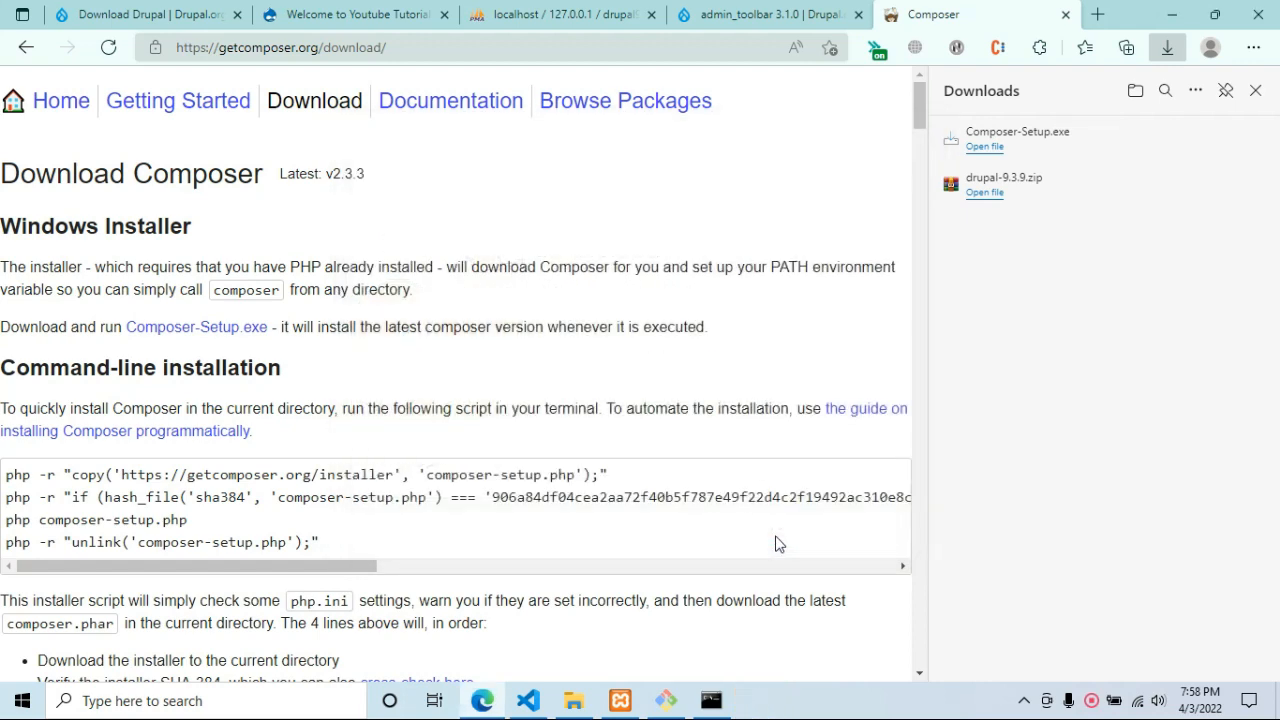
Test composer in the Command Prompt again; php is still unrecognized.
click(716, 702)
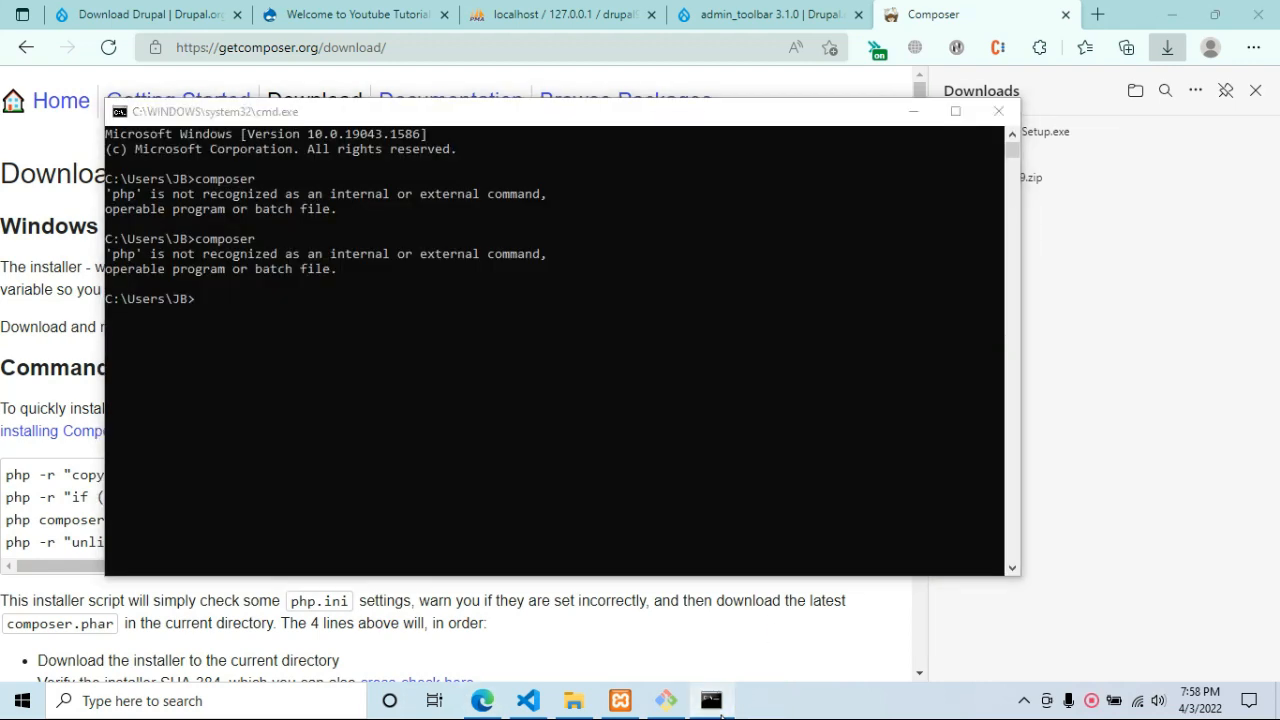
click(716, 702)
scroll(800, 510, down, 4)
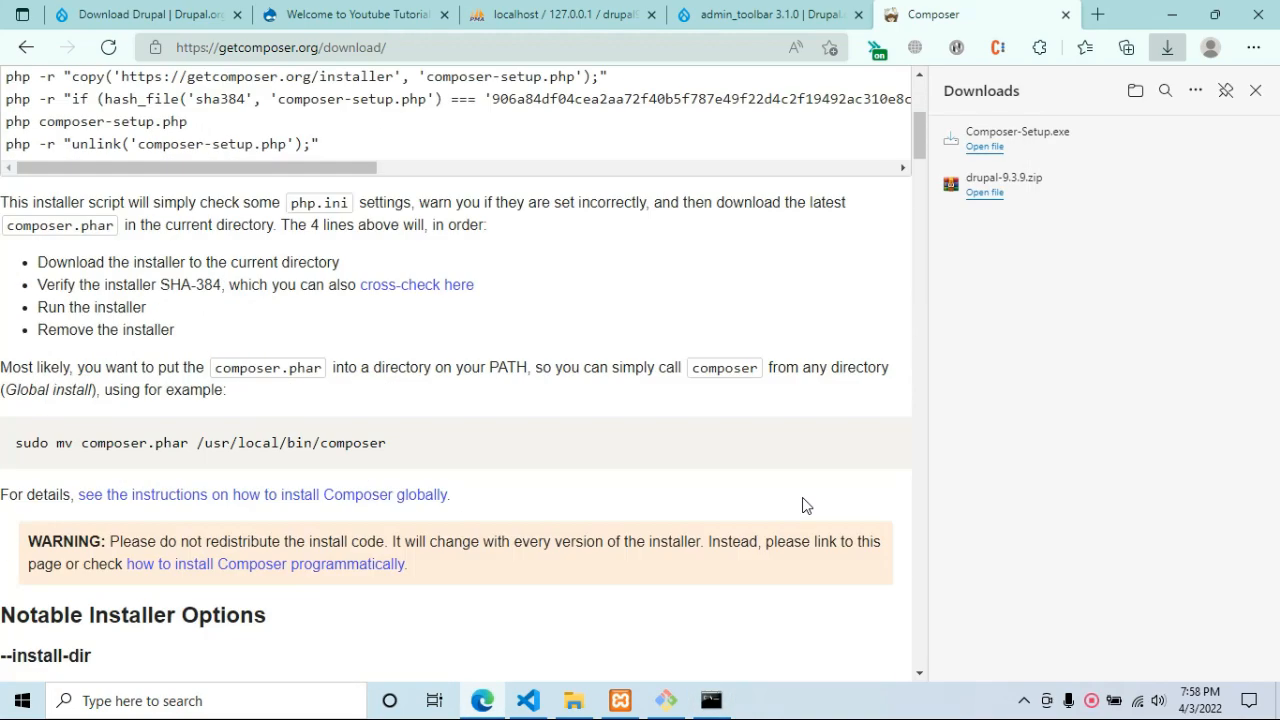
scroll(775, 505, up, 4)
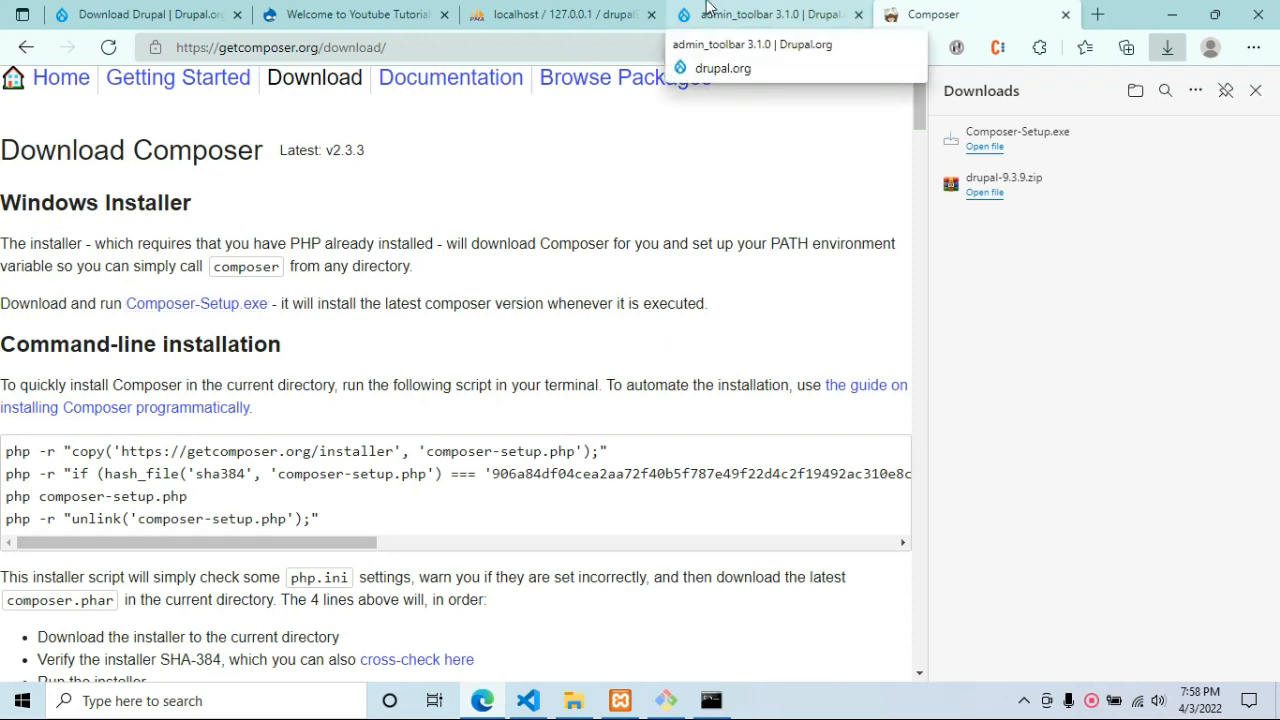
click(711, 700)
text(composer)
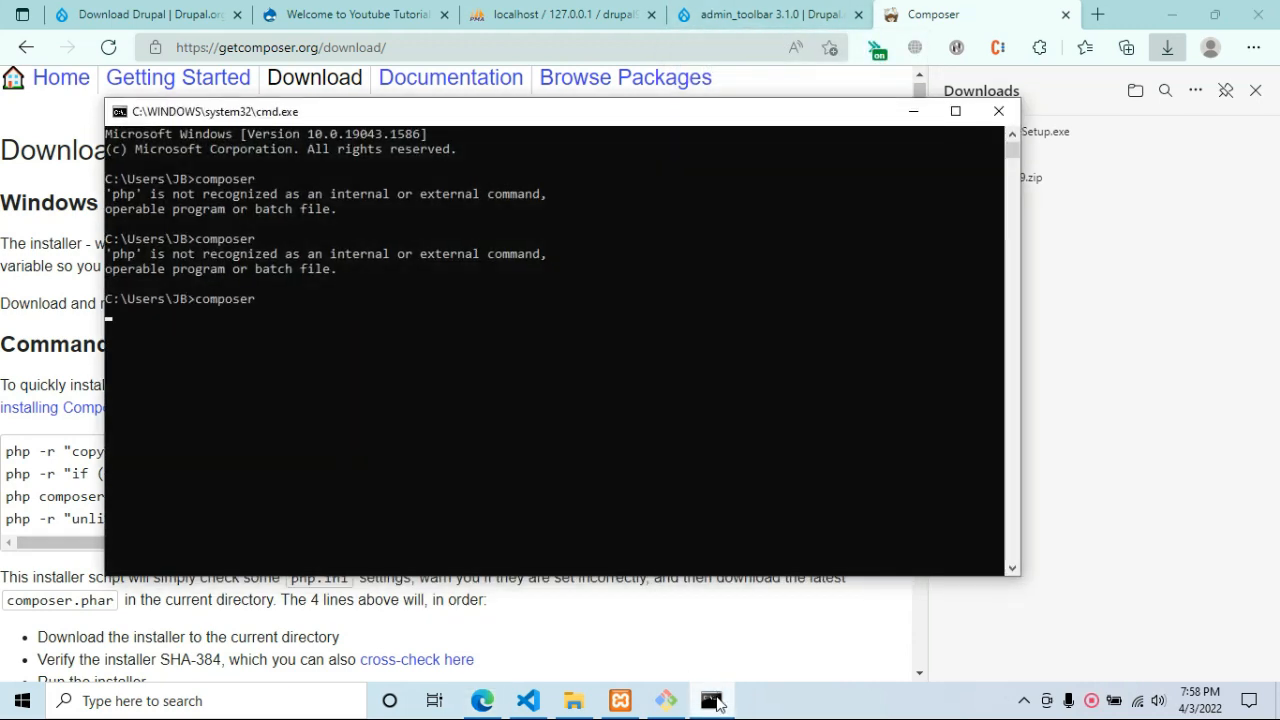
key(Return)
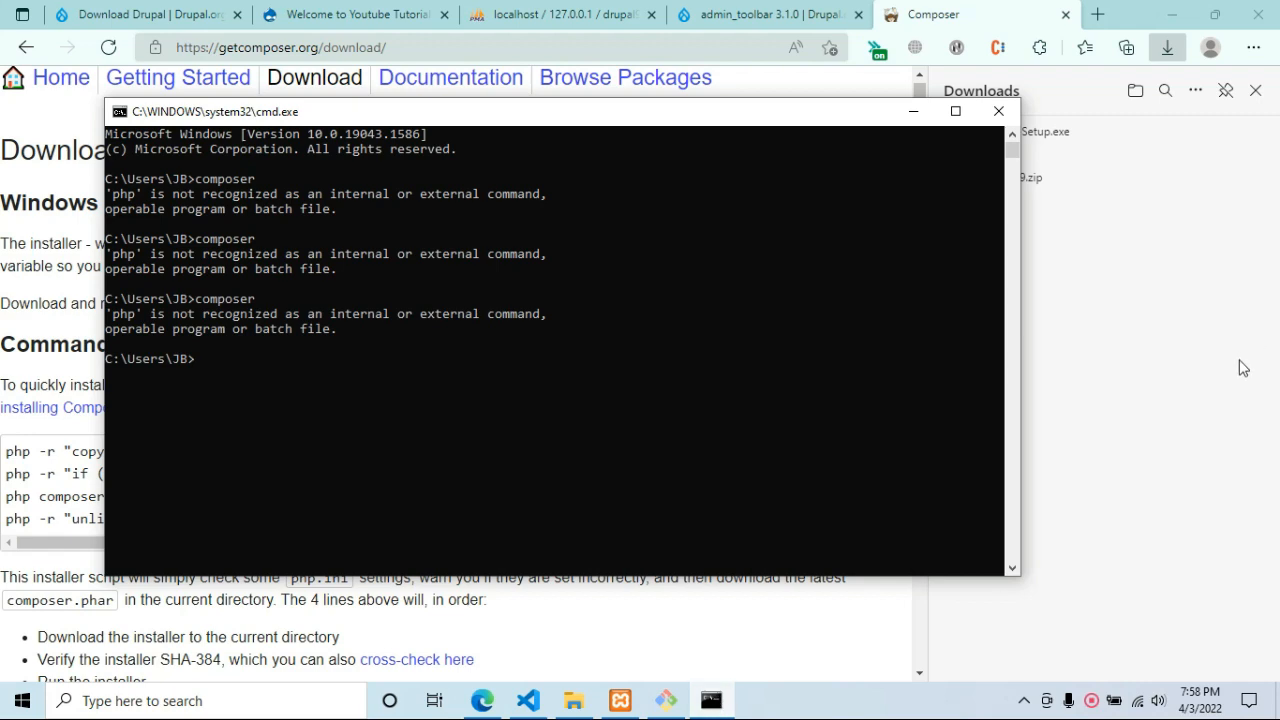
Close the Command Prompt and Git Bash windows and open the drupal9 folder in File Explorer.
click(998, 111)
click(666, 700)
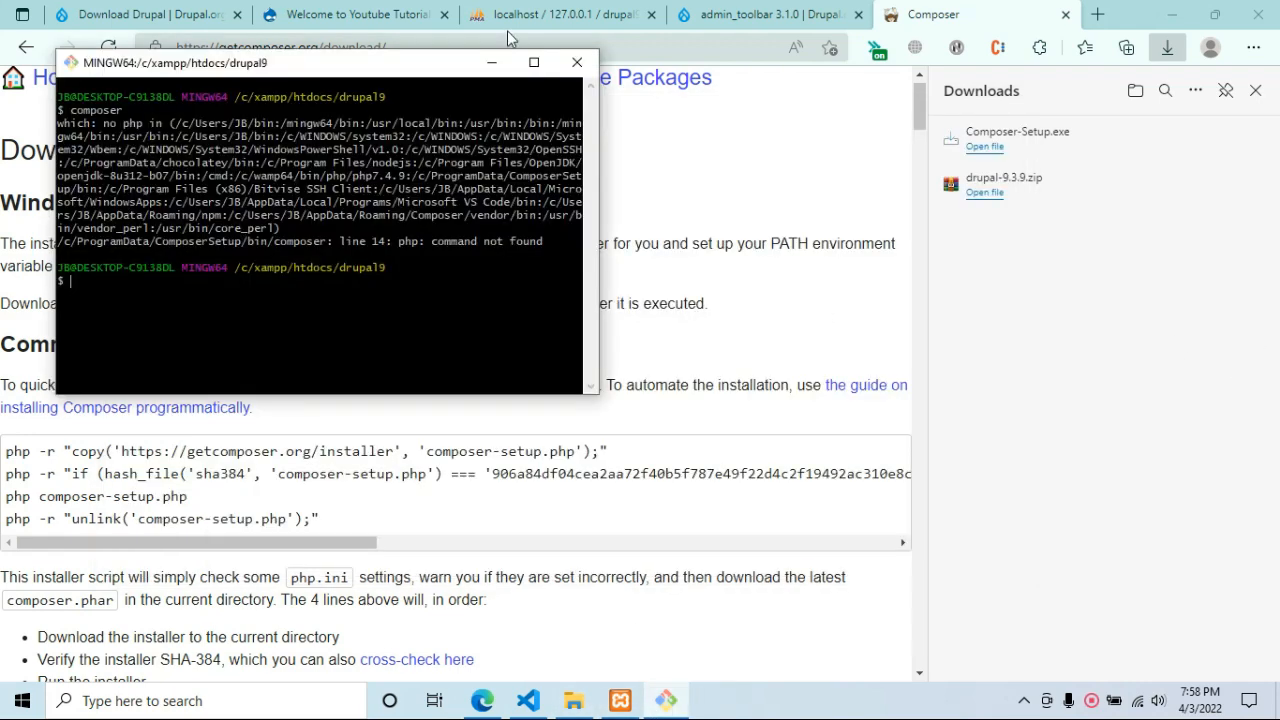
click(577, 62)
click(573, 700)
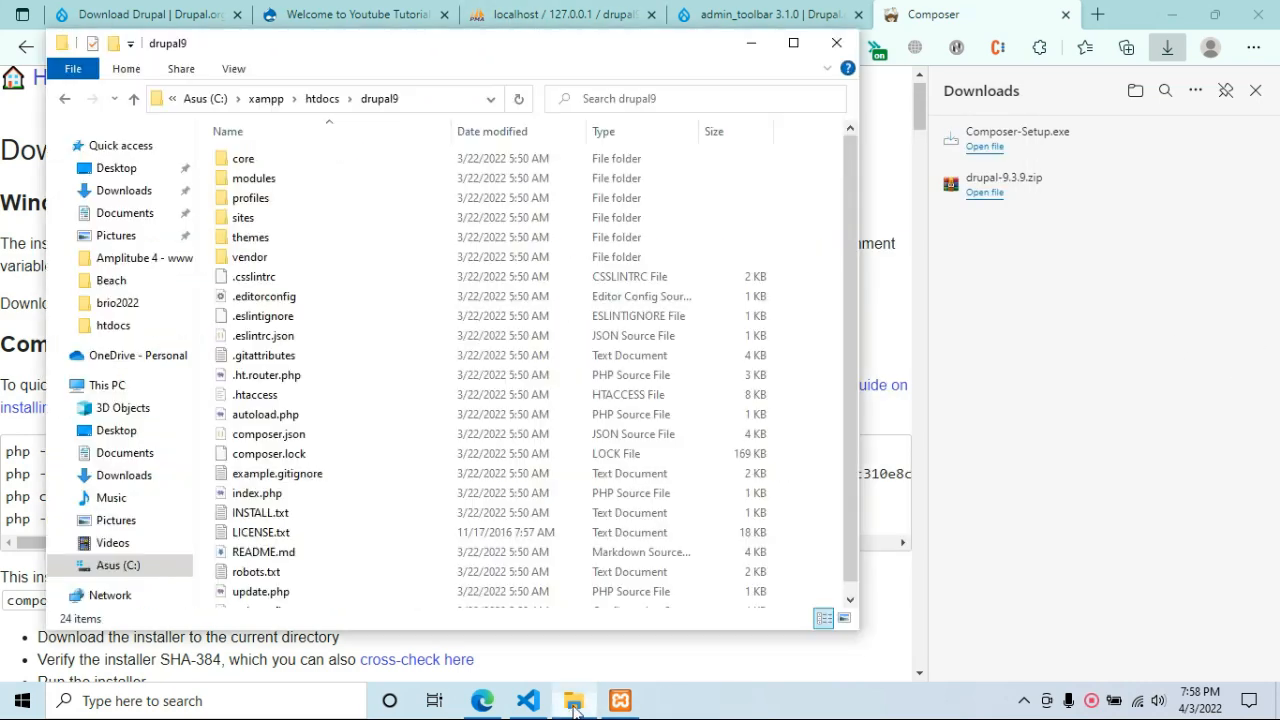
Open Git Bash in the drupal9 folder and run composer.
right_click(817, 229)
click(874, 438)
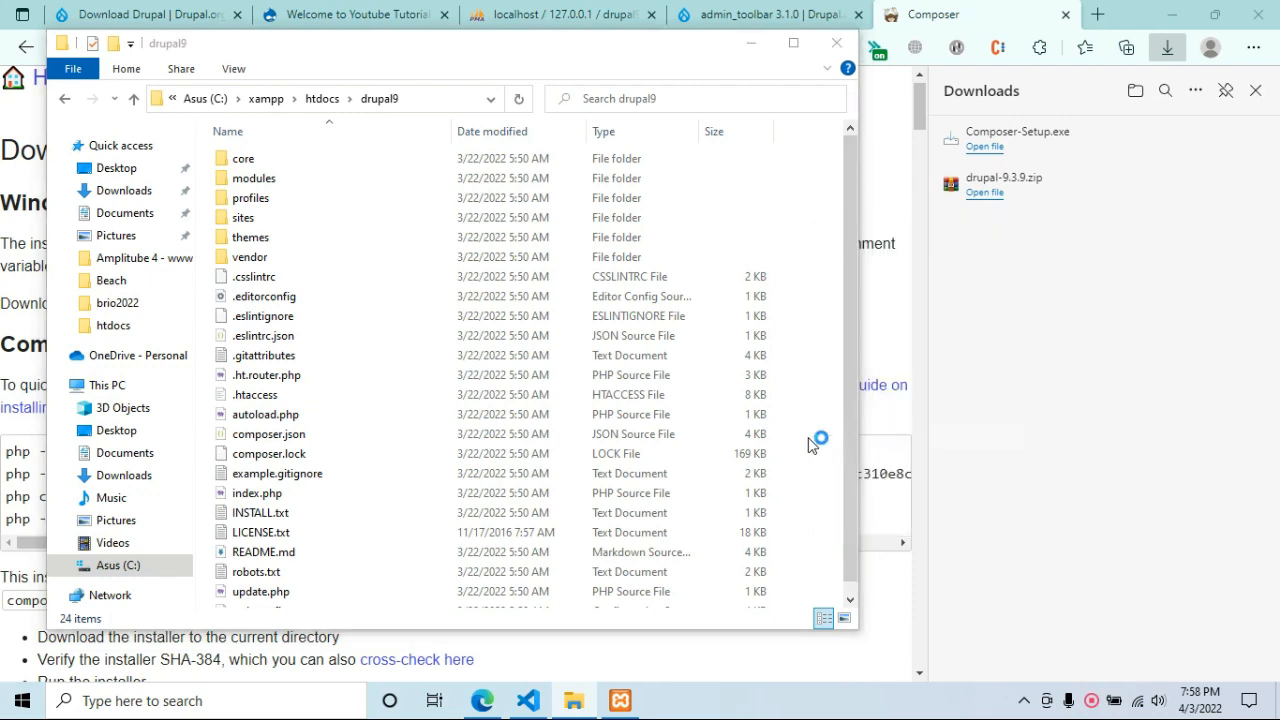
text(composer)
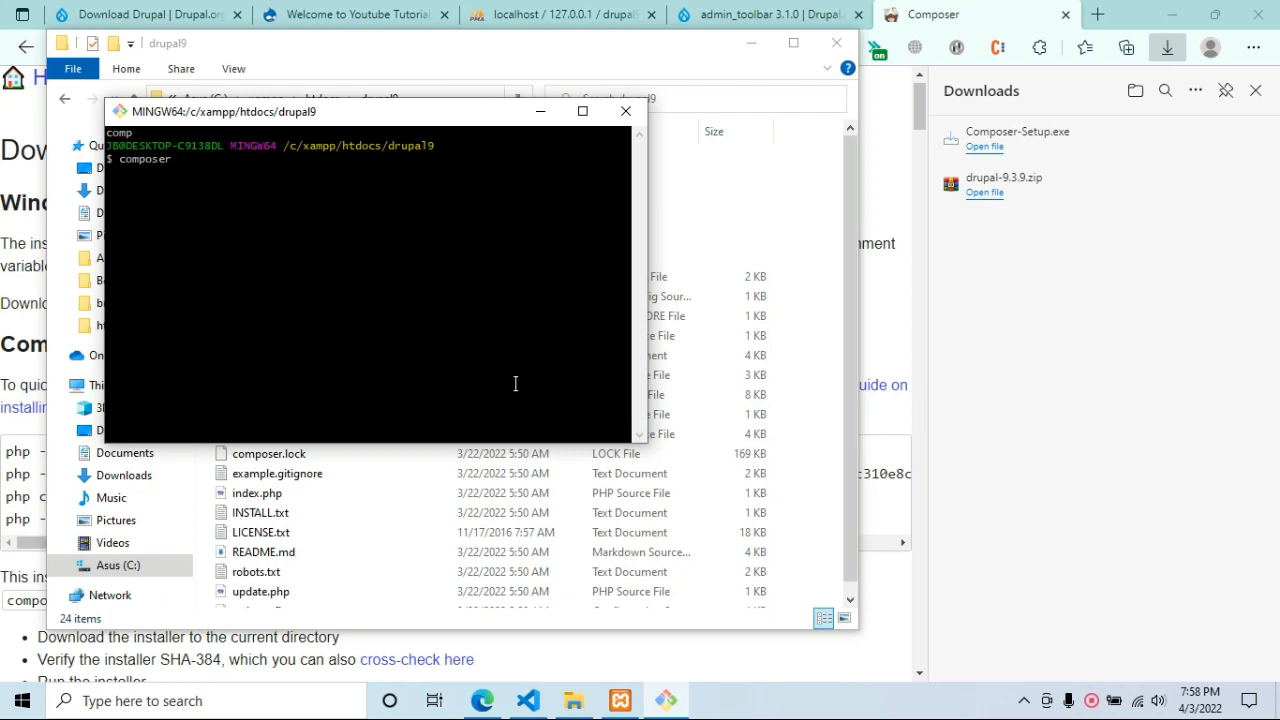
drag(450, 120, 836, 200)
key(Return)
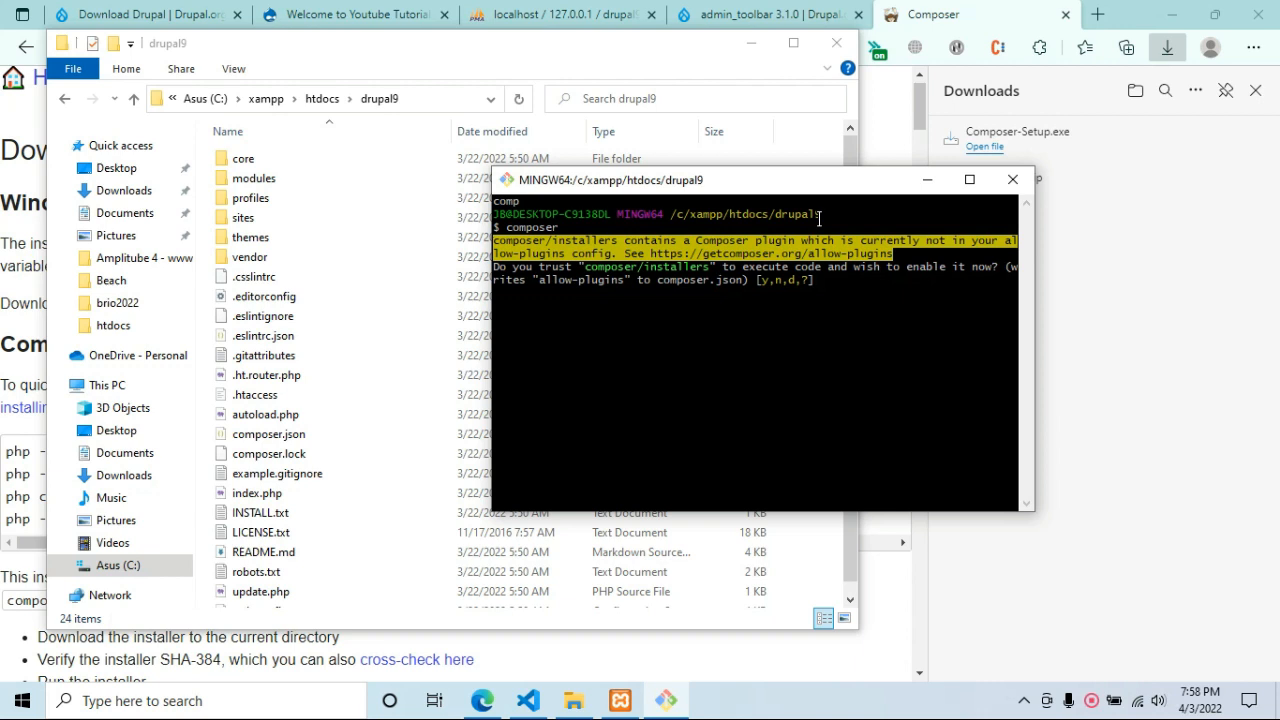
Trust the installers, core-composer-scaffold, core-project-message and core-vendor-hardening plugins with y.
text(y)
key(Return)
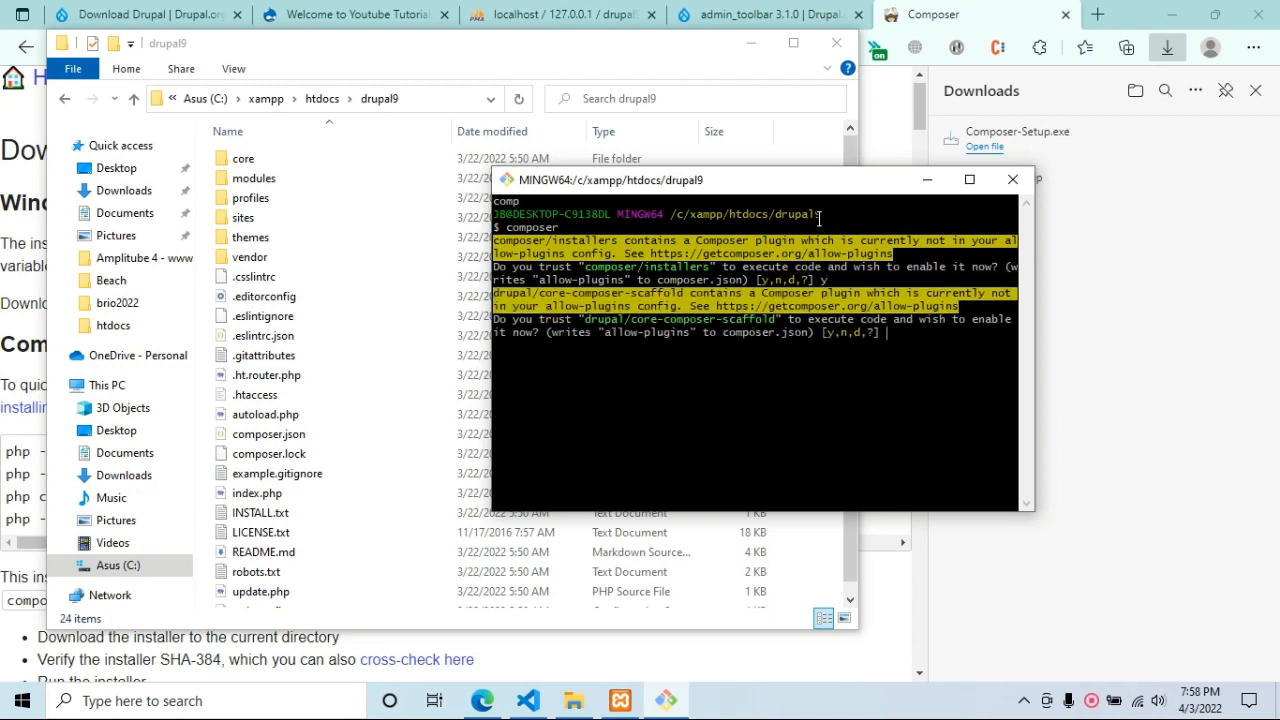
text(y)
key(Return)
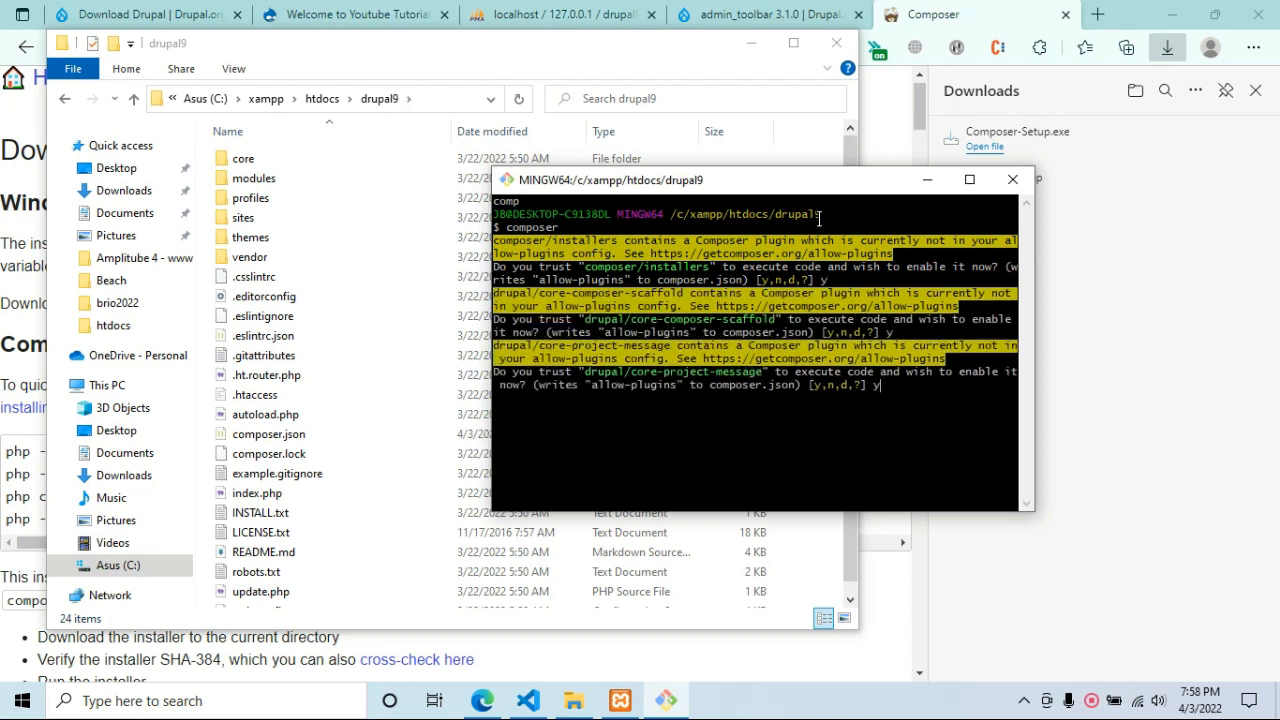
text(y)
key(Return)
text(y)
key(Return)
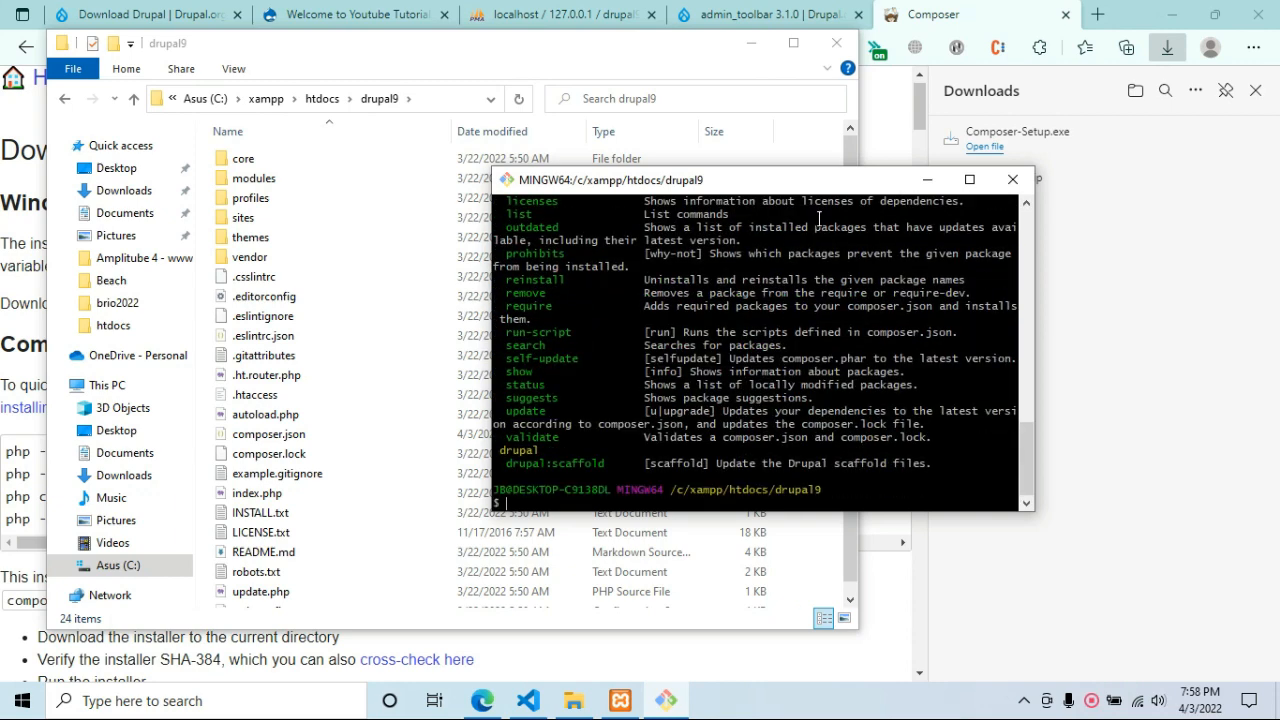
text(composer)
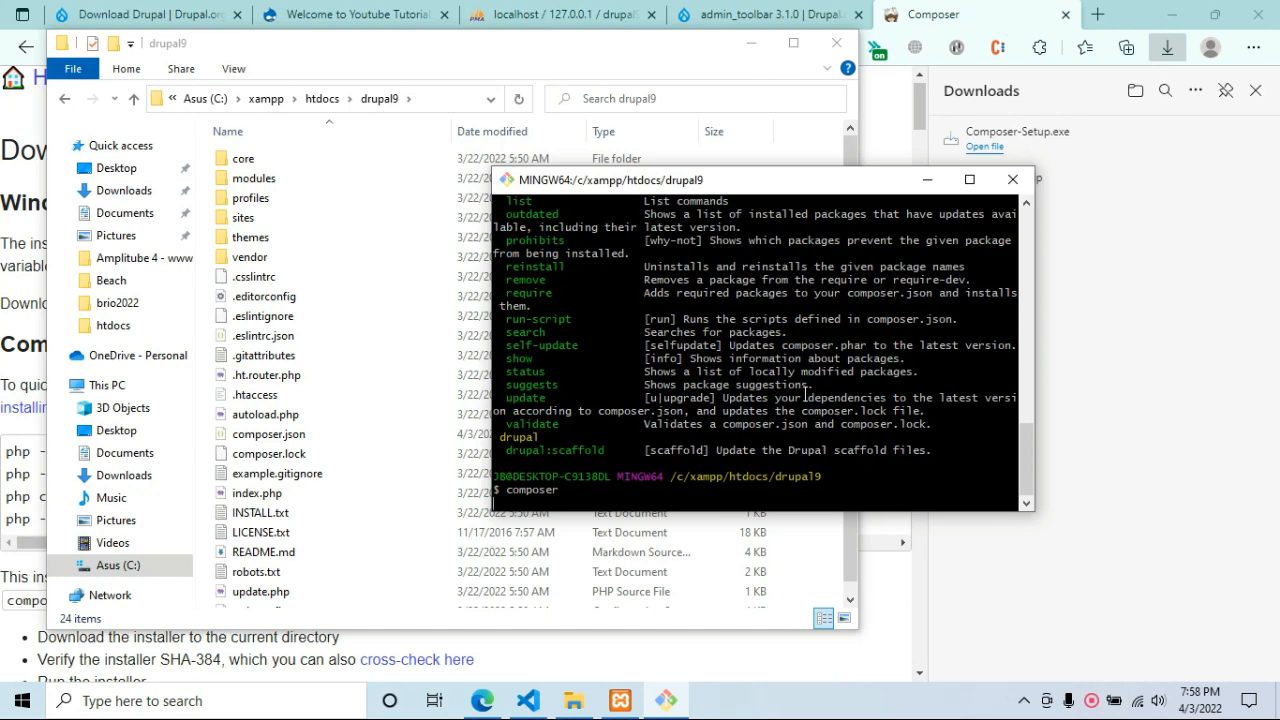
scroll(806, 397, up, 1)
scroll(800, 390, down, 1)
key(BackSpace)
key(BackSpace)
key(BackSpace)
key(BackSpace)
key(BackSpace)
key(BackSpace)
key(BackSpace)
key(BackSpace)
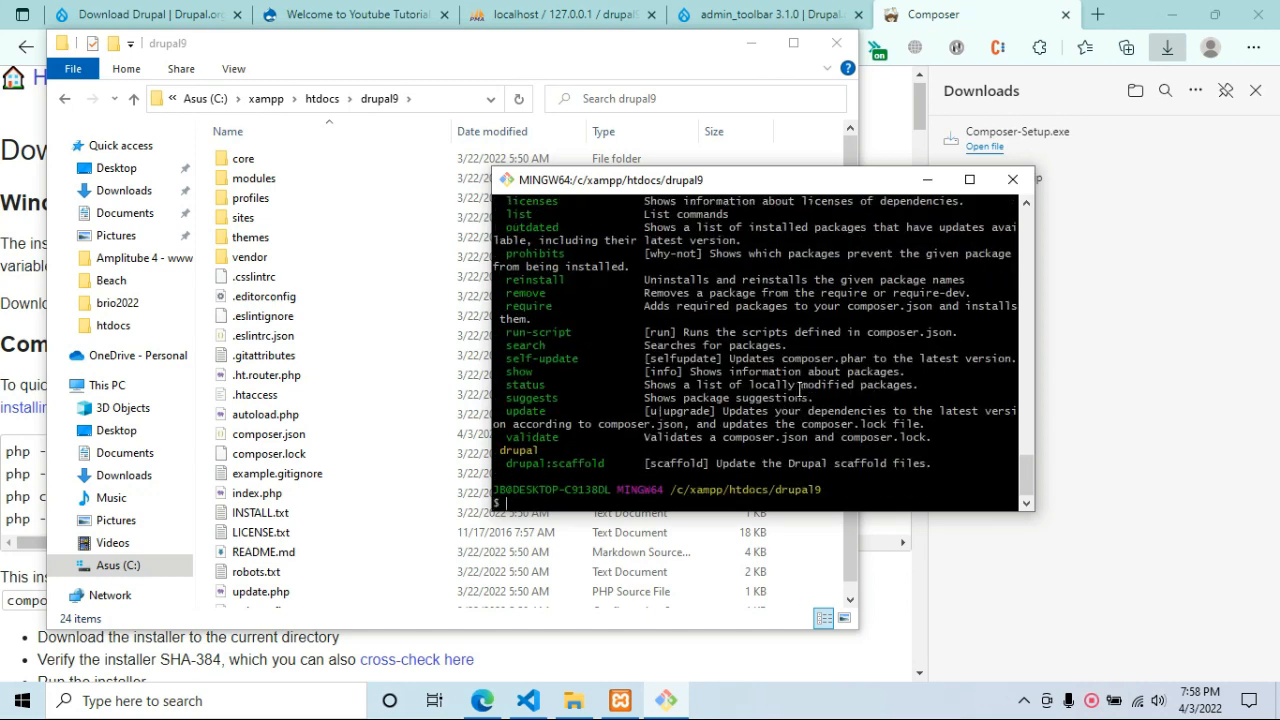
Copy the composer require 'drupal/admin_toolbar:^3.1' command from the 3.1.0 release page.
click(745, 11)
click(745, 11)
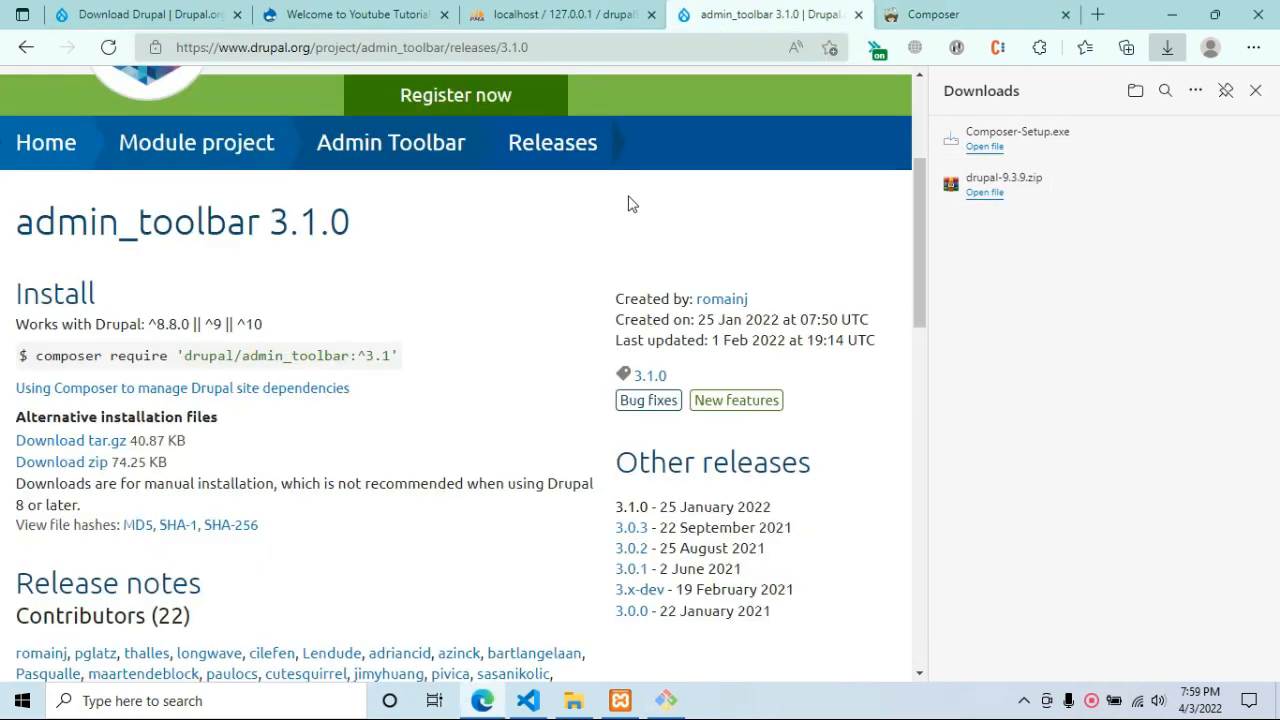
key(ctrl+minus)
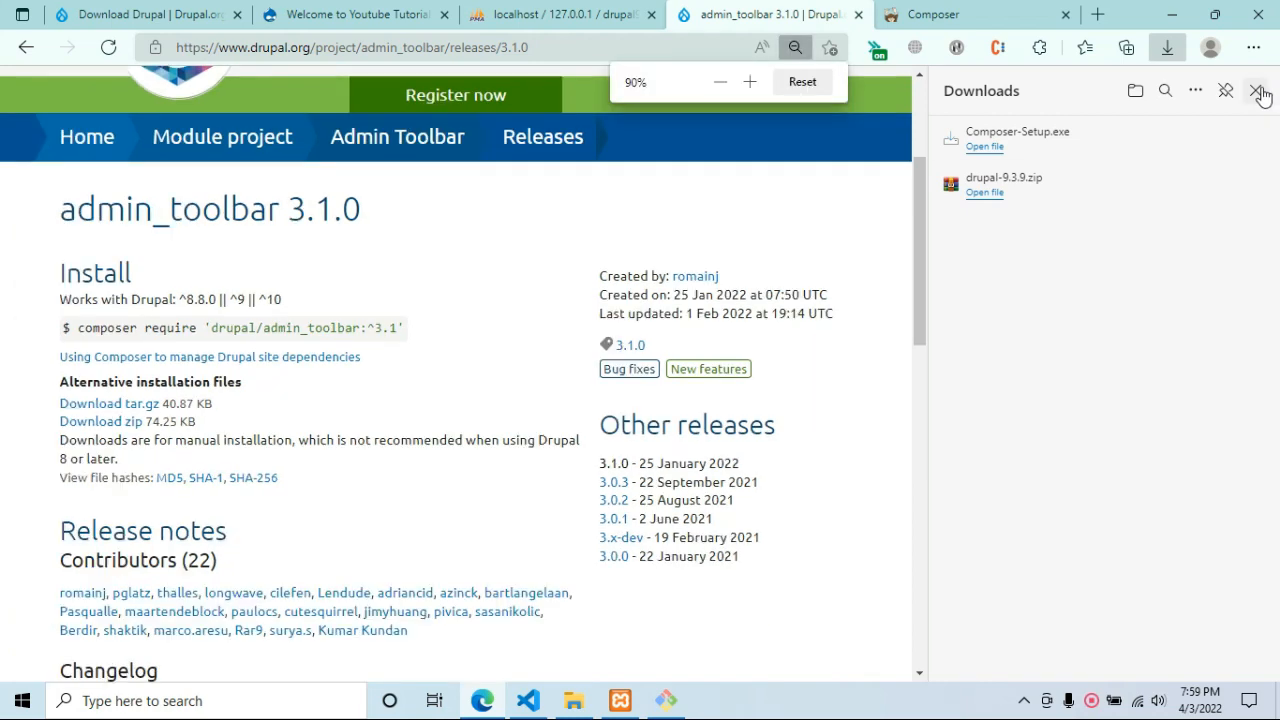
click(1256, 90)
scroll(714, 389, down, 3)
drag(579, 297, 256, 300)
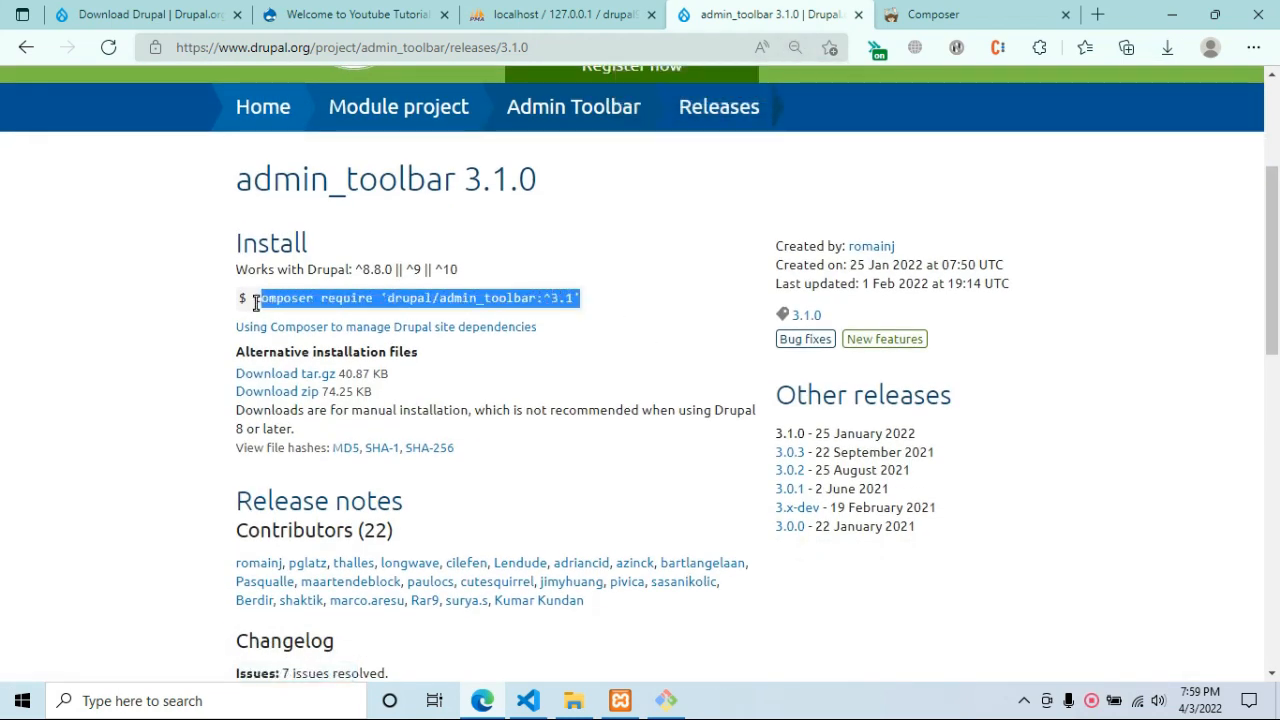
right_click(516, 300)
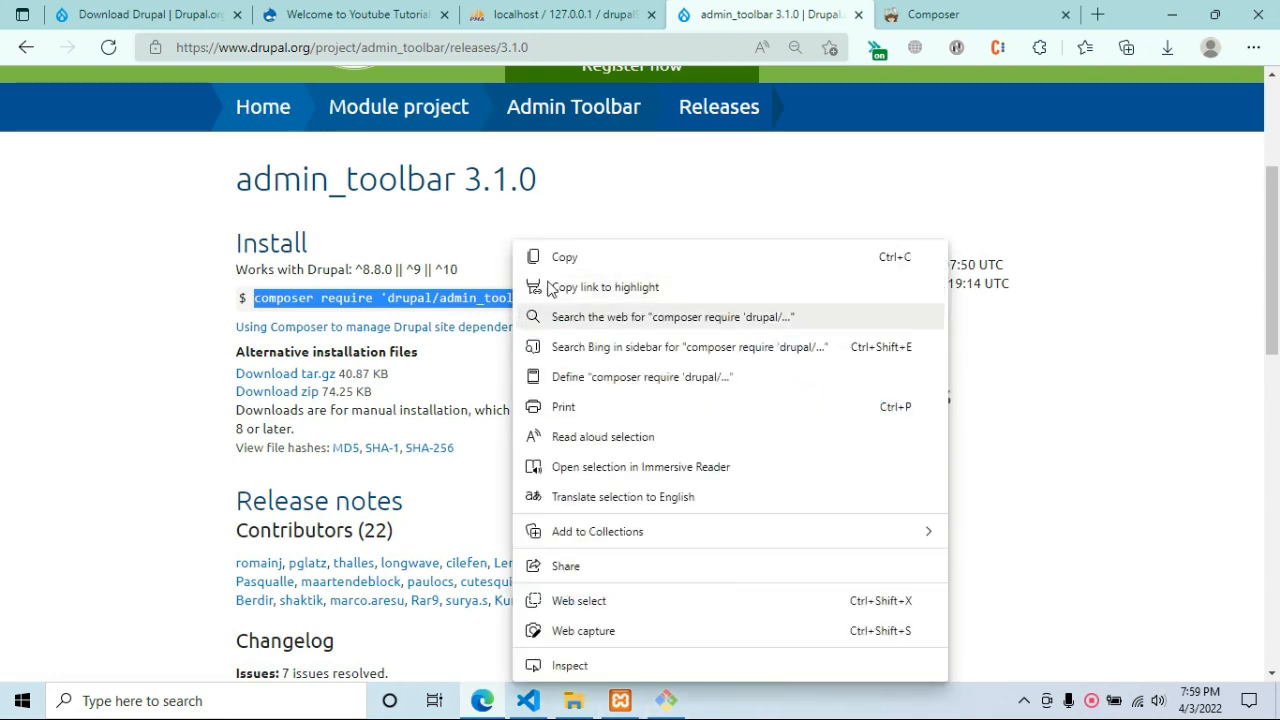
click(545, 255)
Paste and run the command in Git Bash to install admin_toolbar 3.1.0.
click(666, 700)
right_click(700, 528)
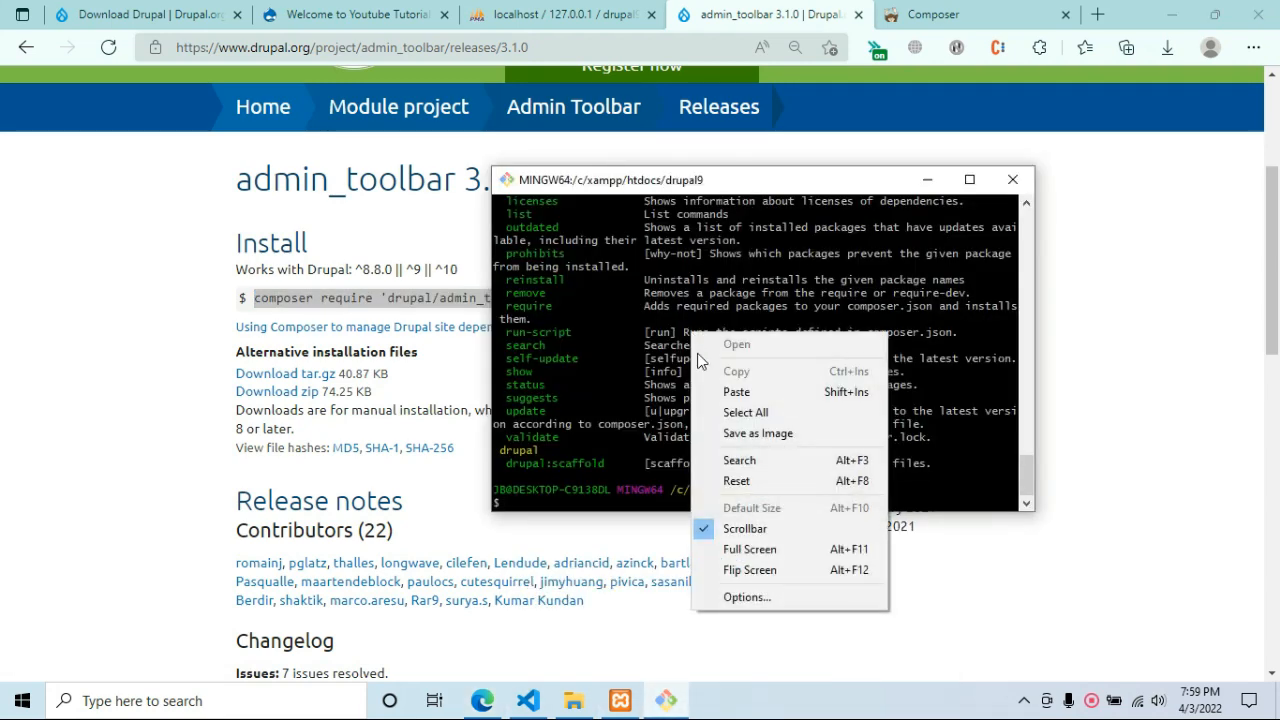
click(735, 393)
key(Return)
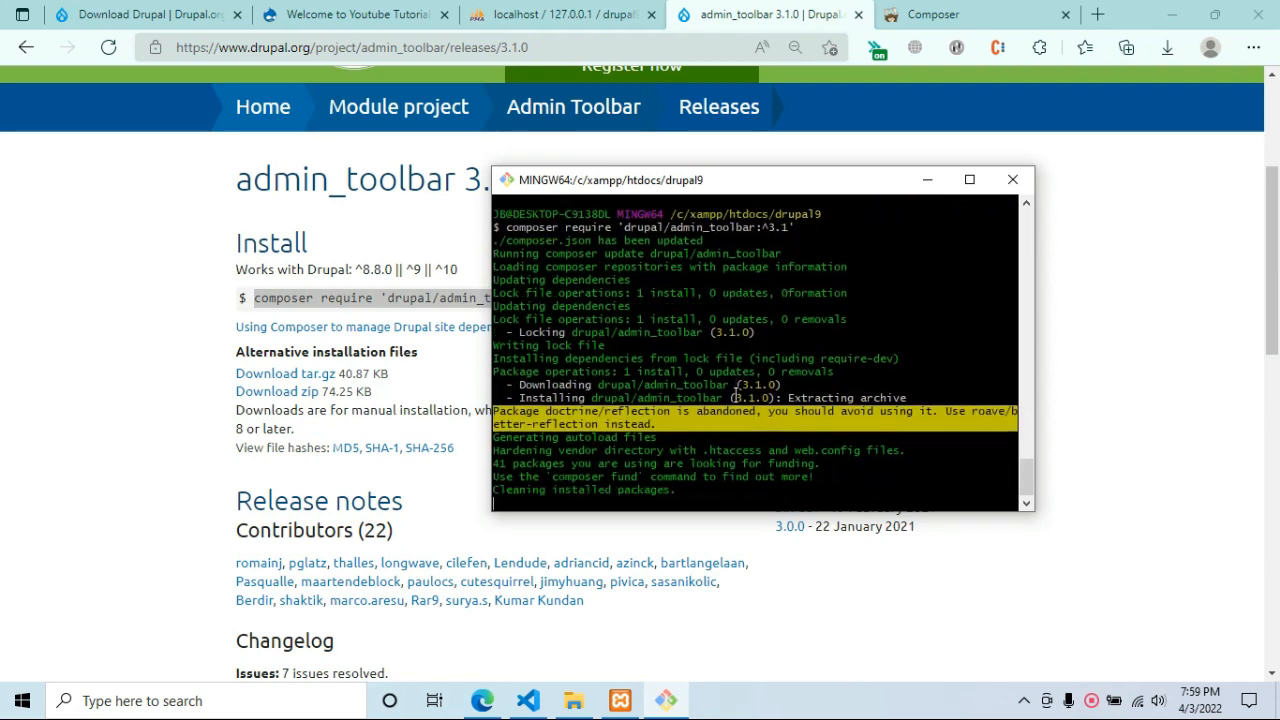
Open the Extend page and find the Admin Toolbar modules with a page search.
click(345, 14)
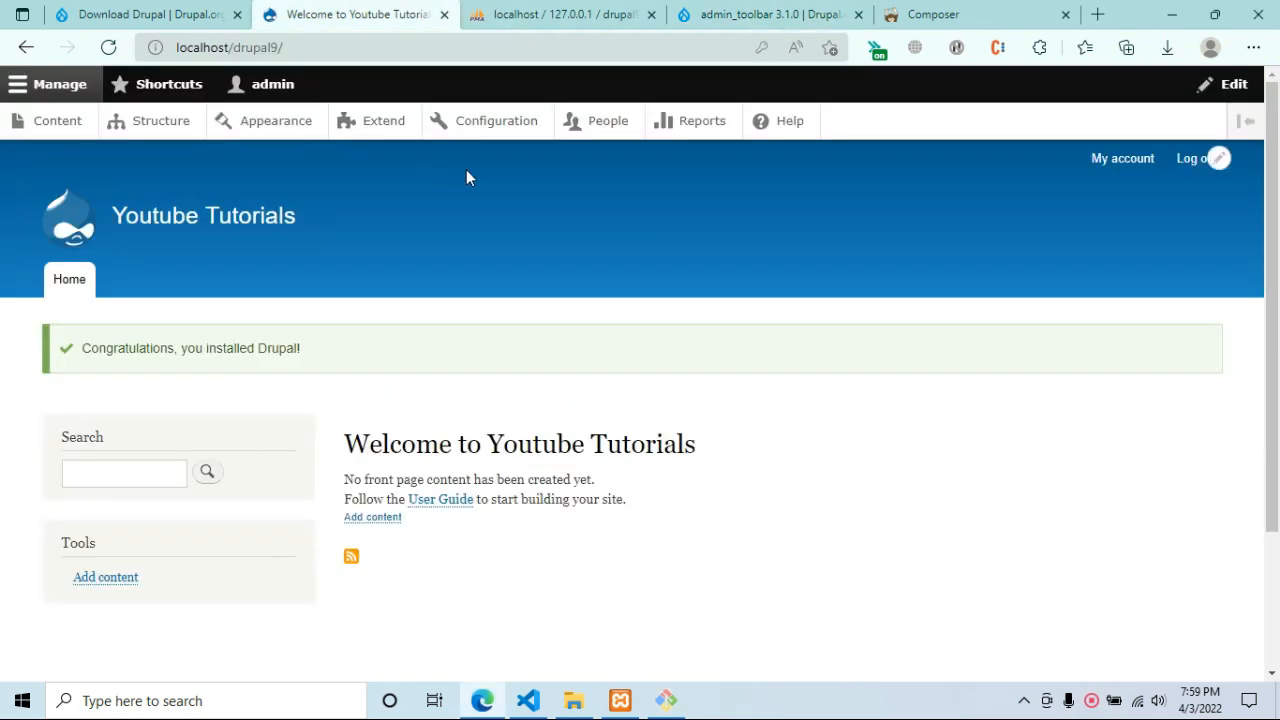
click(388, 125)
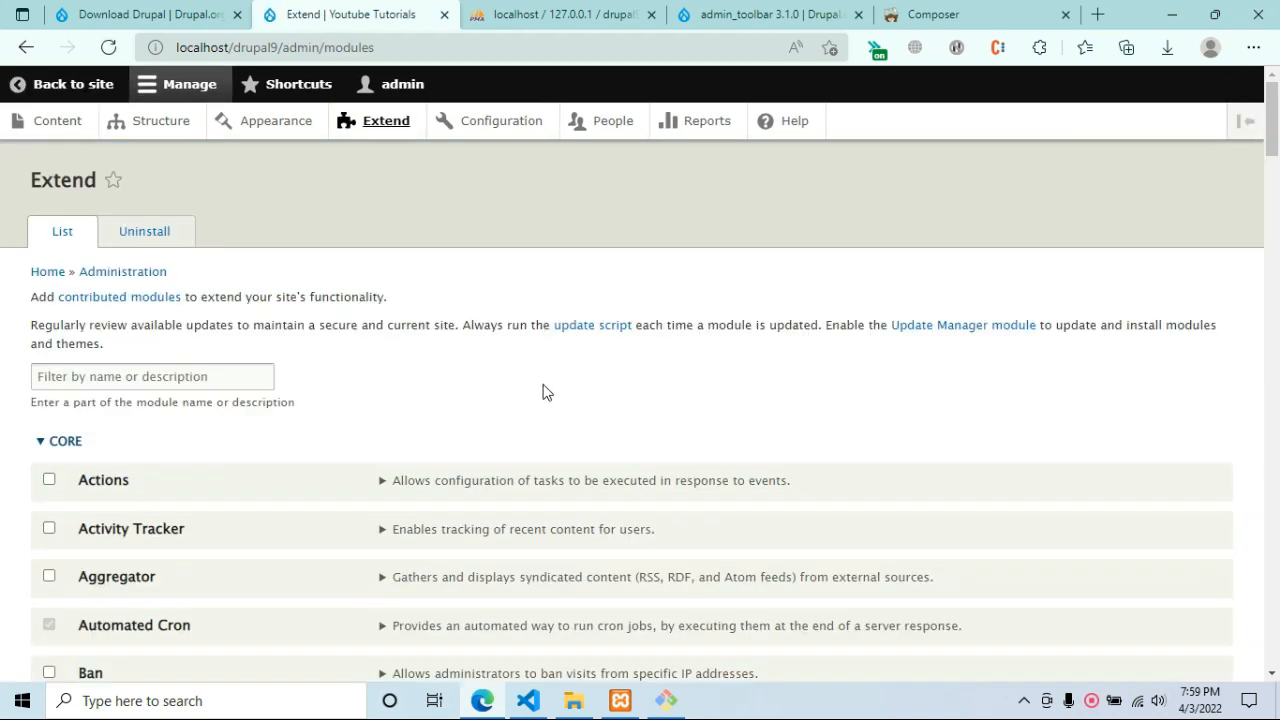
key(ctrl+f)
text(admin tool)
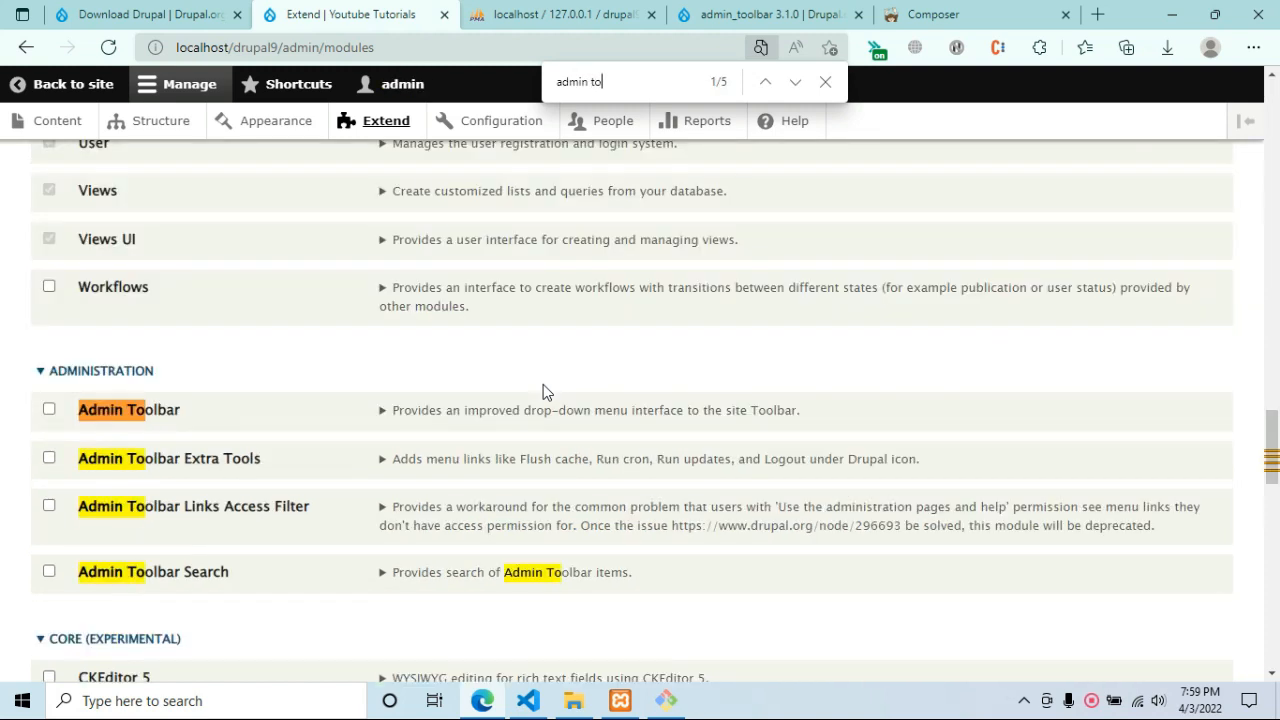
key(Escape)
Tick Admin Toolbar plus Extra Tools, Links Access Filter and Search, then install them.
click(178, 412)
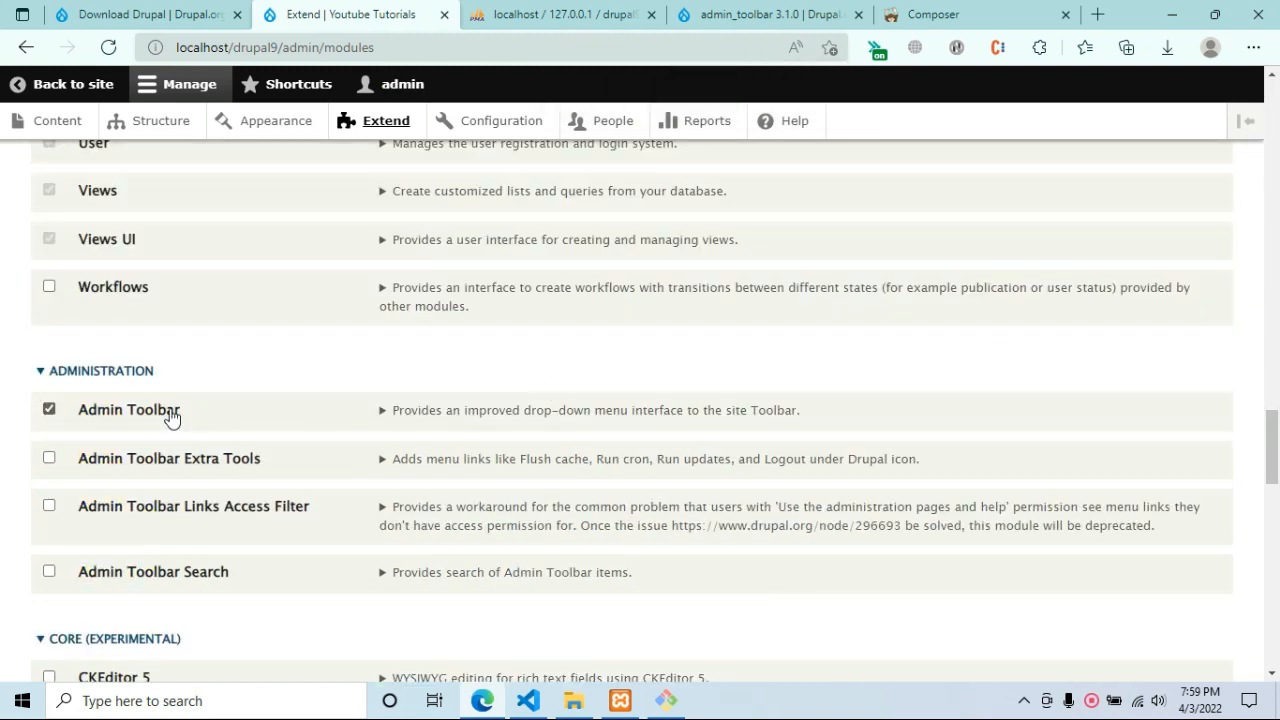
click(170, 460)
click(171, 509)
click(164, 572)
drag(1273, 450, 1194, 574)
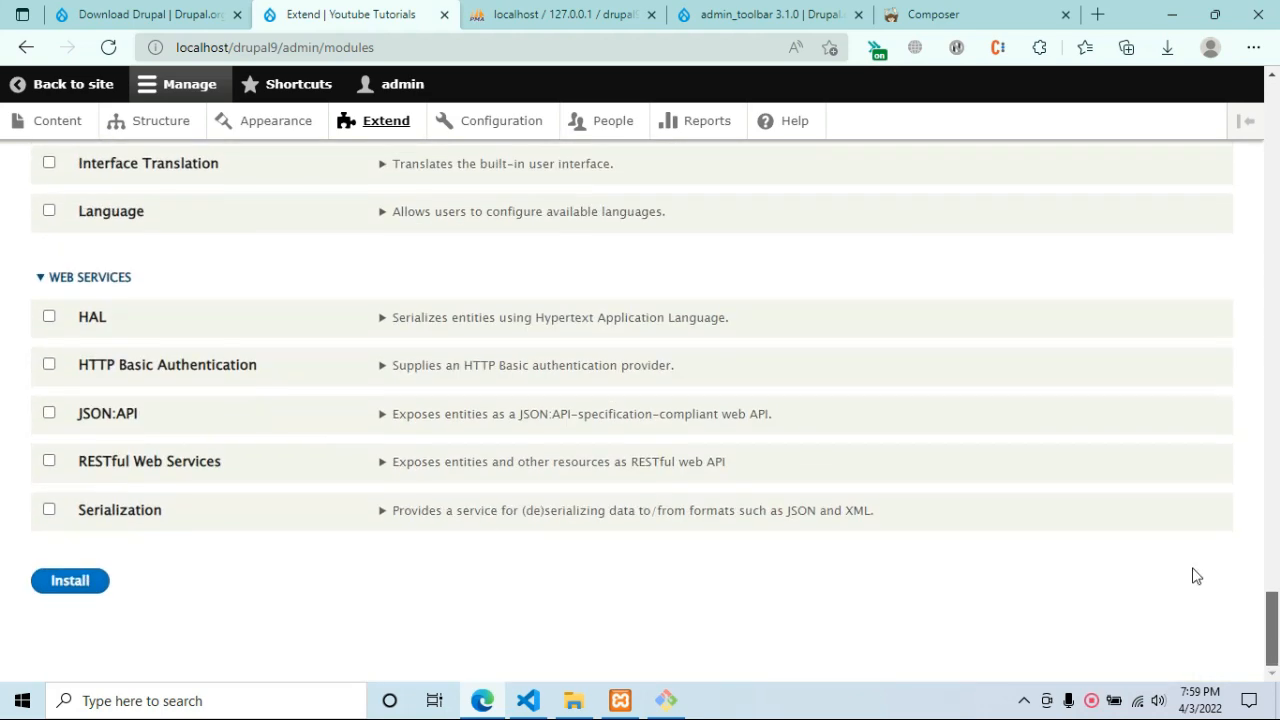
click(68, 583)
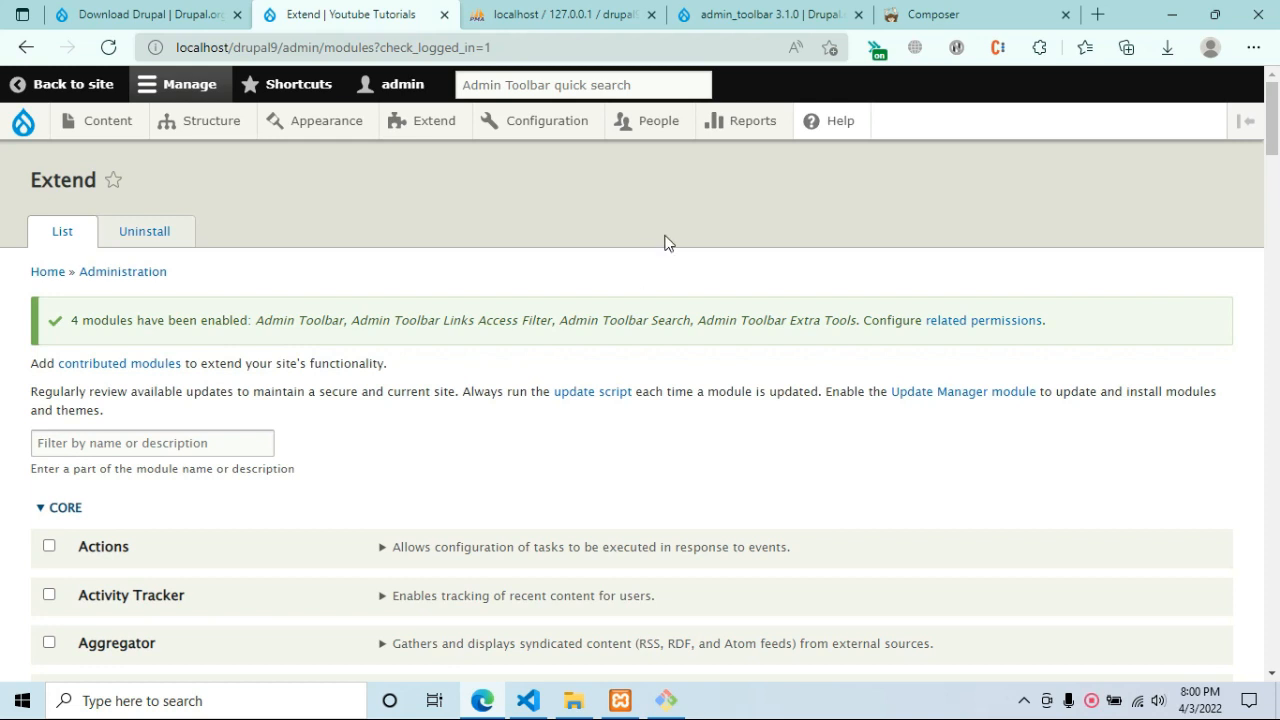
scroll(770, 416, down, 3)
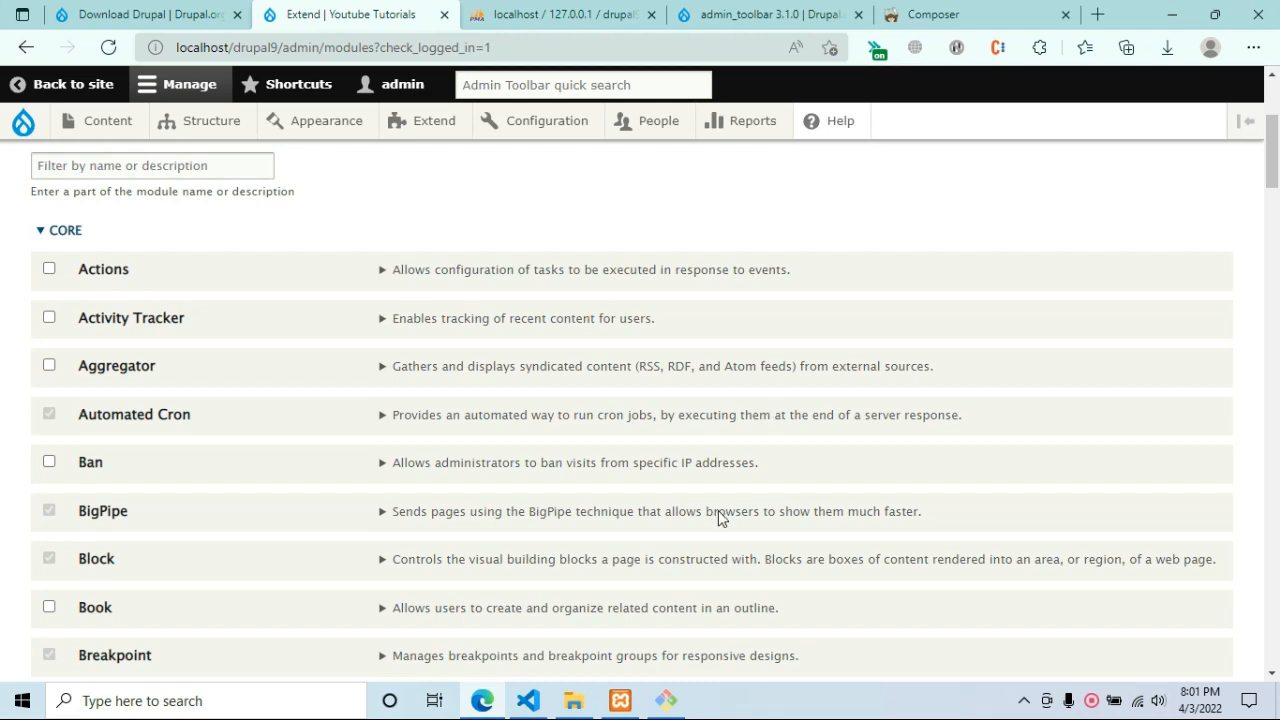
scroll(566, 429, down, 4)
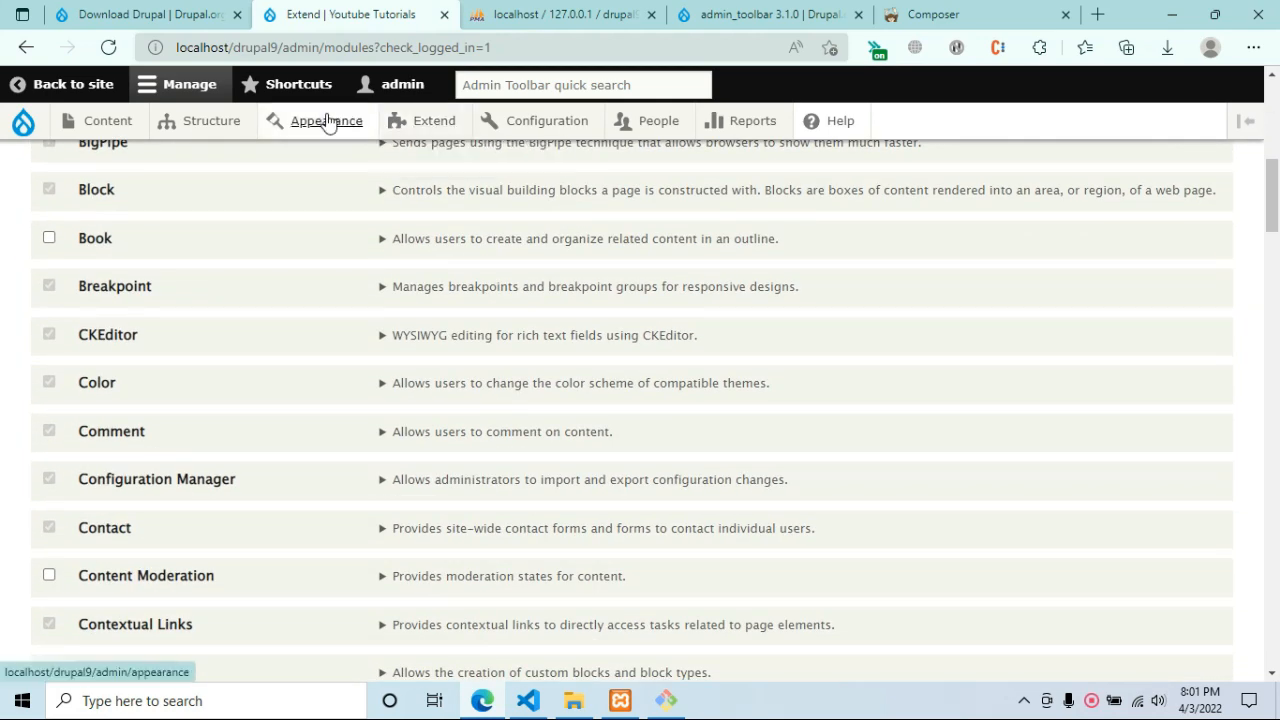
click(38, 135)
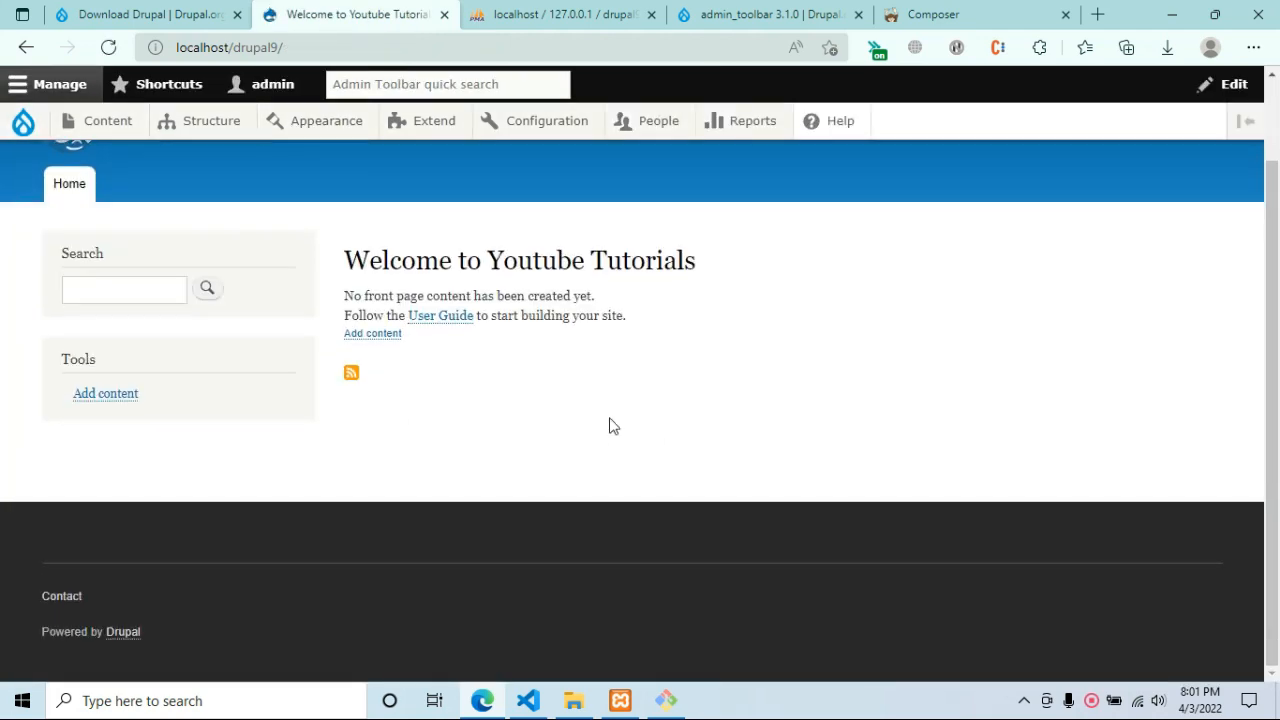
Start a new content type and name it Videos.
scroll(613, 426, up, 1)
mouse_move(229, 123)
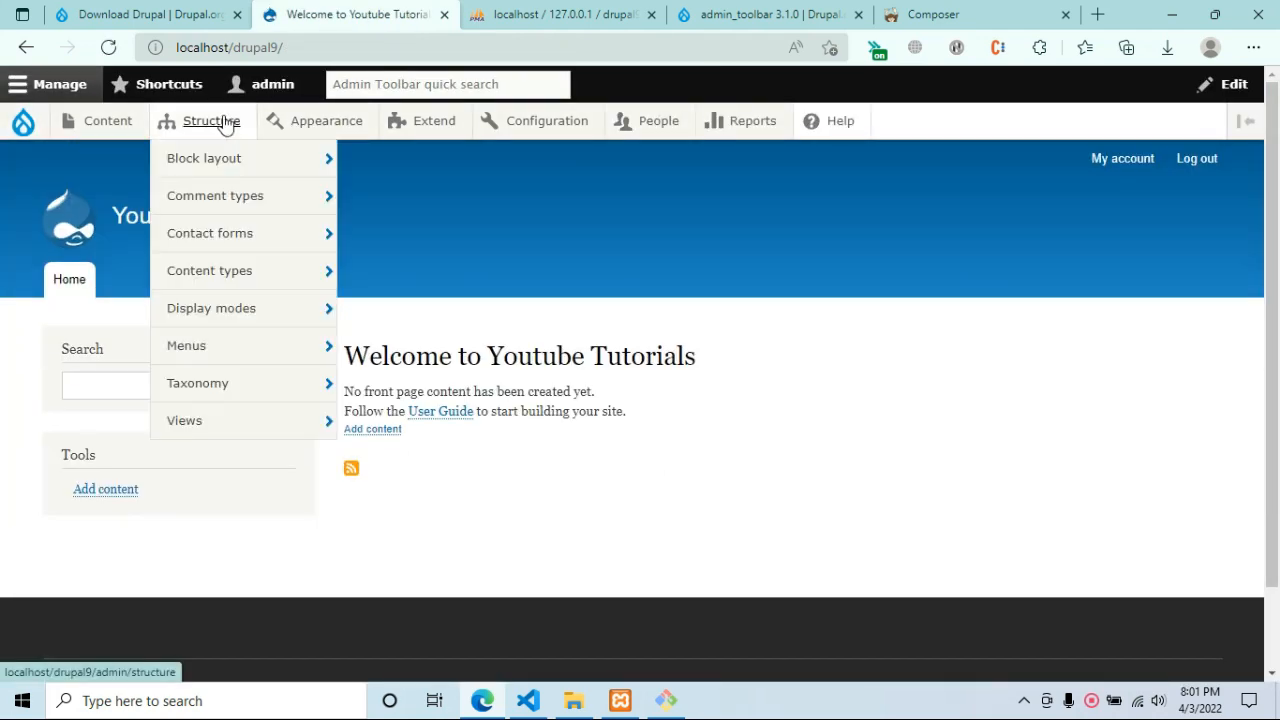
mouse_move(269, 283)
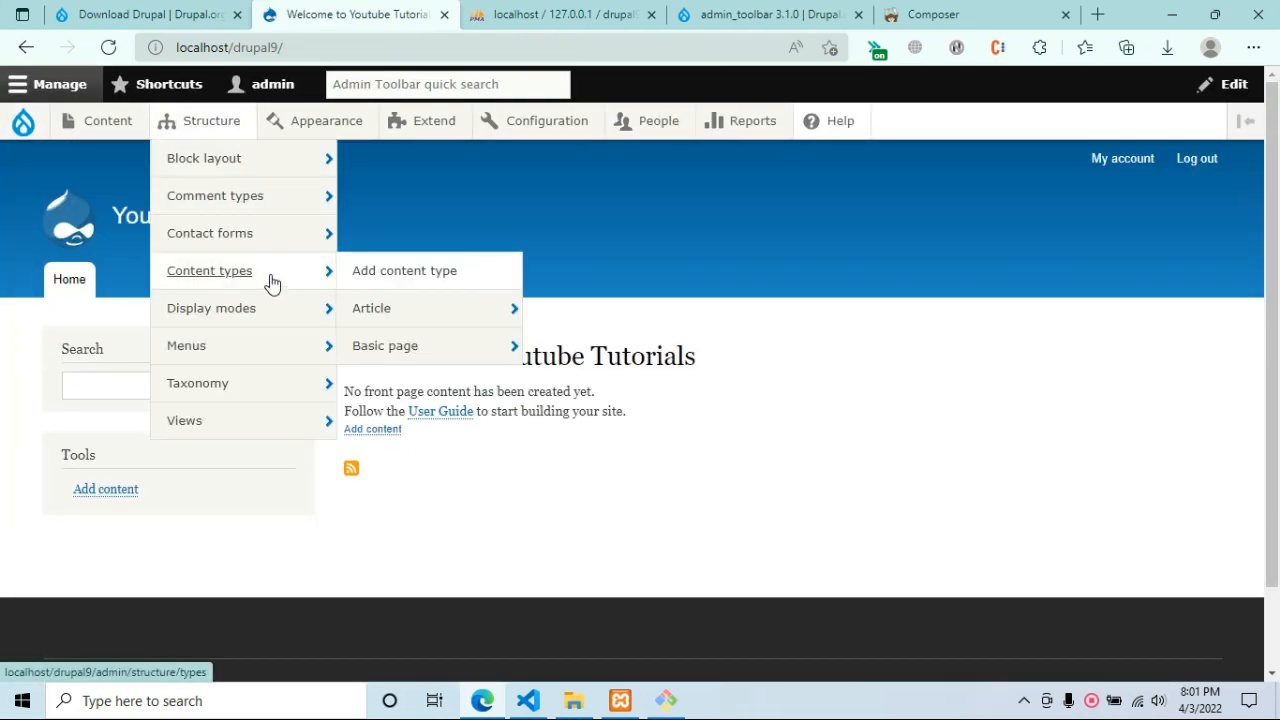
click(417, 289)
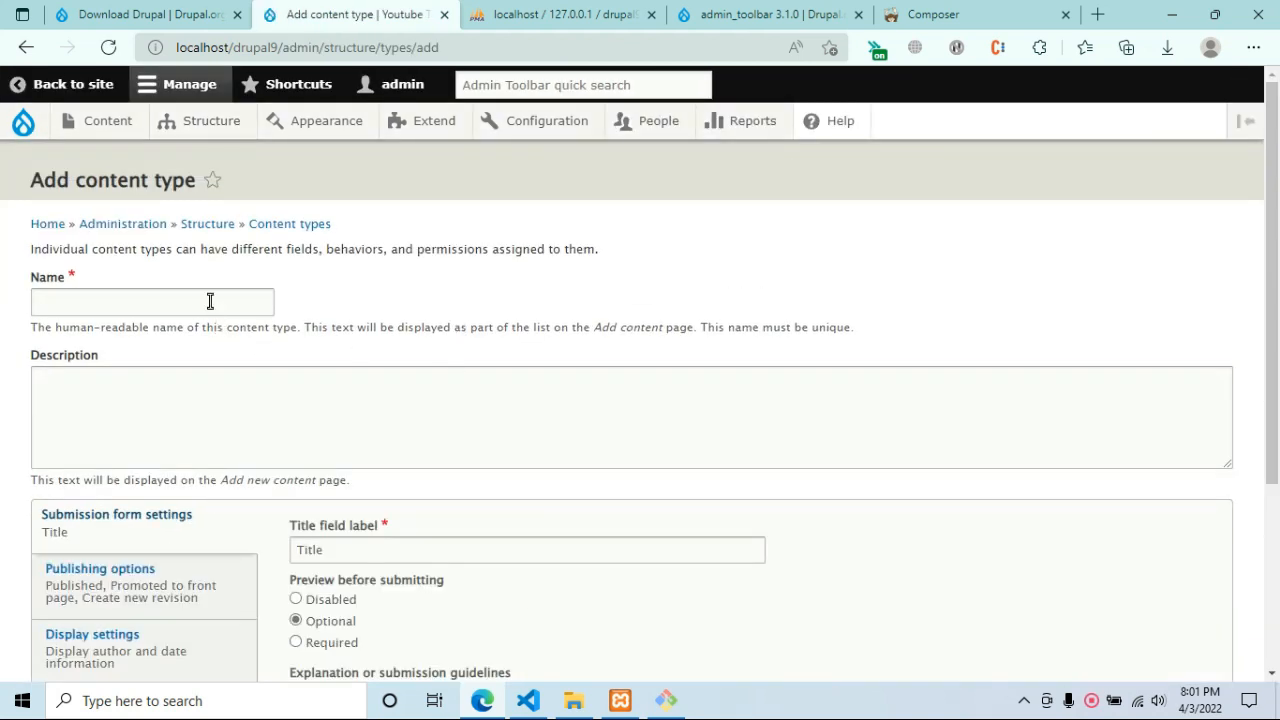
click(210, 301)
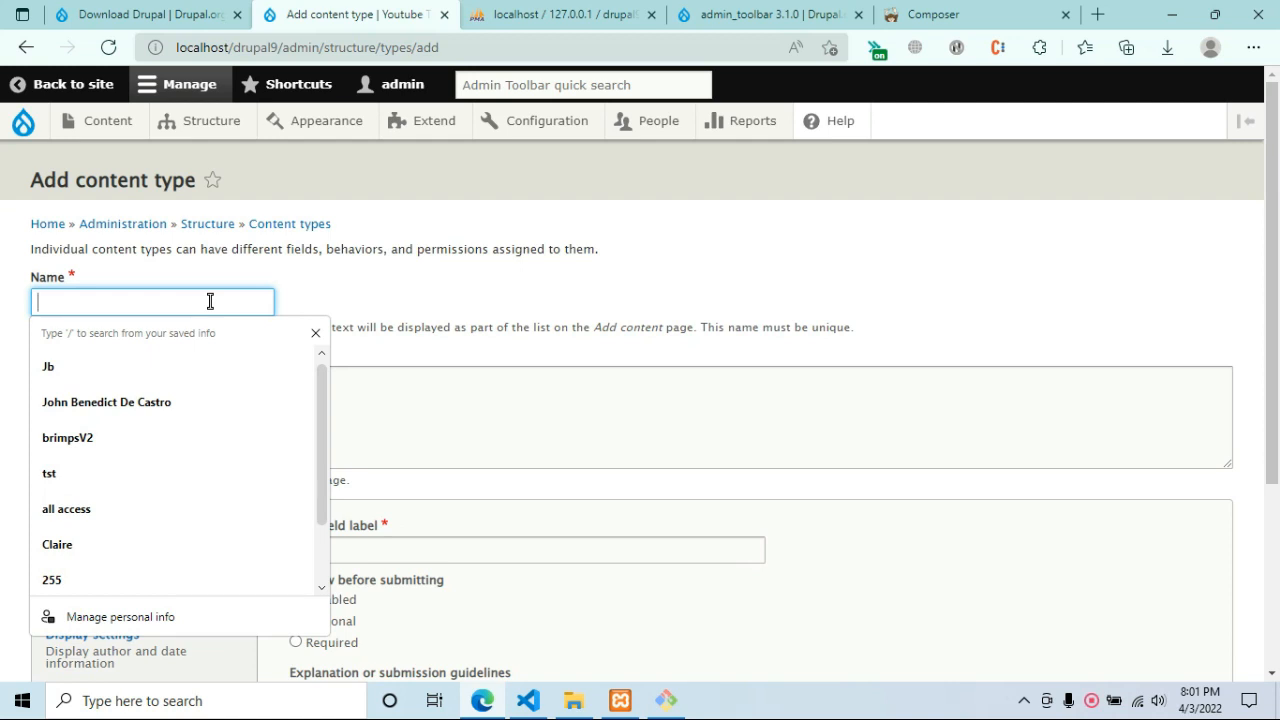
text(You)
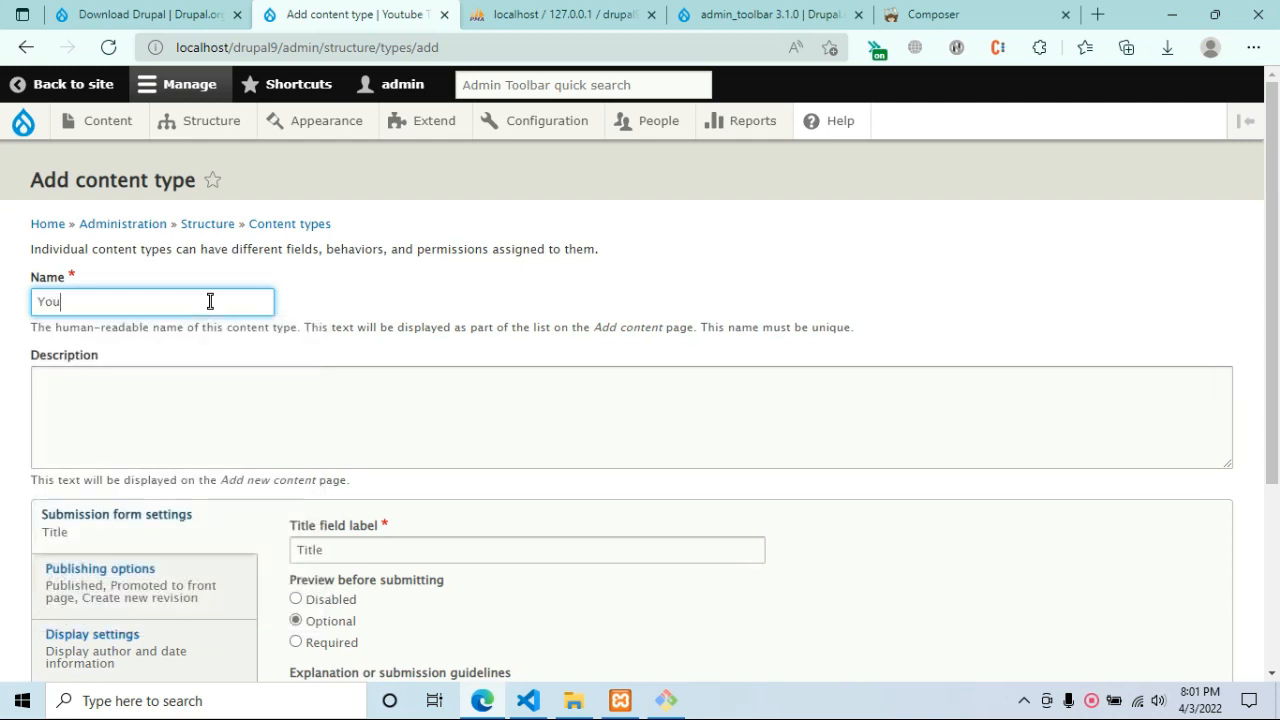
text(tube Tu)
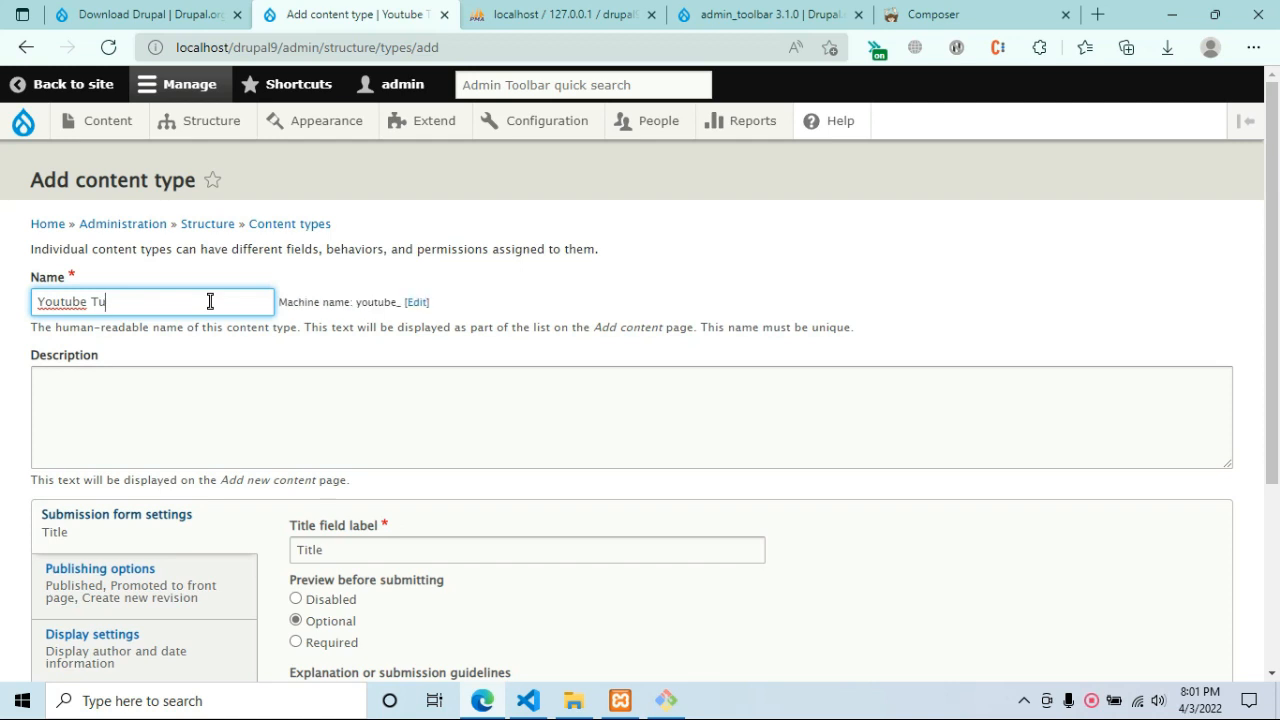
text(to)
key(ctrl+a)
key(BackSpace)
text(Vid)
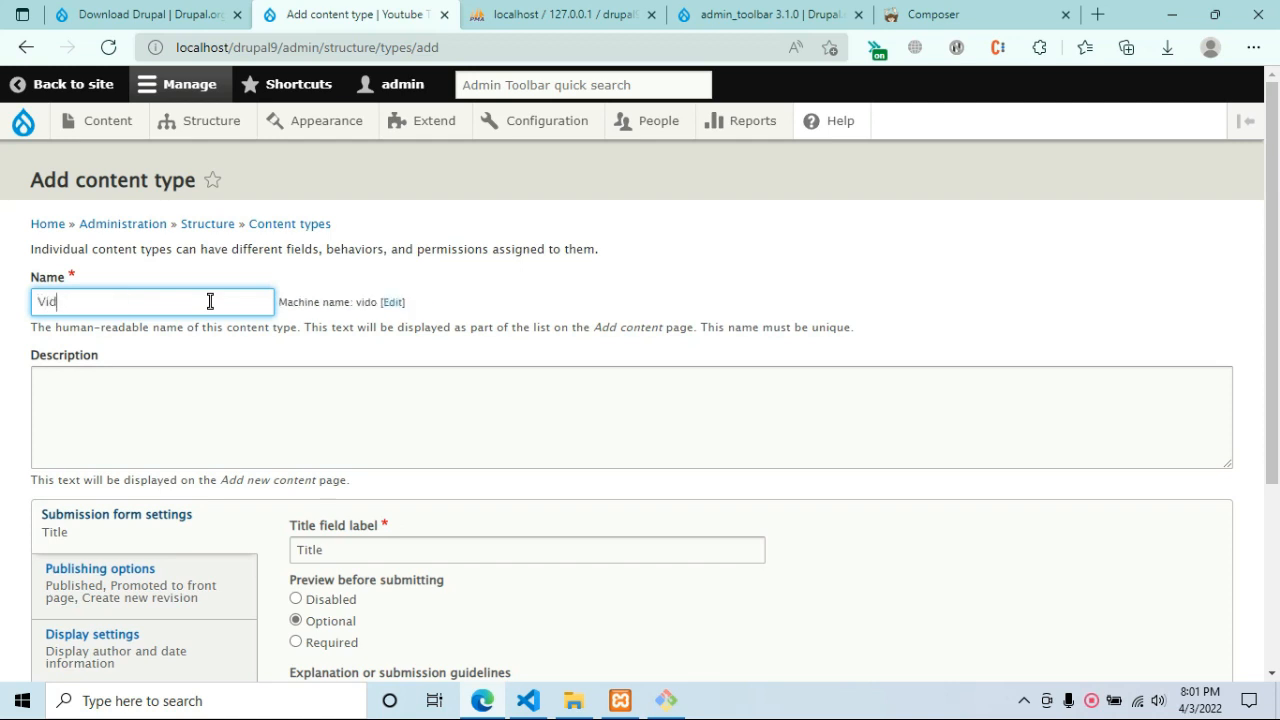
text(eos)
click(871, 272)
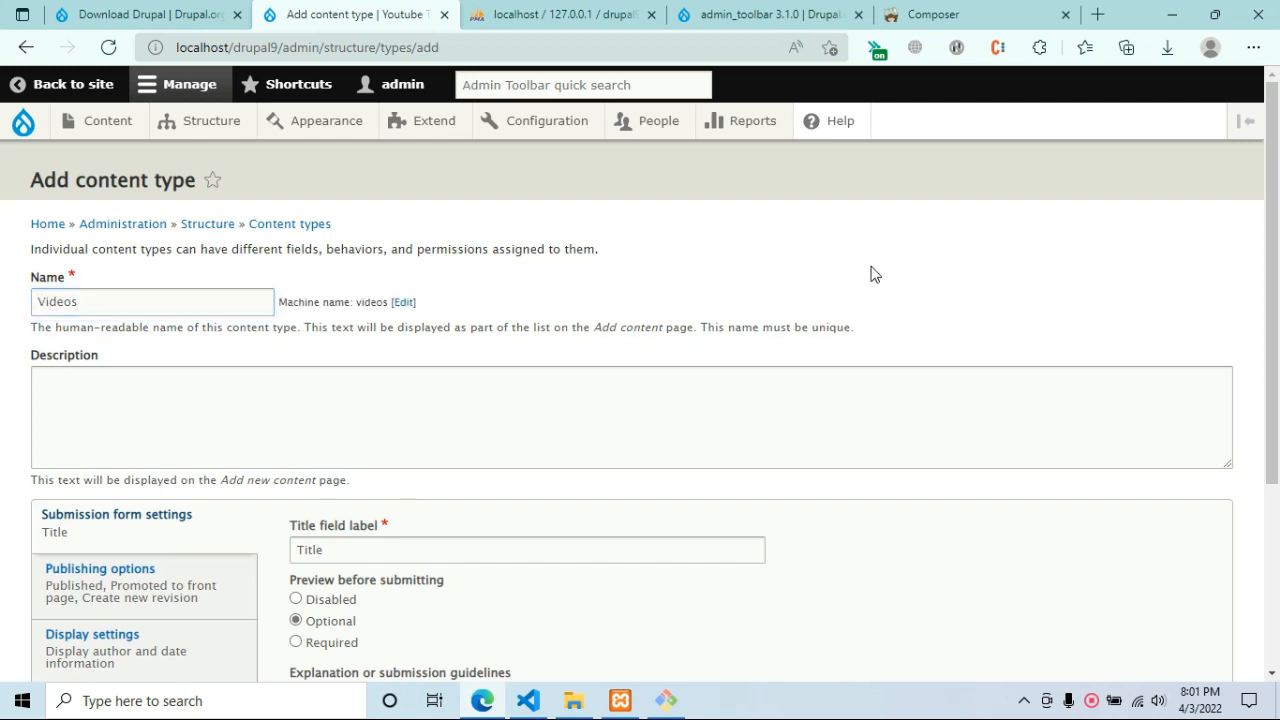
Keep the Title label and untick Display author and date information.
double_click(836, 327)
click(836, 349)
scroll(674, 345, down, 3)
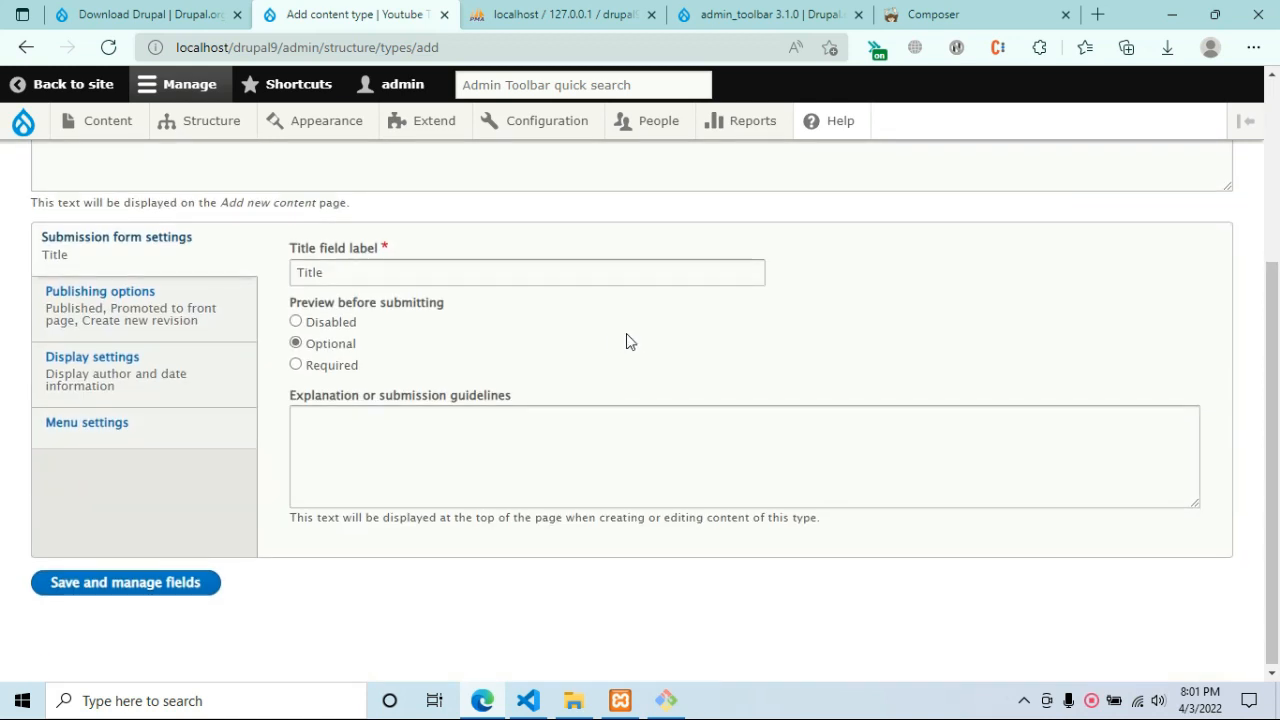
double_click(360, 271)
click(443, 348)
scroll(314, 423, up, 2)
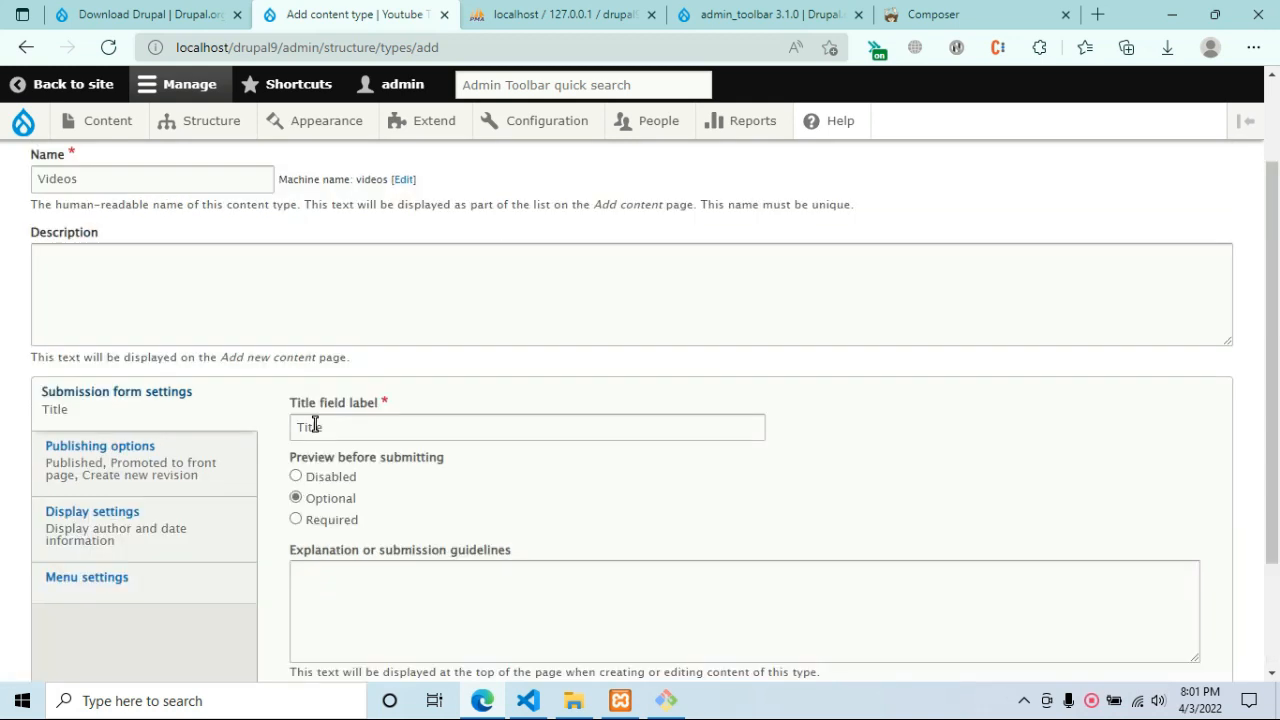
scroll(206, 463, down, 1)
click(206, 463)
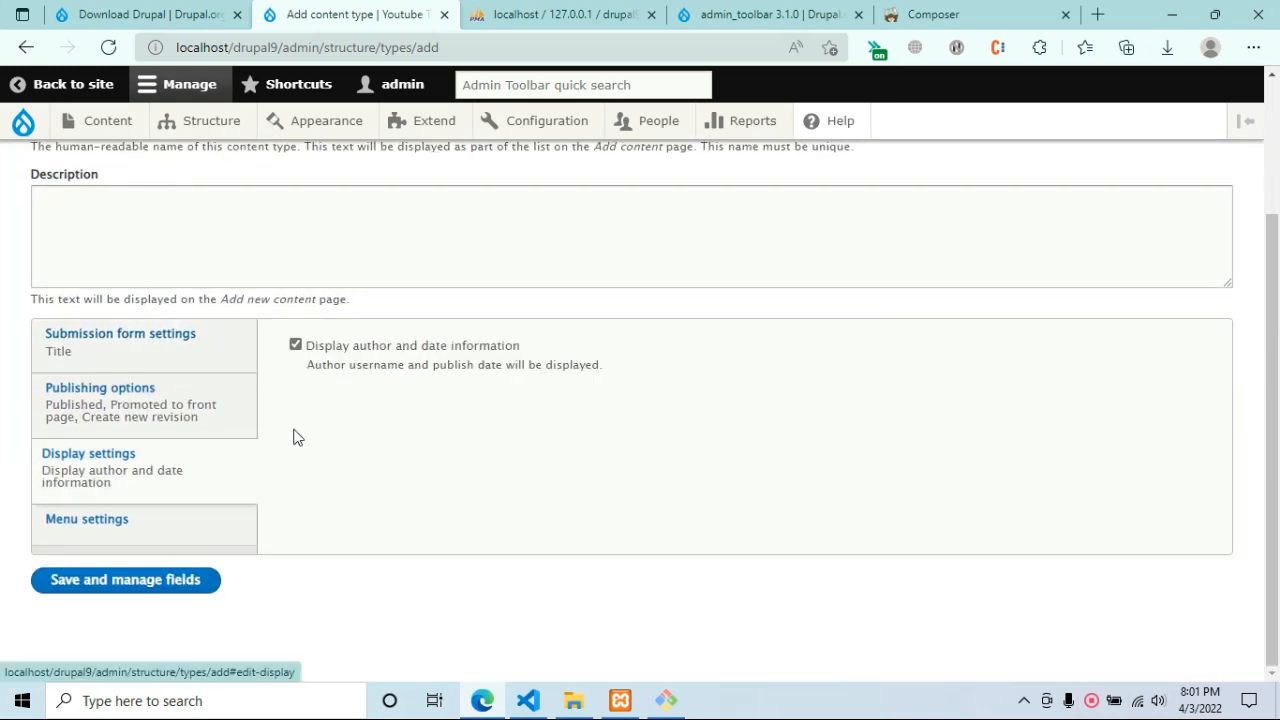
click(382, 345)
click(169, 363)
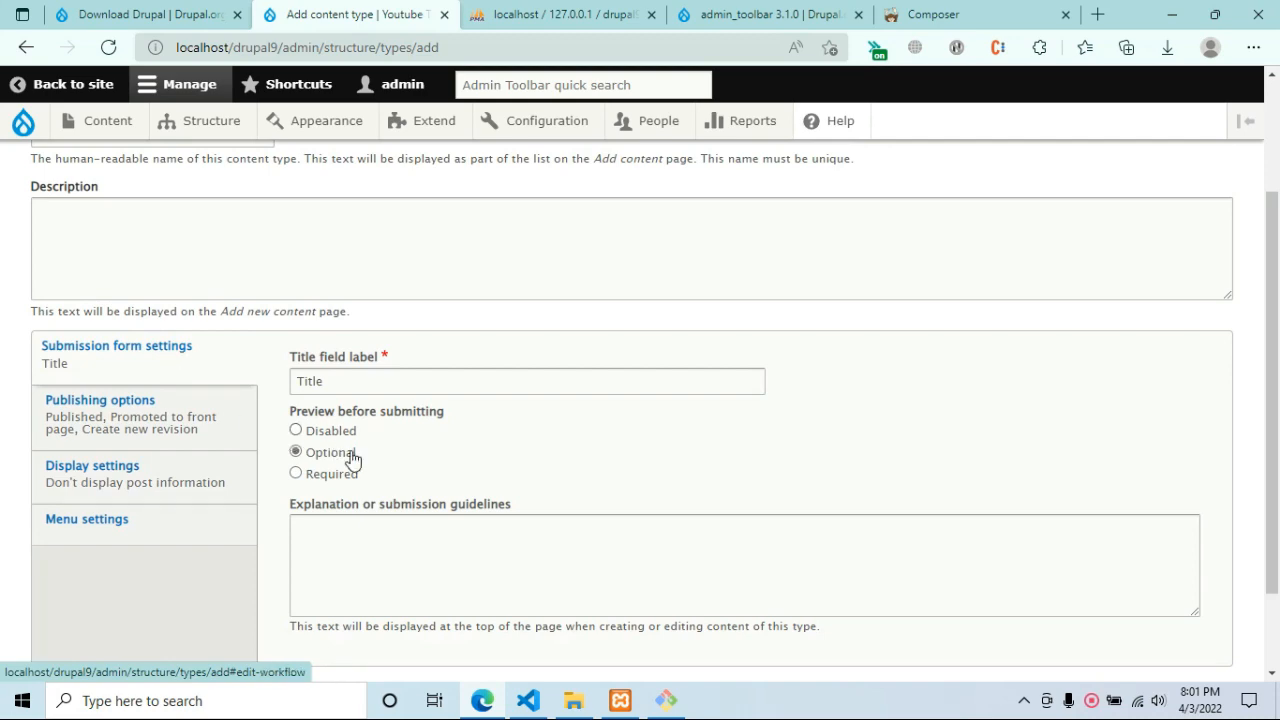
Save the Videos content type and go to its Manage fields page.
scroll(384, 447, up, 2)
scroll(383, 447, down, 3)
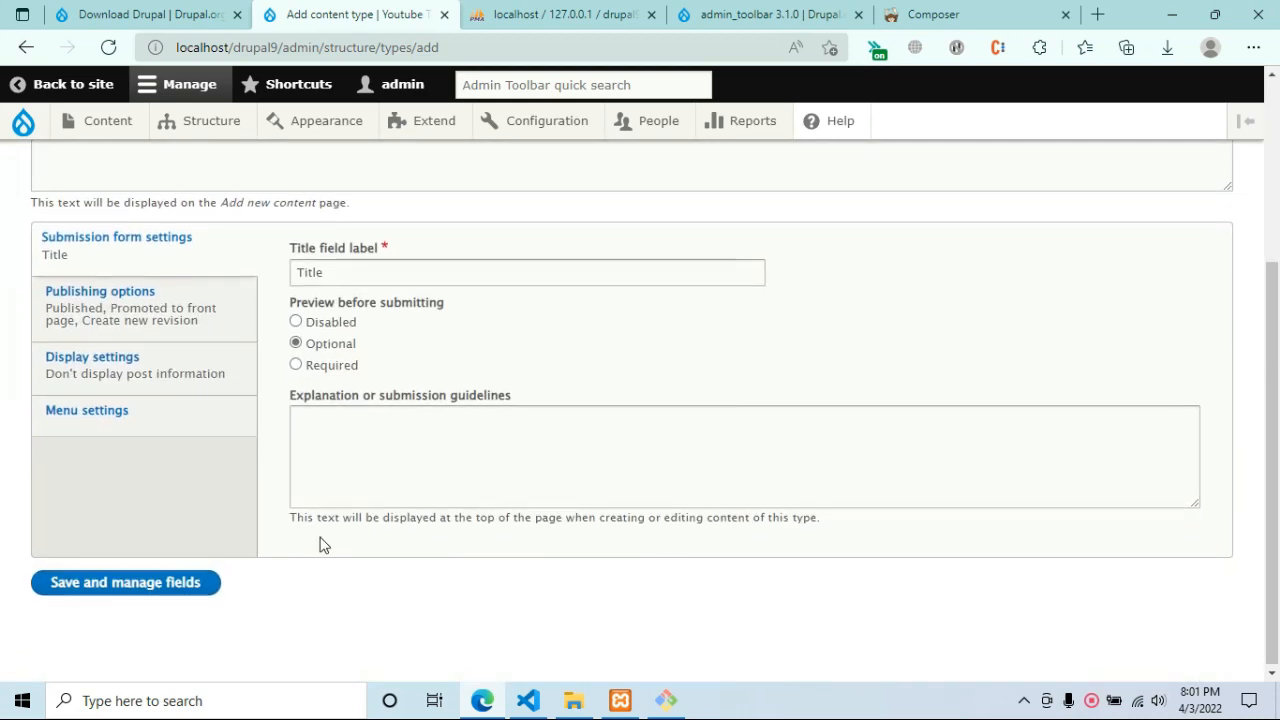
scroll(200, 571, up, 3)
scroll(200, 572, down, 2)
scroll(200, 572, down, 2)
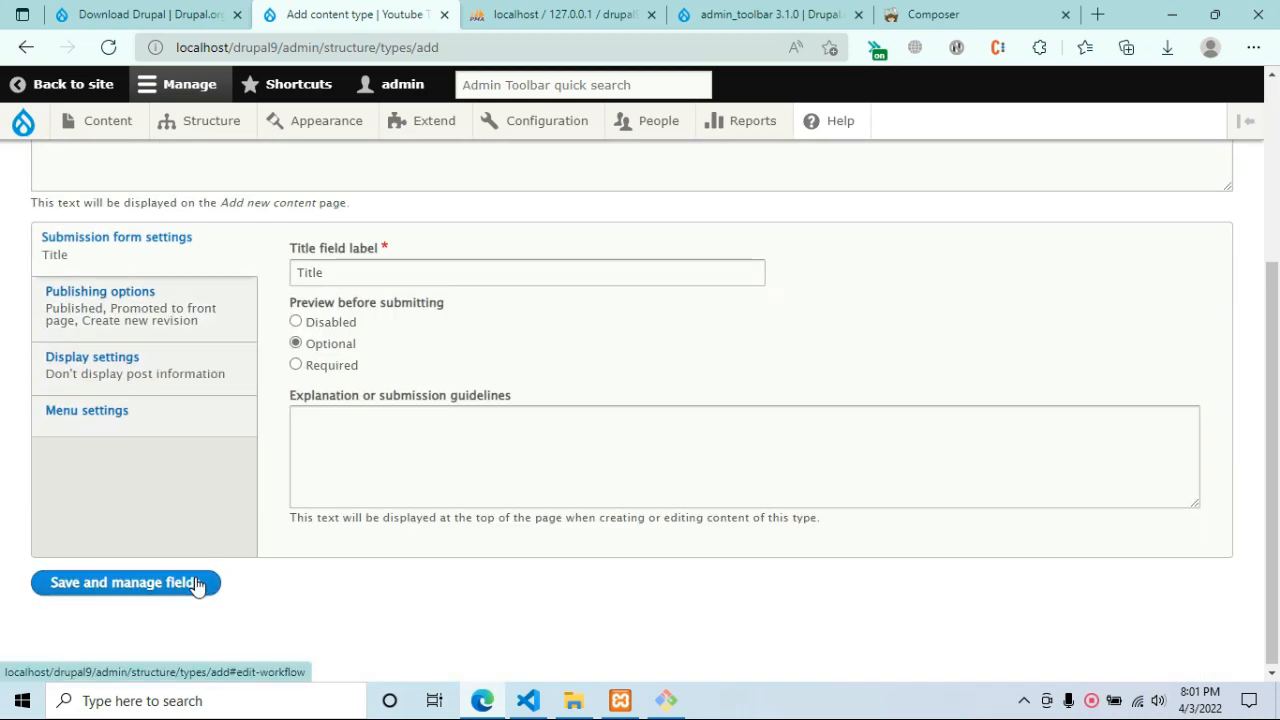
click(190, 583)
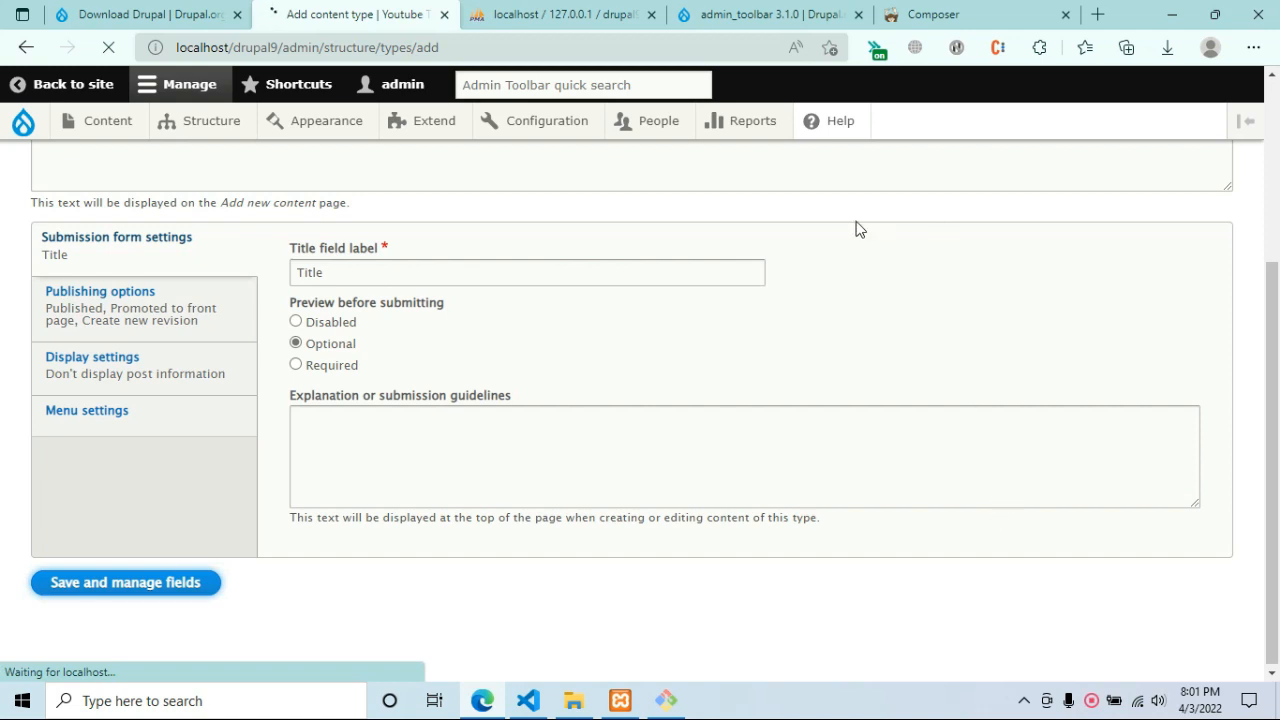
scroll(878, 447, up, 3)
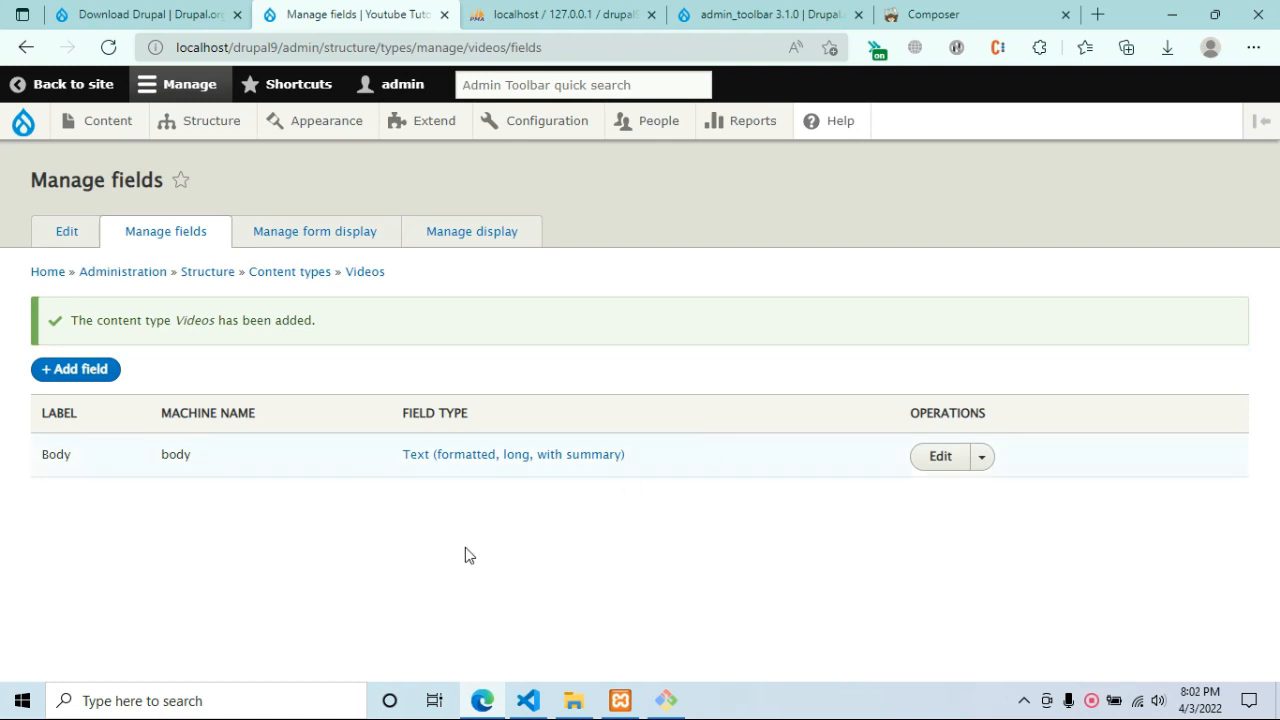
Add a Text (formatted, long) field labelled 'Embed URL' to the Videos content type.
click(103, 370)
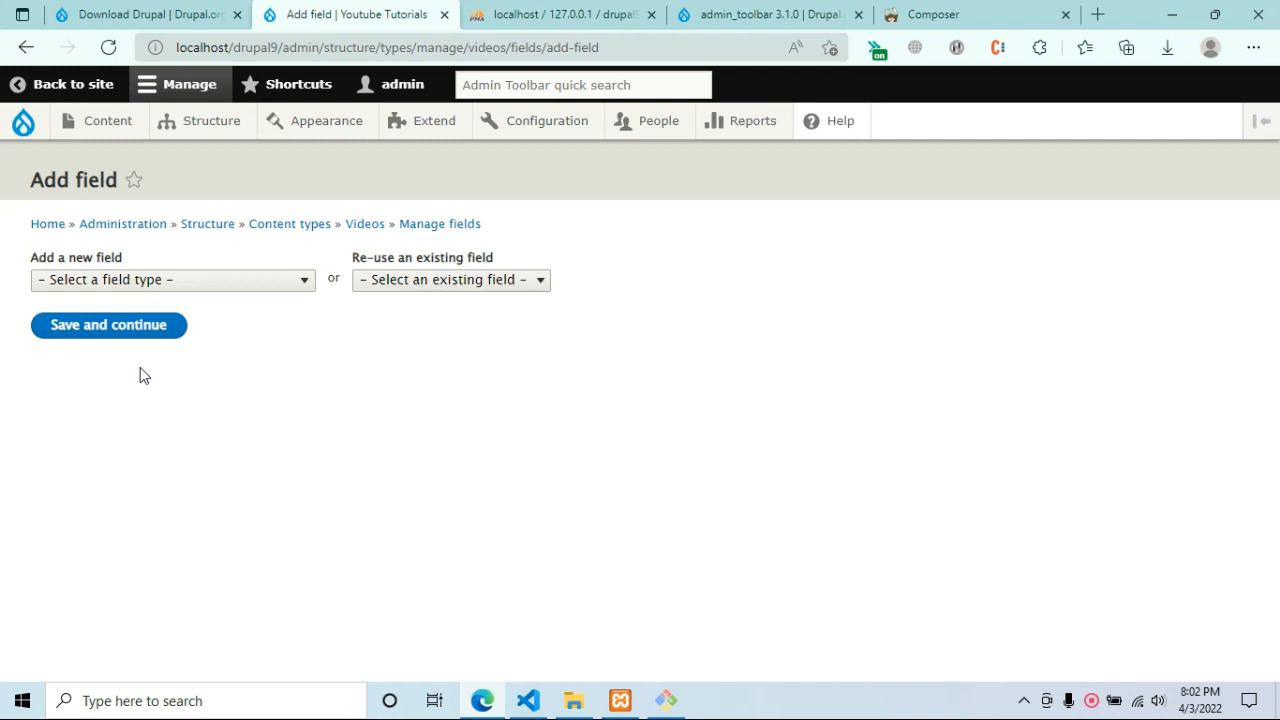
click(299, 284)
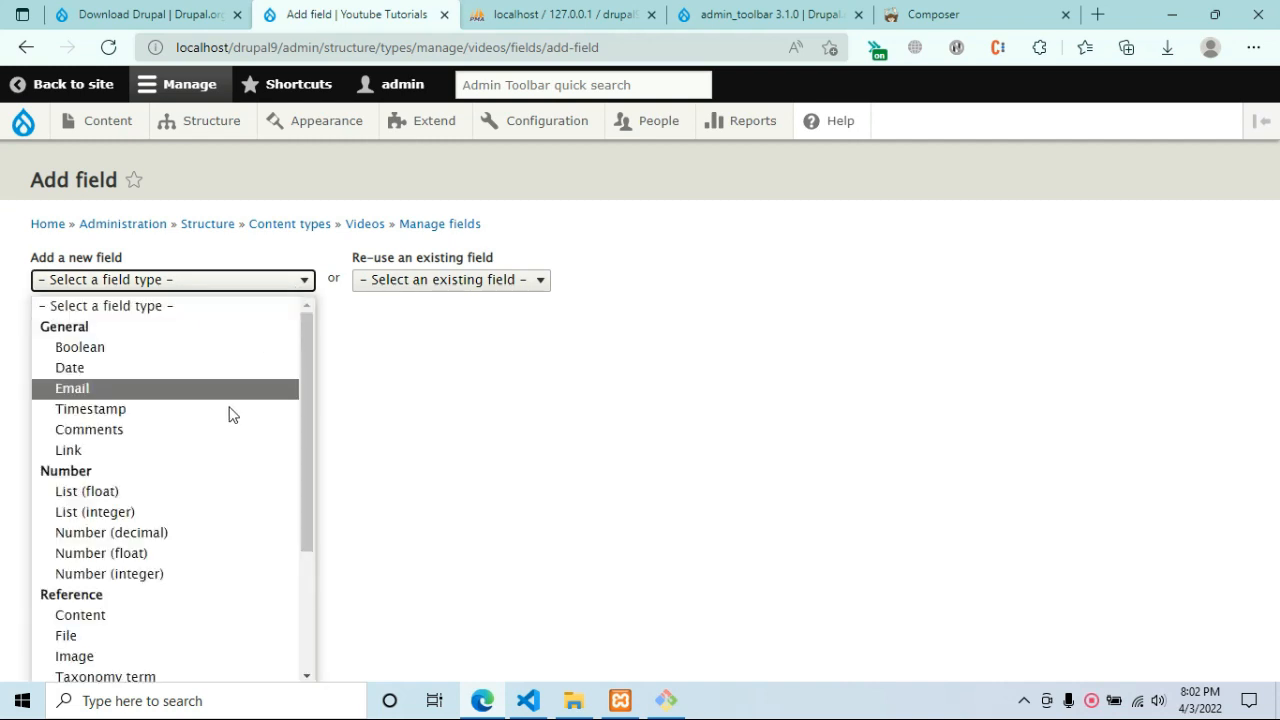
key(e)
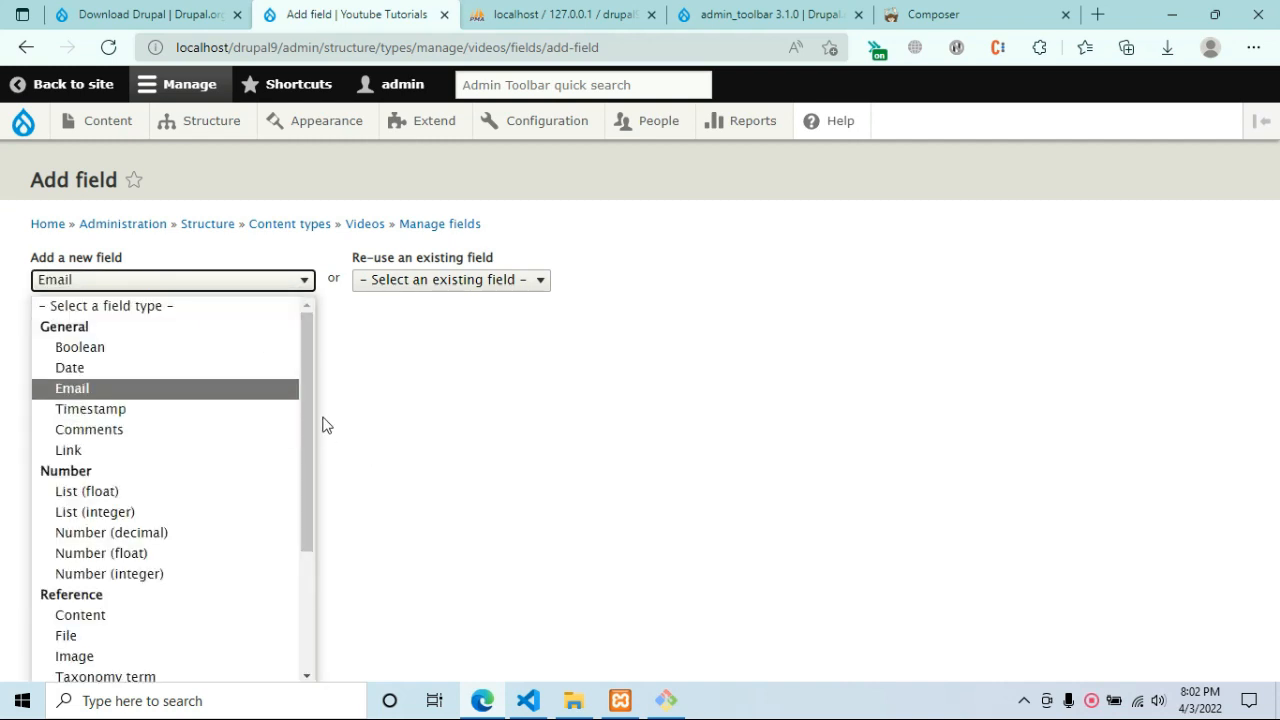
scroll(290, 540, down, 3)
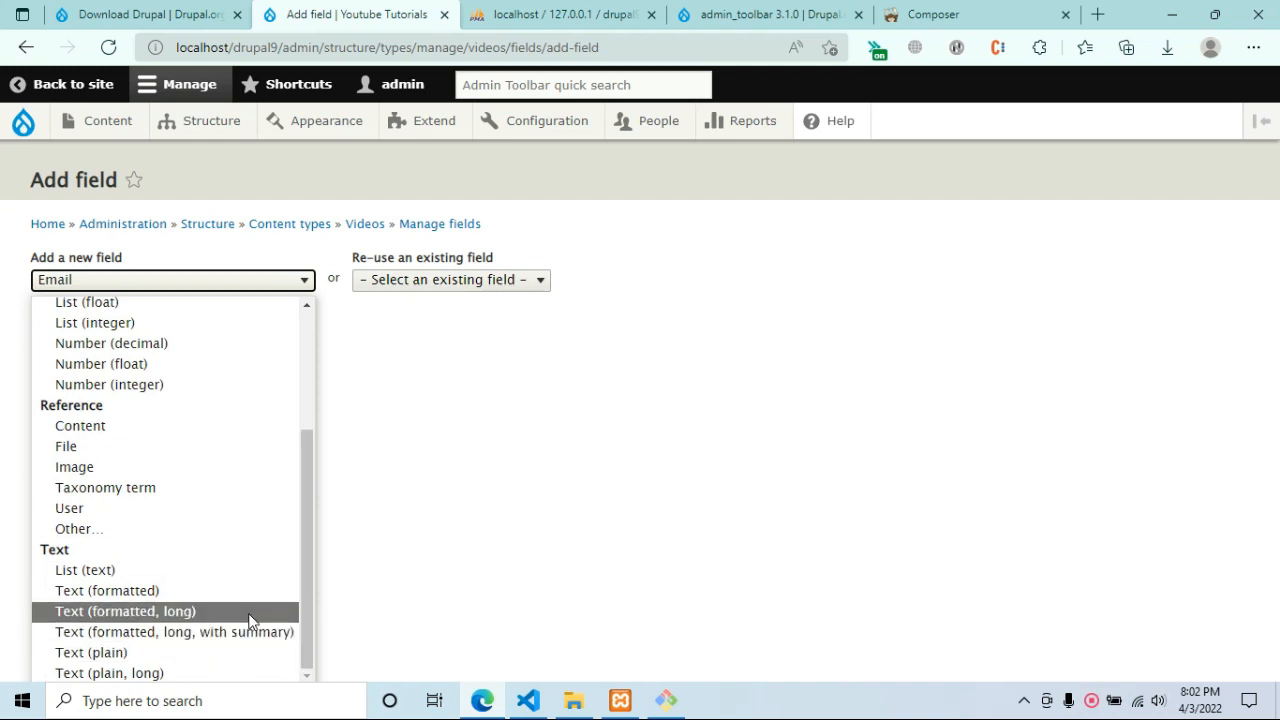
click(250, 620)
click(144, 346)
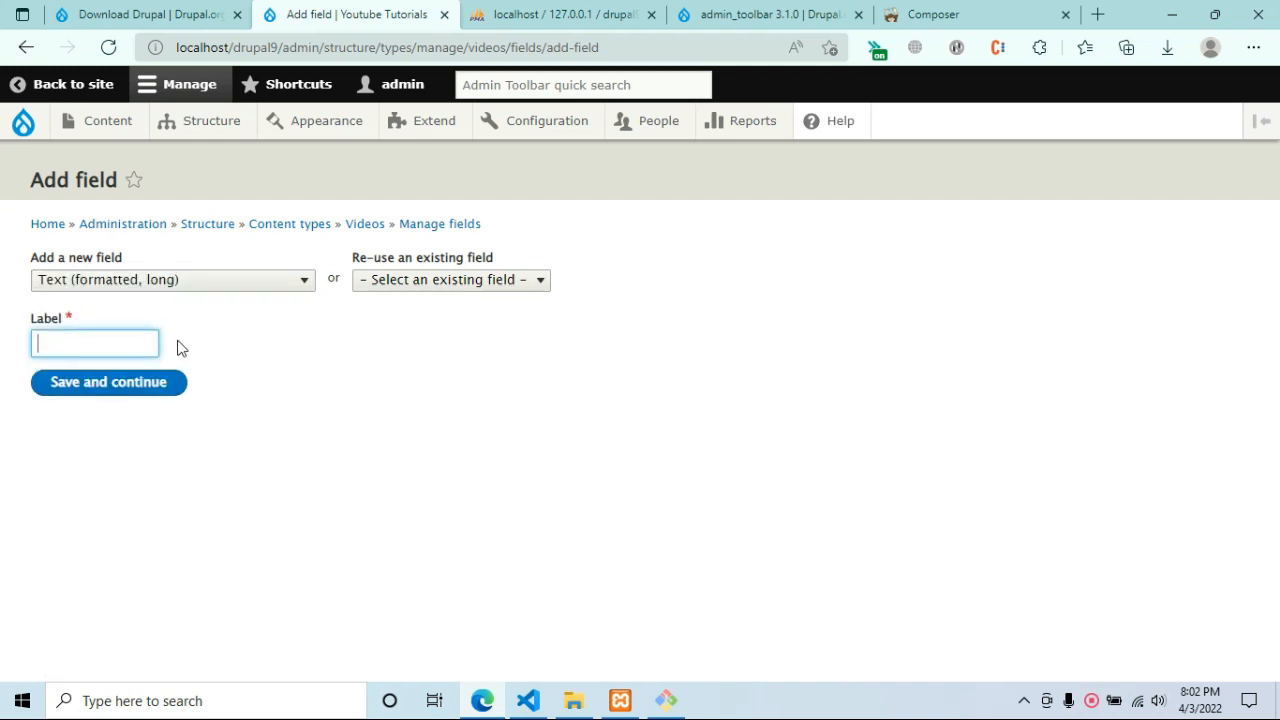
text(Video m)
key(BackSpace)
key(ctrl+a)
key(BackSpace)
text(Emb)
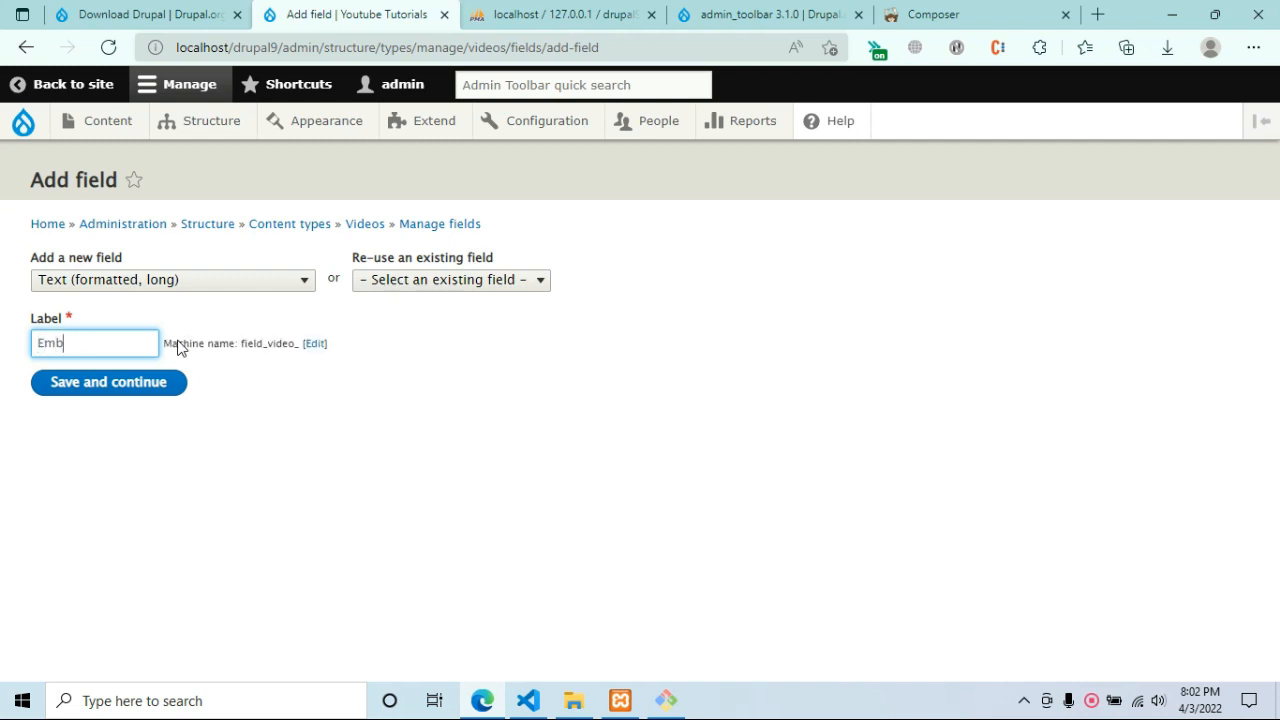
text(ed URL)
click(154, 394)
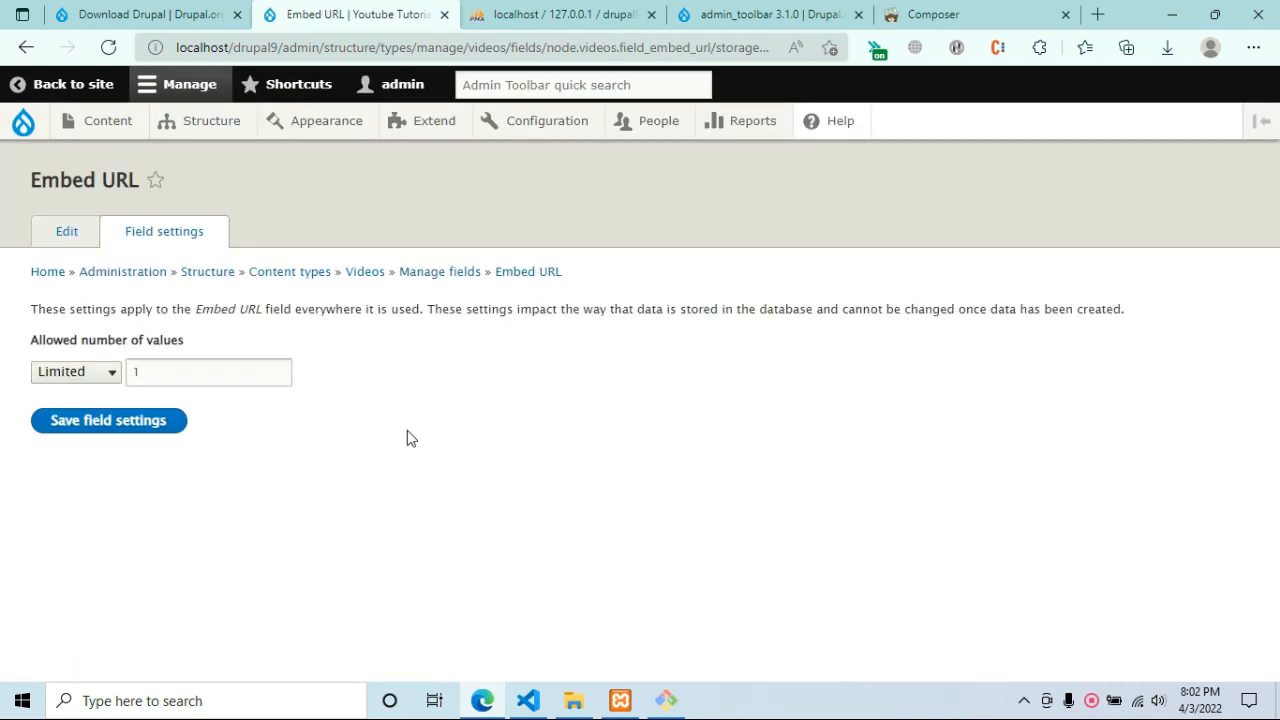
Save the Embed URL storage settings and close the phpMyAdmin, admin_toolbar and Composer tabs.
click(161, 432)
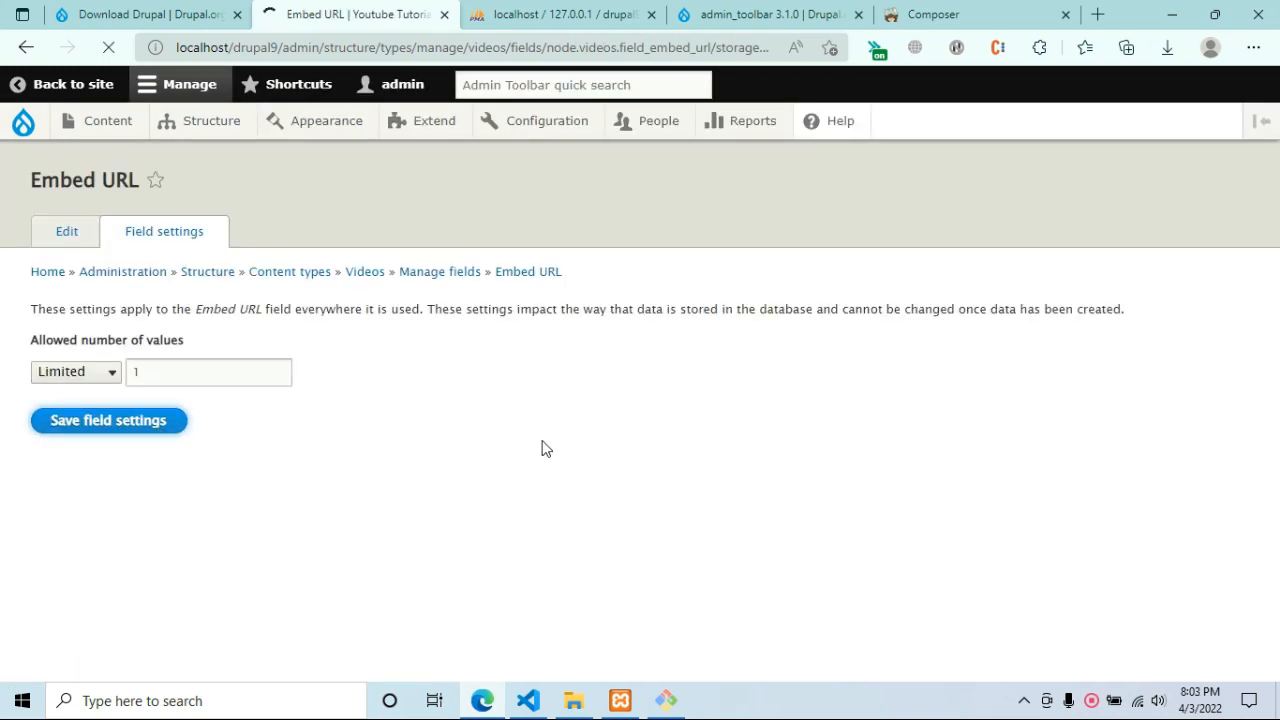
click(651, 15)
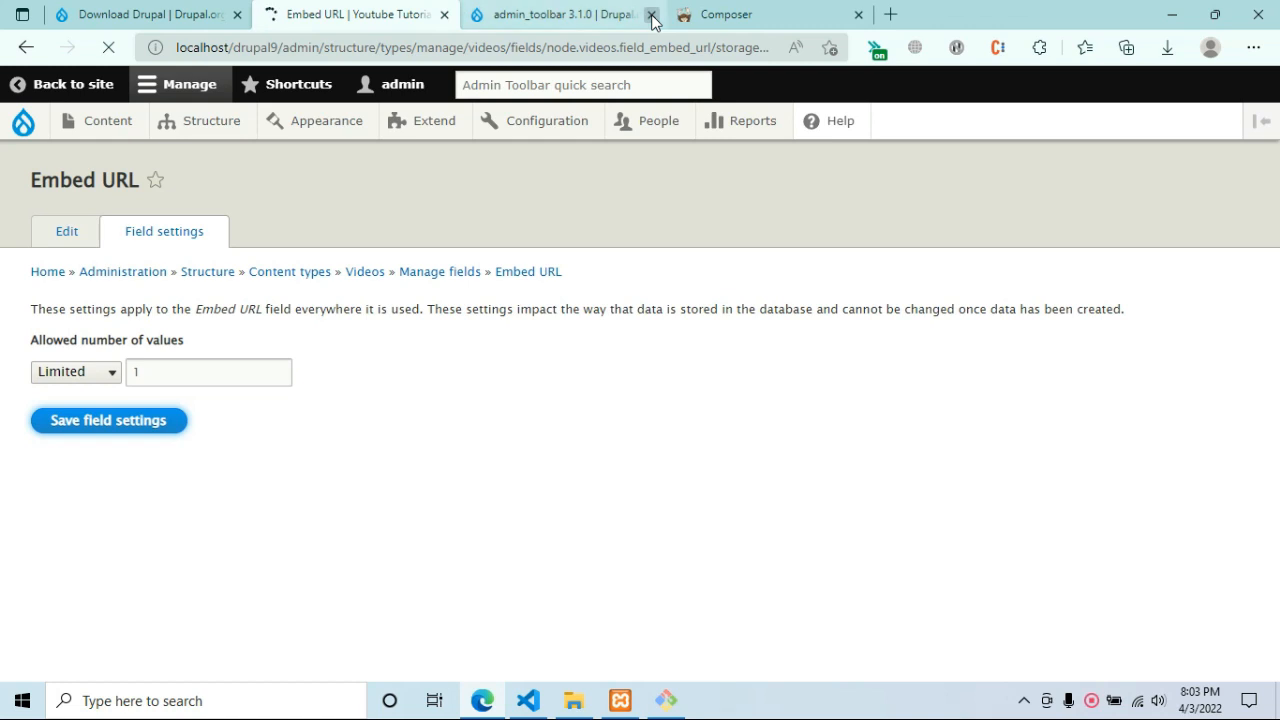
click(651, 15)
click(651, 15)
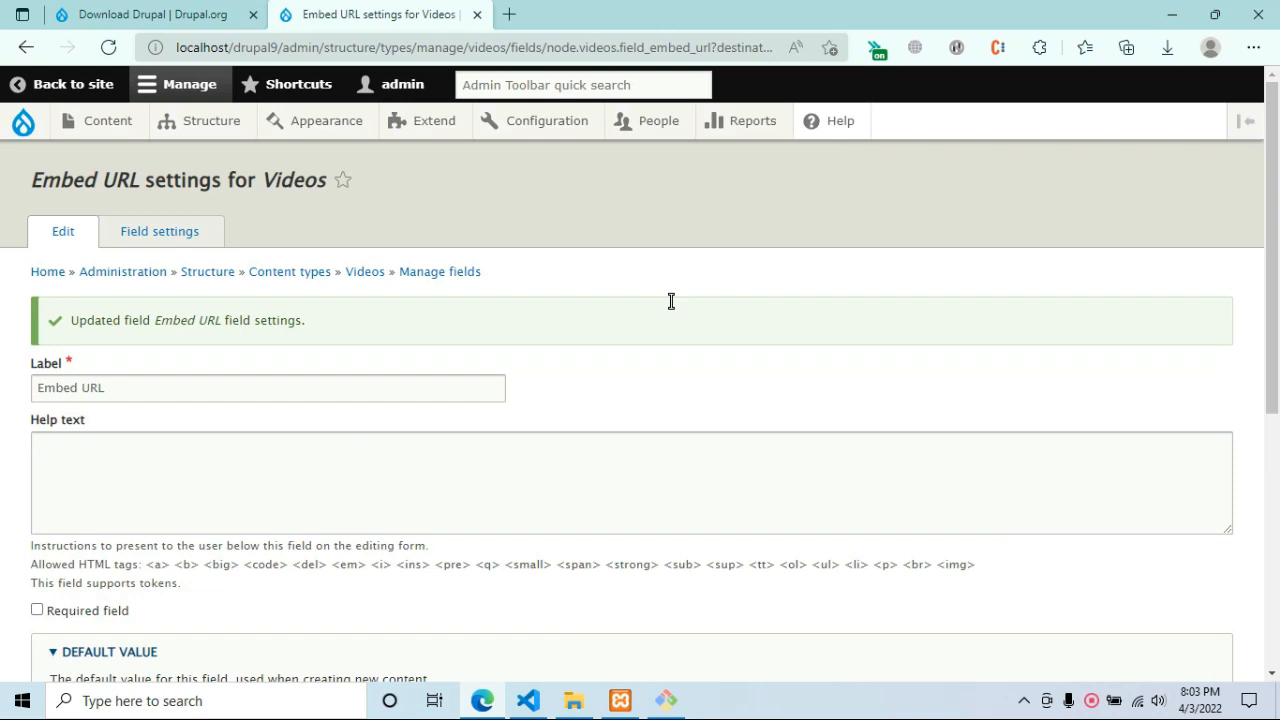
Set Embed URL's default text format to Full HTML, save the settings, and open a new tab.
scroll(700, 310, down, 3)
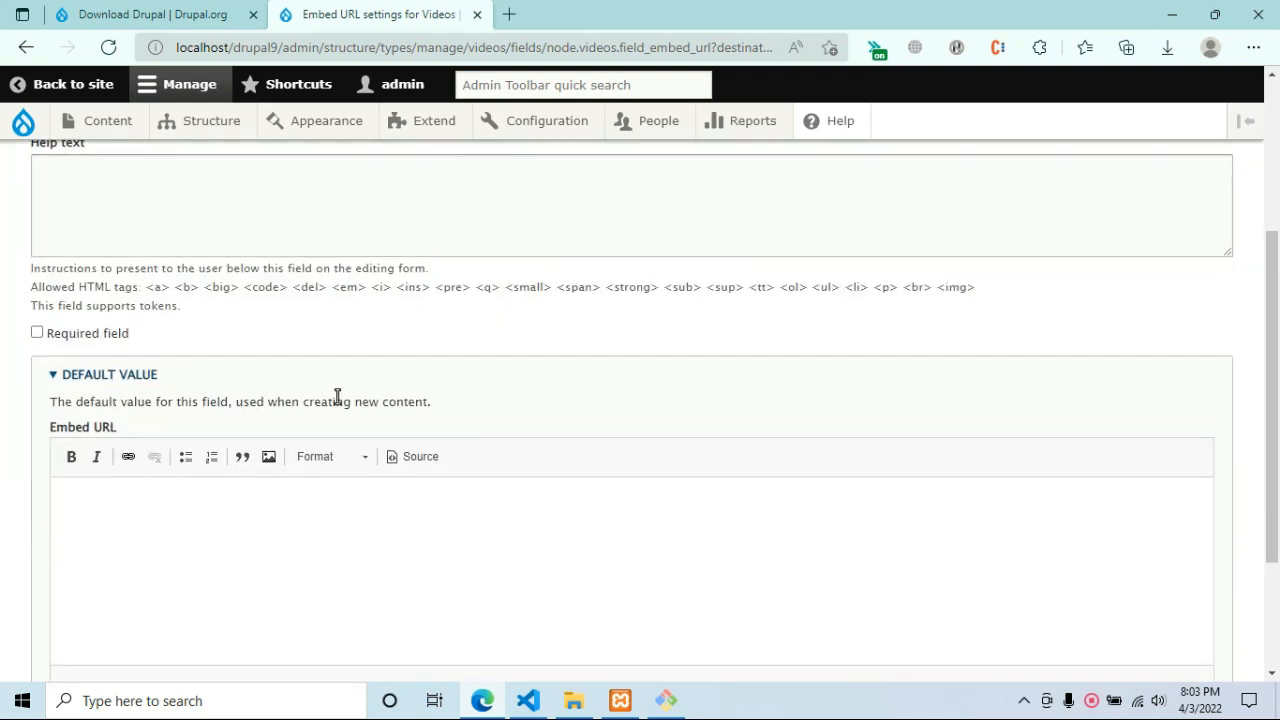
scroll(330, 410, down, 2)
click(155, 516)
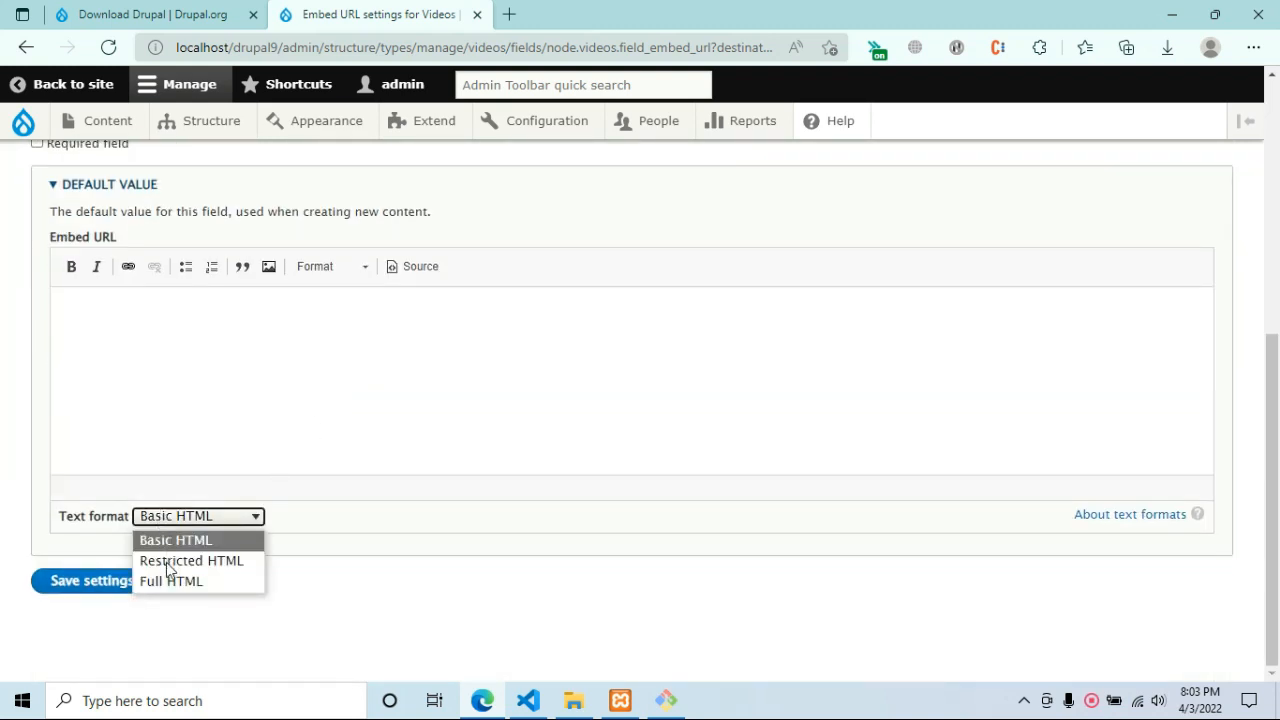
click(168, 580)
click(137, 640)
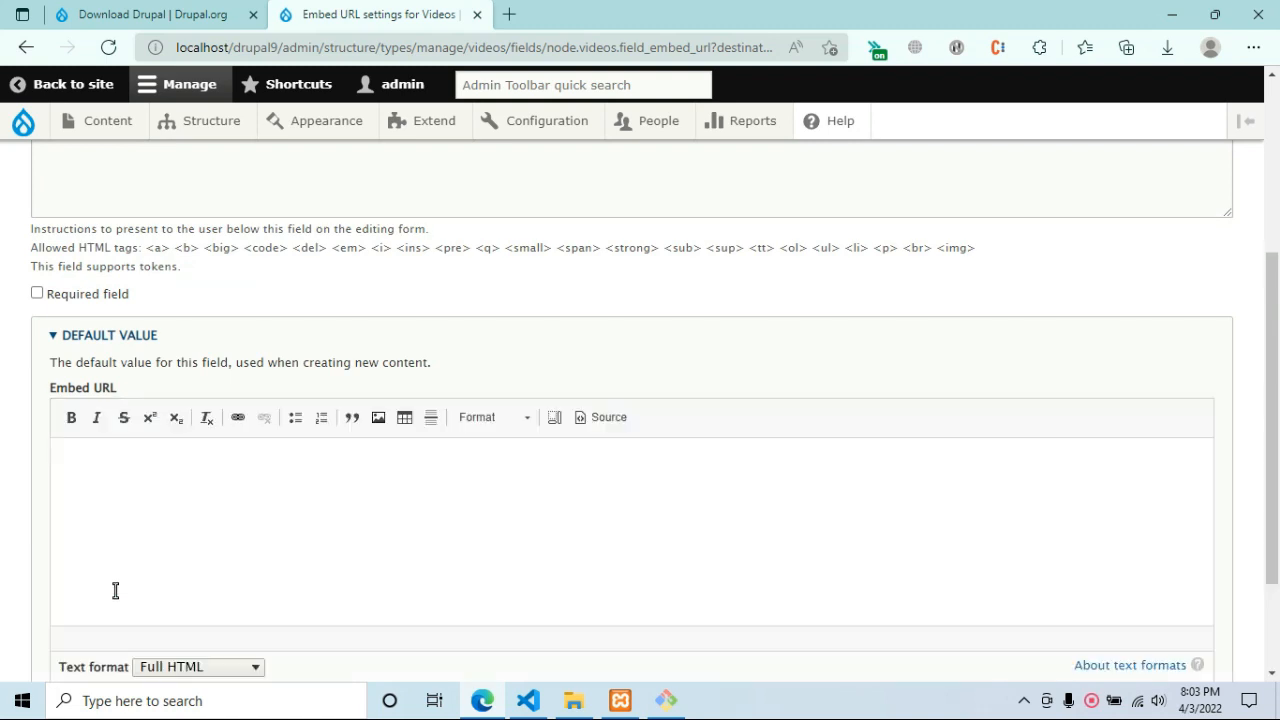
click(116, 591)
scroll(145, 574, down, 2)
click(127, 589)
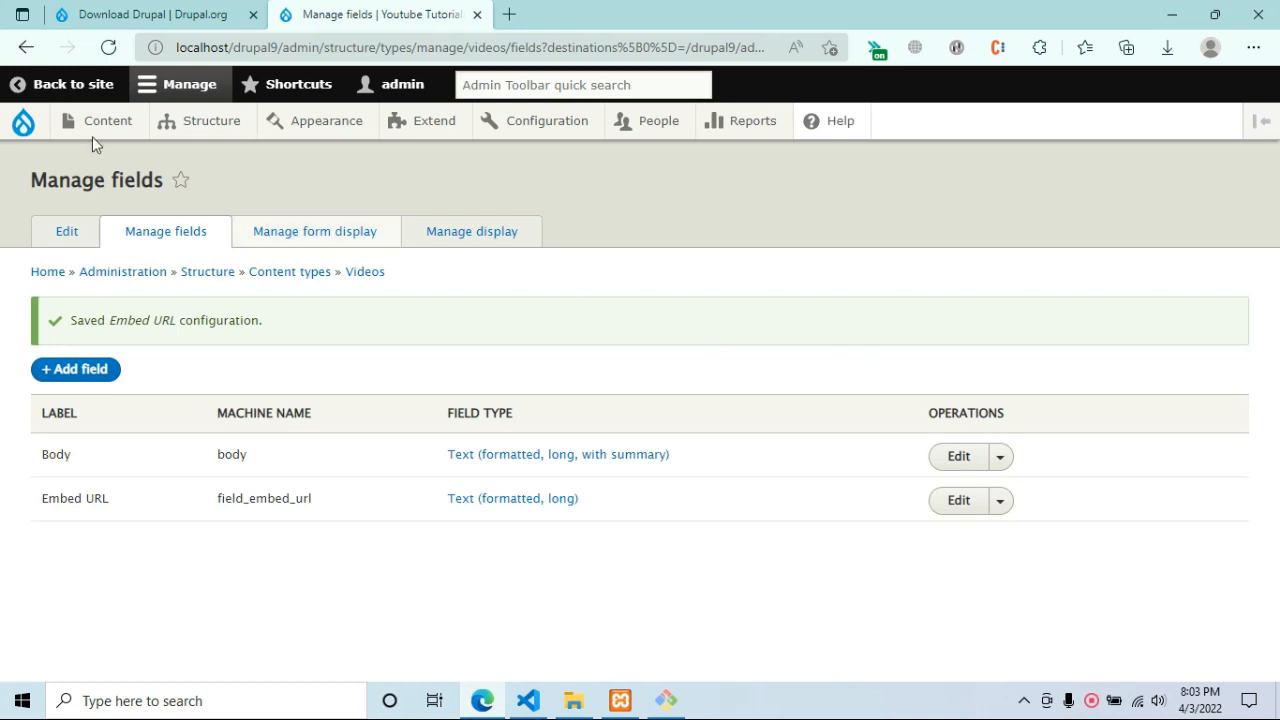
mouse_move(88, 124)
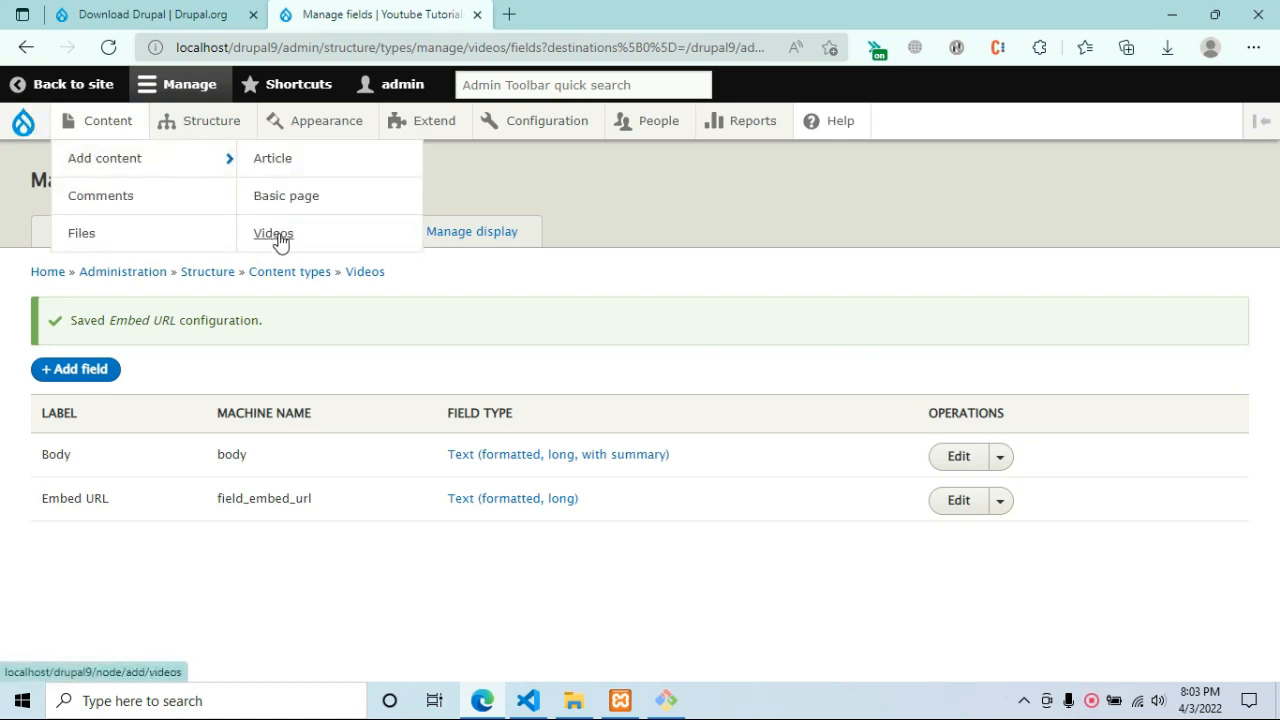
click(510, 14)
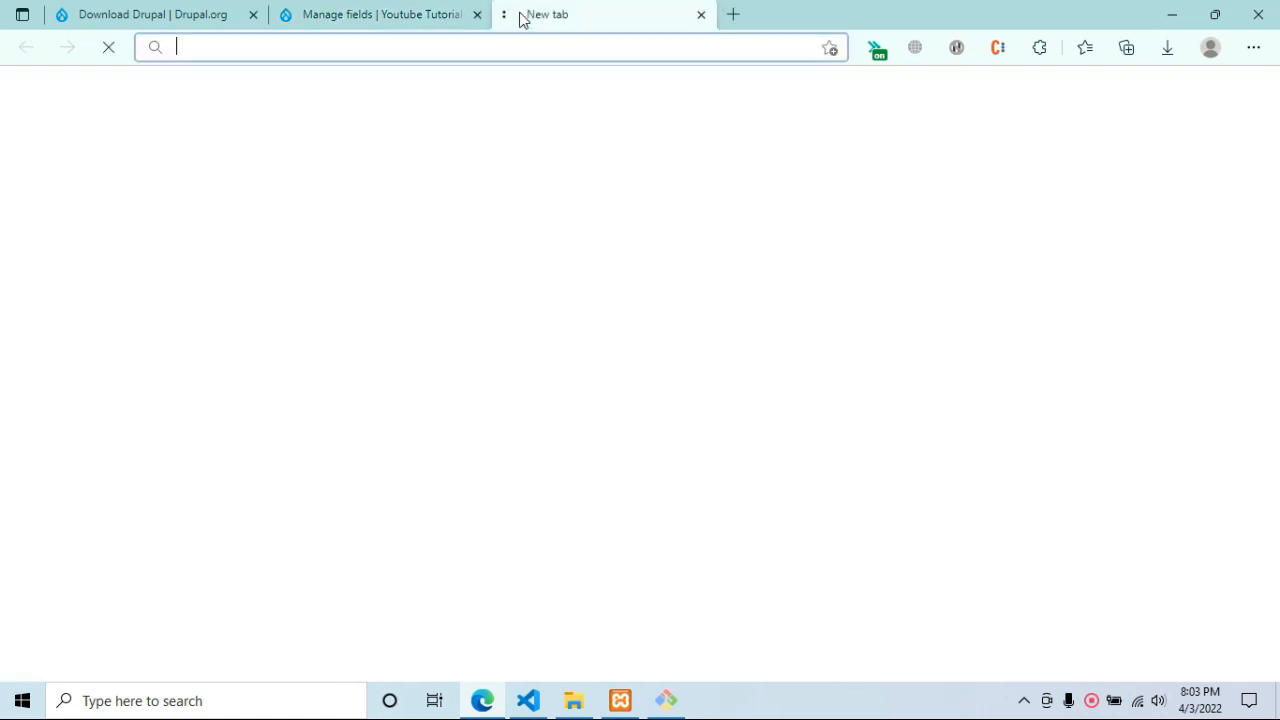
Go to YouTube, open the JAZZ at WARRIORS highlights video, then return to the home feed.
text(you)
key(Return)
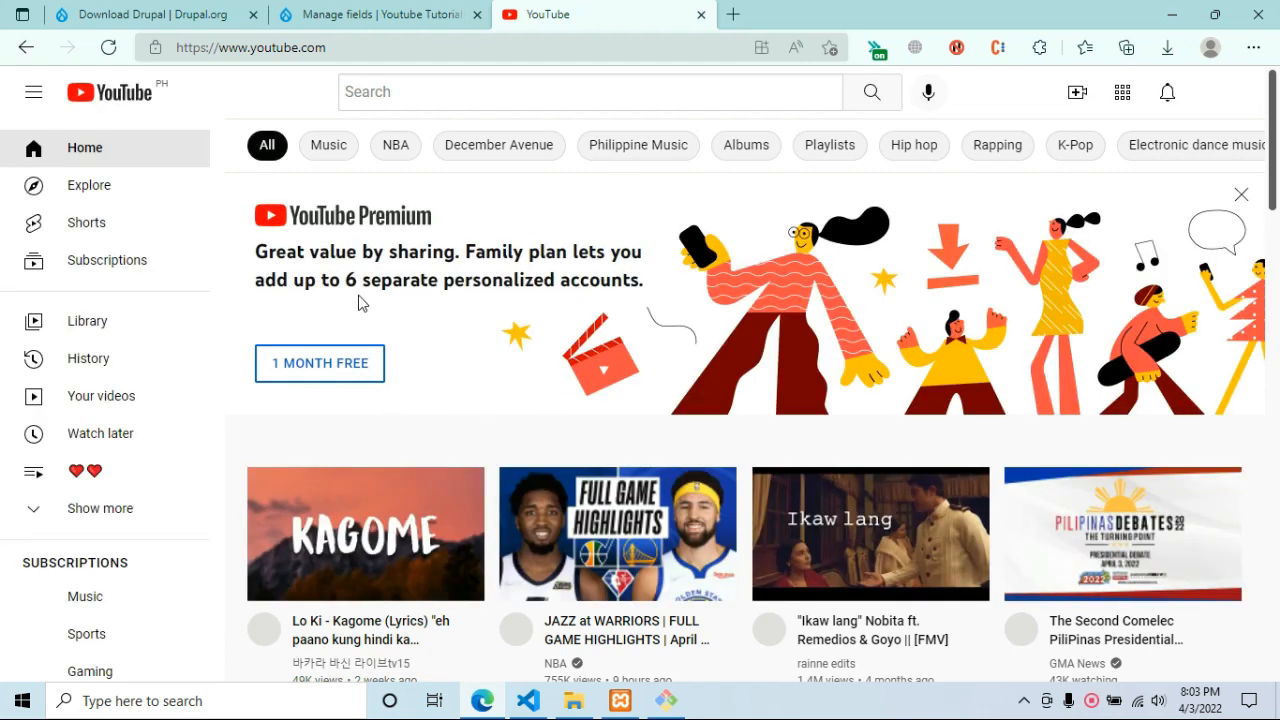
scroll(576, 375, down, 2)
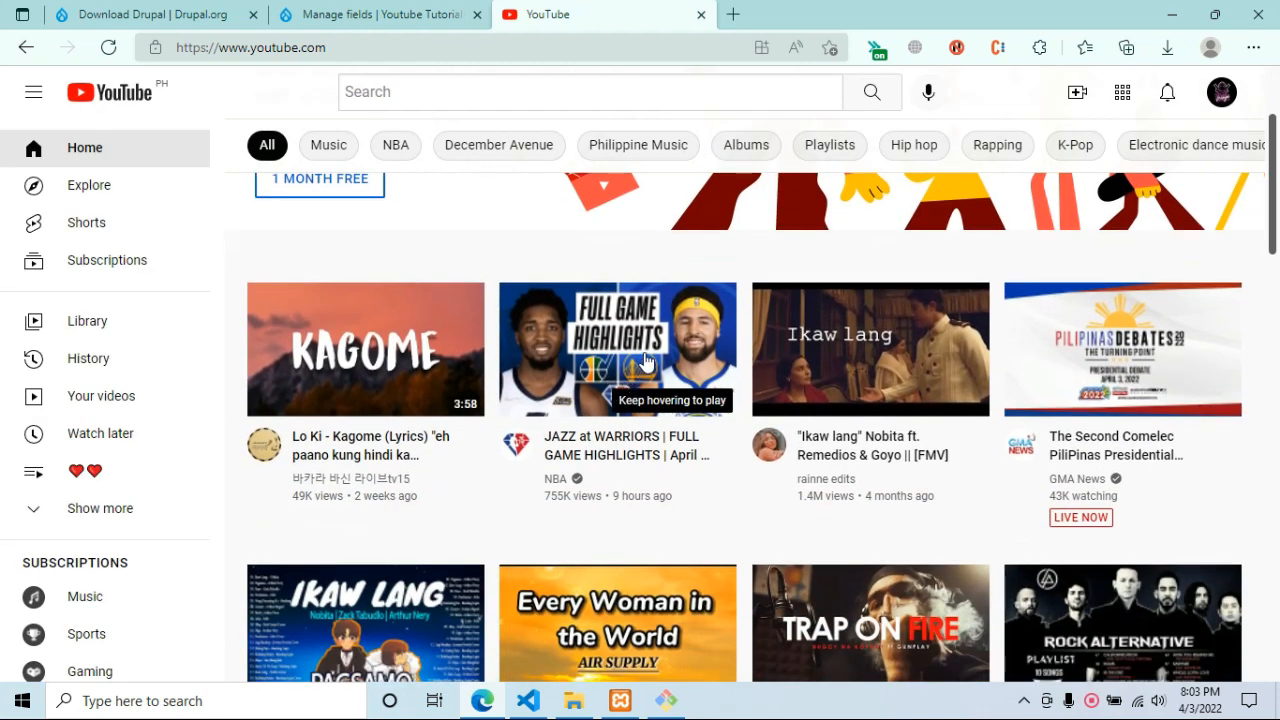
click(645, 362)
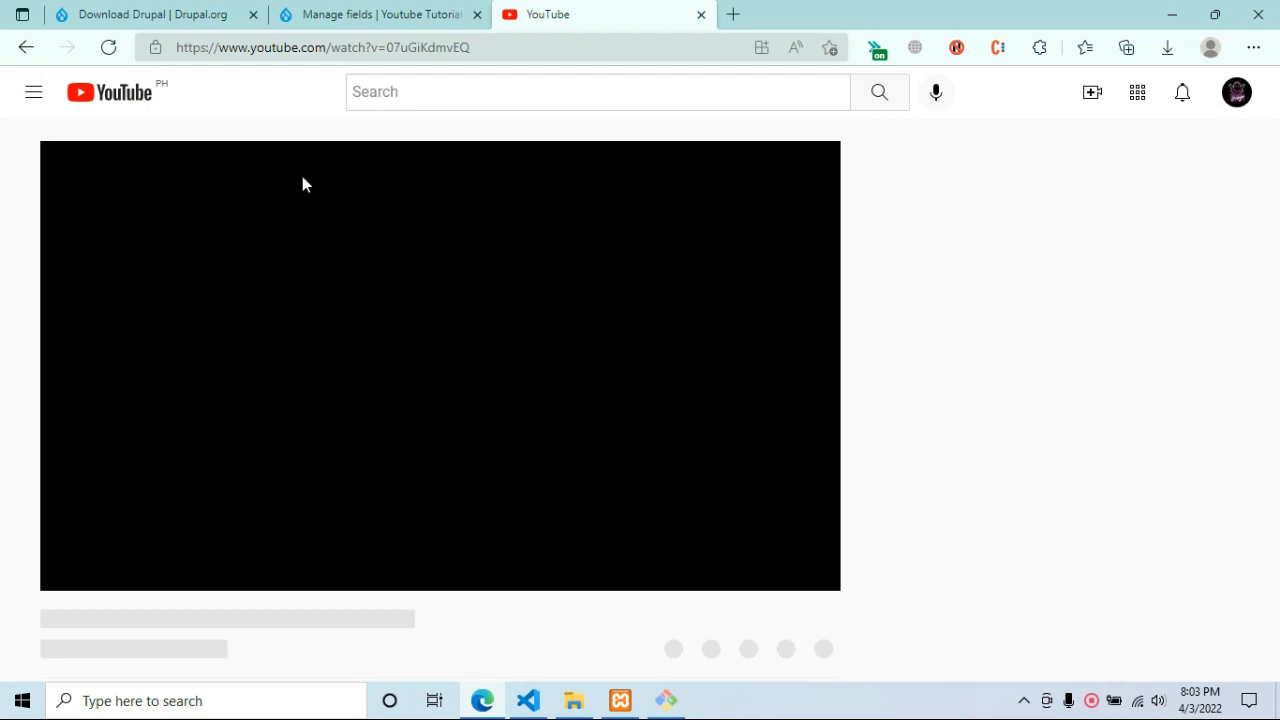
click(26, 48)
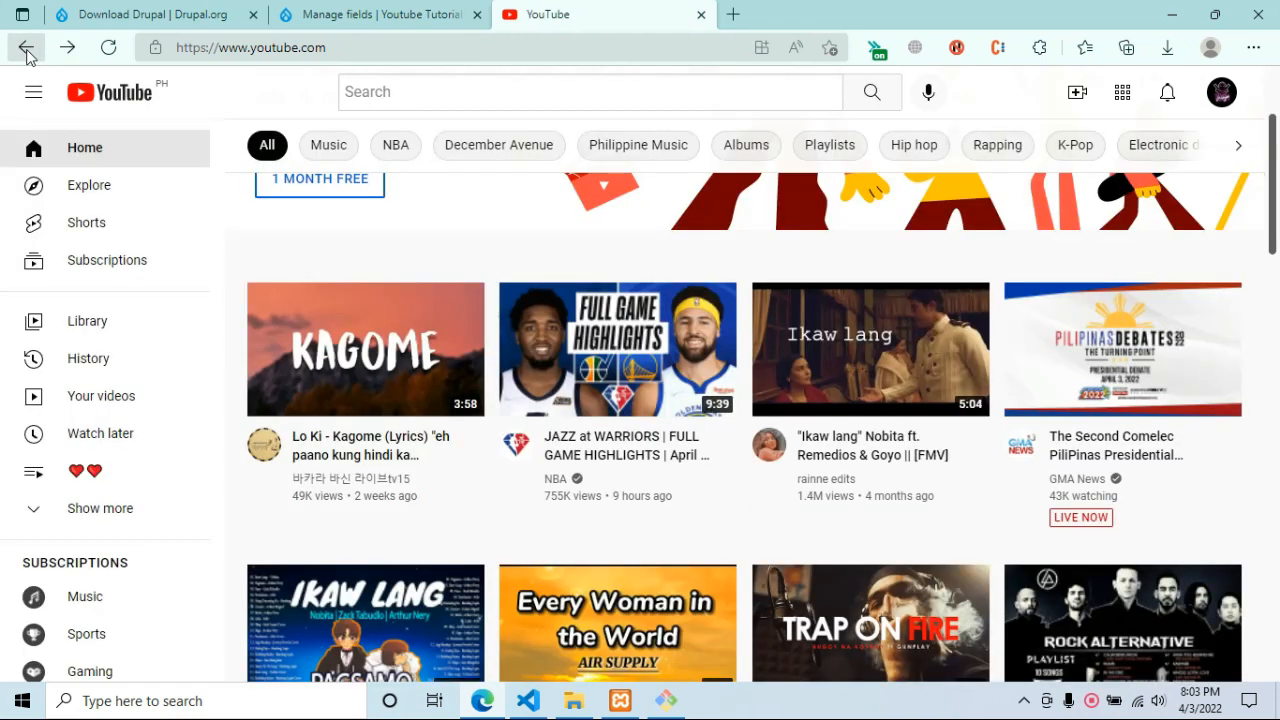
Scroll through the YouTube home feed, then switch to the Download Drupal tab.
scroll(578, 388, down, 7)
scroll(578, 400, down, 7)
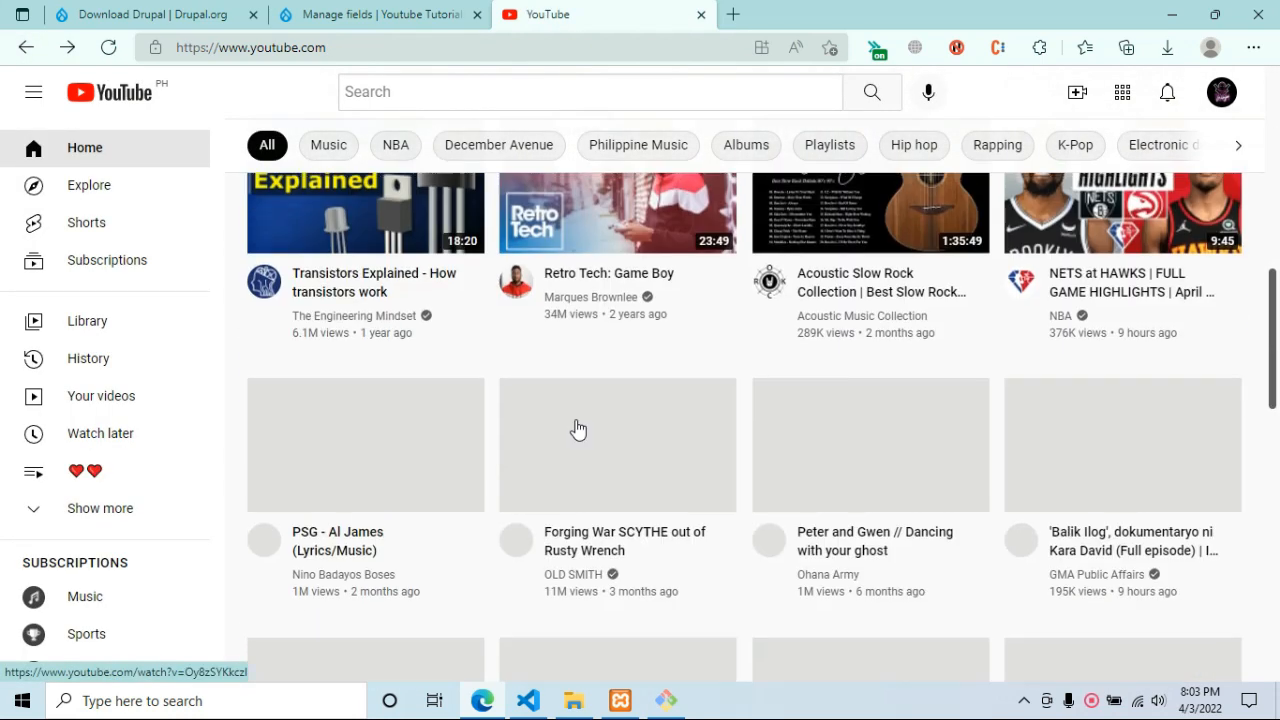
scroll(576, 440, up, 10)
scroll(578, 436, up, 5)
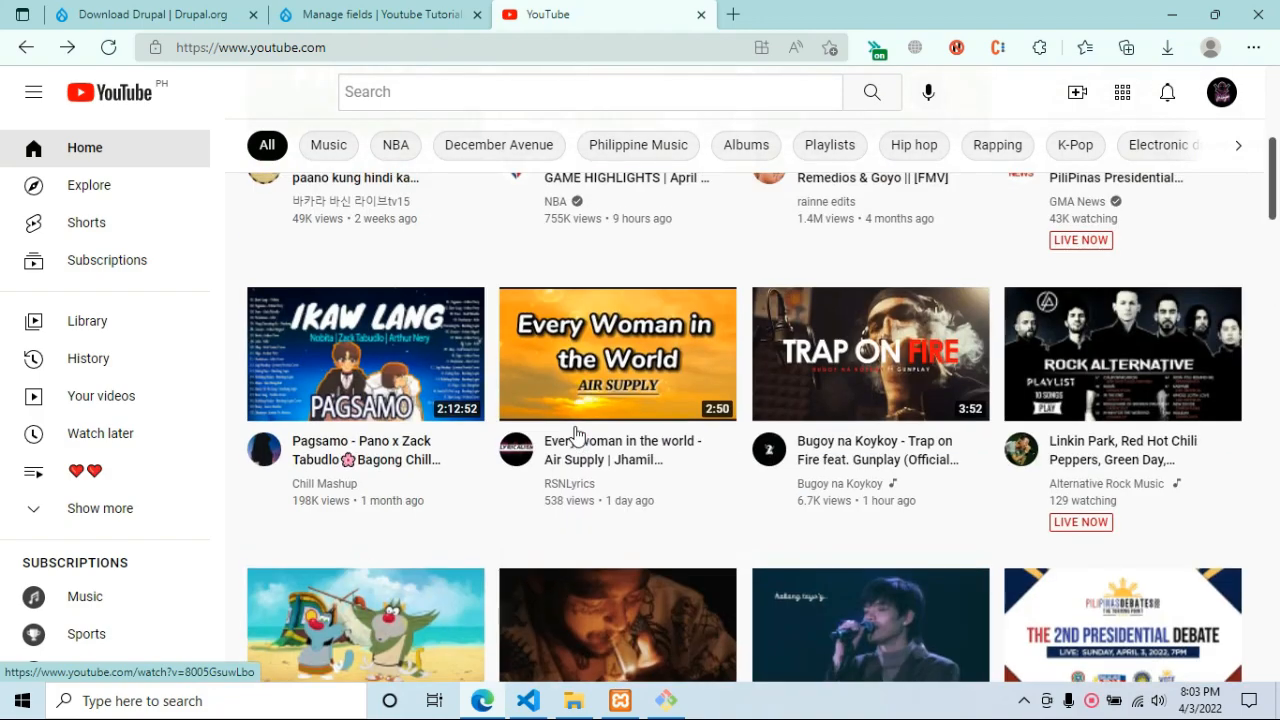
scroll(531, 401, down, 7)
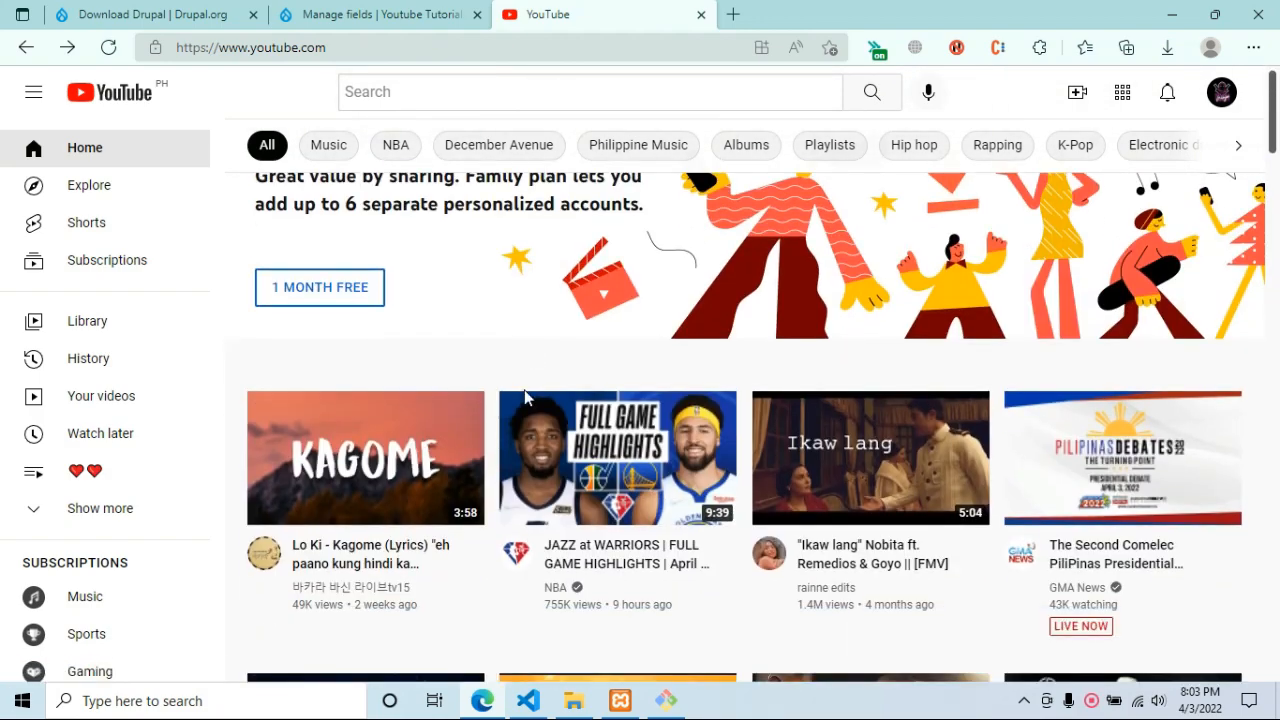
scroll(522, 408, down, 7)
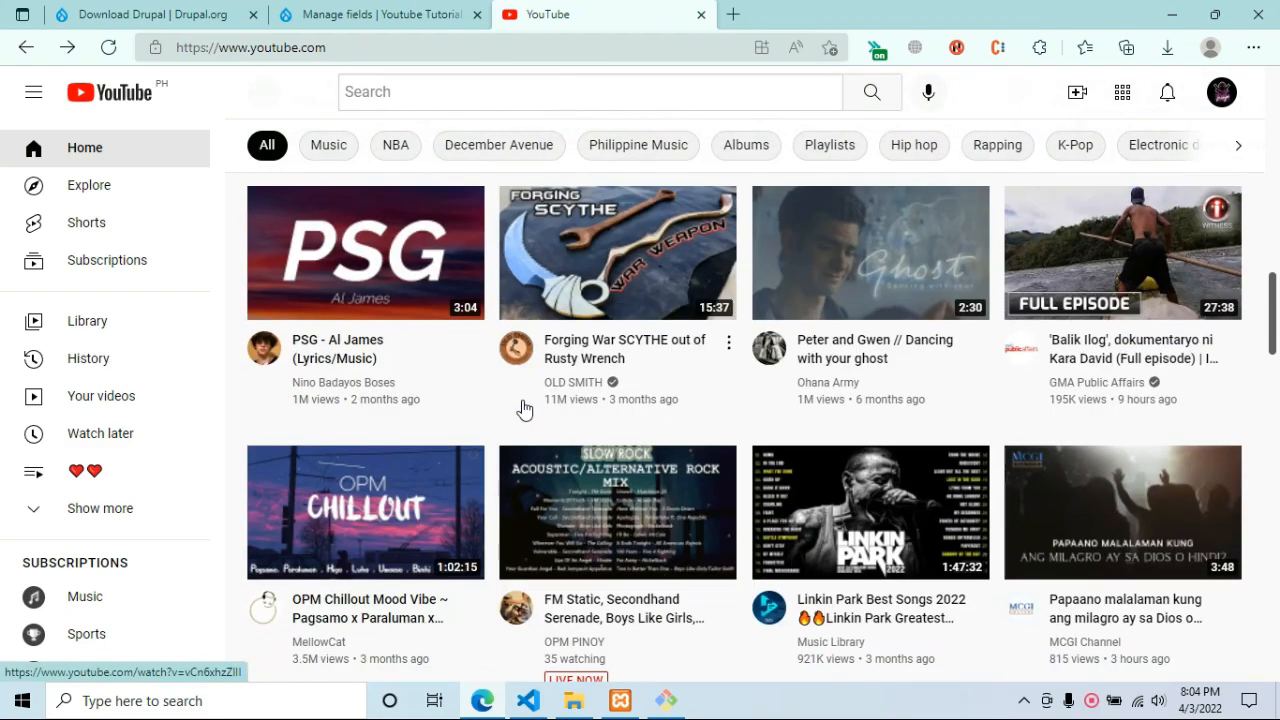
scroll(522, 408, up, 12)
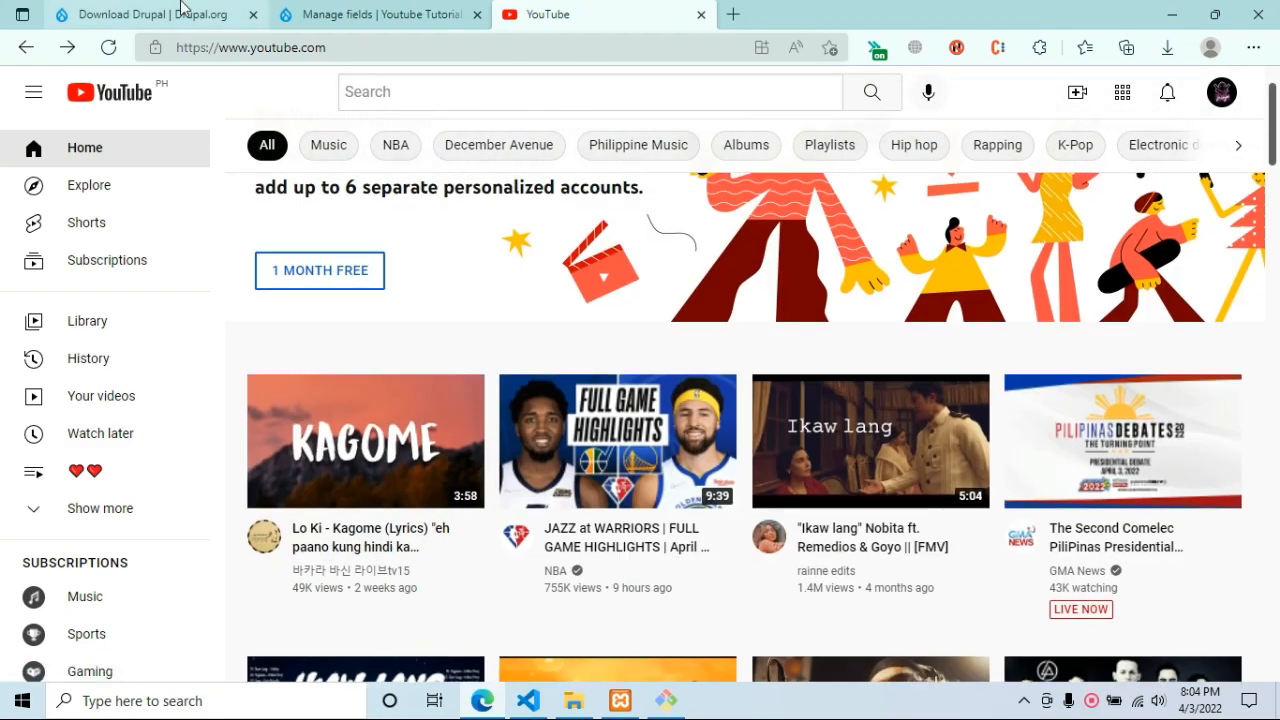
click(183, 12)
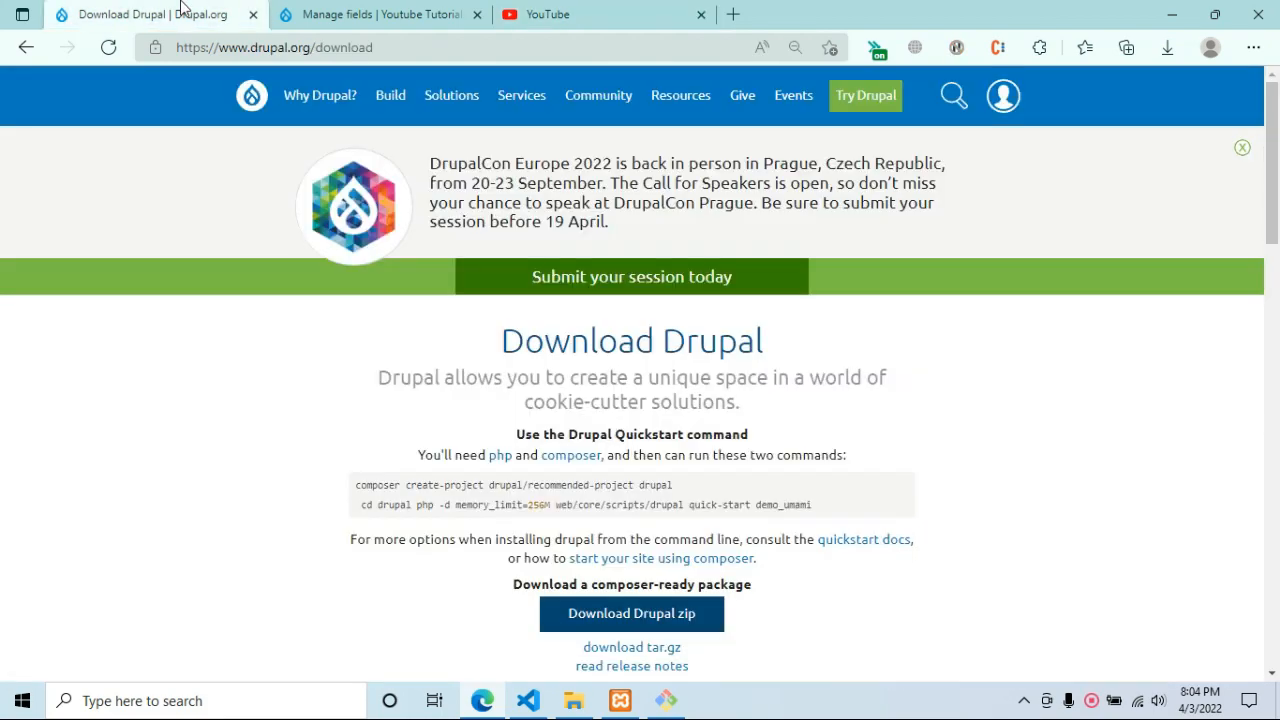
Start adding a new content type in Drupal and close the YouTube tab.
click(374, 12)
mouse_move(192, 130)
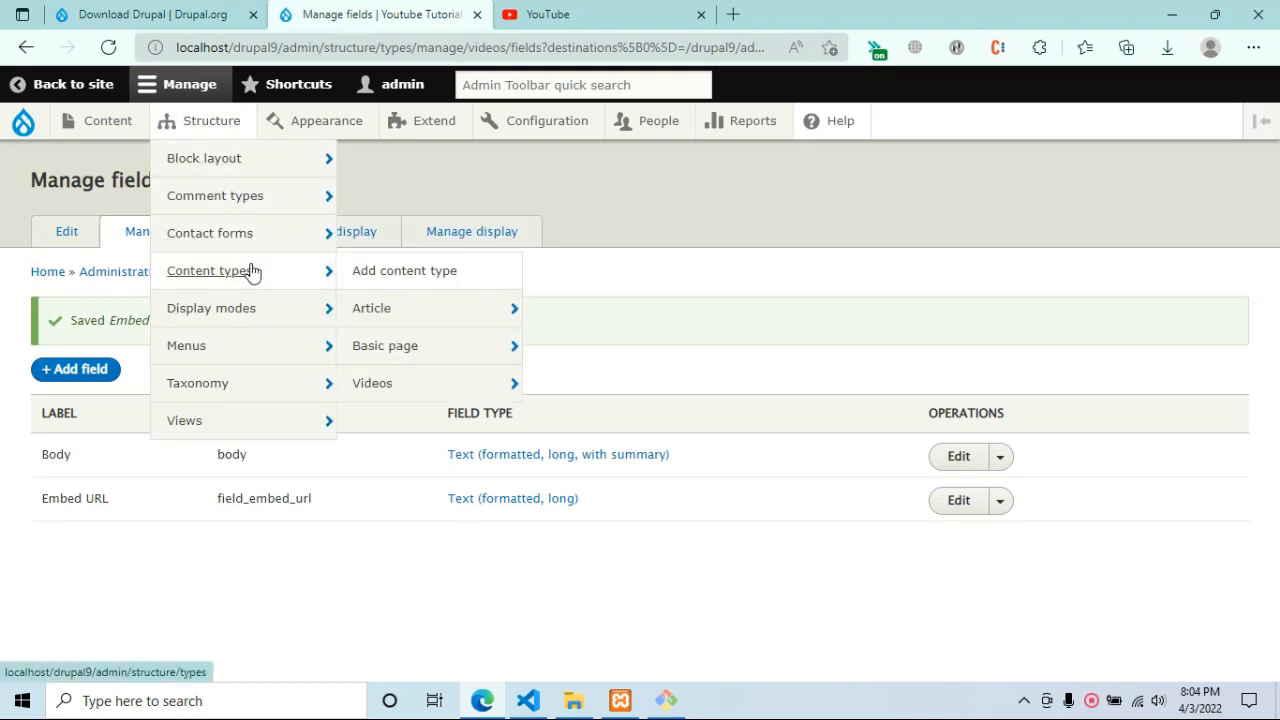
click(443, 277)
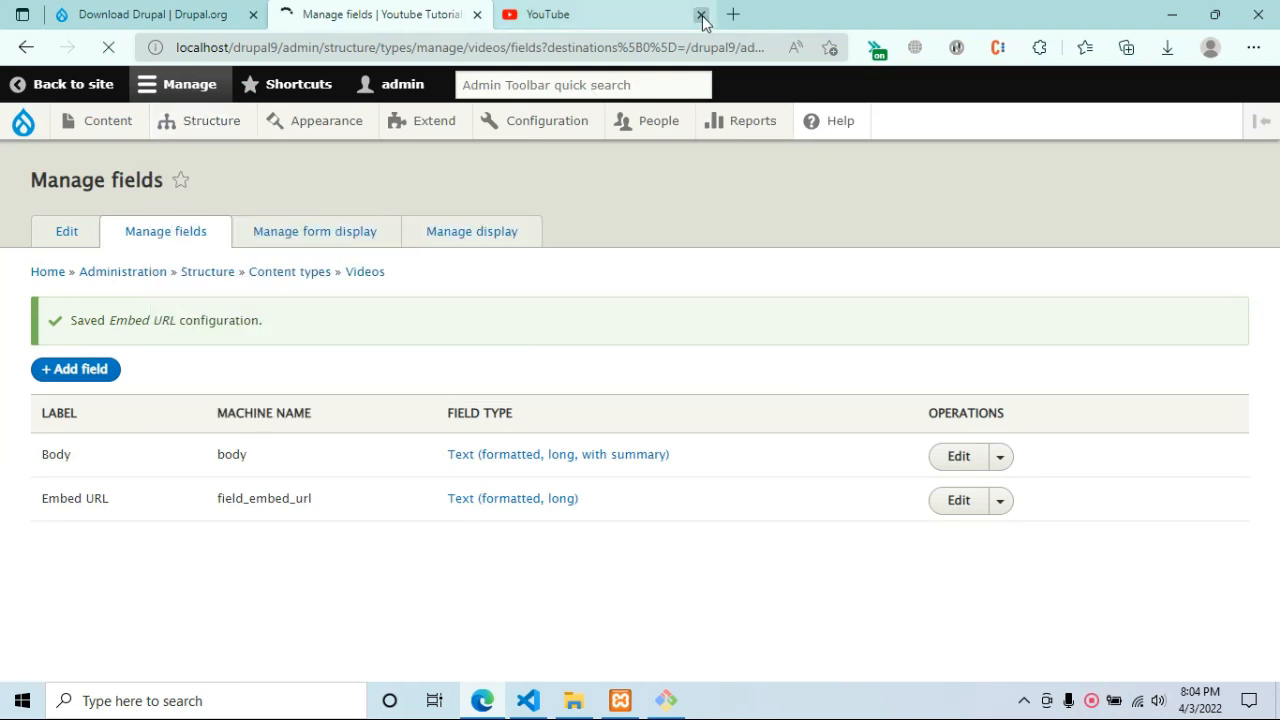
click(702, 15)
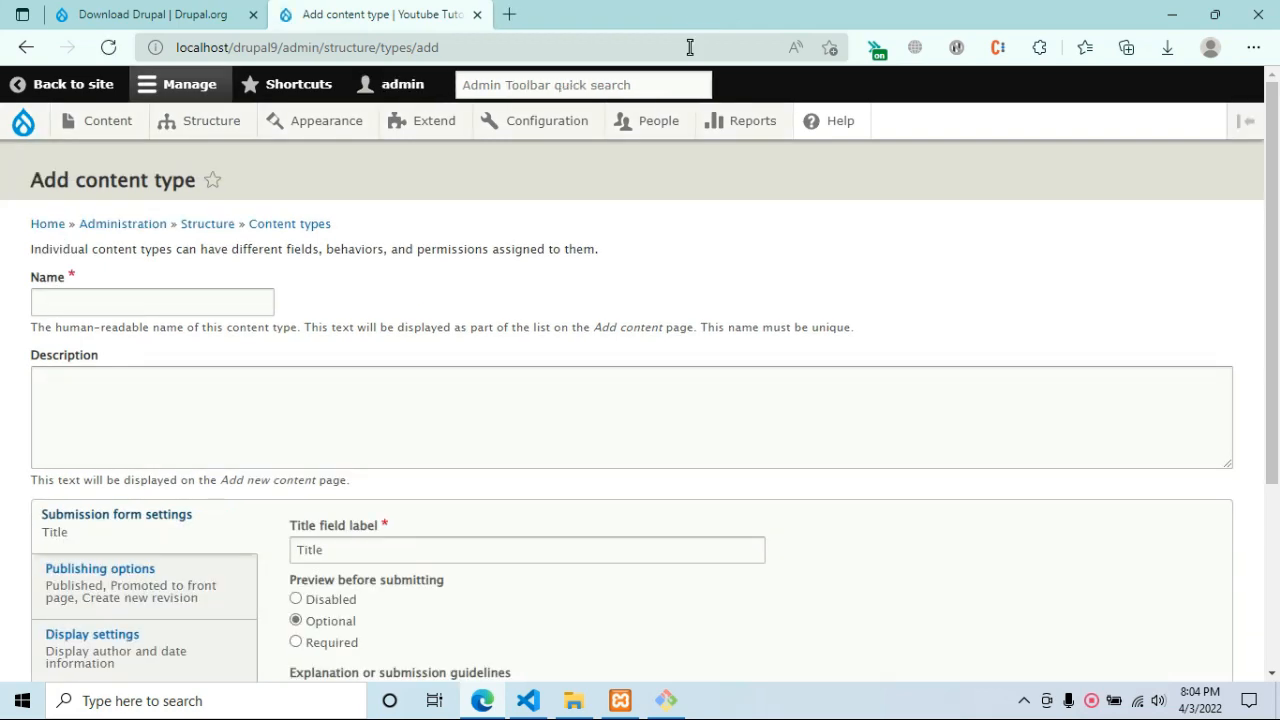
scroll(606, 200, down, 2)
scroll(9, 389, up, 2)
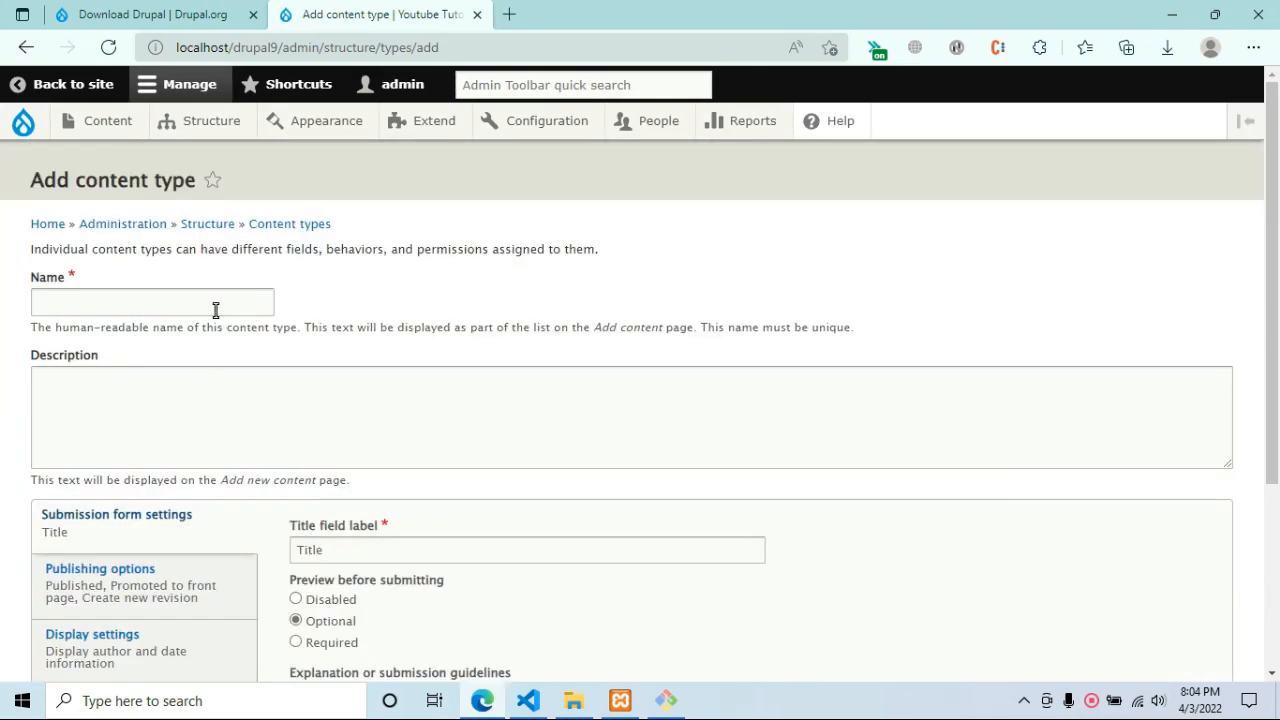
Name the new content type 'Products' and save it to manage its fields.
click(215, 310)
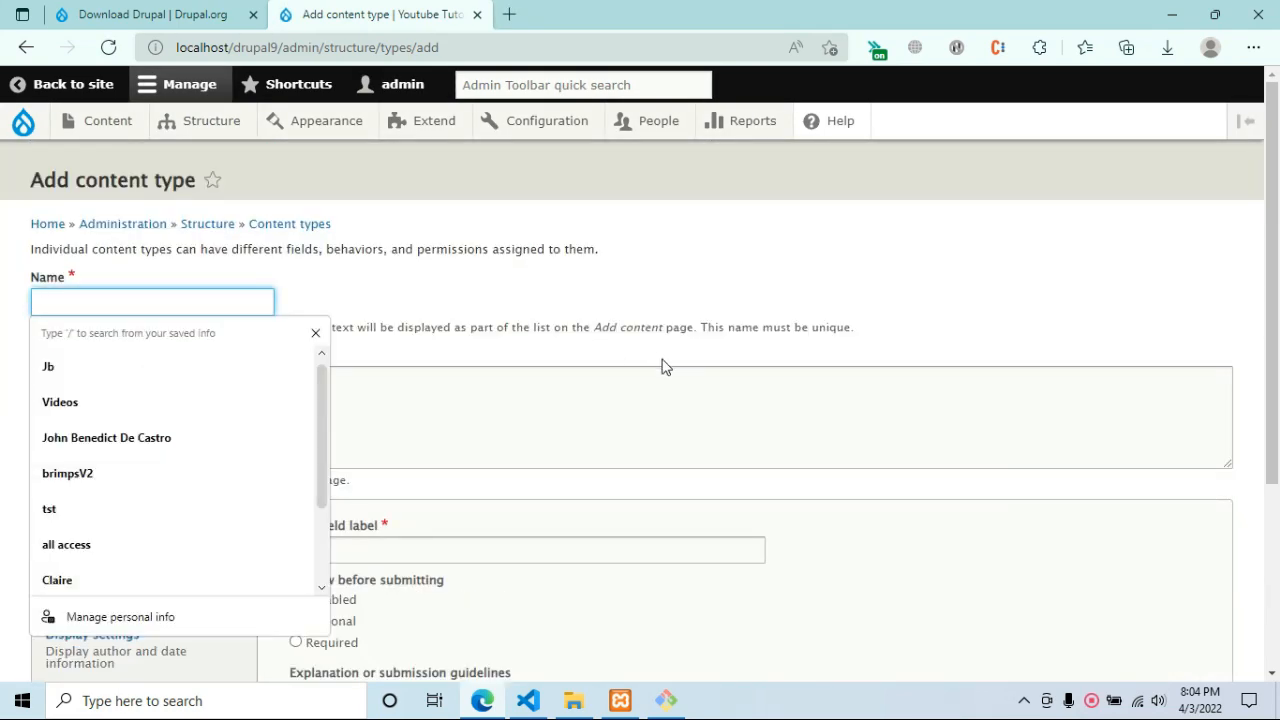
text(Users)
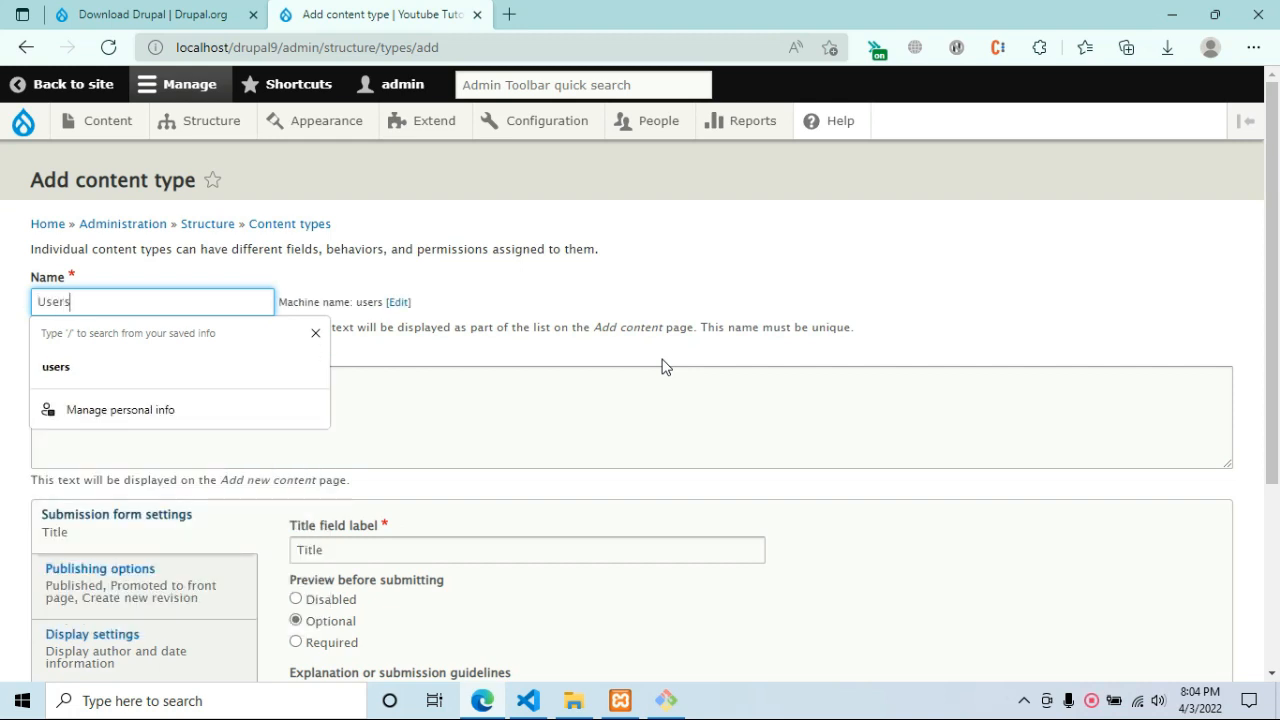
key(ctrl+a)
key(BackSpace)
text(Products)
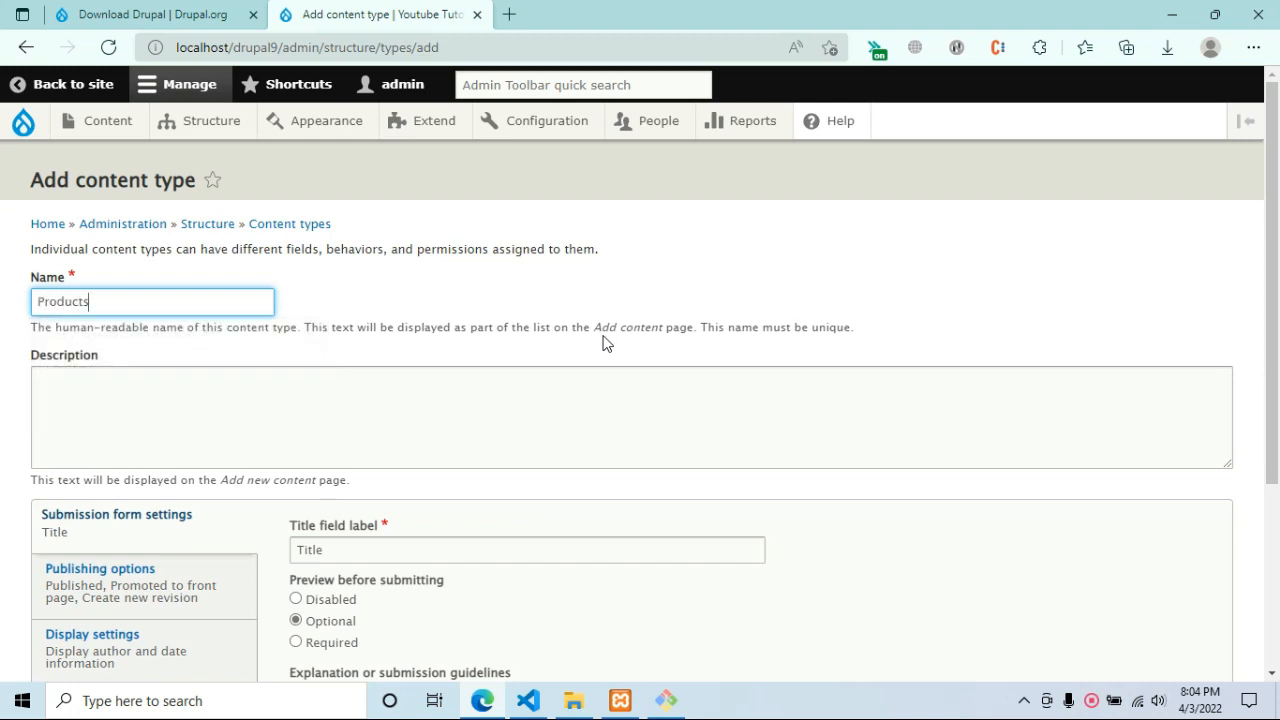
scroll(528, 309, down, 2)
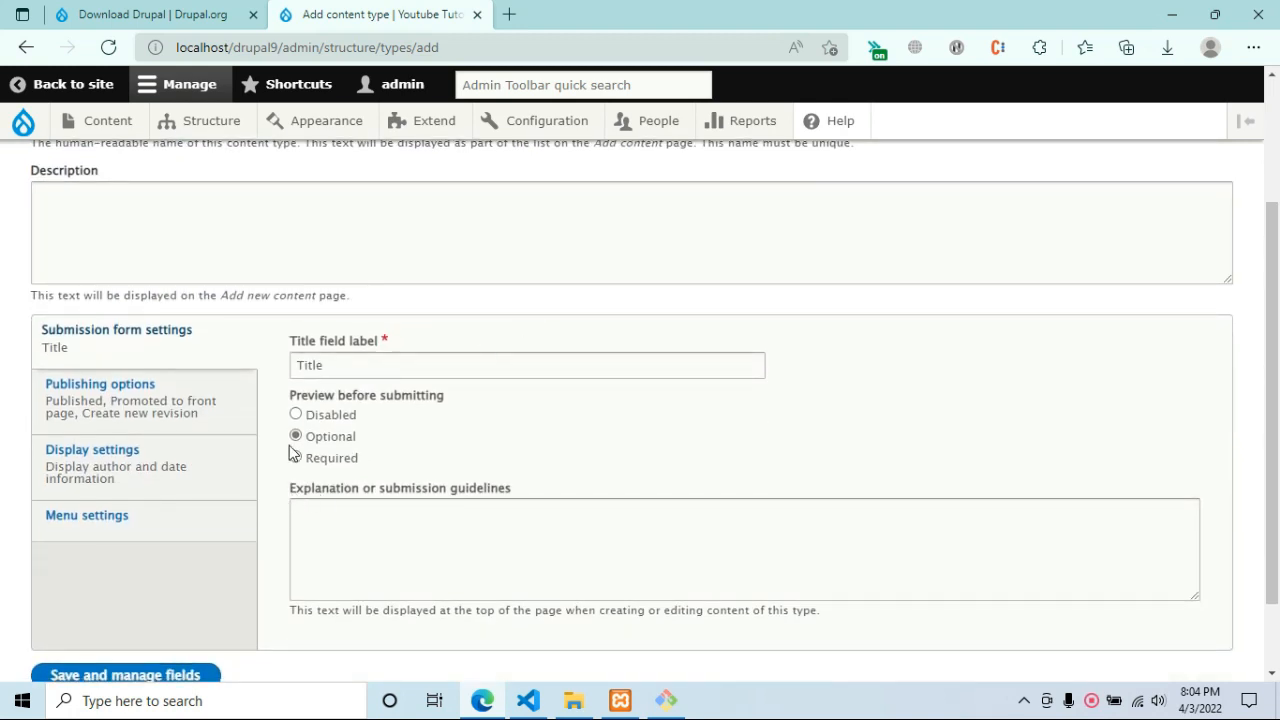
scroll(294, 451, down, 1)
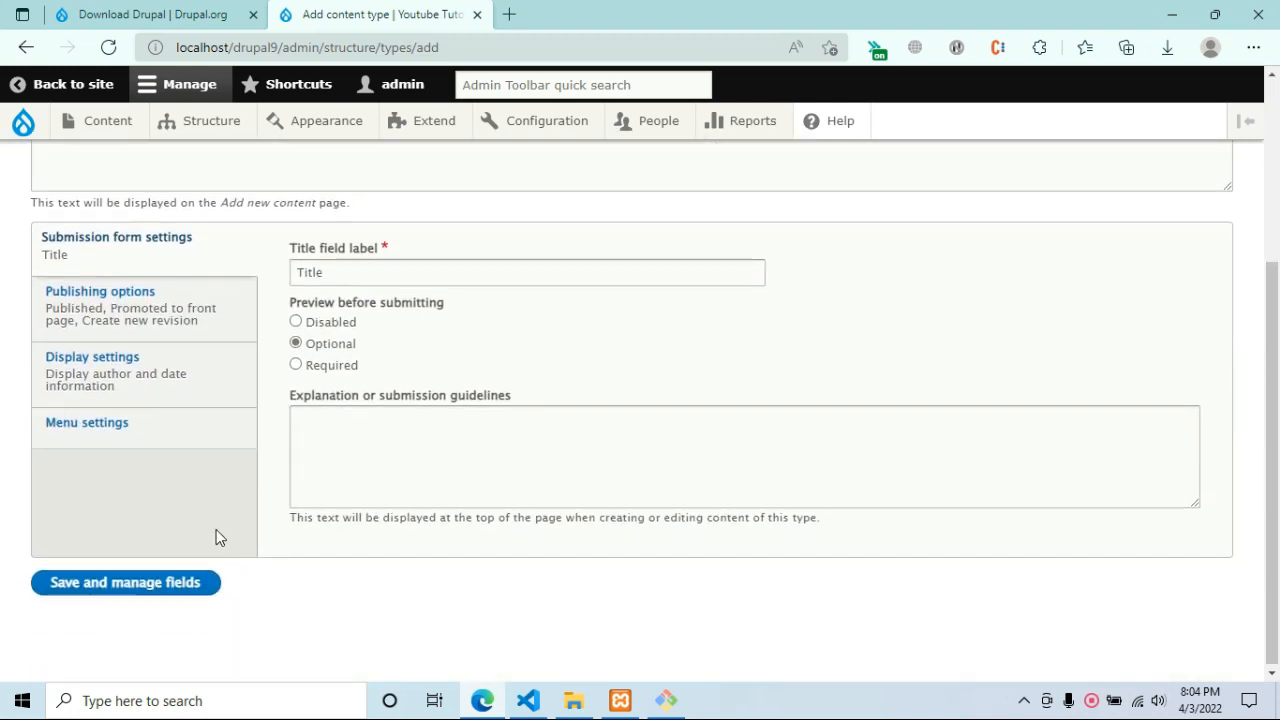
click(172, 584)
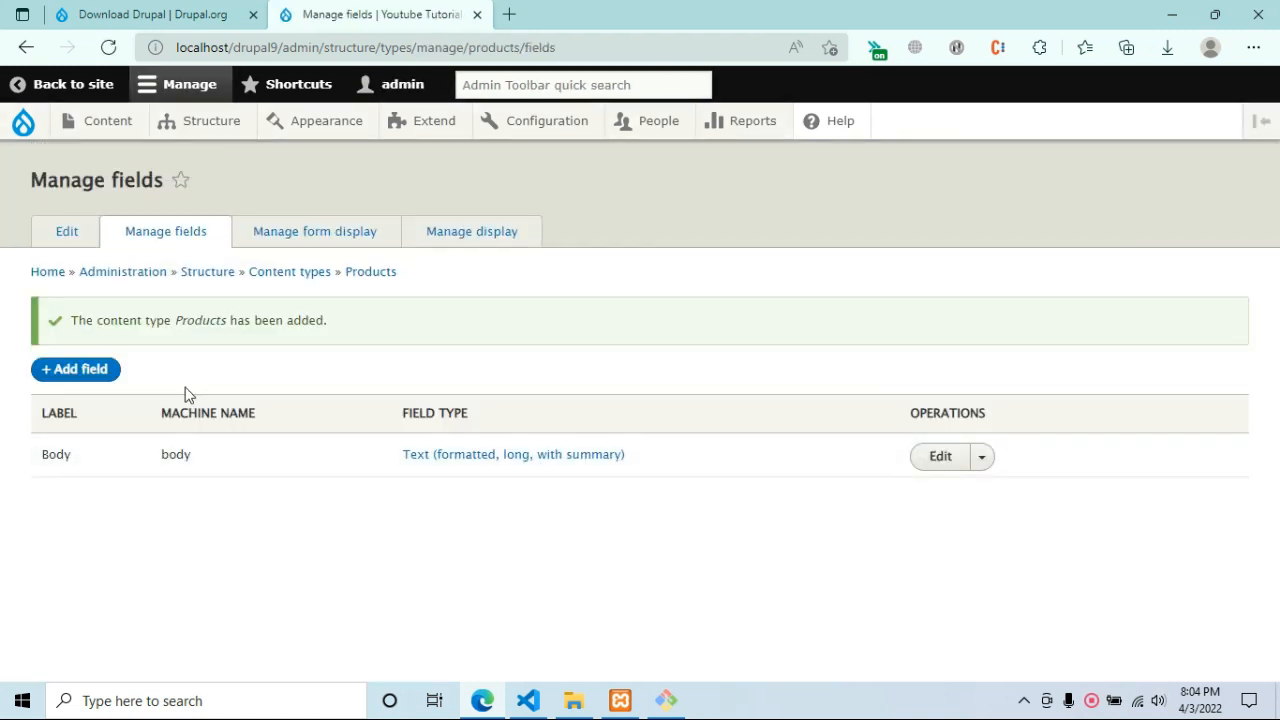
Add a Text (plain) field labelled 'Price' to the Products content type.
click(101, 370)
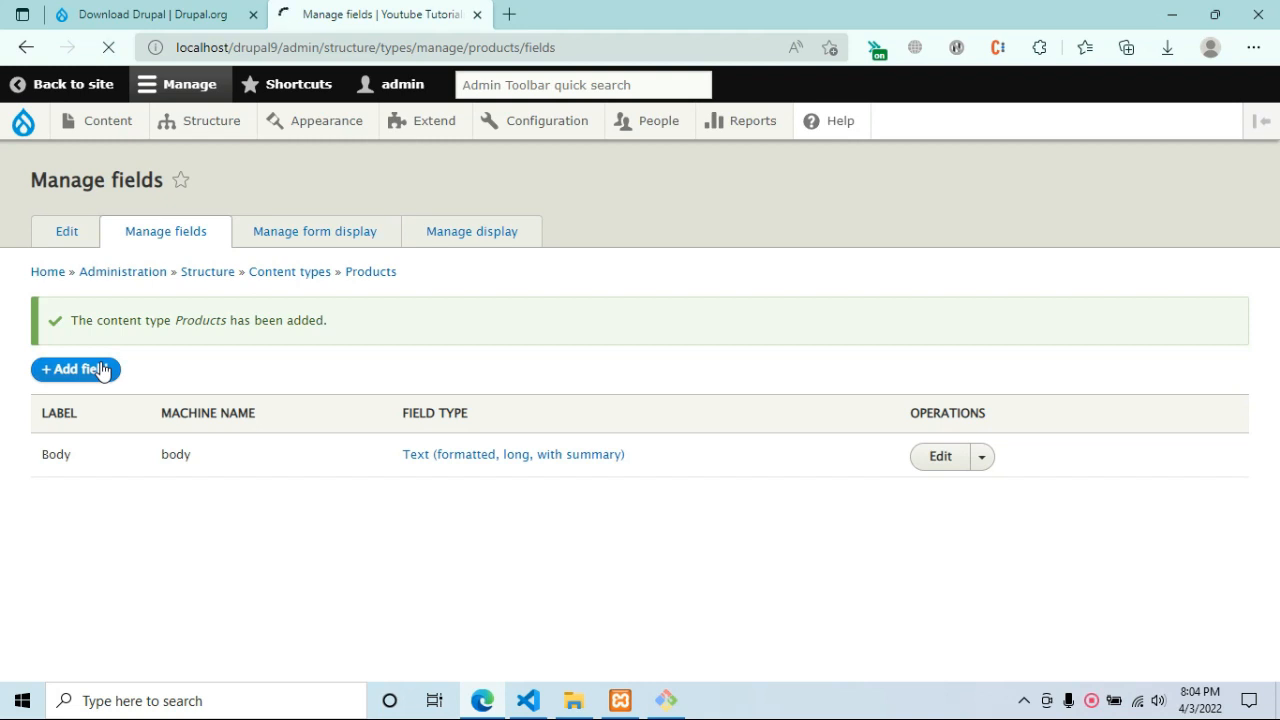
click(237, 284)
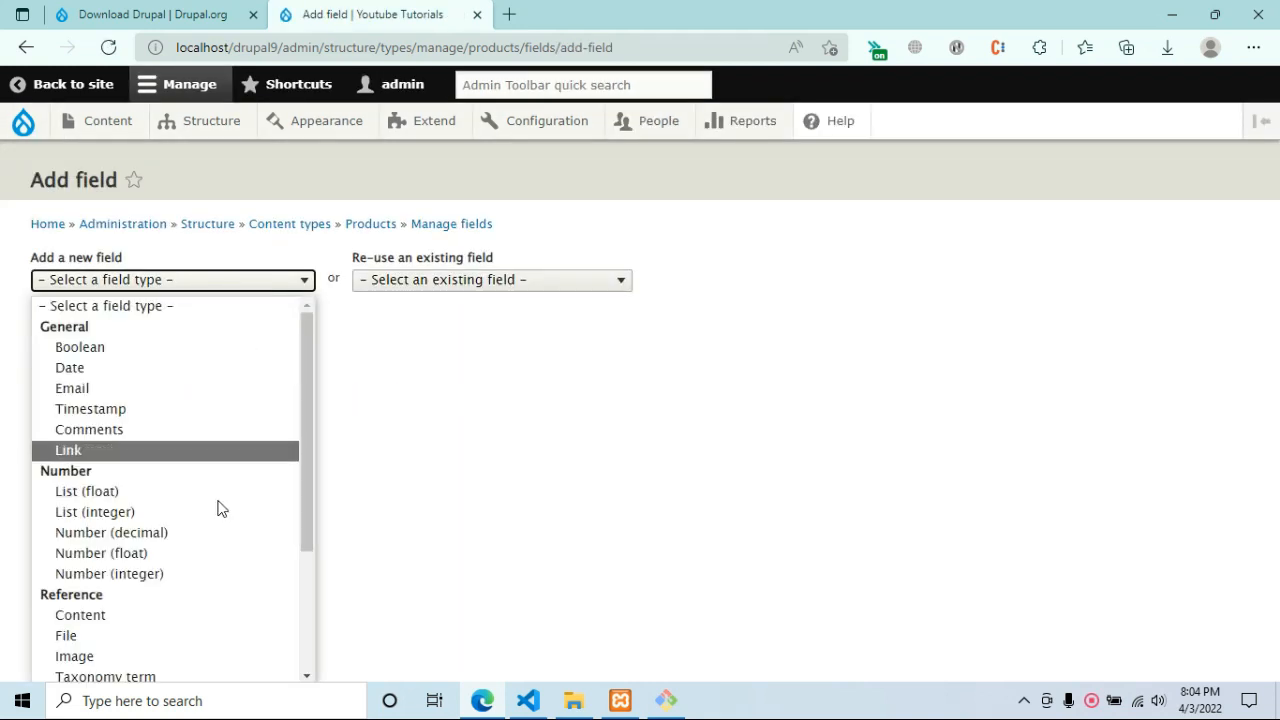
scroll(221, 508, down, 3)
scroll(222, 508, up, 3)
scroll(200, 480, down, 3)
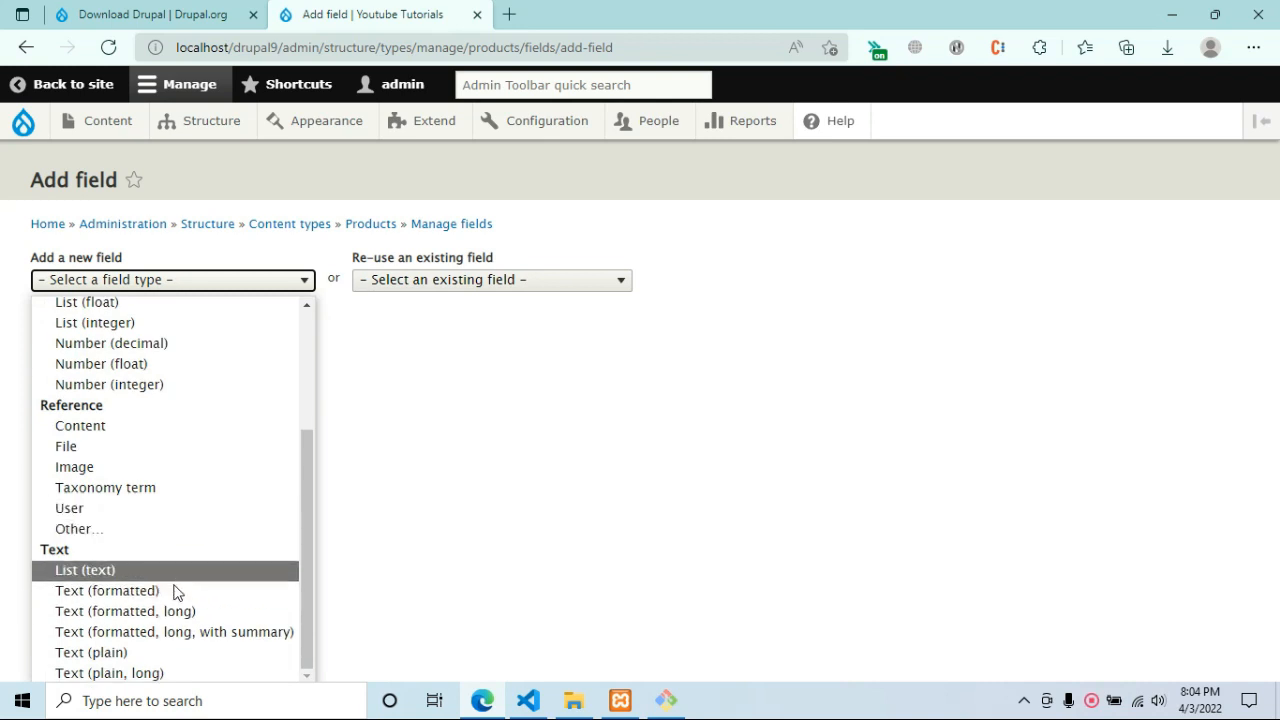
click(152, 652)
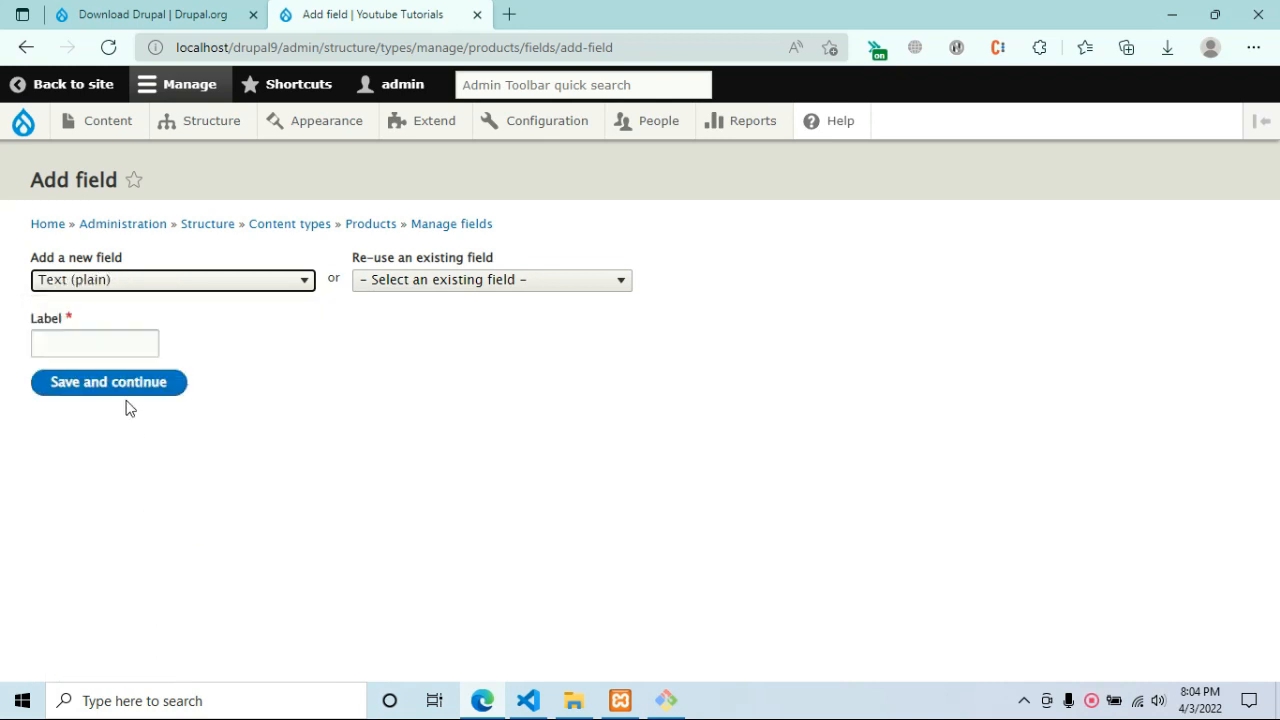
click(114, 343)
text(Price)
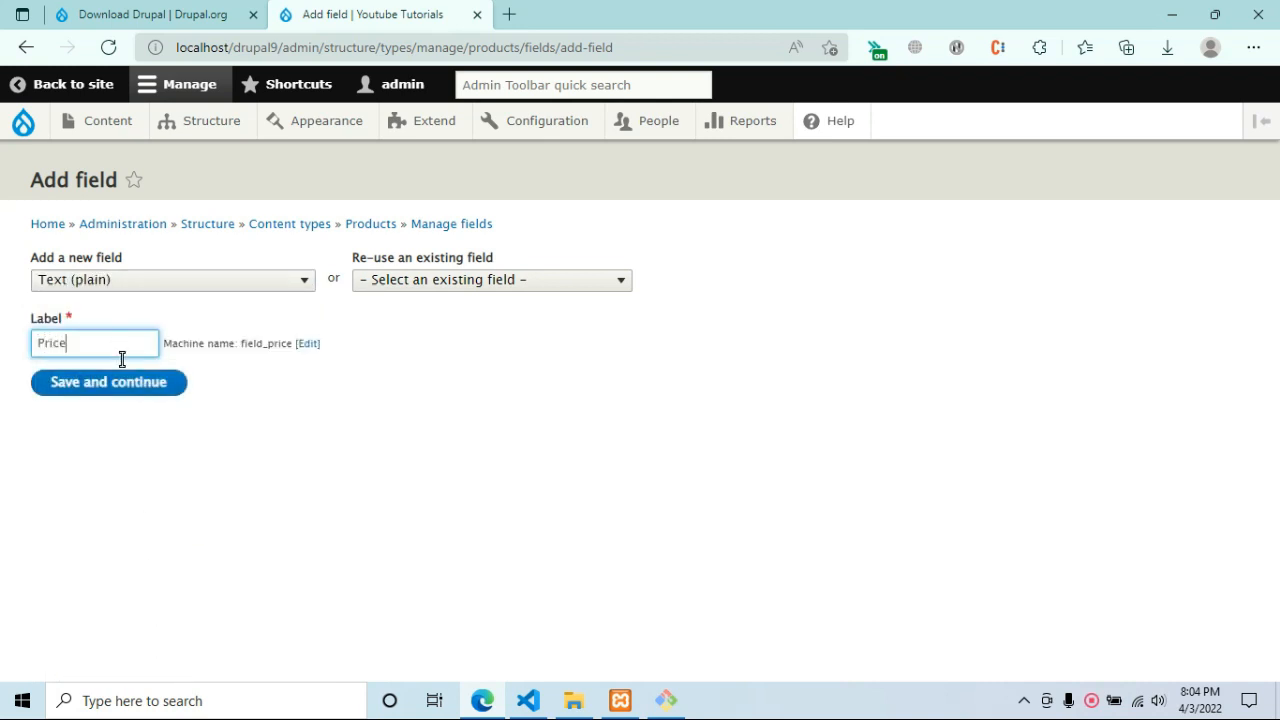
click(135, 392)
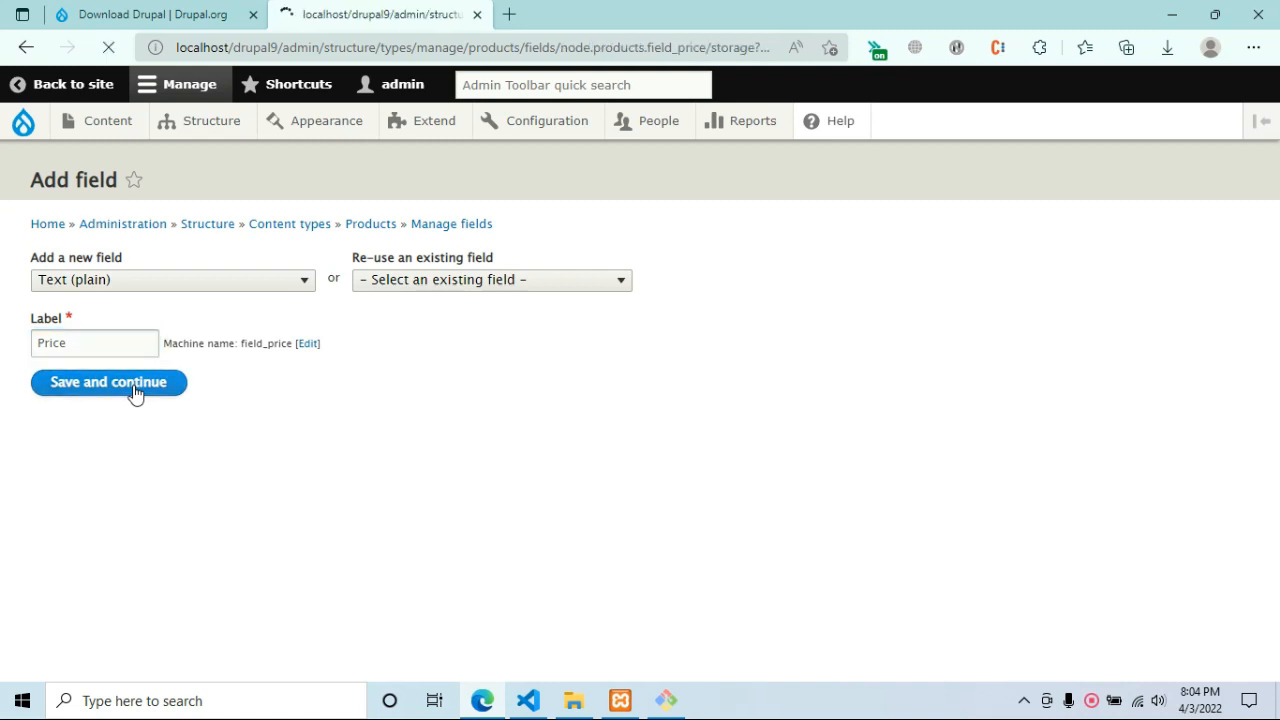
Save the Price field's storage and field settings with their defaults.
click(145, 505)
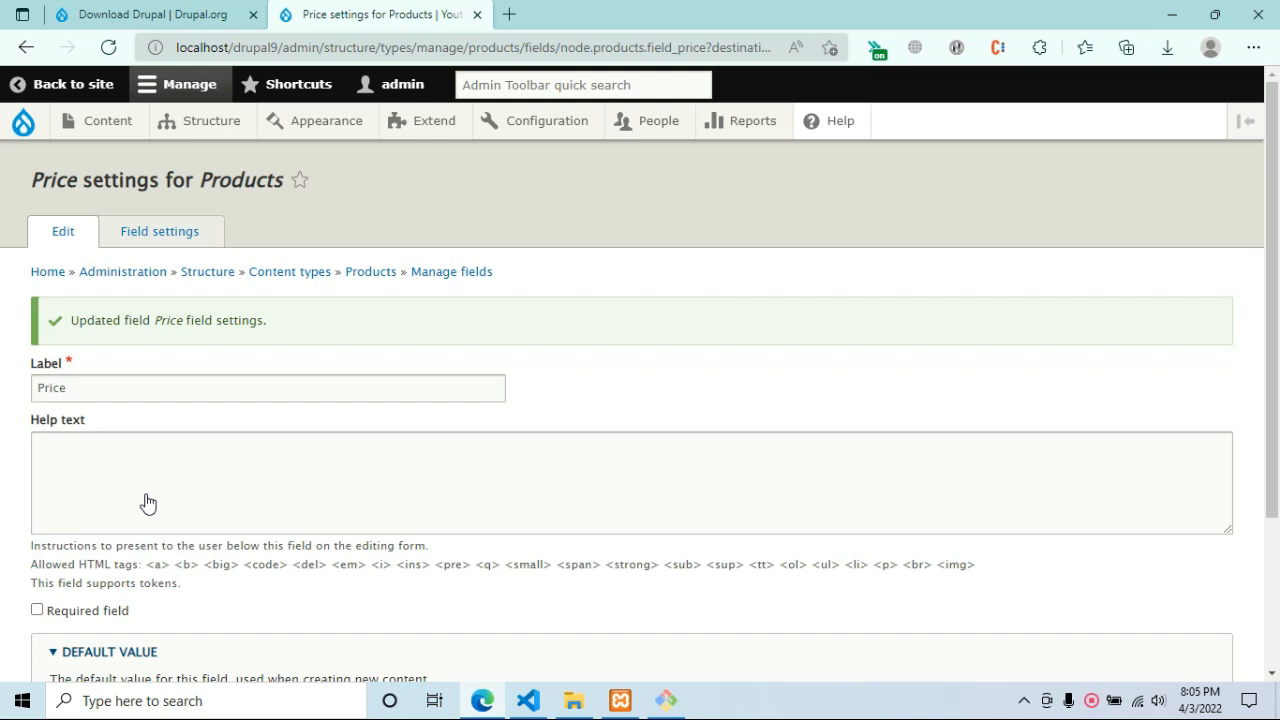
scroll(234, 500, down, 2)
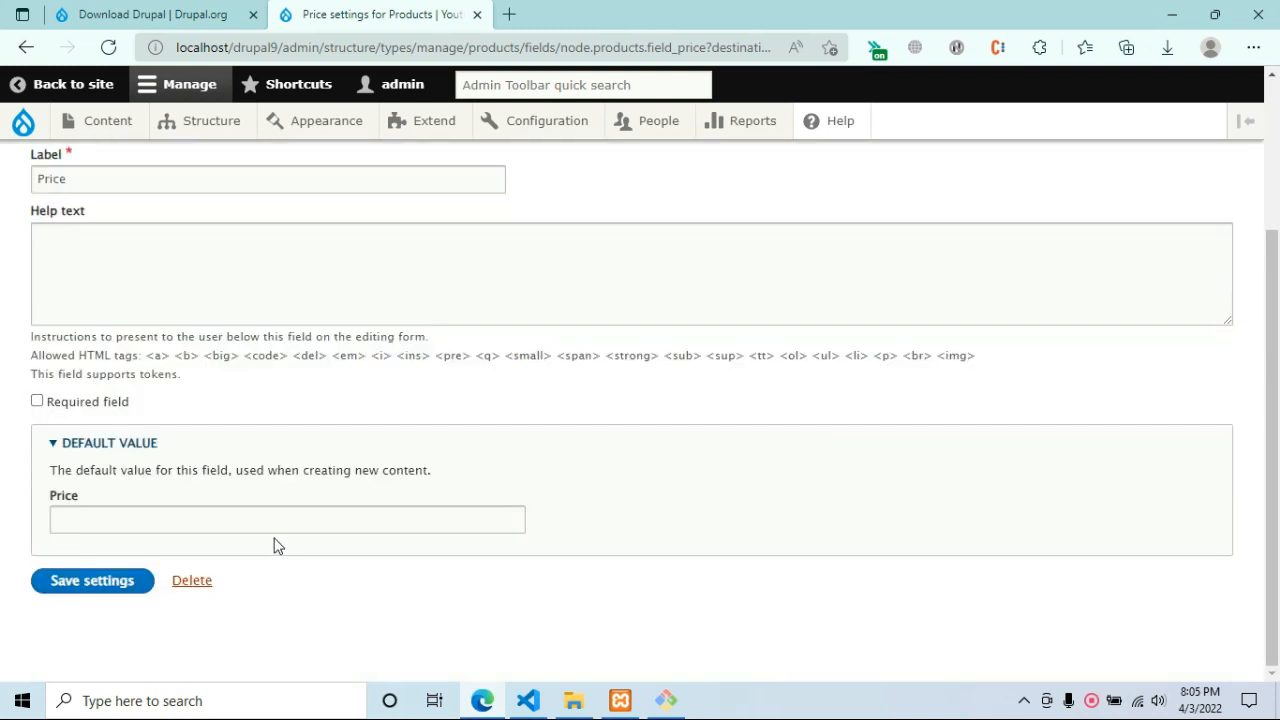
click(100, 588)
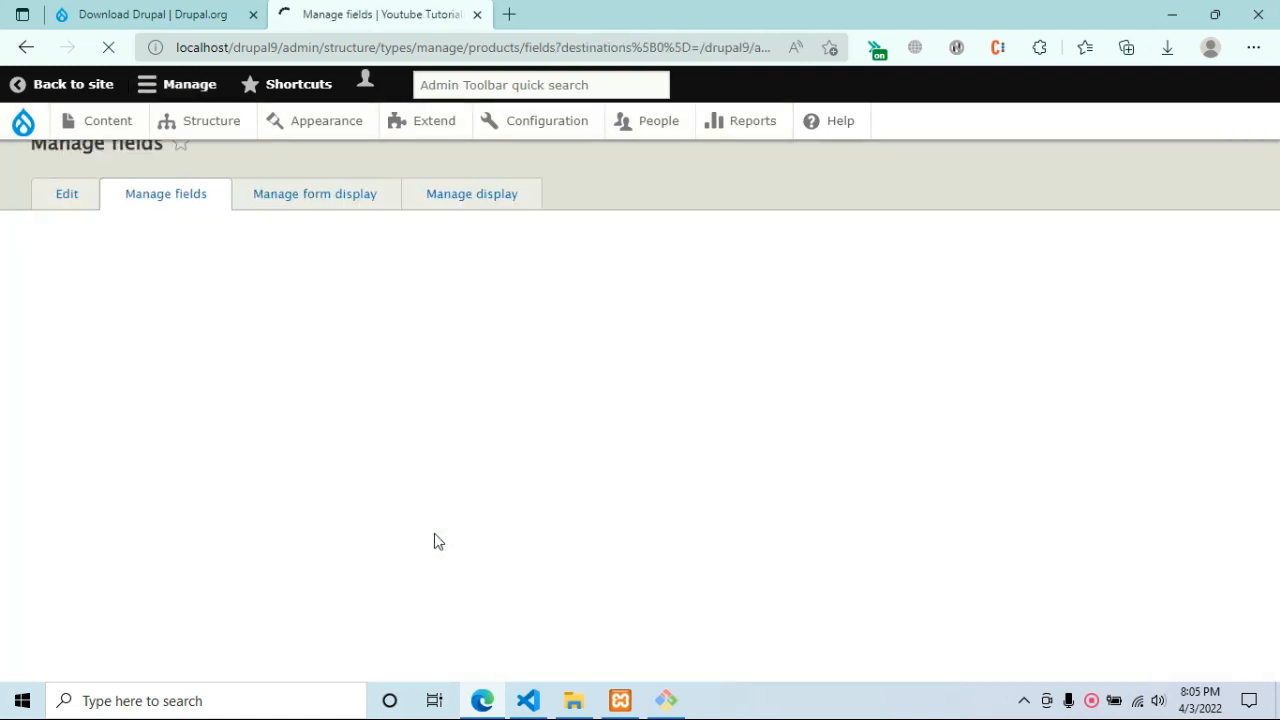
click(98, 376)
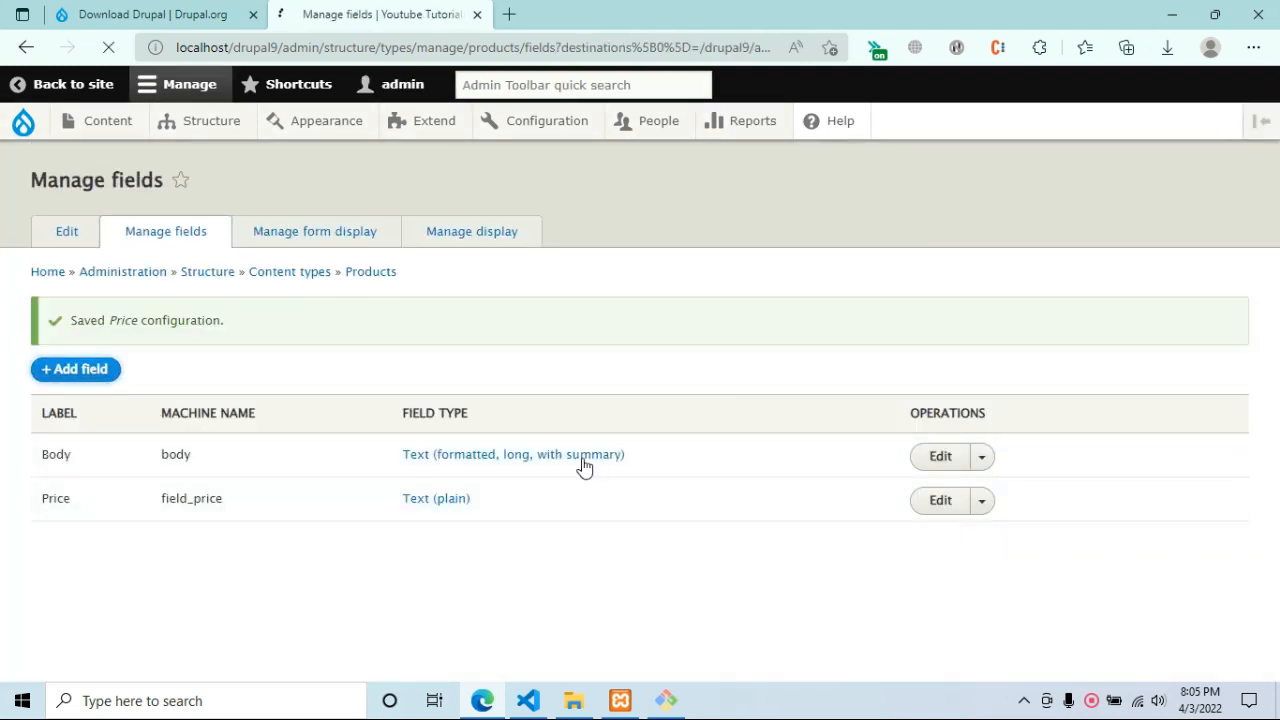
Add a Text (plain) field labelled 'SAle Price' (field_sale_price) to Products and save its settings.
click(210, 281)
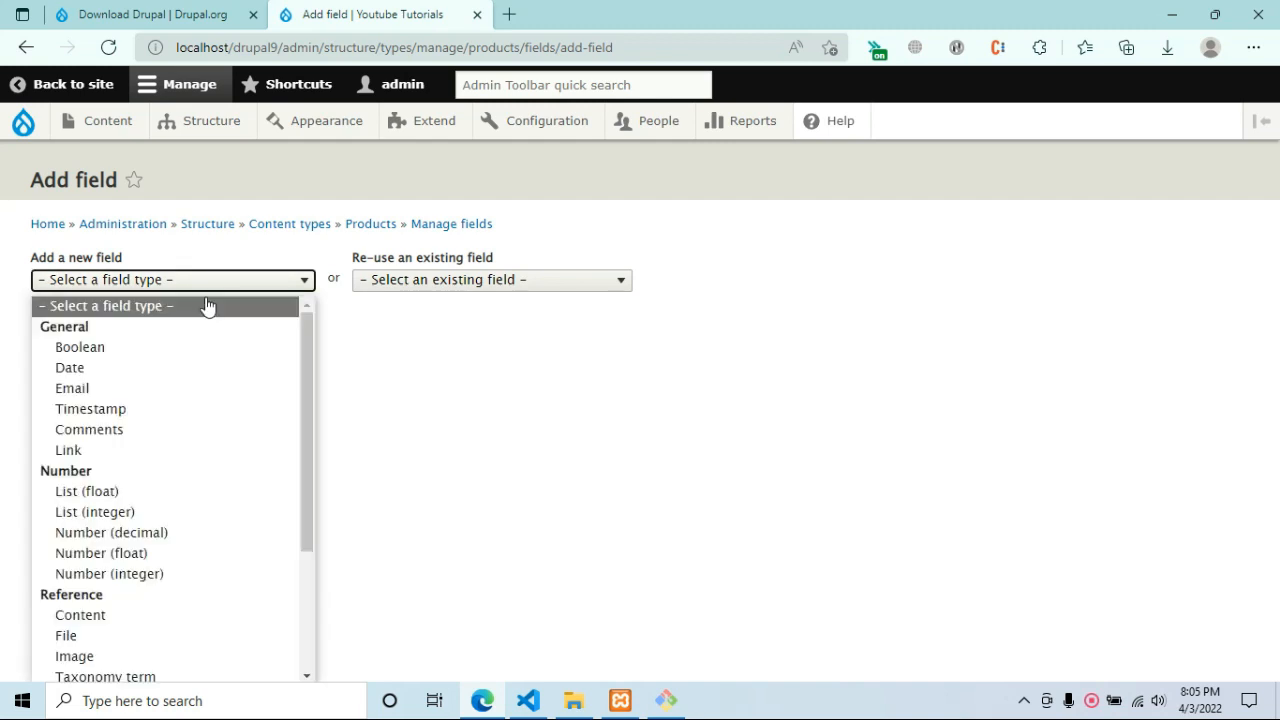
scroll(206, 480, down, 2)
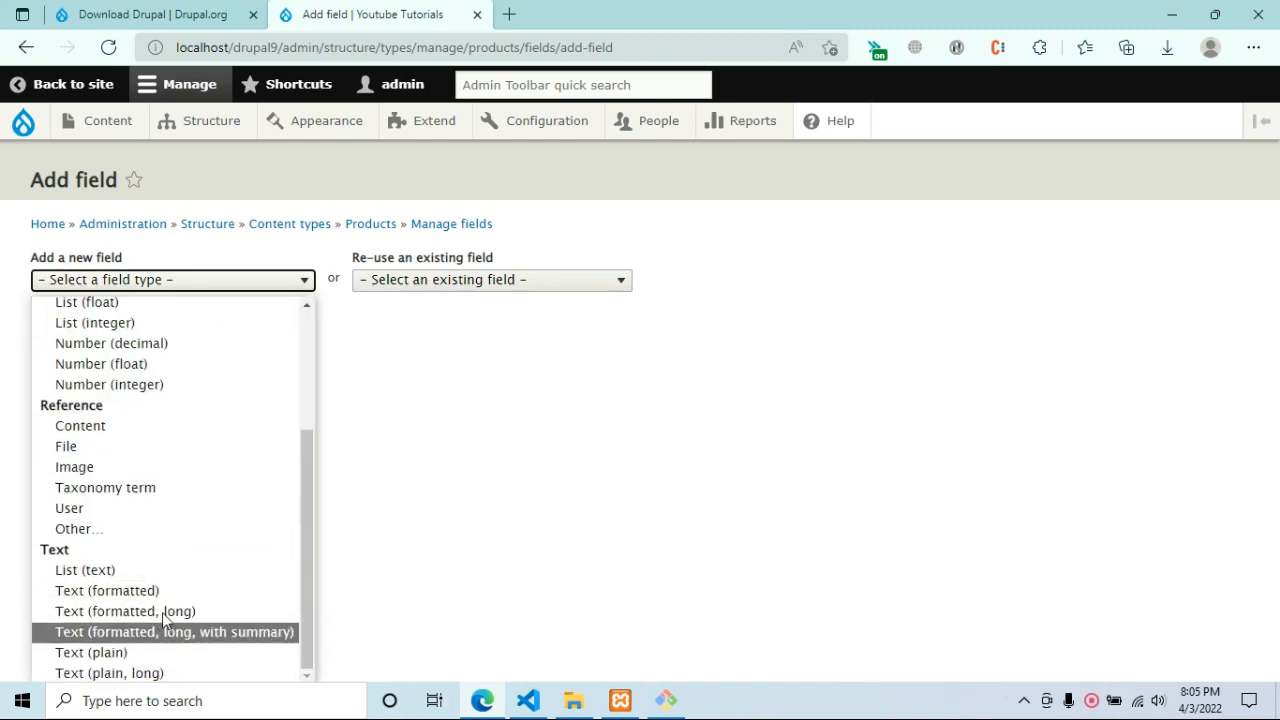
click(162, 652)
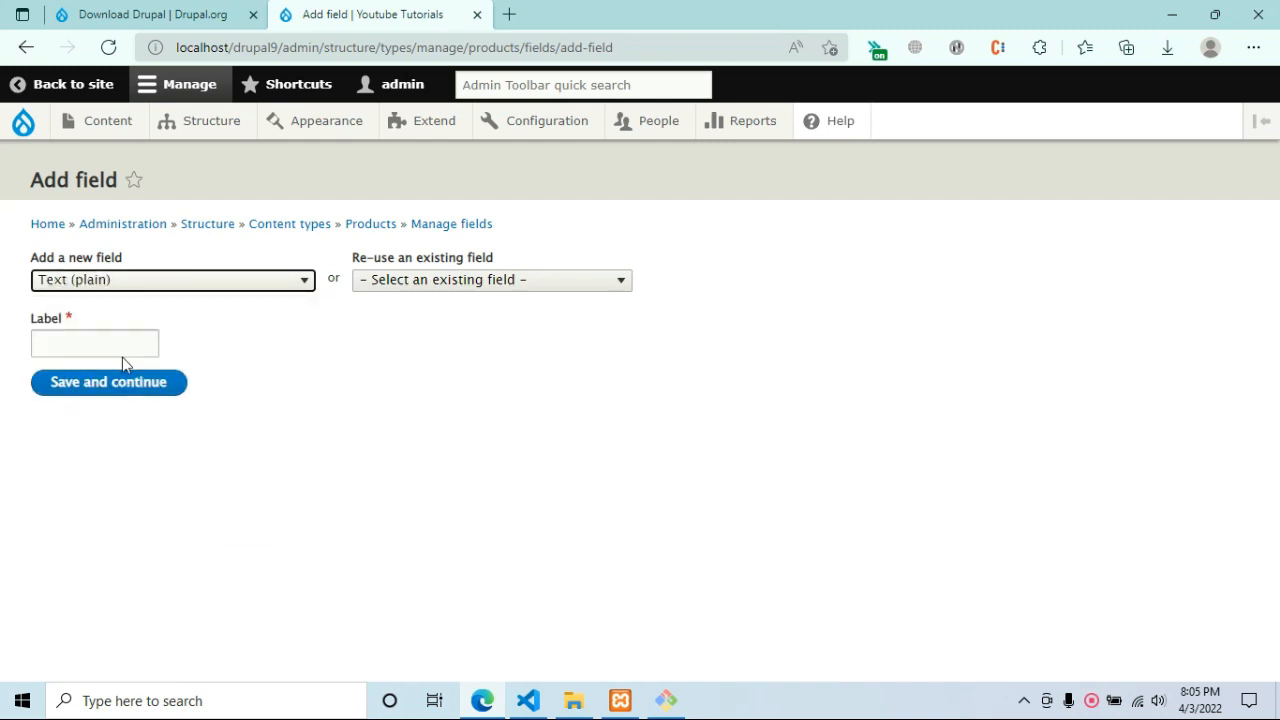
click(126, 345)
text(SAle Price)
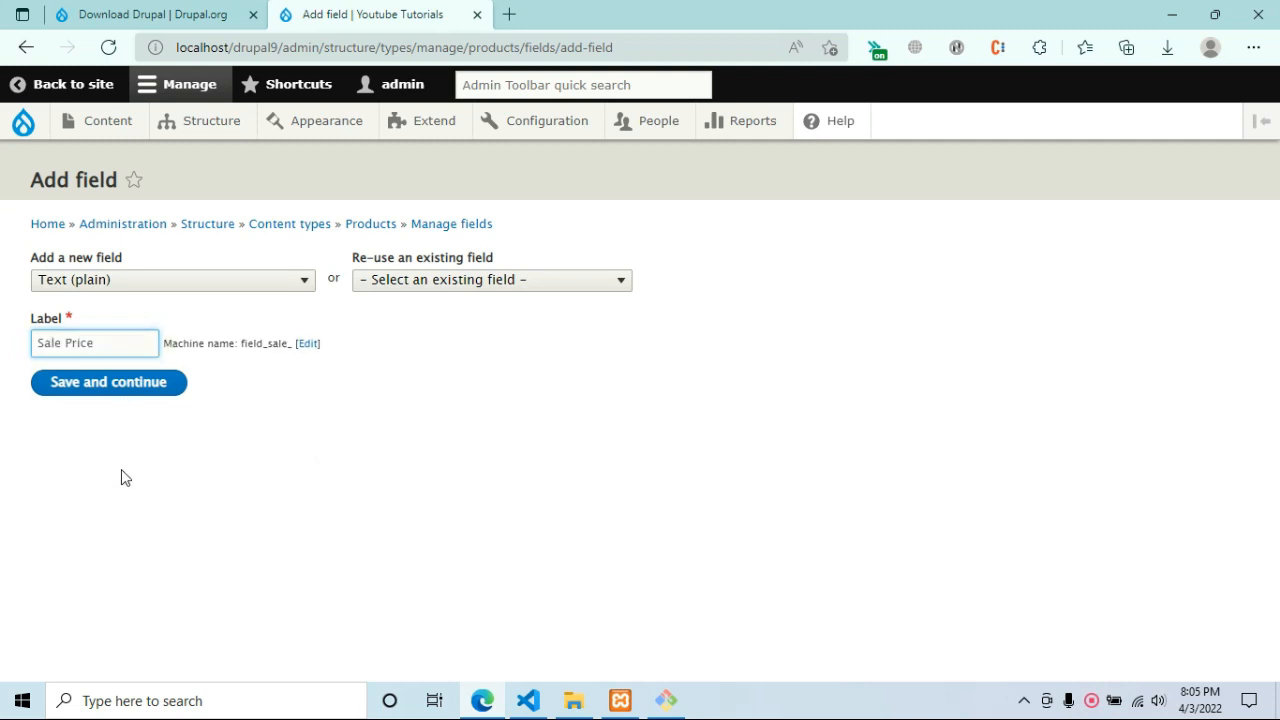
click(126, 392)
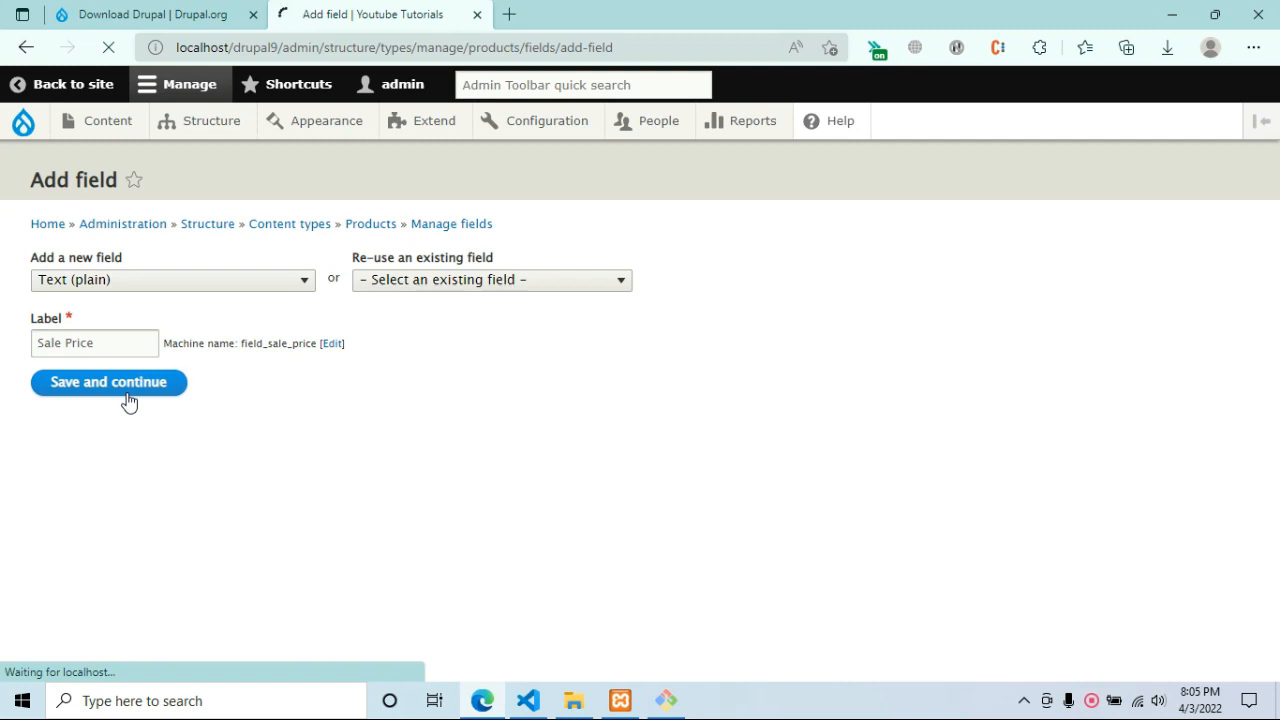
click(155, 502)
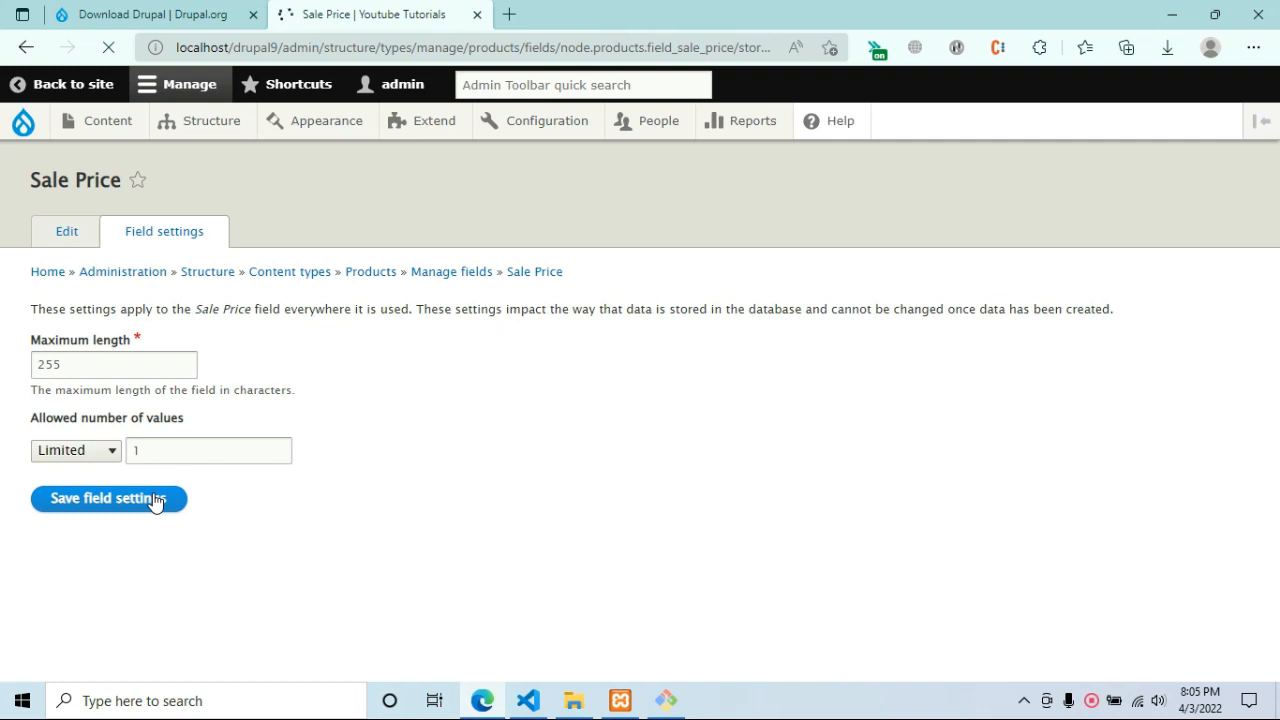
scroll(169, 483, down, 3)
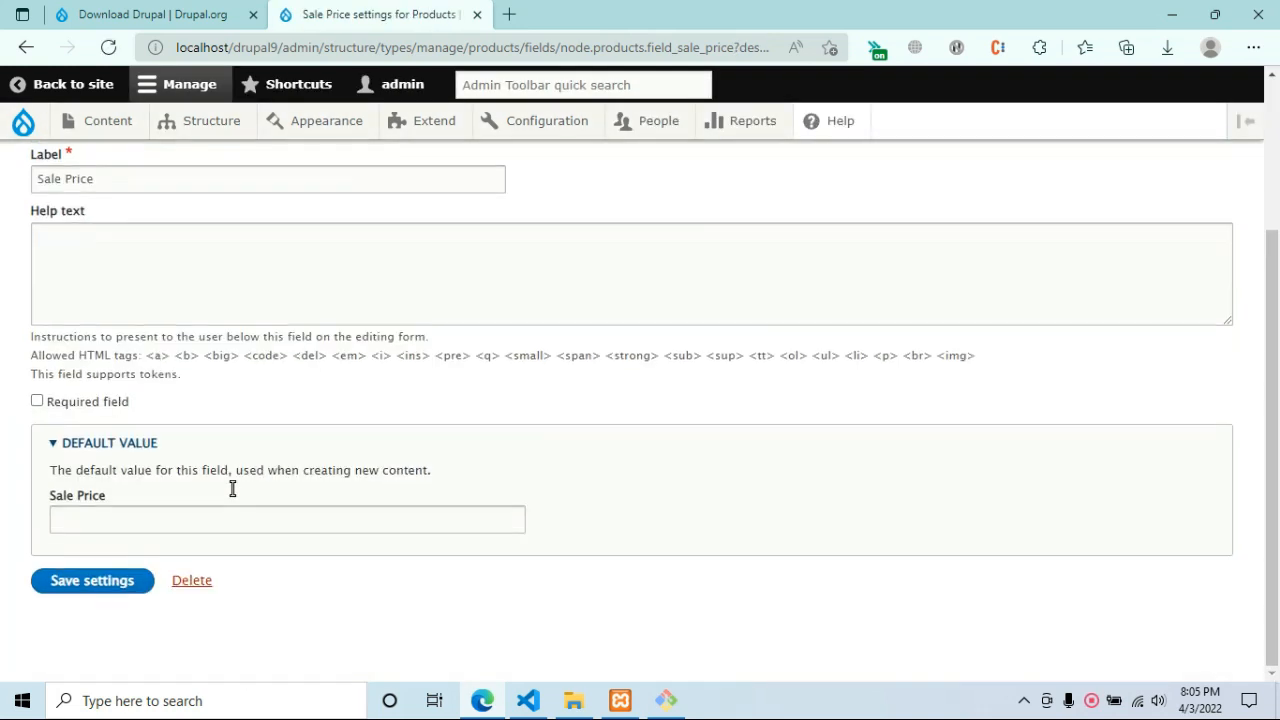
click(145, 580)
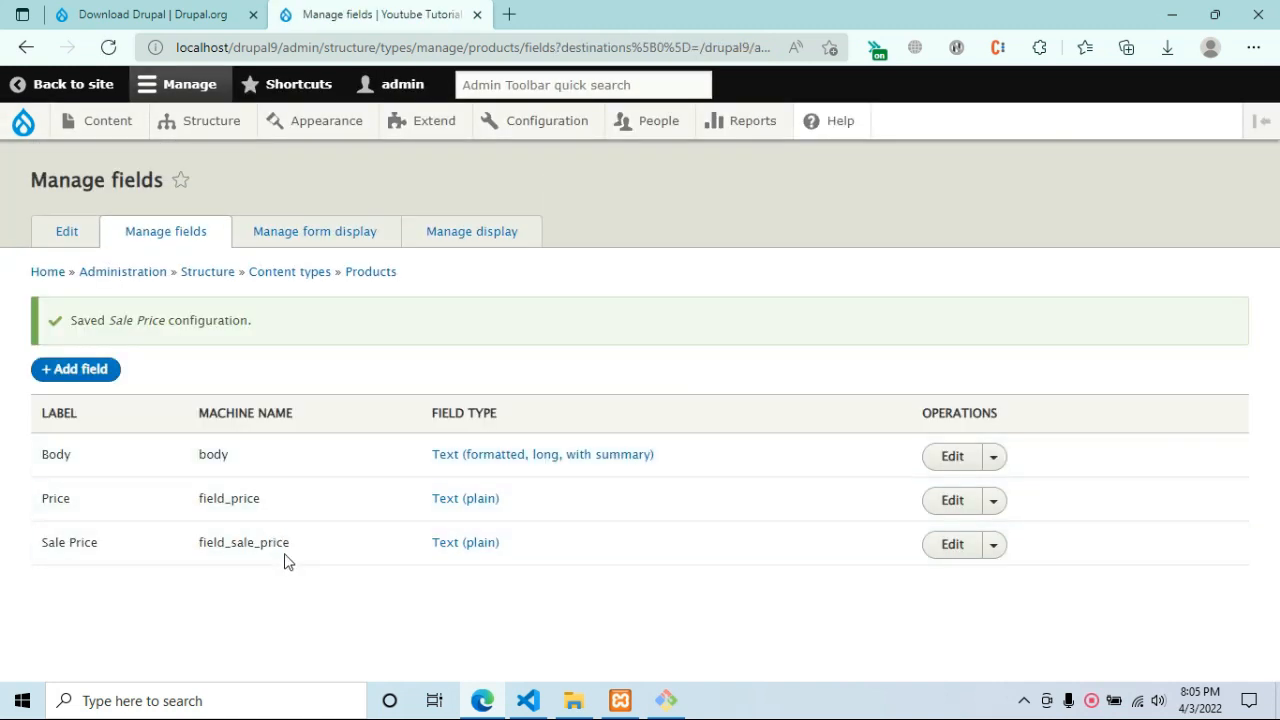
Open the Create Products form in a new tab from Content > Add content.
click(37, 127)
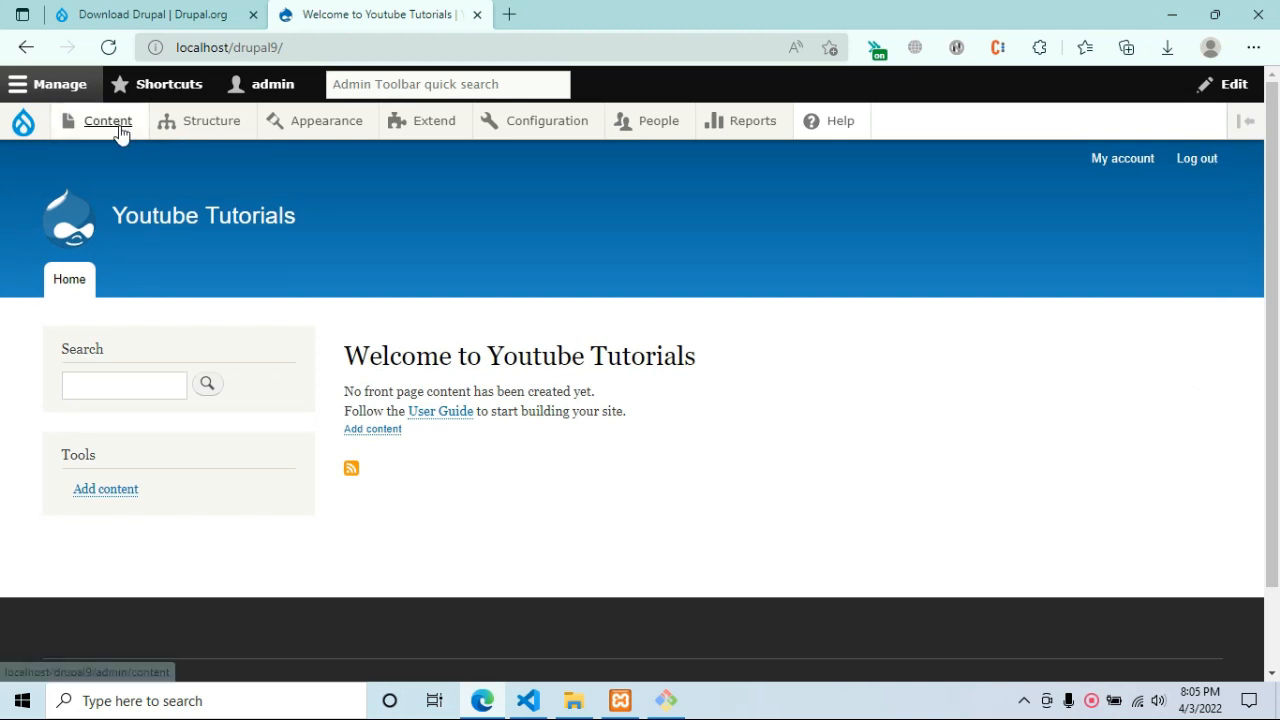
mouse_move(112, 124)
mouse_move(120, 162)
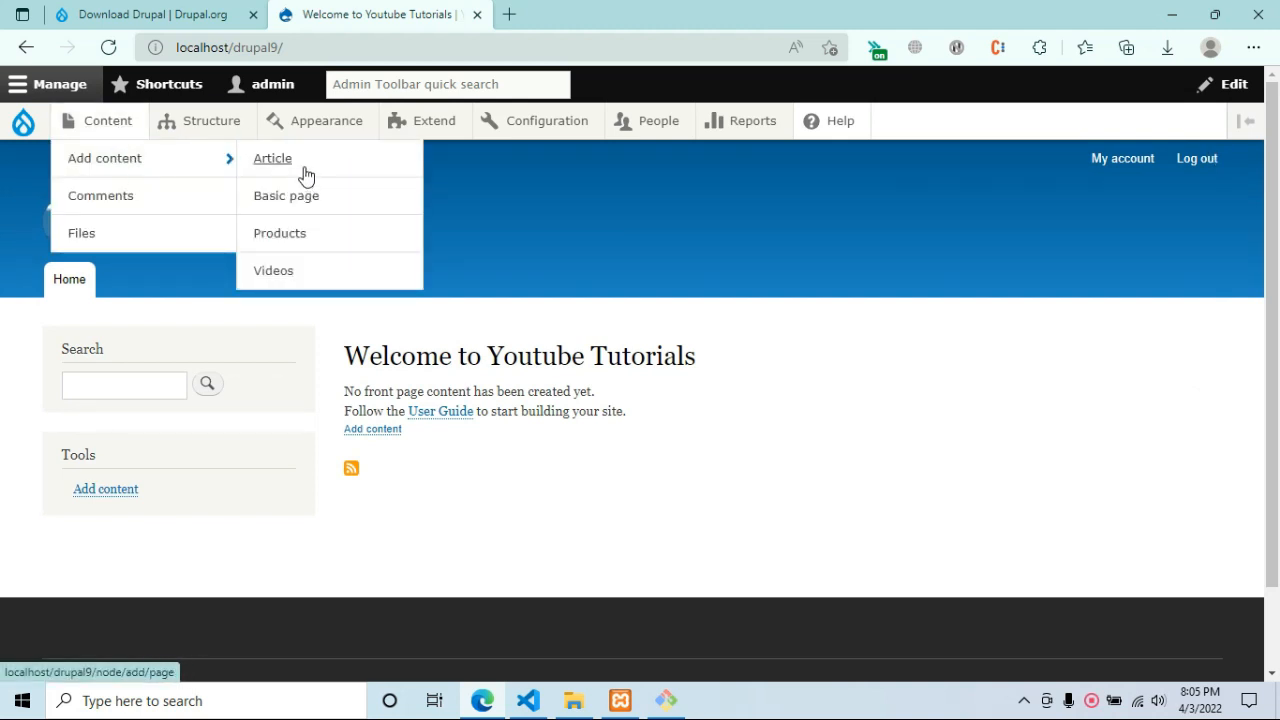
click(307, 237)
middle_click(307, 237)
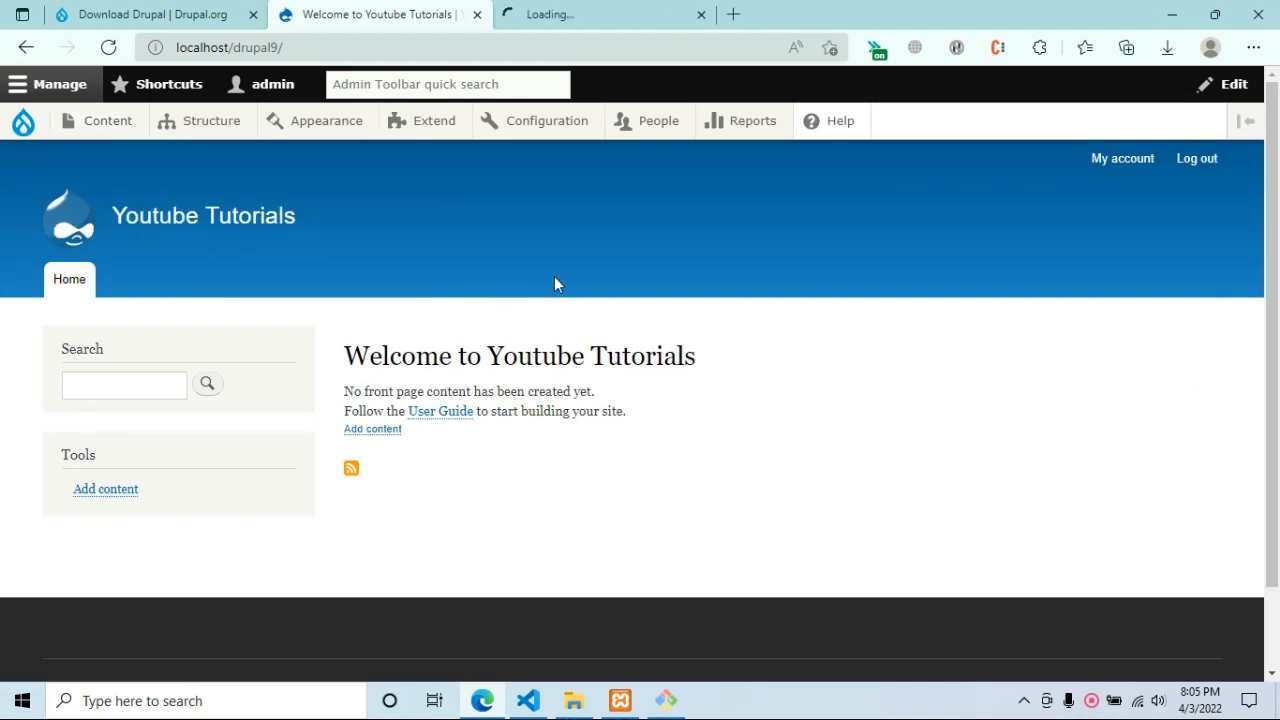
click(560, 12)
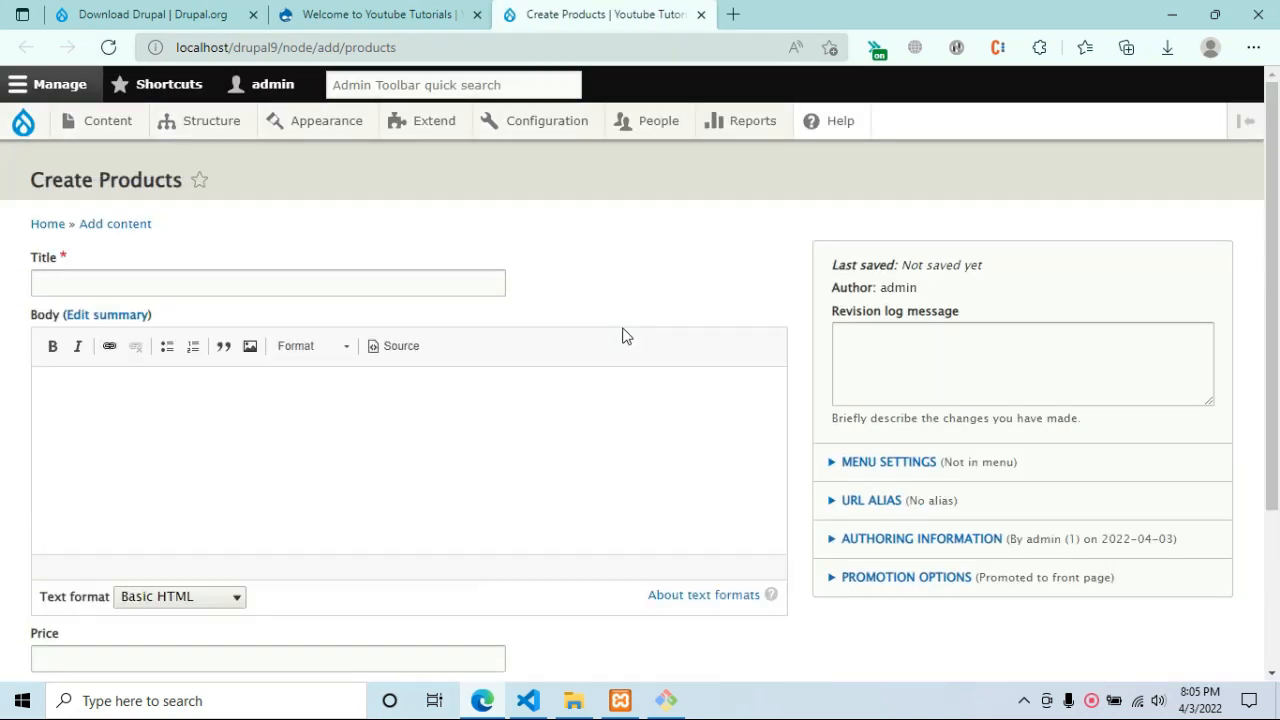
Enter 'Argentina Corenedbeef' as the product title.
click(489, 283)
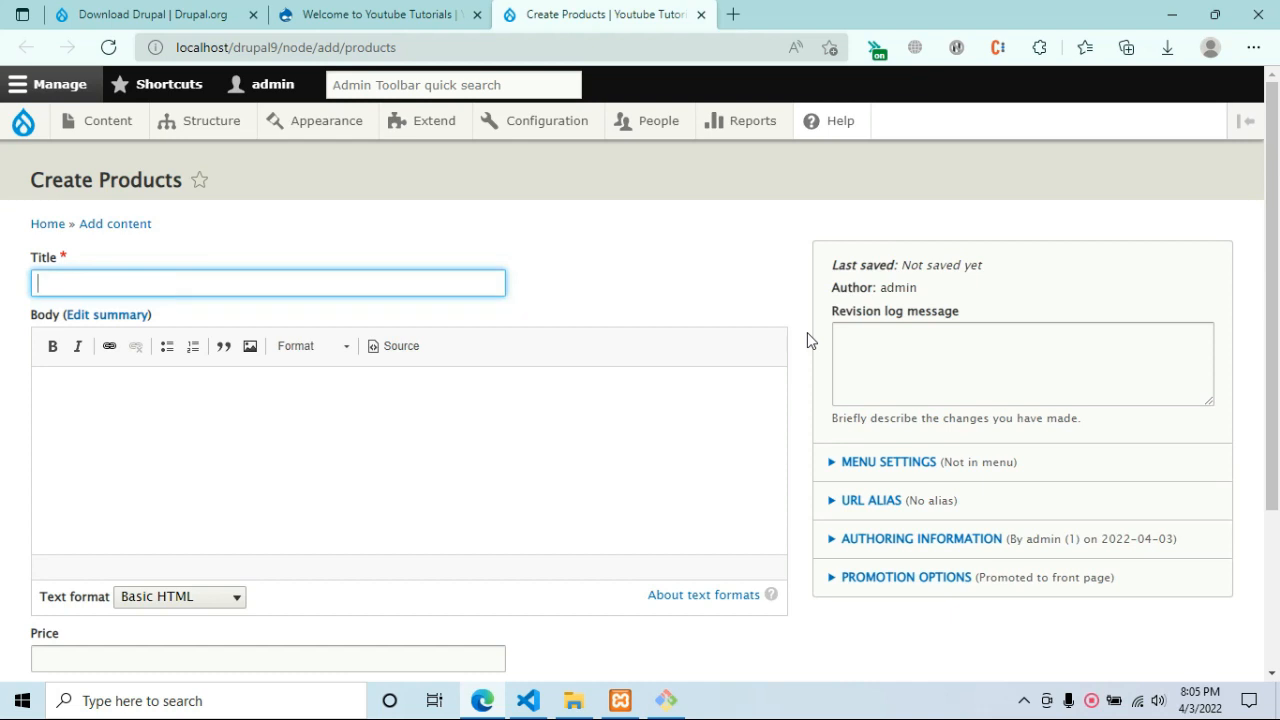
text(L)
key(BackSpace)
text(Argentina Corenedbeef)
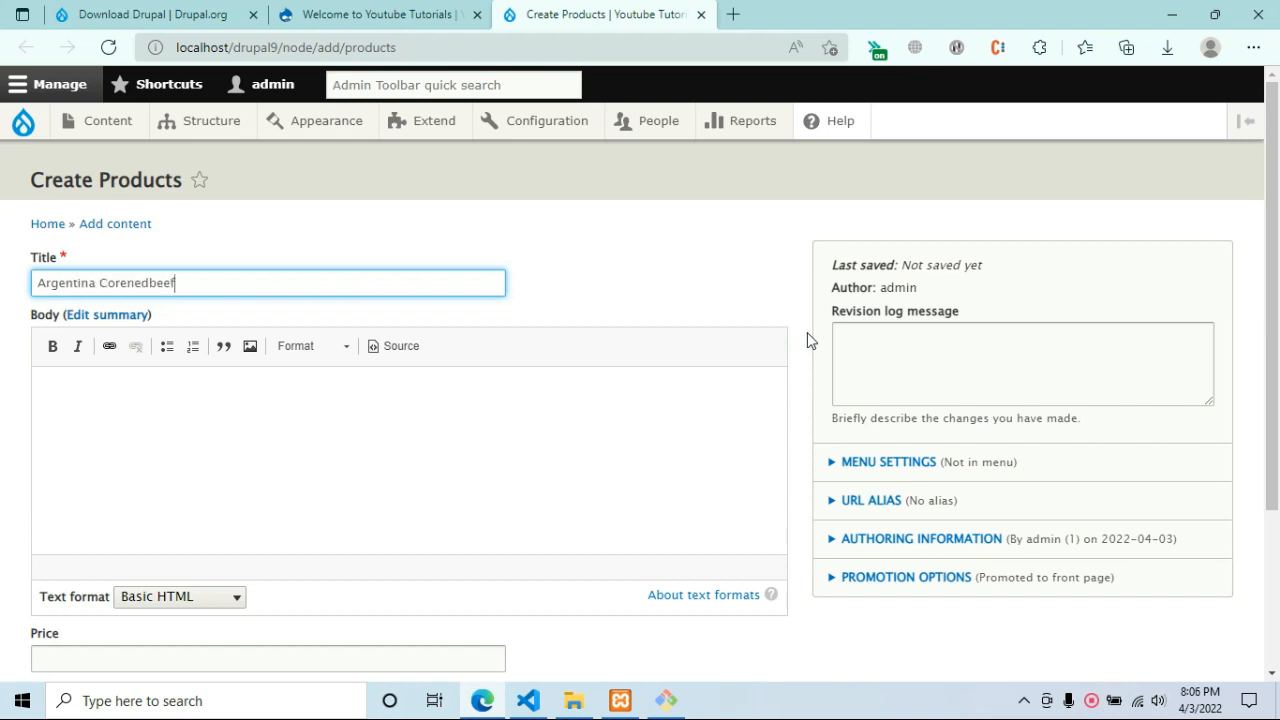
Correct the title typo so it reads 'Argentina Corned beef'.
click(562, 254)
click(155, 279)
drag(127, 283, 150, 283)
key(Left)
key(BackSpace)
key(End)
key(BackSpace)
key(BackSpace)
key(End)
key(Left)
key(Left)
key(Left)
key(Left)
click(617, 303)
click(534, 441)
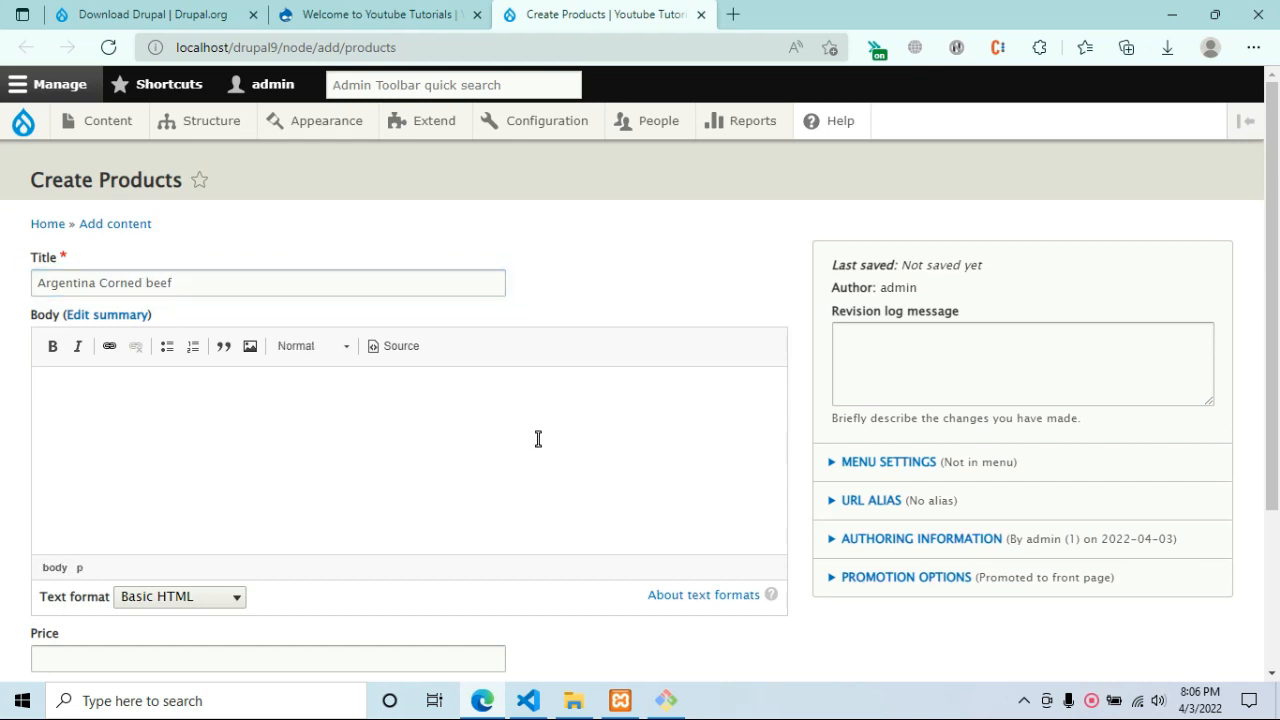
Create a new untitled file in Visual Studio Code with HTML language mode.
click(528, 700)
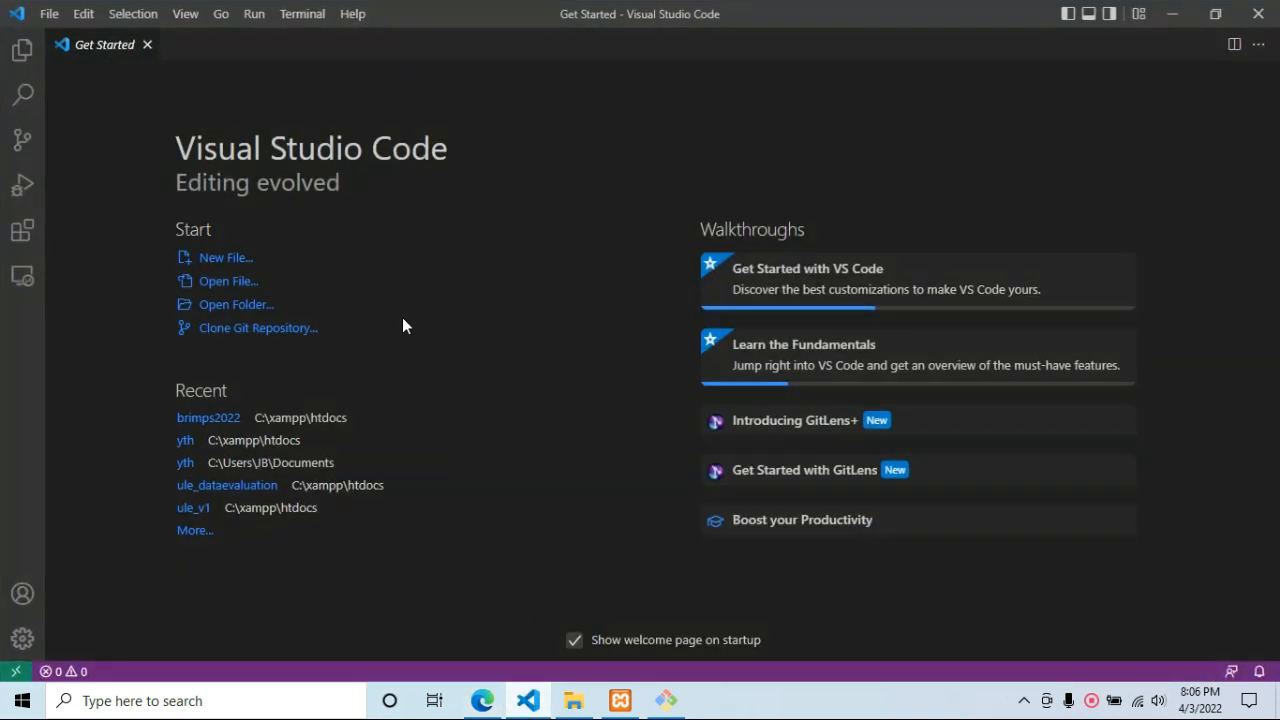
click(147, 44)
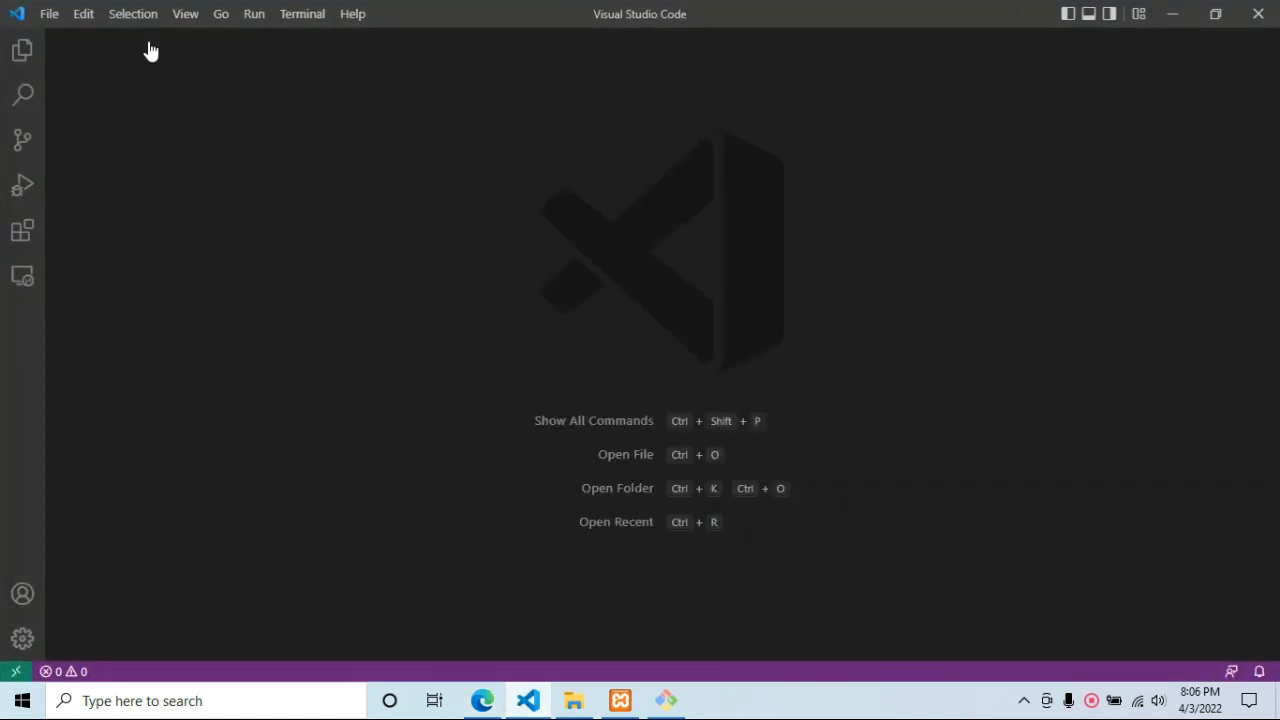
key(ctrl+n)
text(Lorem)
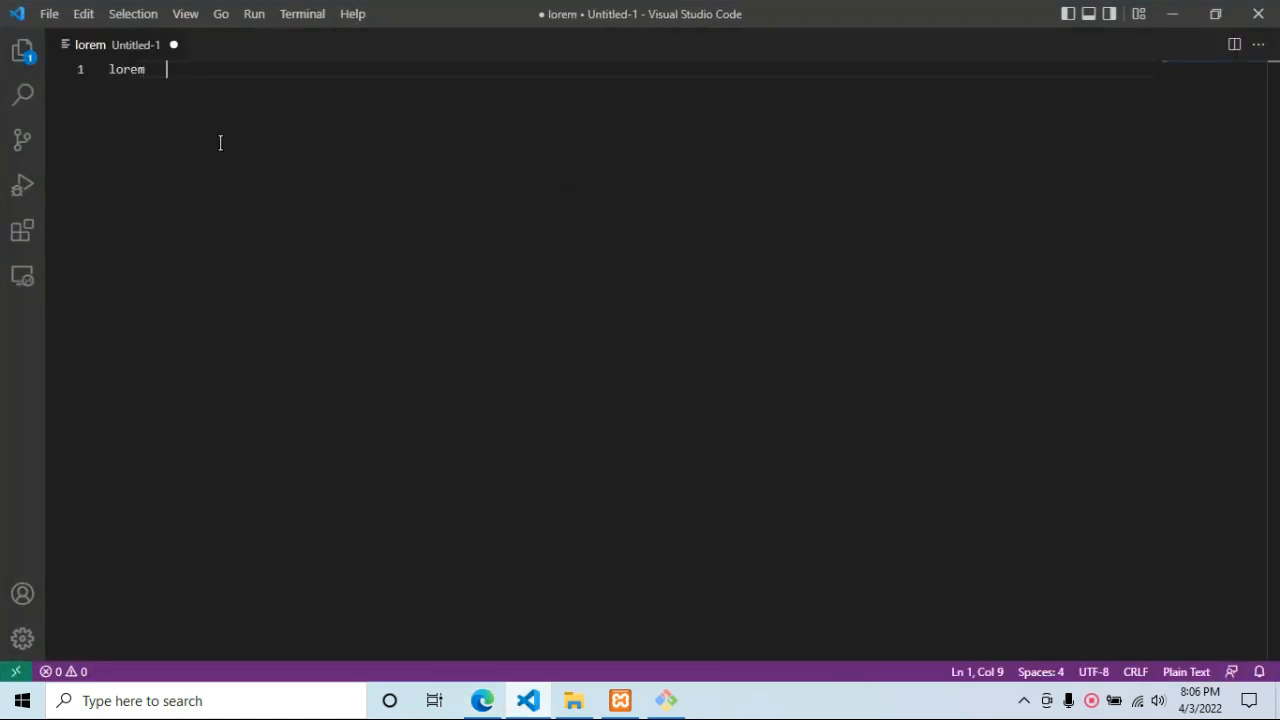
key(ctrl+a)
key(BackSpace)
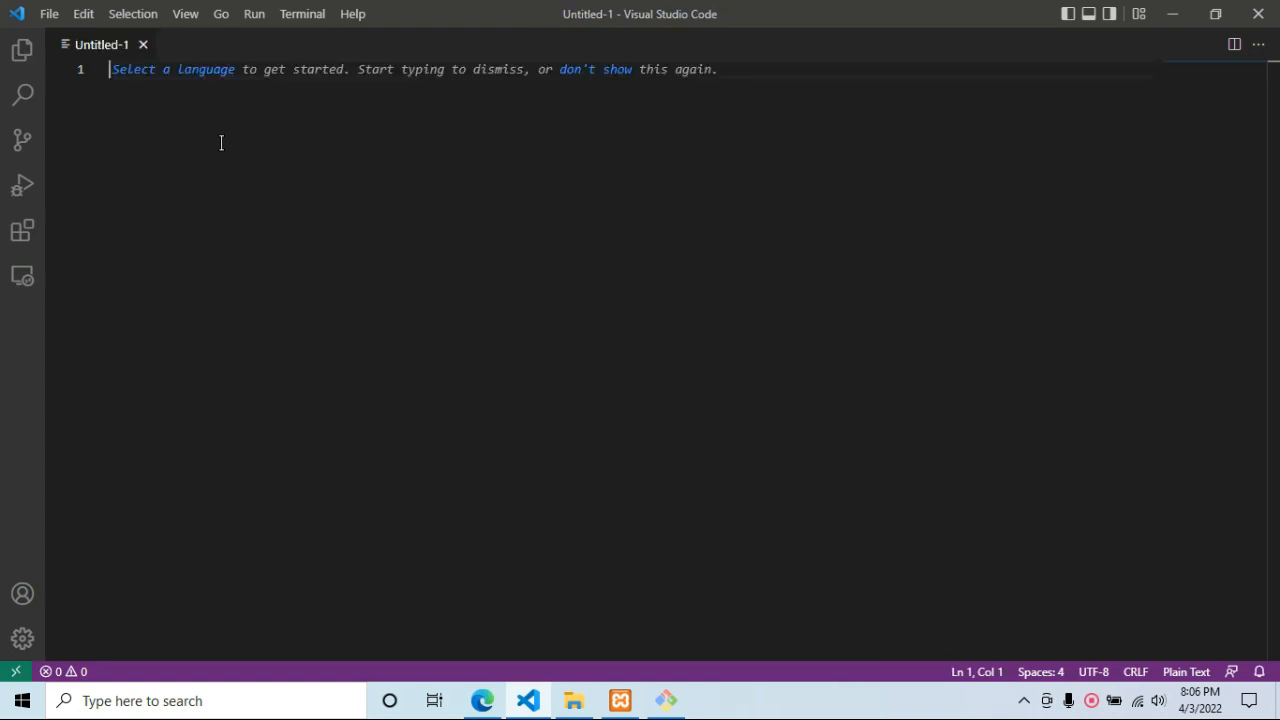
click(1186, 672)
text(html)
key(Return)
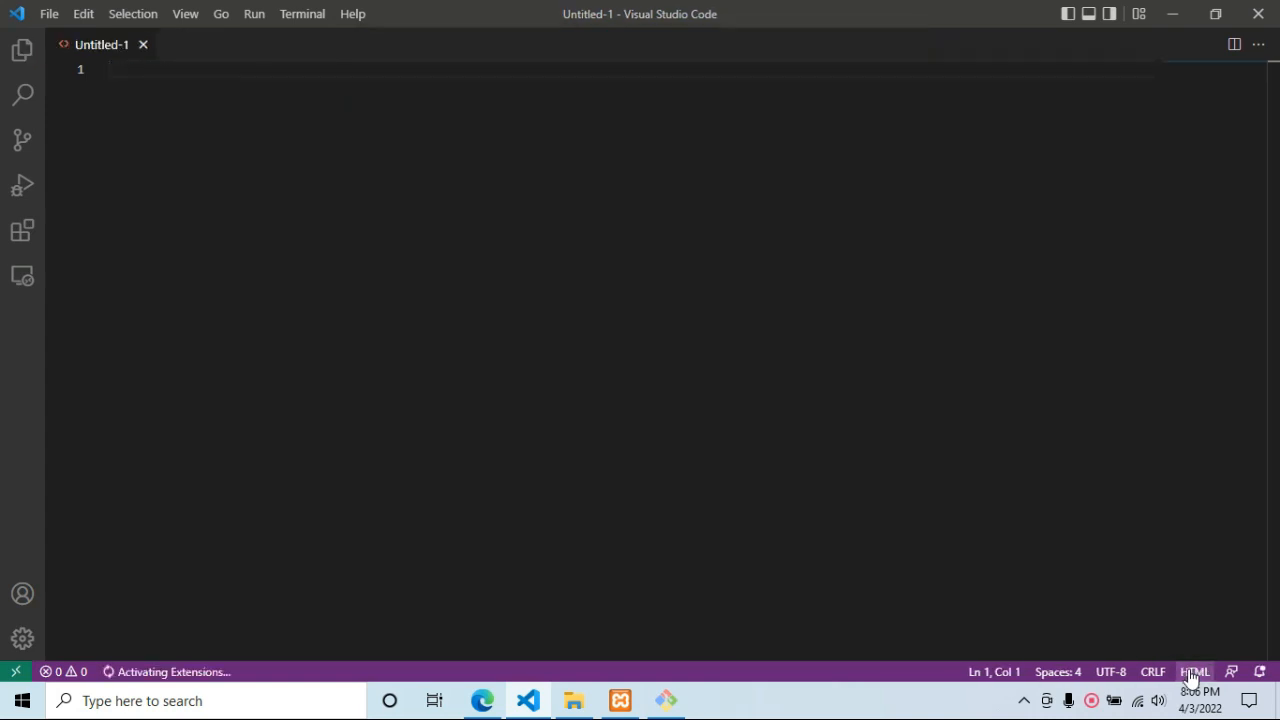
Expand the lorem abbreviation into a Lorem ipsum paragraph and select it for copying.
text(o)
key(BackSpace)
text(lorem)
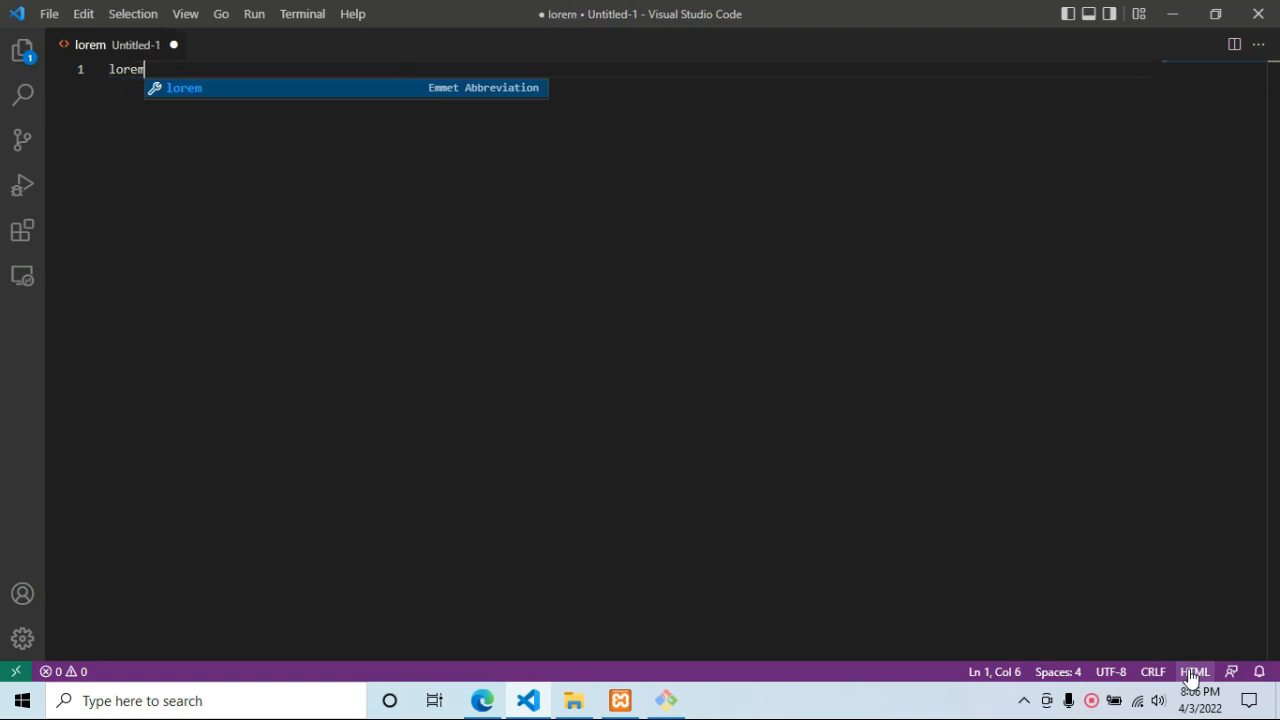
key(Tab)
key(ctrl+a)
key(ctrl+c)
key(alt+Tab)
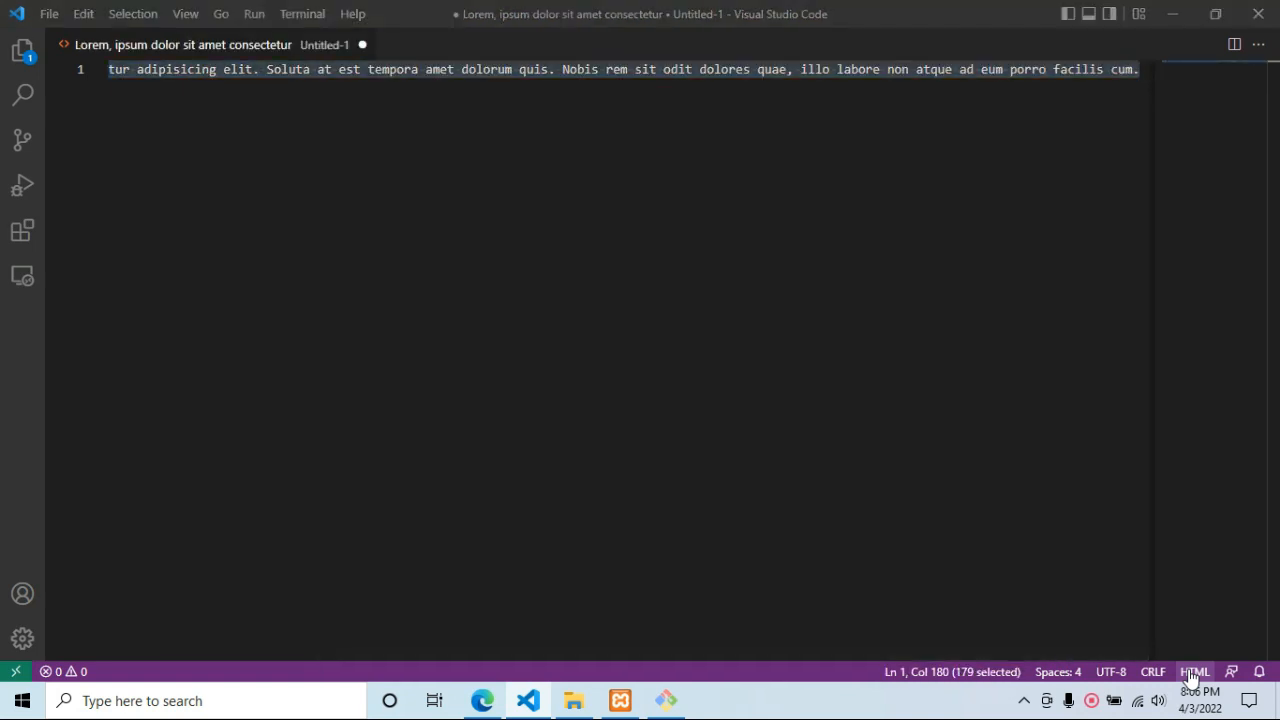
Paste the lorem ipsum body, enter Price 45Php and Sale Price 39Php, and save the product.
click(358, 417)
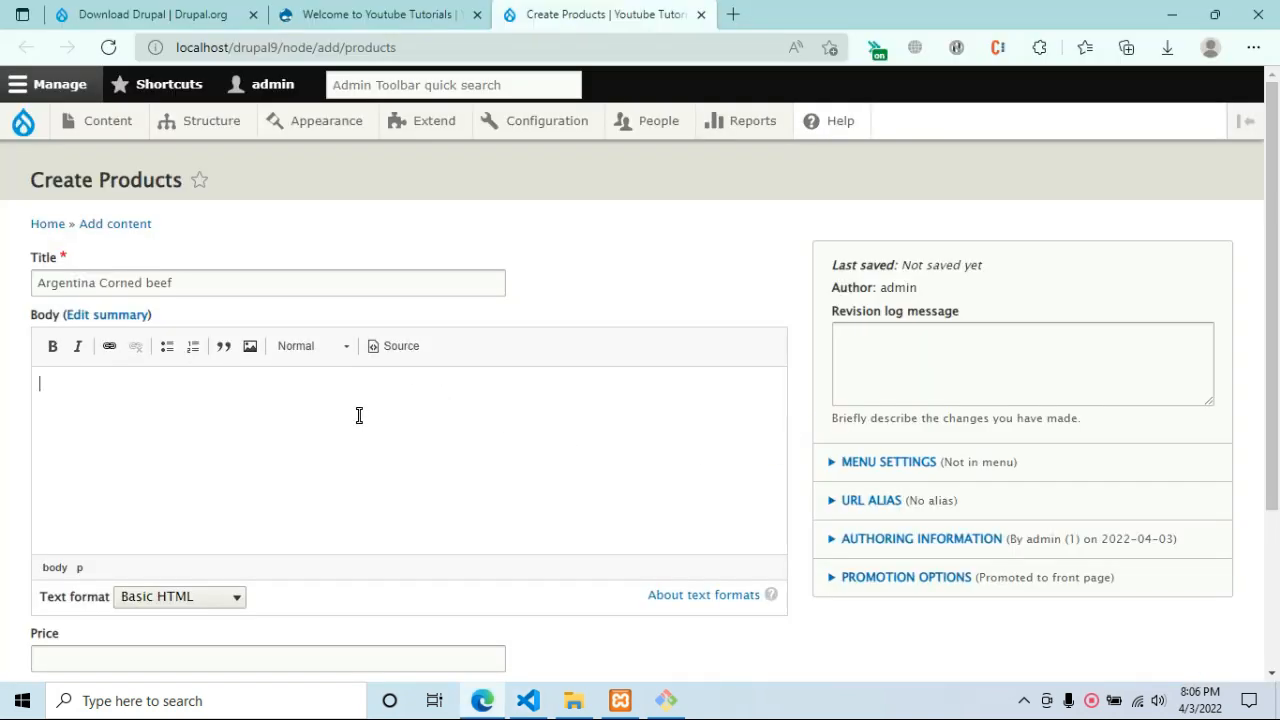
key(ctrl+v)
scroll(541, 270, down, 3)
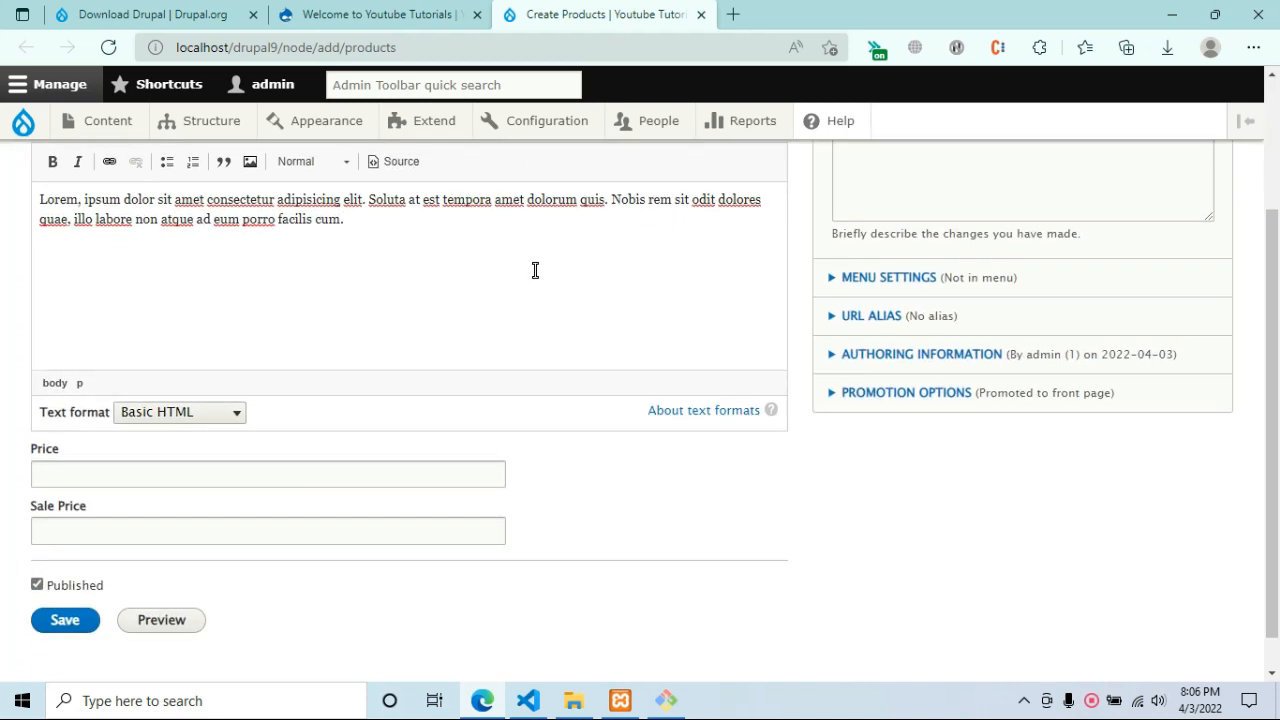
click(345, 432)
text(45)
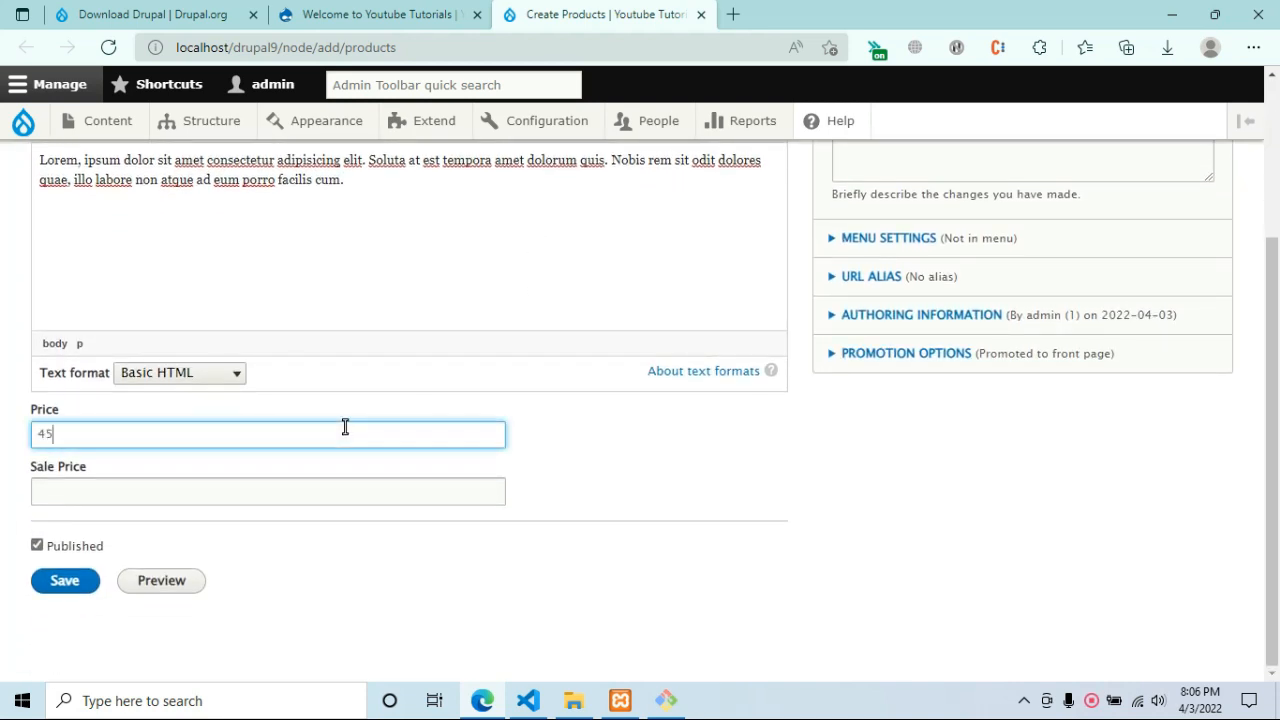
text(Php)
key(Tab)
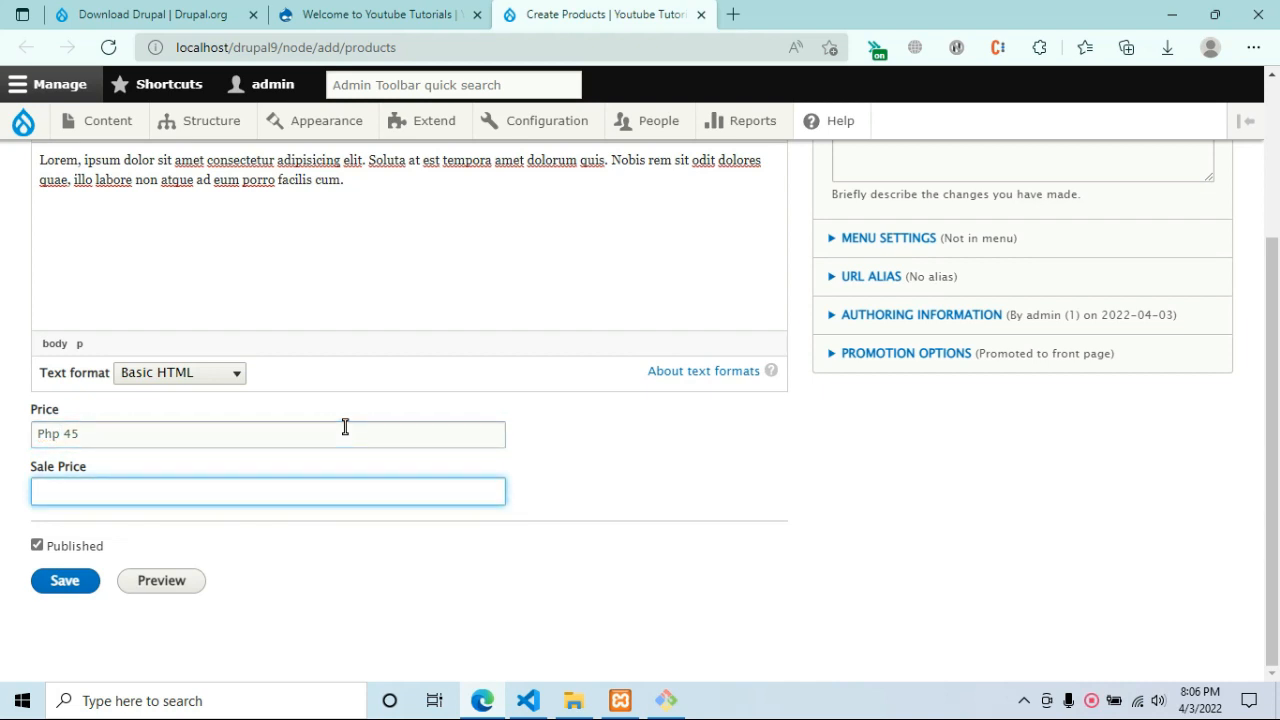
text(39)
text(Php)
click(91, 587)
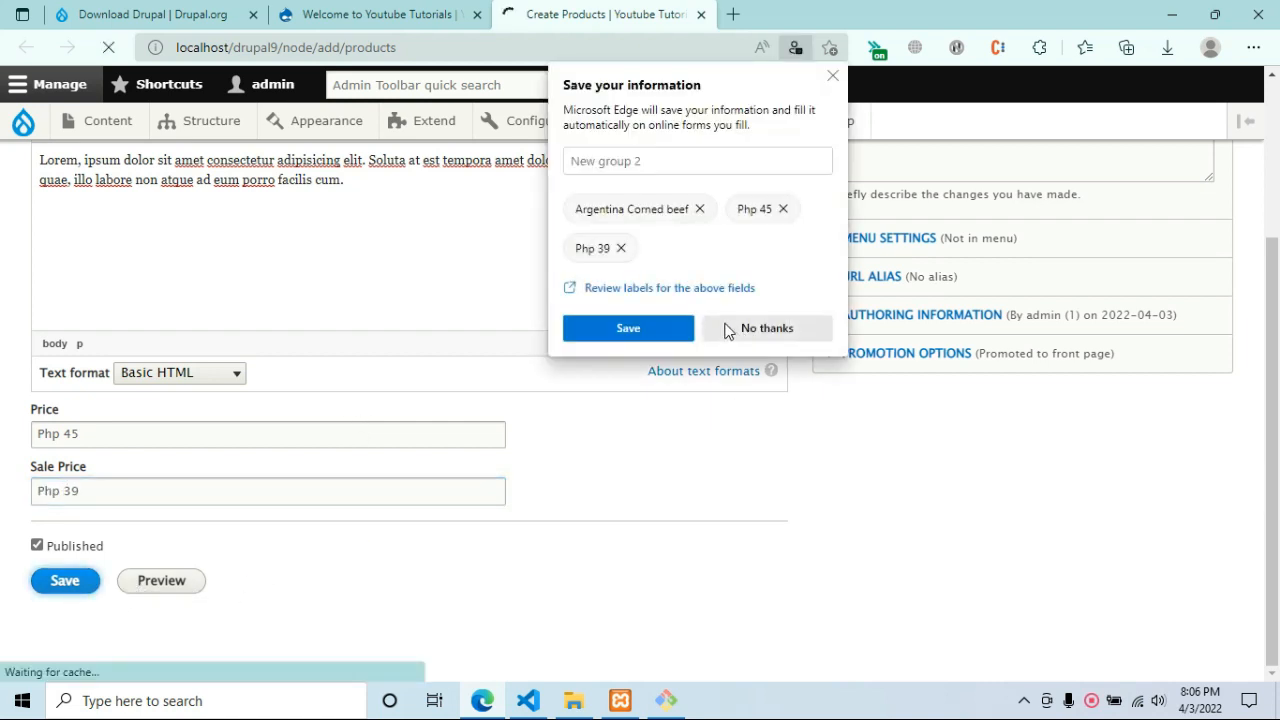
click(729, 334)
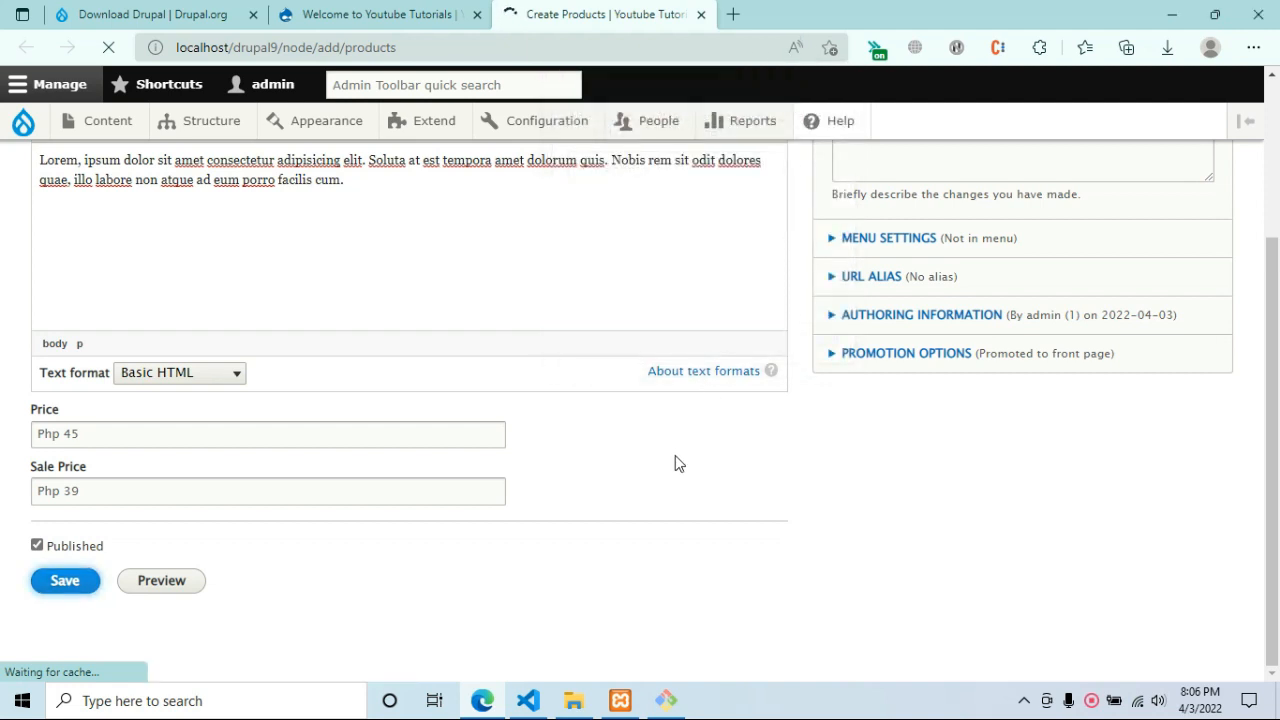